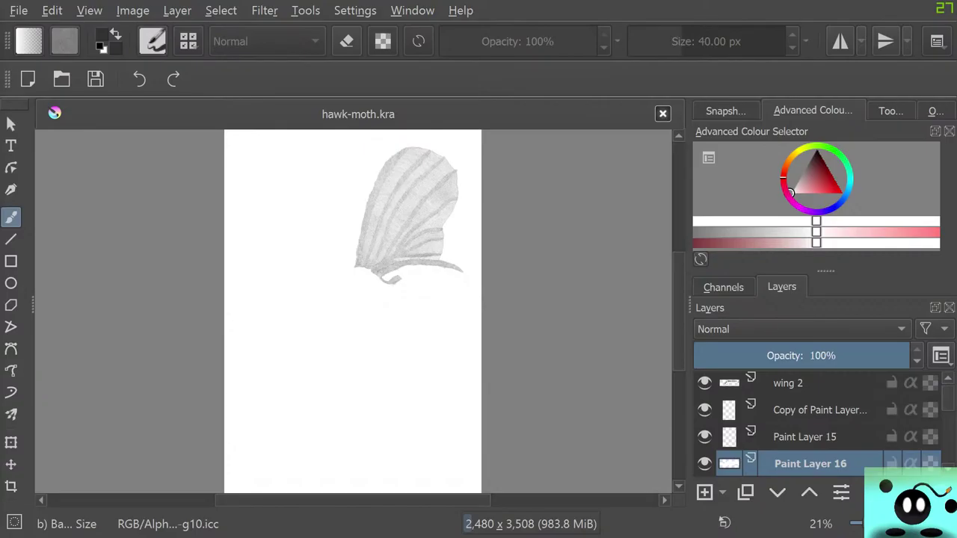
- Choose the Pencil-2 brush preset and set the painting colour to black
scroll(389, 272, "up", 7)
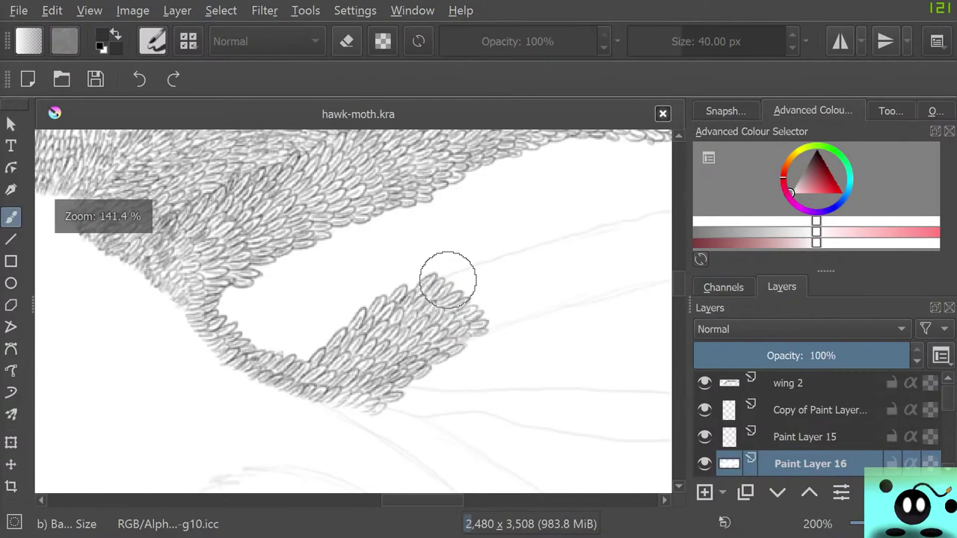
scroll(374, 282, "up", 2)
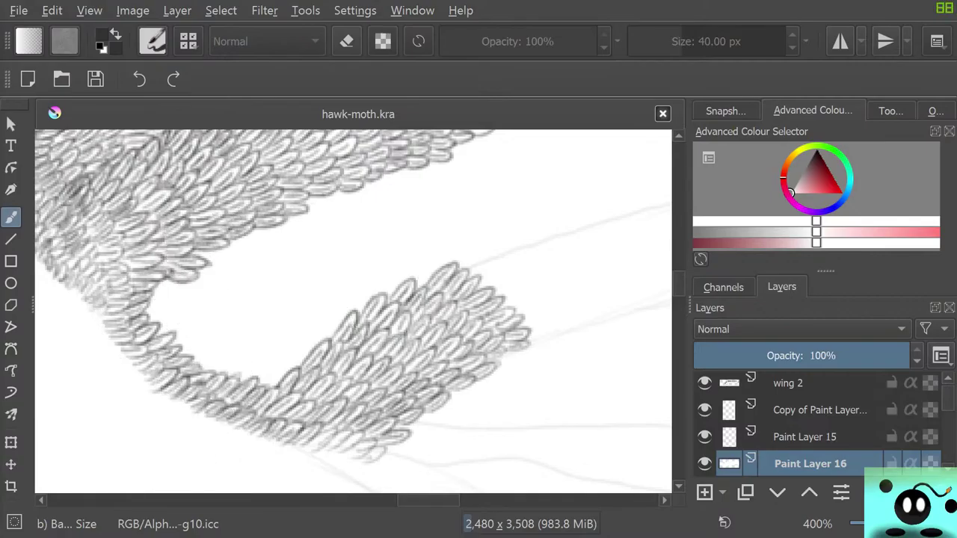
key("F5")
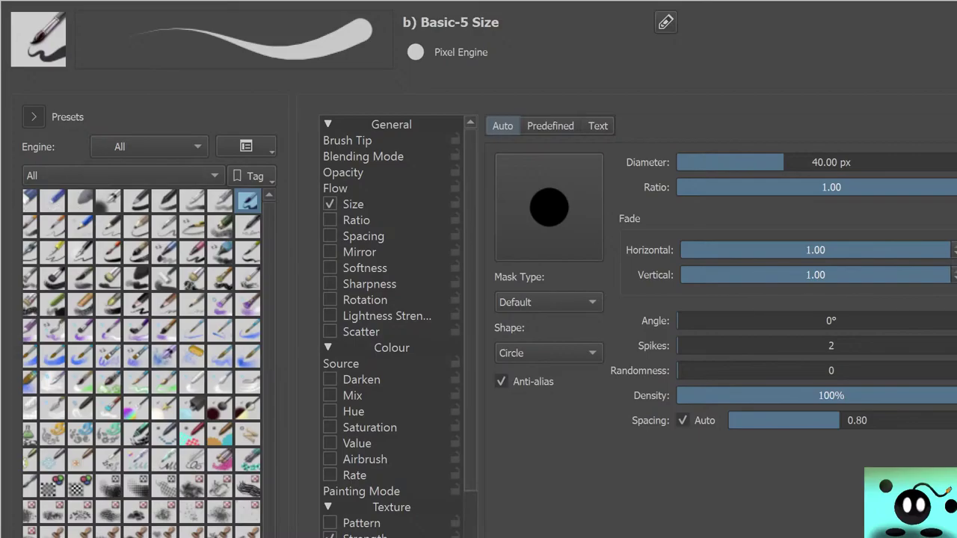
left_click(109, 227)
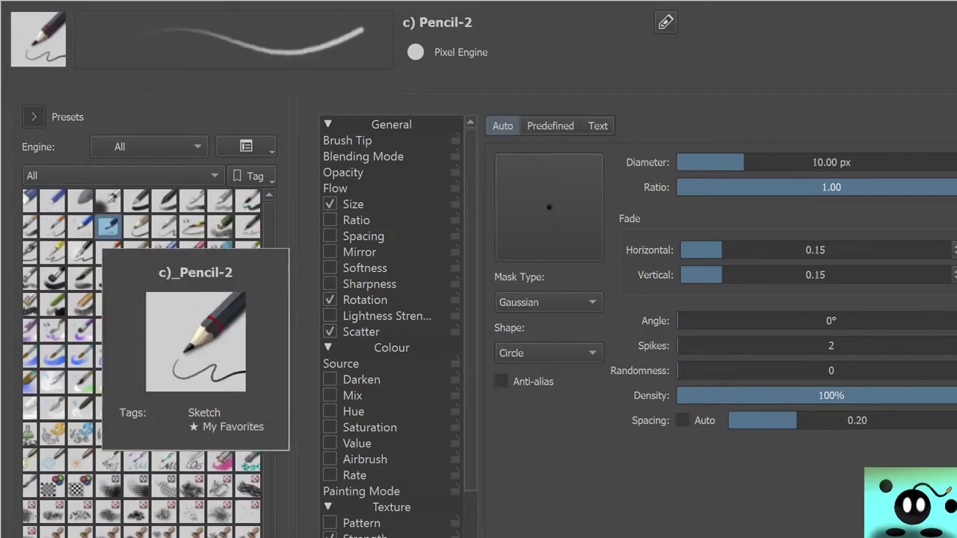
key("F5")
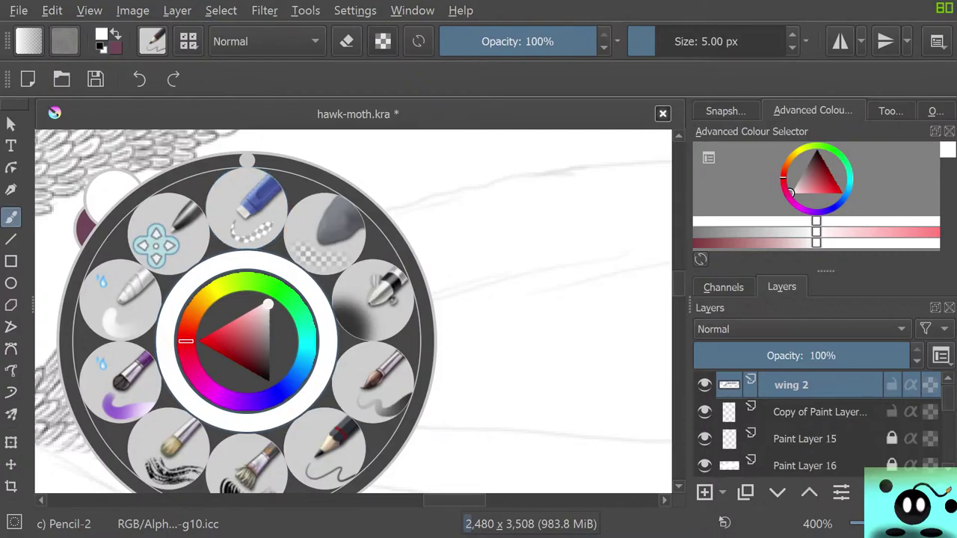
left_click(270, 381)
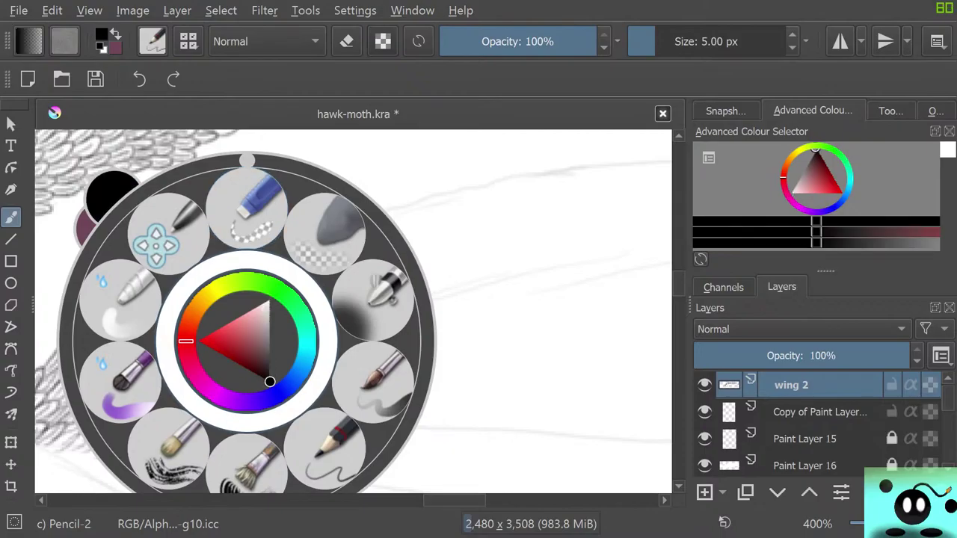
left_click(208, 145)
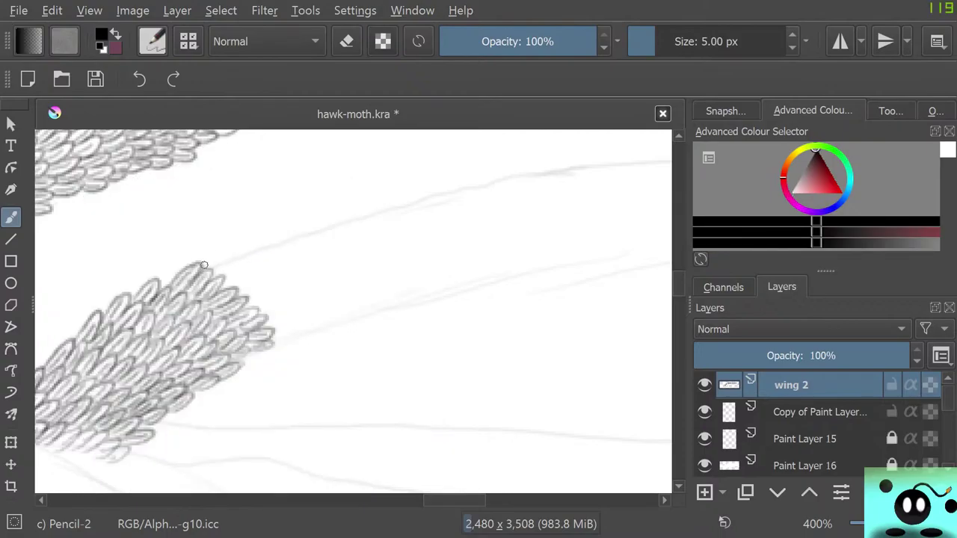
- Draw rows of overlapping oval scale outlines on the wing 2 layer, extending the lower scale band outward between the faint guide lines
mouse_move(205, 265)
left_mouse_down()
mouse_move(244, 261)
mouse_move(223, 285)
mouse_move(243, 270)
mouse_move(255, 277)
mouse_move(236, 291)
mouse_move(271, 276)
mouse_move(247, 299)
mouse_move(284, 288)
mouse_move(258, 307)
mouse_move(269, 293)
mouse_move(258, 307)
mouse_move(285, 297)
mouse_move(270, 315)
mouse_move(291, 322)
mouse_move(272, 327)
mouse_move(303, 323)
mouse_move(274, 337)
mouse_move(298, 338)
mouse_move(274, 336)
left_mouse_up()
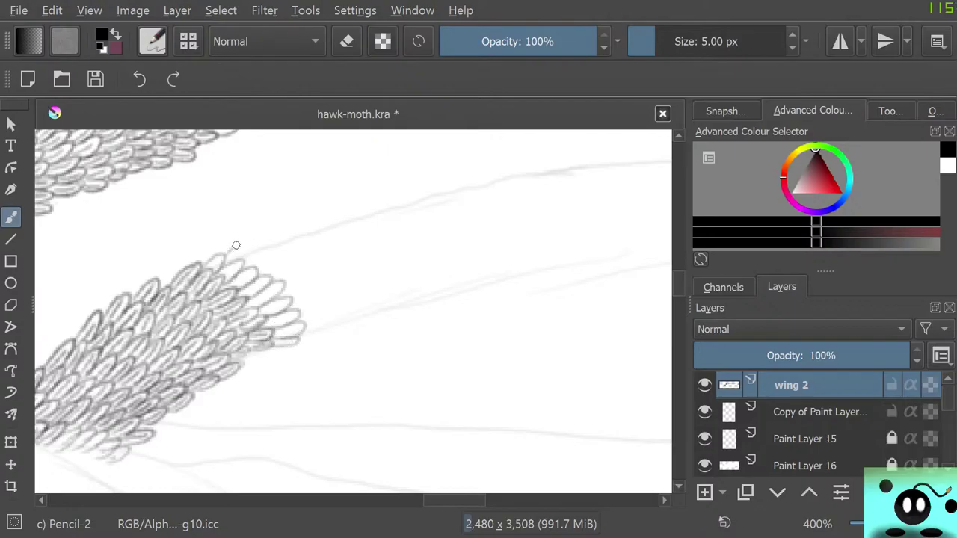
mouse_move(235, 245)
left_mouse_down()
mouse_move(270, 249)
mouse_move(253, 266)
mouse_move(265, 255)
mouse_move(268, 272)
mouse_move(280, 263)
mouse_move(292, 271)
mouse_move(285, 281)
mouse_move(309, 270)
mouse_move(286, 288)
mouse_move(315, 282)
mouse_move(286, 302)
mouse_move(321, 292)
mouse_move(300, 310)
mouse_move(324, 299)
mouse_move(306, 317)
mouse_move(323, 321)
mouse_move(300, 338)
left_mouse_up()
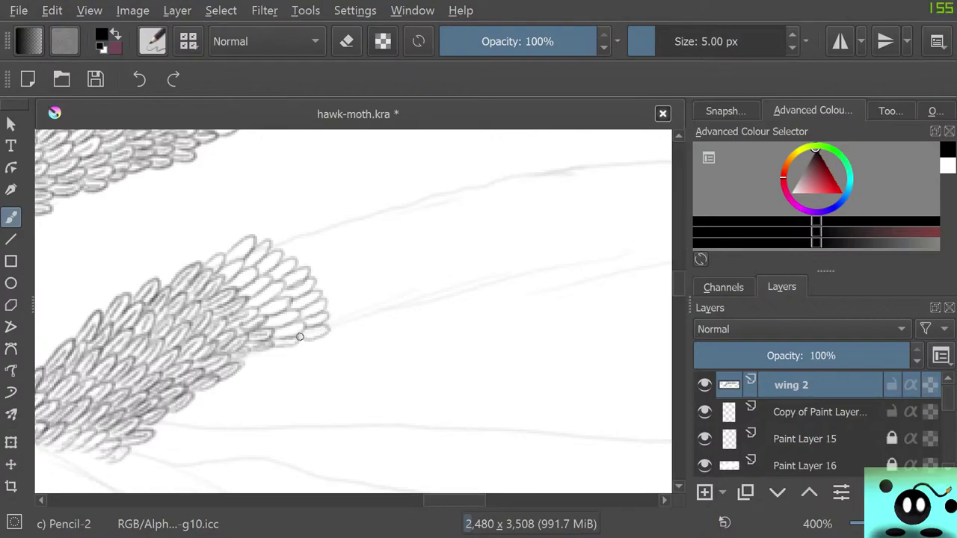
mouse_move(270, 240)
left_mouse_down()
mouse_move(293, 233)
mouse_move(278, 249)
mouse_move(305, 234)
mouse_move(290, 256)
mouse_move(312, 243)
mouse_move(304, 266)
mouse_move(320, 255)
mouse_move(329, 265)
mouse_move(312, 276)
mouse_move(341, 267)
mouse_move(319, 287)
mouse_move(348, 282)
mouse_move(328, 298)
mouse_move(329, 287)
mouse_move(342, 304)
mouse_move(325, 309)
mouse_move(351, 302)
mouse_move(333, 325)
left_mouse_up()
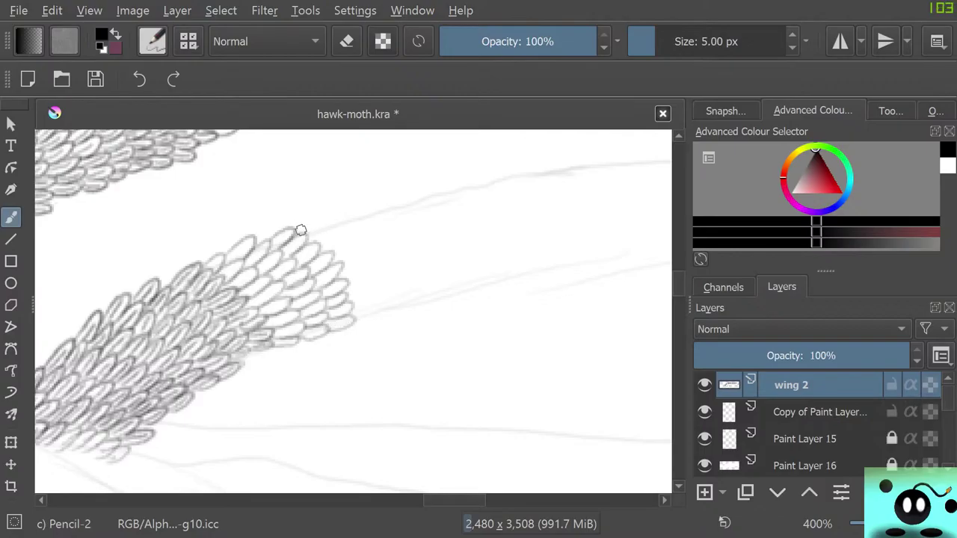
mouse_move(303, 226)
left_mouse_down()
mouse_move(331, 222)
mouse_move(316, 246)
mouse_move(343, 230)
mouse_move(328, 251)
mouse_move(360, 239)
mouse_move(339, 262)
mouse_move(350, 255)
mouse_move(363, 264)
mouse_move(348, 278)
mouse_move(363, 269)
mouse_move(350, 291)
mouse_move(363, 283)
mouse_move(370, 294)
mouse_move(351, 302)
mouse_move(369, 295)
mouse_move(357, 321)
left_mouse_up()
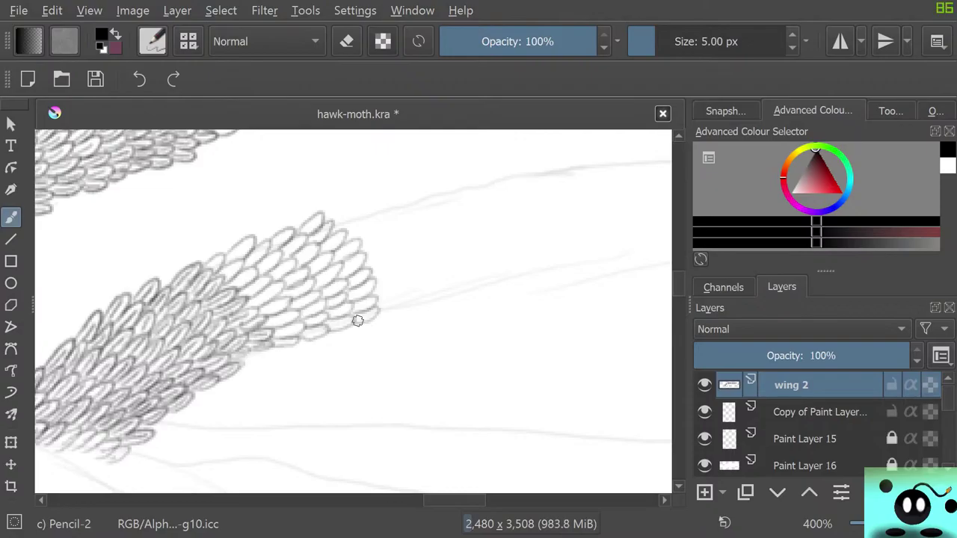
mouse_move(454, 500)
left_mouse_down()
mouse_move(371, 500)
mouse_move(541, 501)
mouse_move(441, 501)
mouse_move(463, 500)
left_mouse_up()
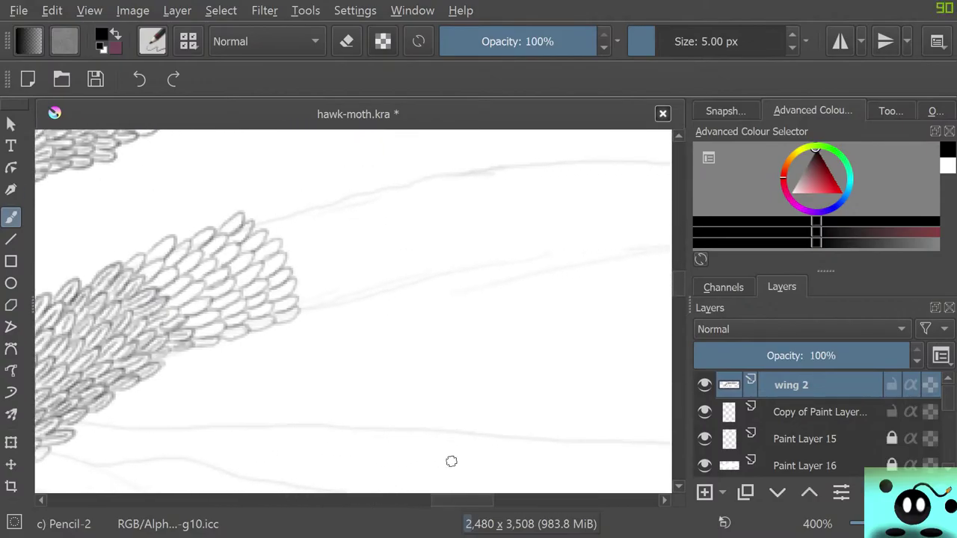
mouse_move(246, 214)
left_mouse_down()
mouse_move(273, 202)
mouse_move(251, 226)
mouse_move(289, 211)
mouse_move(265, 235)
mouse_move(295, 221)
mouse_move(285, 243)
mouse_move(285, 228)
mouse_move(296, 246)
mouse_move(284, 243)
mouse_move(306, 248)
mouse_move(287, 256)
mouse_move(310, 266)
mouse_move(293, 268)
mouse_move(328, 268)
mouse_move(297, 282)
mouse_move(326, 278)
mouse_move(314, 294)
mouse_move(300, 291)
mouse_move(311, 305)
mouse_move(300, 294)
mouse_move(333, 297)
mouse_move(298, 307)
mouse_move(333, 316)
mouse_move(296, 315)
mouse_move(367, 297)
mouse_move(335, 287)
mouse_move(366, 268)
mouse_move(325, 269)
mouse_move(350, 243)
mouse_move(322, 245)
mouse_move(322, 234)
mouse_move(320, 246)
mouse_move(345, 222)
mouse_move(312, 234)
mouse_move(311, 225)
mouse_move(314, 237)
mouse_move(323, 211)
mouse_move(303, 221)
mouse_move(298, 207)
mouse_move(301, 220)
mouse_move(318, 204)
mouse_move(290, 210)
mouse_move(303, 192)
mouse_move(275, 206)
mouse_move(294, 195)
mouse_move(328, 197)
mouse_move(302, 191)
mouse_move(327, 180)
mouse_move(326, 201)
mouse_move(335, 188)
mouse_move(327, 214)
mouse_move(356, 212)
mouse_move(342, 224)
mouse_move(364, 216)
mouse_move(349, 239)
mouse_move(358, 254)
mouse_move(384, 247)
mouse_move(366, 277)
mouse_move(394, 276)
mouse_move(368, 292)
mouse_move(396, 293)
mouse_move(372, 301)
left_mouse_up()
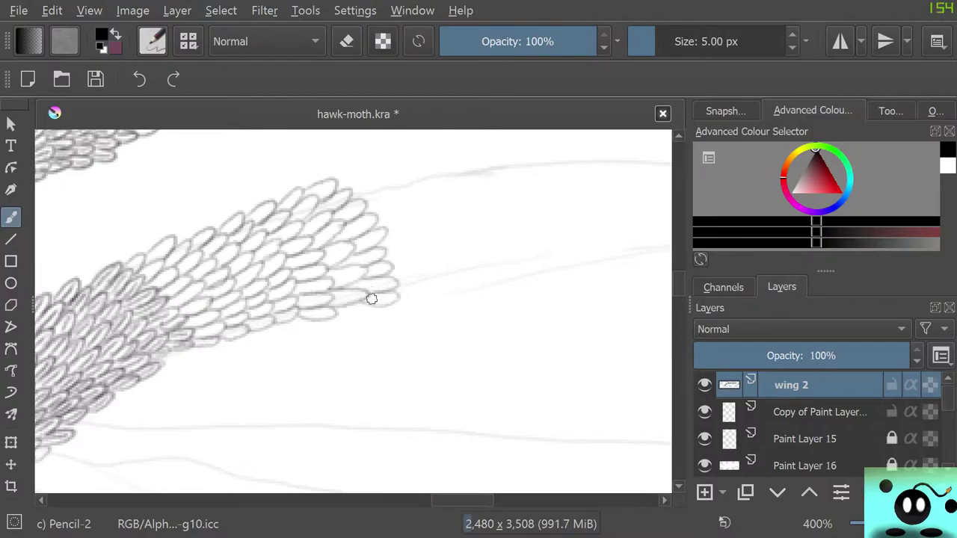
mouse_move(339, 184)
left_mouse_down()
mouse_move(376, 196)
mouse_move(362, 202)
mouse_move(393, 204)
mouse_move(376, 214)
mouse_move(404, 215)
mouse_move(390, 225)
mouse_move(416, 228)
mouse_move(386, 243)
mouse_move(413, 238)
mouse_move(392, 257)
mouse_move(424, 252)
mouse_move(389, 274)
mouse_move(402, 293)
left_mouse_up()
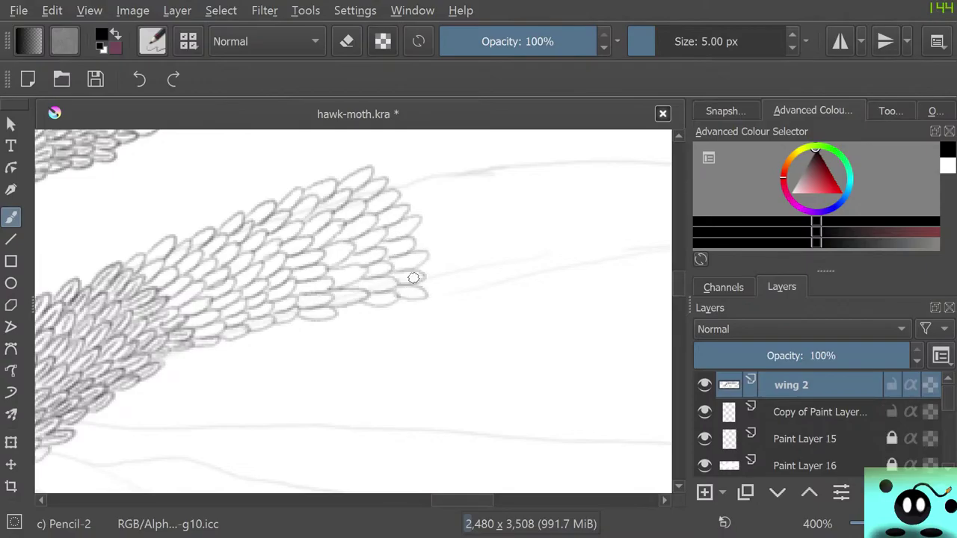
- Shade the newly outlined scales in the inner half of the lower band with pencil strokes, starting beside the already shaded ones
left_click_drag(462, 500, 441, 500)
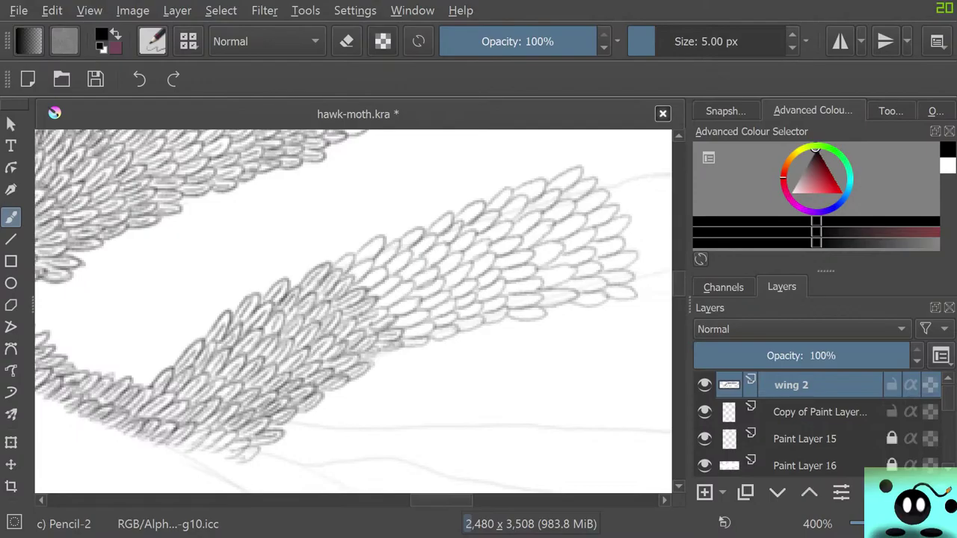
mouse_move(338, 267)
left_mouse_down()
mouse_move(366, 263)
mouse_move(362, 286)
mouse_move(381, 269)
mouse_move(371, 285)
mouse_move(374, 295)
mouse_move(384, 288)
mouse_move(379, 298)
mouse_move(399, 280)
mouse_move(378, 281)
mouse_move(391, 282)
mouse_move(373, 294)
mouse_move(391, 296)
mouse_move(382, 305)
mouse_move(401, 291)
mouse_move(381, 308)
mouse_move(411, 287)
mouse_move(401, 280)
mouse_move(389, 308)
mouse_move(414, 303)
mouse_move(390, 312)
mouse_move(409, 312)
mouse_move(396, 301)
mouse_move(415, 325)
left_mouse_up()
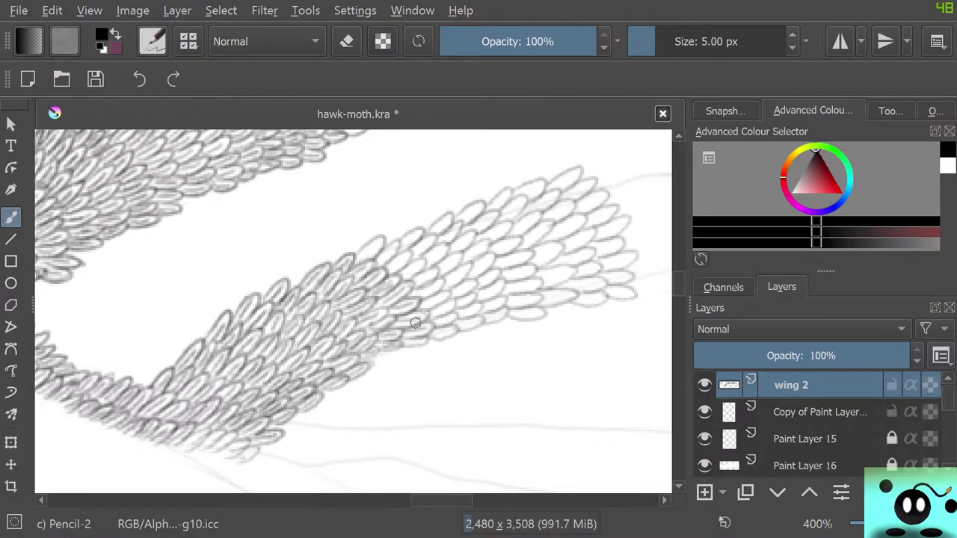
mouse_move(358, 263)
left_mouse_down()
mouse_move(387, 263)
mouse_move(378, 252)
mouse_move(392, 269)
mouse_move(401, 258)
mouse_move(394, 273)
mouse_move(411, 253)
mouse_move(385, 269)
mouse_move(400, 278)
mouse_move(420, 263)
mouse_move(409, 276)
mouse_move(420, 273)
mouse_move(402, 270)
mouse_move(416, 283)
mouse_move(433, 274)
mouse_move(418, 285)
mouse_move(437, 276)
mouse_move(414, 277)
mouse_move(413, 295)
mouse_move(436, 284)
mouse_move(421, 301)
mouse_move(444, 285)
left_mouse_up()
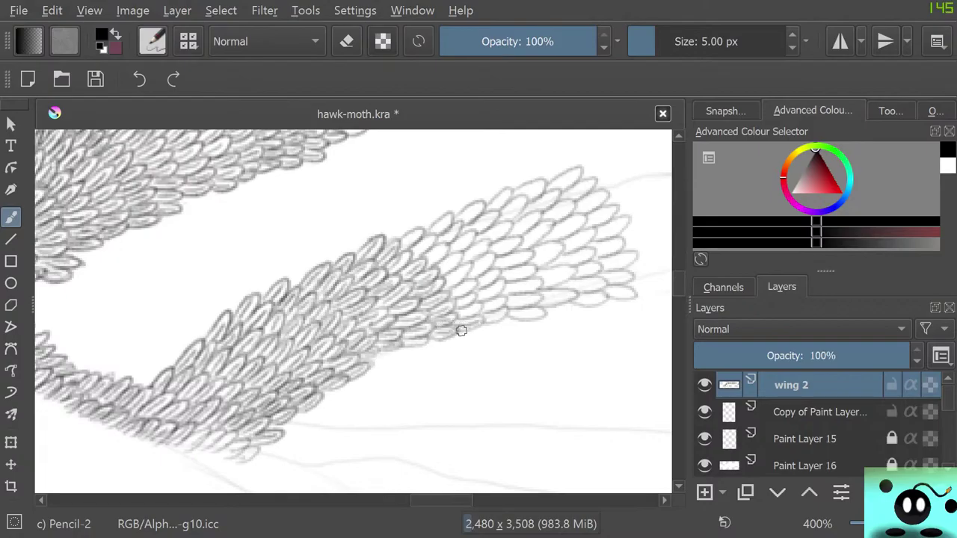
mouse_move(458, 314)
left_mouse_down()
mouse_move(478, 307)
mouse_move(476, 295)
left_mouse_up()
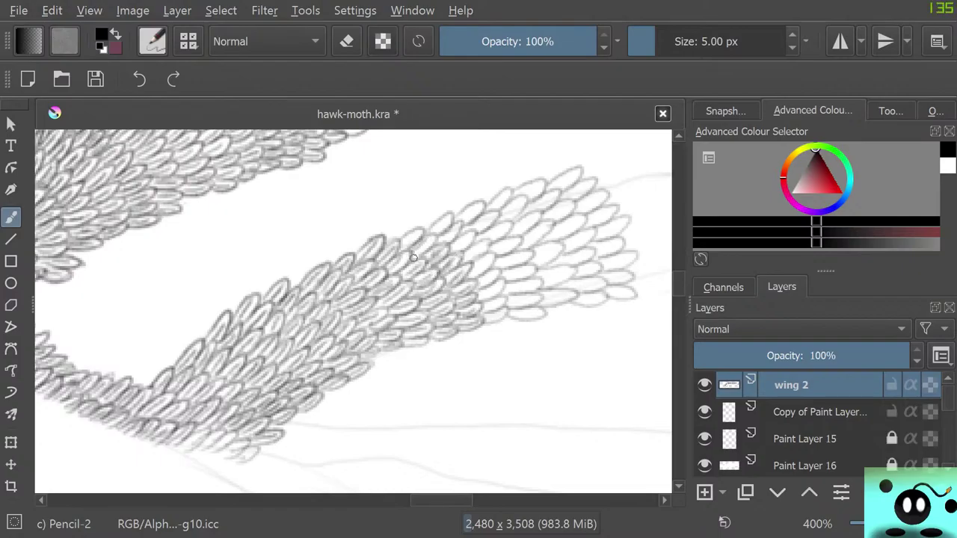
left_click_drag(414, 257, 437, 237)
mouse_move(435, 230)
left_mouse_down()
mouse_move(453, 214)
mouse_move(436, 226)
left_mouse_up()
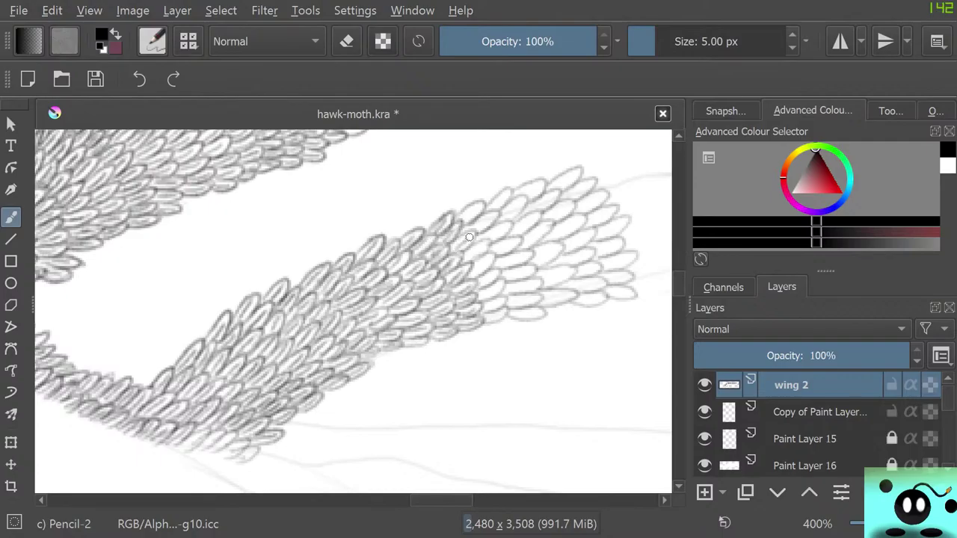
mouse_move(459, 249)
left_mouse_down()
mouse_move(475, 232)
mouse_move(454, 251)
mouse_move(491, 245)
left_mouse_up()
mouse_move(491, 242)
left_mouse_down()
mouse_move(459, 261)
mouse_move(462, 252)
mouse_move(476, 275)
mouse_move(468, 276)
mouse_move(491, 263)
left_mouse_up()
mouse_move(493, 254)
left_mouse_down()
mouse_move(477, 261)
mouse_move(500, 271)
mouse_move(479, 282)
mouse_move(492, 289)
mouse_move(503, 278)
mouse_move(487, 285)
left_mouse_up()
- Shade the remaining outlined scales in the outer half of the lower band, up to its tip
mouse_move(441, 500)
left_mouse_down()
mouse_move(495, 500)
mouse_move(385, 500)
mouse_move(462, 500)
left_mouse_up()
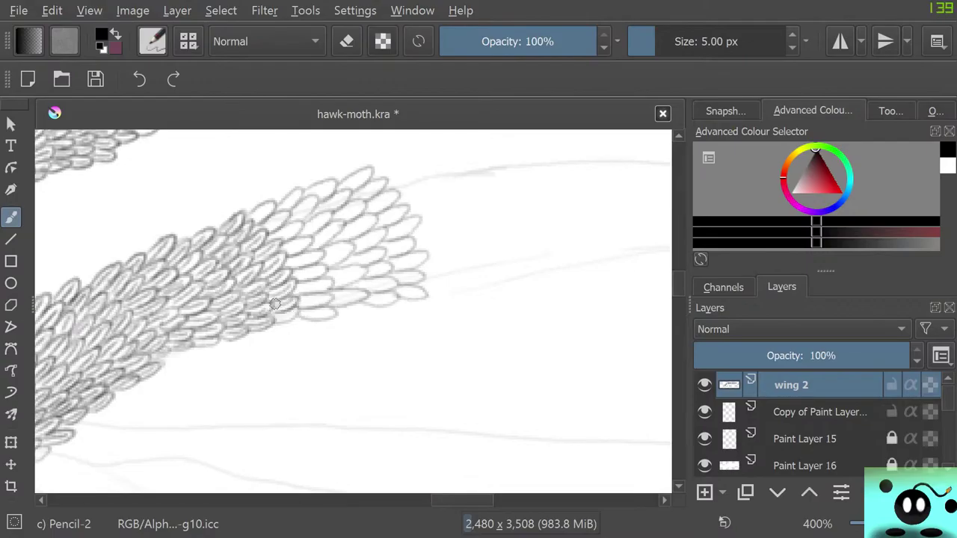
mouse_move(274, 318)
left_mouse_down()
mouse_move(323, 312)
mouse_move(308, 320)
mouse_move(327, 307)
mouse_move(301, 301)
mouse_move(325, 293)
mouse_move(295, 290)
mouse_move(329, 279)
mouse_move(295, 283)
mouse_move(299, 251)
mouse_move(292, 273)
mouse_move(320, 268)
mouse_move(300, 276)
mouse_move(314, 278)
mouse_move(285, 261)
mouse_move(323, 255)
mouse_move(288, 257)
mouse_move(304, 250)
mouse_move(276, 247)
mouse_move(303, 249)
mouse_move(288, 241)
mouse_move(296, 238)
mouse_move(273, 238)
mouse_move(299, 219)
mouse_move(274, 239)
mouse_move(289, 250)
mouse_move(309, 235)
mouse_move(263, 228)
mouse_move(285, 216)
mouse_move(249, 224)
mouse_move(266, 207)
mouse_move(262, 221)
mouse_move(266, 201)
mouse_move(257, 213)
mouse_move(276, 211)
mouse_move(252, 208)
mouse_move(265, 198)
mouse_move(273, 213)
mouse_move(254, 209)
mouse_move(308, 195)
mouse_move(297, 222)
mouse_move(314, 225)
mouse_move(306, 222)
mouse_move(314, 251)
mouse_move(333, 224)
mouse_move(319, 232)
mouse_move(320, 261)
mouse_move(336, 259)
mouse_move(341, 246)
mouse_move(326, 276)
mouse_move(367, 269)
mouse_move(323, 273)
mouse_move(338, 275)
mouse_move(333, 283)
mouse_move(367, 273)
left_mouse_up()
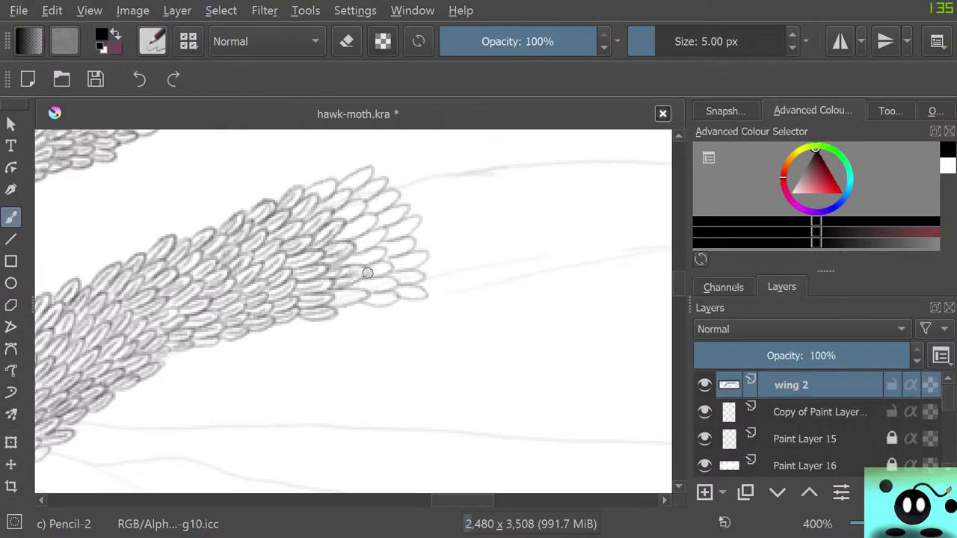
mouse_move(332, 300)
left_mouse_down()
mouse_move(357, 291)
mouse_move(339, 292)
mouse_move(330, 299)
mouse_move(364, 296)
mouse_move(332, 304)
mouse_move(357, 294)
mouse_move(386, 299)
mouse_move(373, 304)
mouse_move(381, 306)
mouse_move(377, 291)
mouse_move(390, 294)
mouse_move(356, 284)
mouse_move(381, 281)
mouse_move(372, 291)
mouse_move(390, 280)
mouse_move(362, 288)
mouse_move(384, 279)
mouse_move(358, 266)
mouse_move(384, 269)
mouse_move(379, 275)
mouse_move(366, 258)
mouse_move(347, 264)
mouse_move(381, 256)
mouse_move(363, 262)
mouse_move(371, 266)
mouse_move(369, 249)
mouse_move(354, 245)
mouse_move(381, 243)
mouse_move(379, 226)
mouse_move(355, 234)
mouse_move(362, 248)
mouse_move(371, 240)
mouse_move(367, 249)
mouse_move(383, 235)
mouse_move(344, 219)
mouse_move(338, 237)
mouse_move(366, 223)
mouse_move(343, 237)
mouse_move(363, 225)
mouse_move(350, 241)
mouse_move(369, 213)
mouse_move(338, 236)
mouse_move(349, 206)
mouse_move(338, 217)
mouse_move(353, 205)
mouse_move(326, 205)
mouse_move(337, 191)
mouse_move(316, 201)
mouse_move(310, 190)
left_mouse_up()
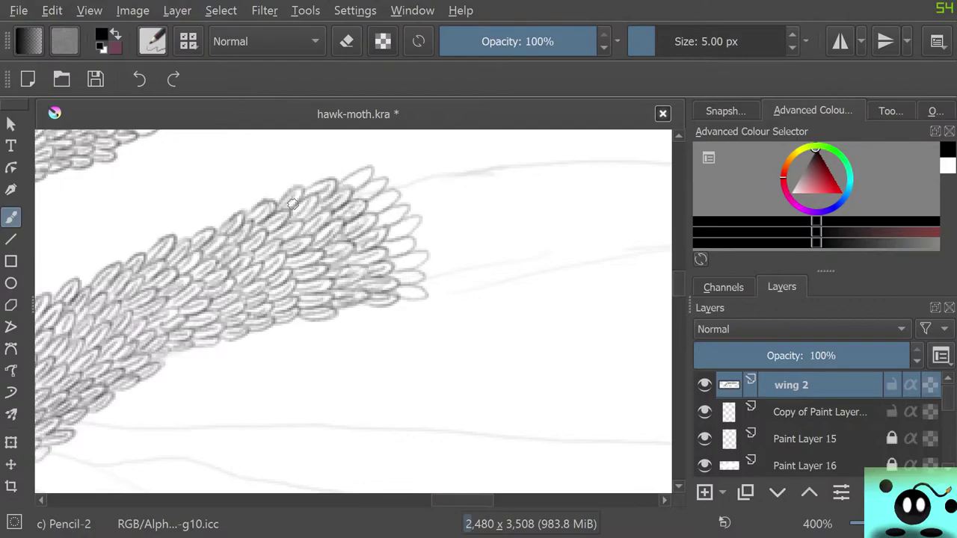
mouse_move(365, 178)
left_mouse_down()
mouse_move(341, 181)
mouse_move(363, 189)
mouse_move(354, 201)
mouse_move(382, 178)
mouse_move(346, 201)
mouse_move(367, 210)
mouse_move(392, 196)
mouse_move(372, 211)
mouse_move(395, 201)
mouse_move(367, 204)
mouse_move(390, 196)
mouse_move(373, 200)
mouse_move(372, 219)
mouse_move(387, 225)
mouse_move(407, 202)
mouse_move(386, 212)
mouse_move(386, 235)
mouse_move(414, 217)
left_mouse_up()
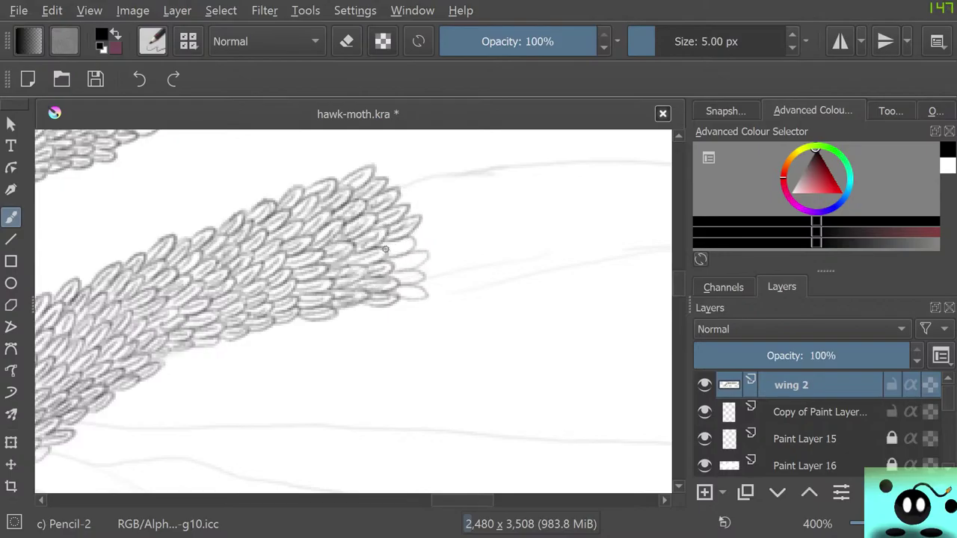
mouse_move(386, 249)
left_mouse_down()
mouse_move(418, 241)
mouse_move(385, 244)
mouse_move(390, 263)
mouse_move(420, 256)
mouse_move(402, 267)
mouse_move(428, 255)
mouse_move(391, 265)
mouse_move(398, 273)
mouse_move(389, 277)
mouse_move(408, 277)
mouse_move(399, 282)
mouse_move(416, 276)
mouse_move(384, 274)
mouse_move(396, 291)
mouse_move(418, 293)
mouse_move(400, 297)
mouse_move(431, 294)
mouse_move(392, 281)
left_mouse_up()
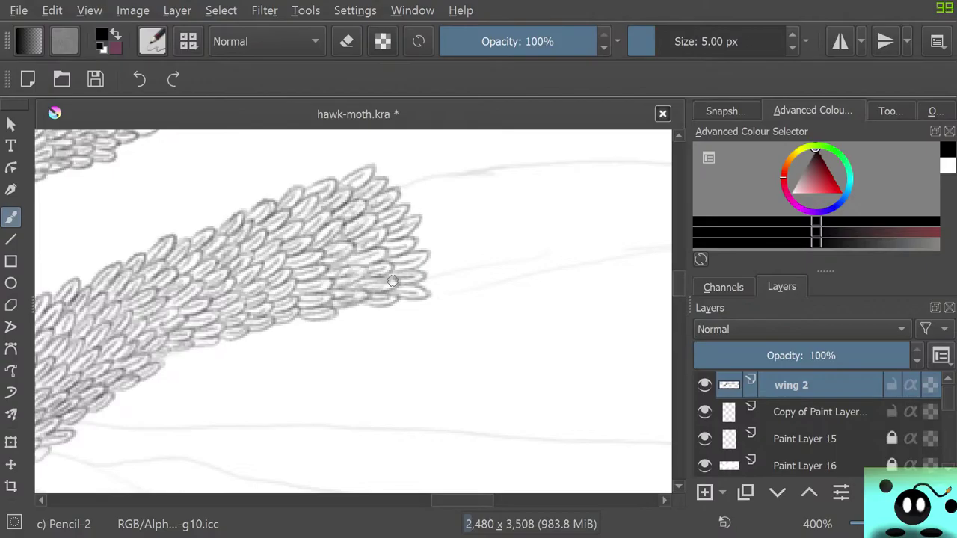
- Try a row of scales along the curved inner edge of the white gap on the Copy of Paint Layer layer, and erase it
left_click_drag(457, 500, 415, 500)
left_click(819, 412)
left_click(703, 412)
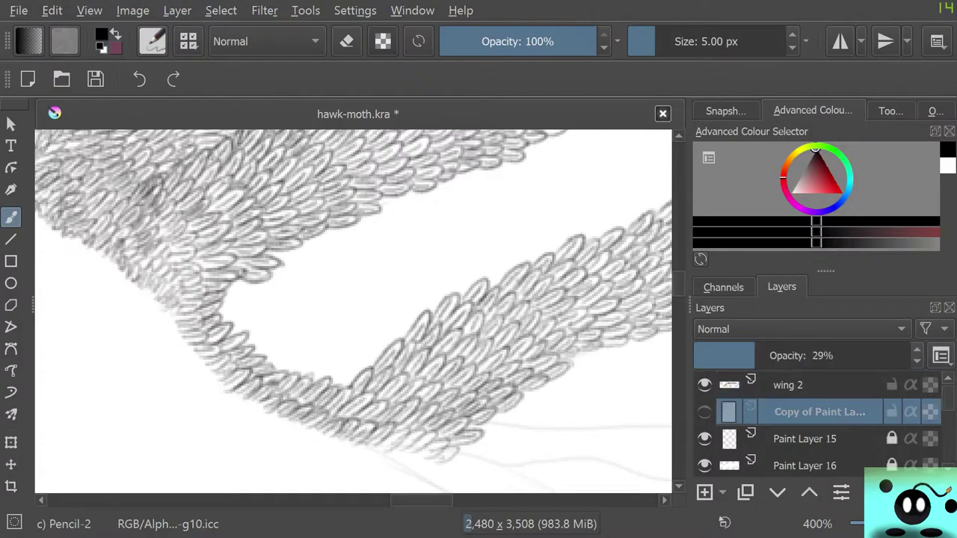
left_click(704, 411)
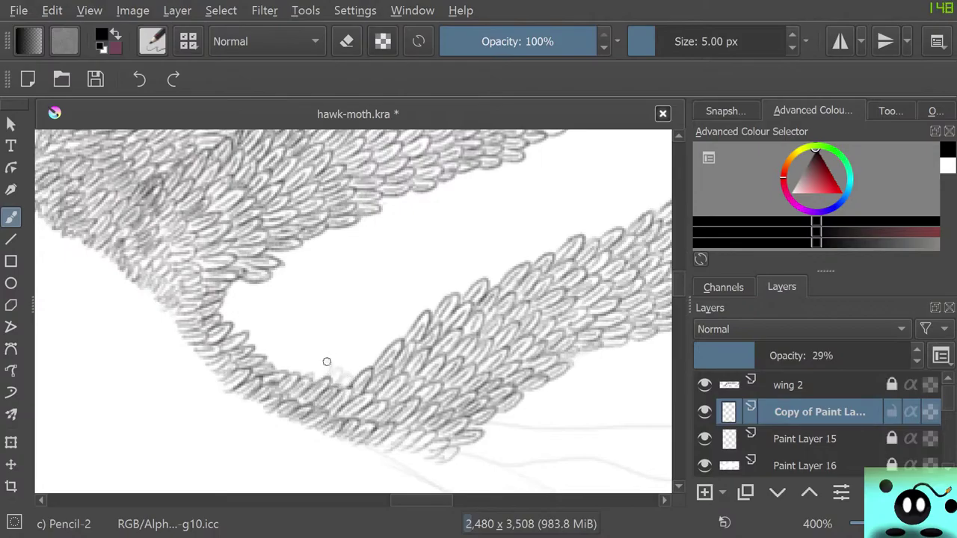
mouse_move(327, 362)
left_mouse_down()
mouse_move(308, 360)
mouse_move(295, 358)
mouse_move(288, 372)
mouse_move(303, 350)
mouse_move(268, 360)
mouse_move(290, 346)
mouse_move(262, 353)
mouse_move(274, 340)
mouse_move(250, 339)
mouse_move(244, 327)
mouse_move(249, 341)
mouse_move(241, 335)
mouse_move(253, 322)
mouse_move(227, 328)
mouse_move(234, 312)
mouse_move(224, 306)
mouse_move(239, 295)
mouse_move(218, 301)
left_mouse_up()
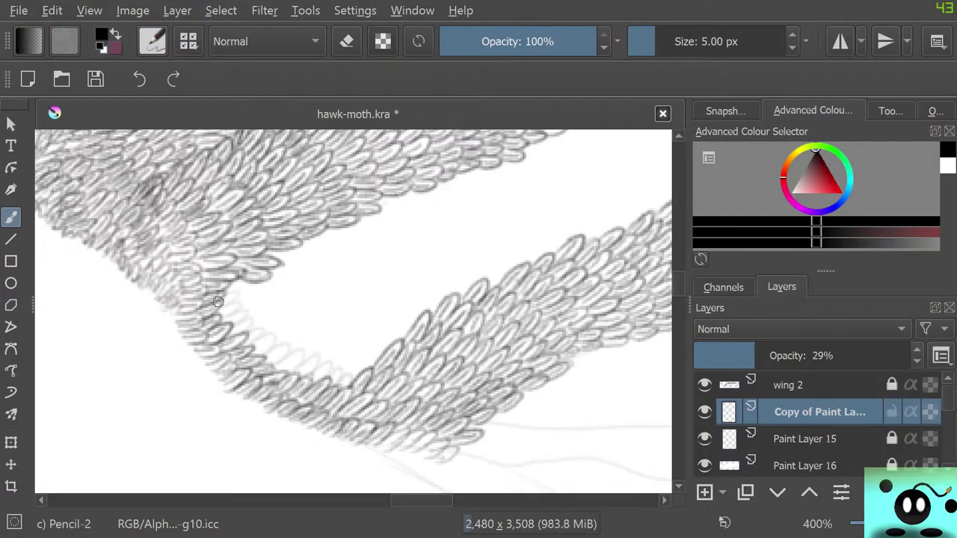
key("e")
mouse_move(224, 316)
left_mouse_down()
mouse_move(242, 310)
mouse_move(314, 349)
mouse_move(301, 341)
left_mouse_up()
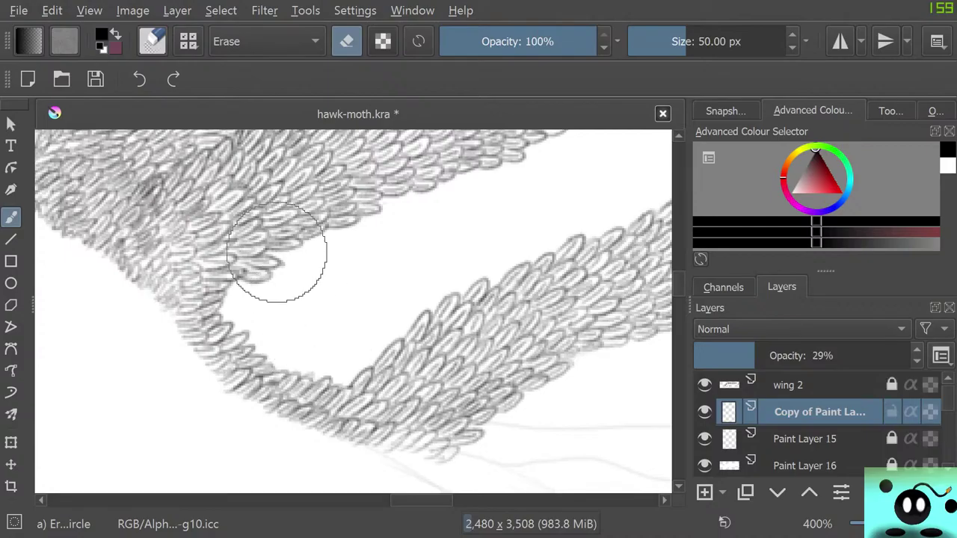
- Add a new paint layer above the wing 2 layer and move it directly below wing 2
key("Page_Up")
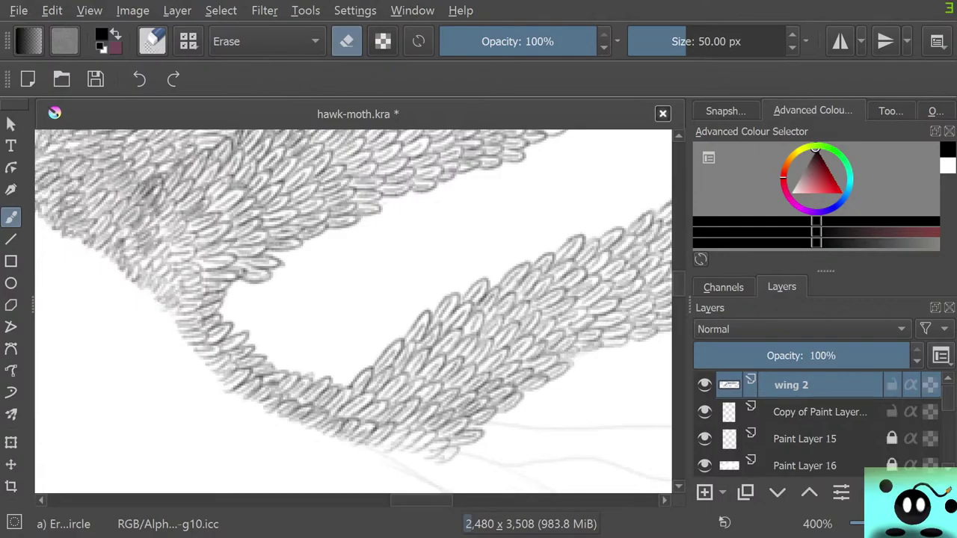
key("slash")
key("Insert")
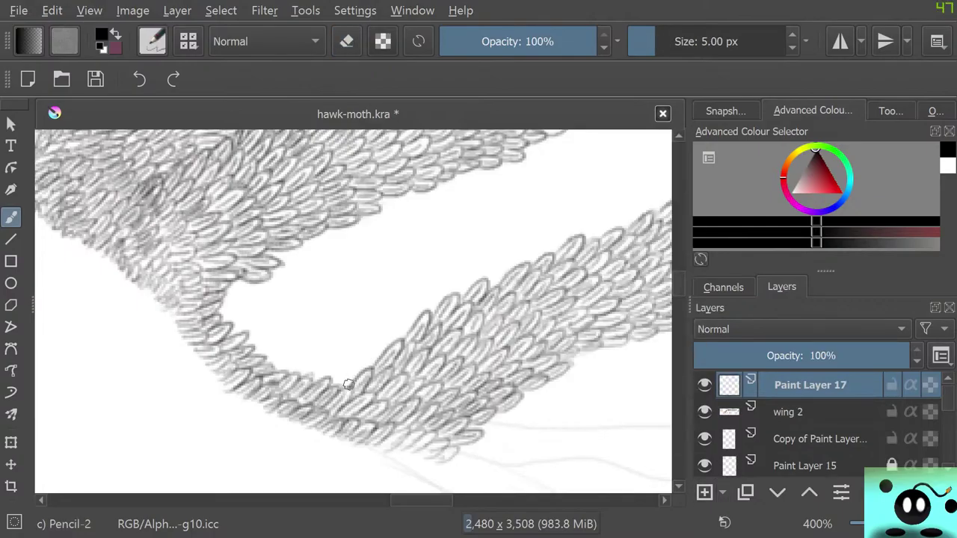
mouse_move(337, 380)
left_mouse_down()
mouse_move(324, 367)
mouse_move(295, 367)
left_mouse_up()
key("e")
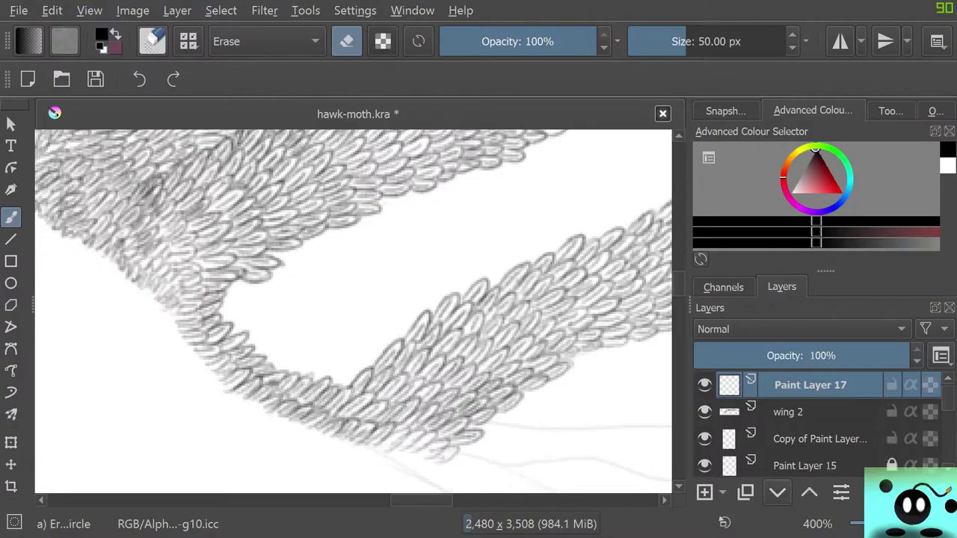
left_click(778, 492)
- Try a few pencil scales behind the inner curve of the gap on the new layer, and erase them
key("e")
mouse_move(350, 382)
left_mouse_down()
mouse_move(323, 385)
mouse_move(334, 355)
mouse_move(292, 379)
left_mouse_up()
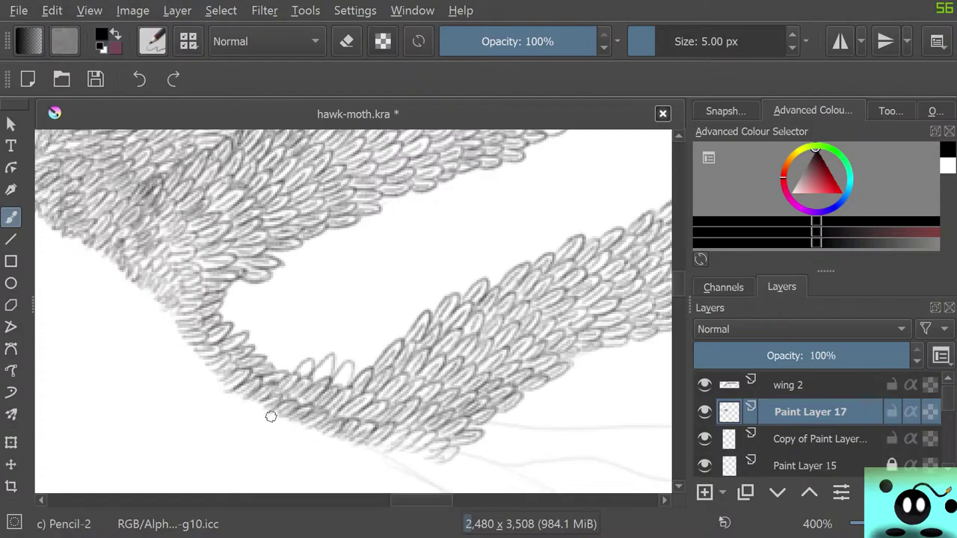
key("e")
mouse_move(301, 331)
left_mouse_down()
mouse_move(322, 381)
mouse_move(344, 377)
mouse_move(348, 353)
mouse_move(278, 388)
mouse_move(304, 318)
mouse_move(290, 344)
mouse_move(336, 389)
mouse_move(313, 386)
left_mouse_up()
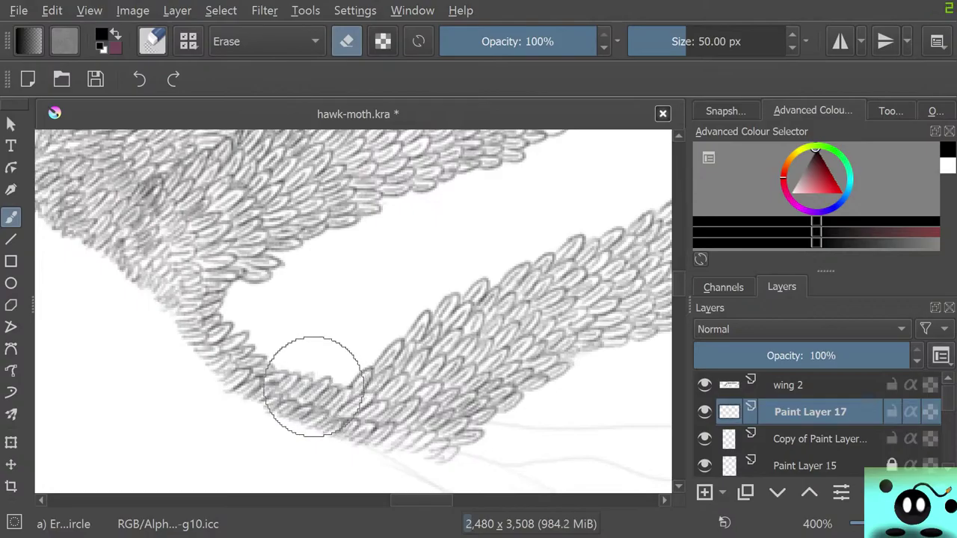
- Remove the Copy of Paint Layer layer and make Paint Layer 17 the active layer
scroll(329, 308, "down", 3)
left_click(820, 439)
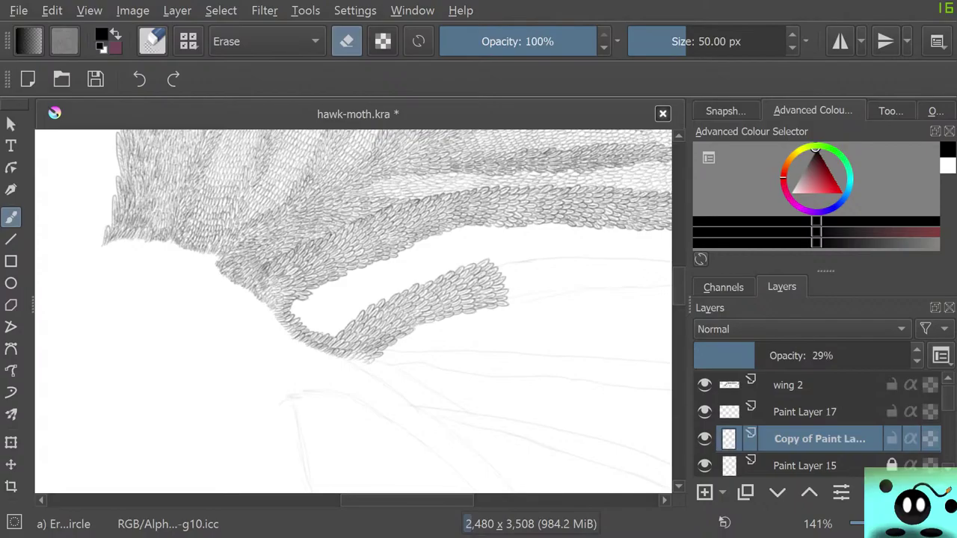
right_click(815, 441)
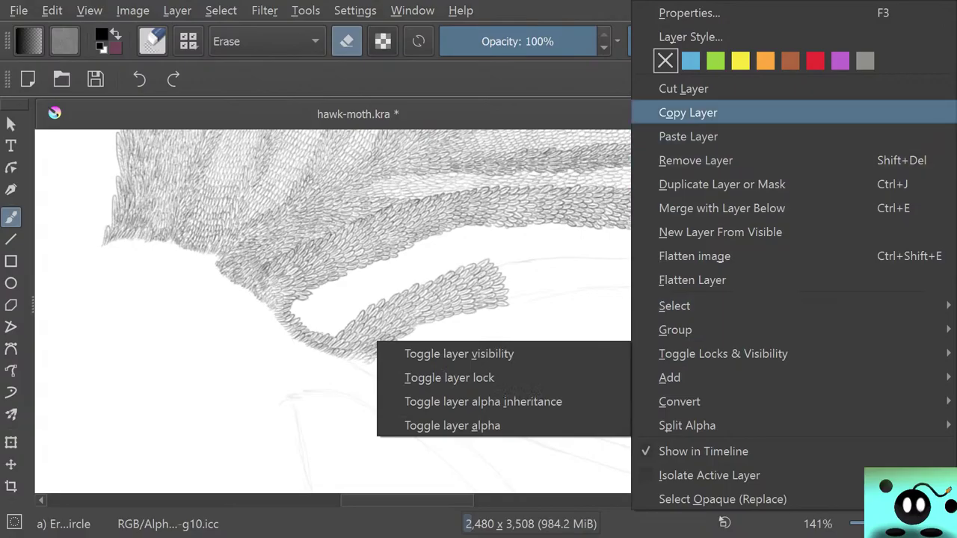
left_click(688, 136)
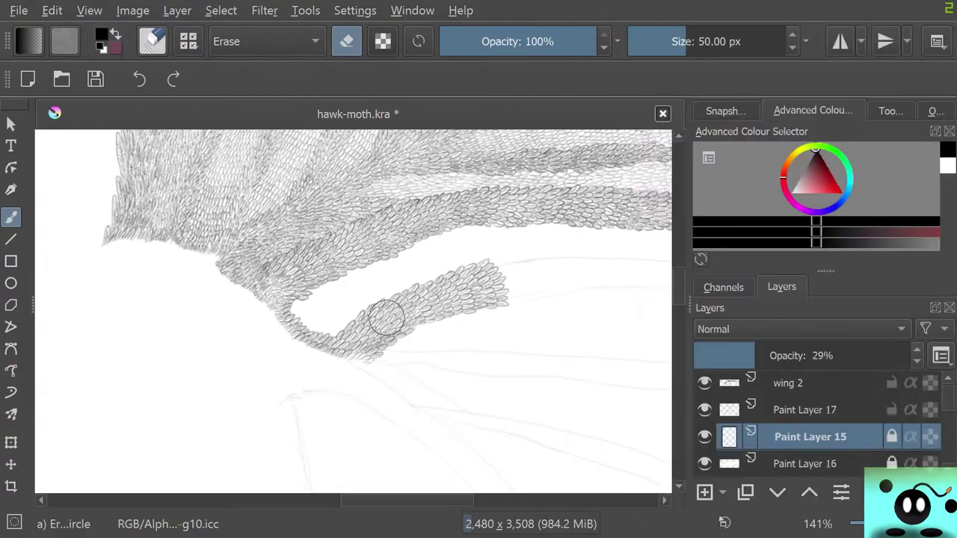
scroll(386, 318, "up", 4)
left_click(810, 383)
left_click(811, 410)
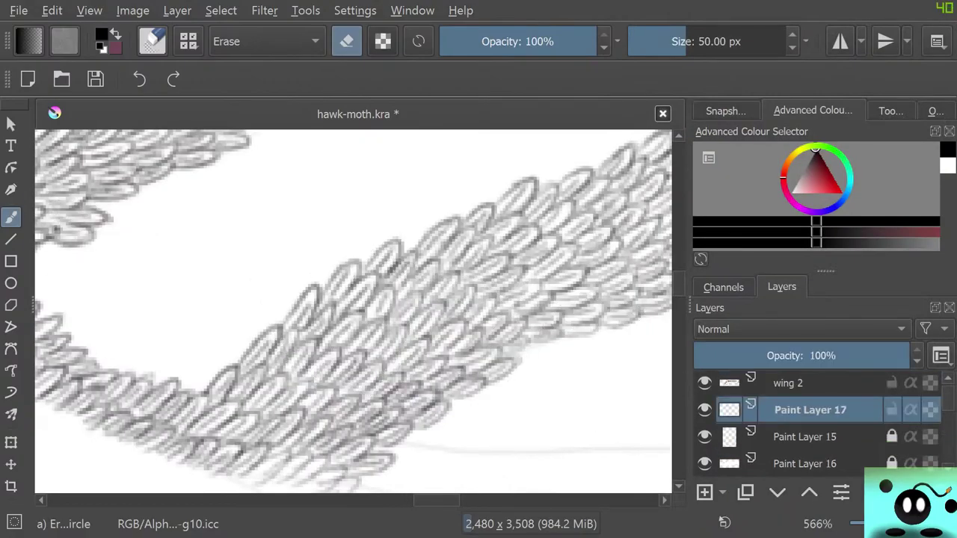
- Toggle the visibility of Paint Layer 15 and Paint Layer 16 off and on to check what each one covers
scroll(171, 224, "down", 2)
scroll(149, 277, "up", 3)
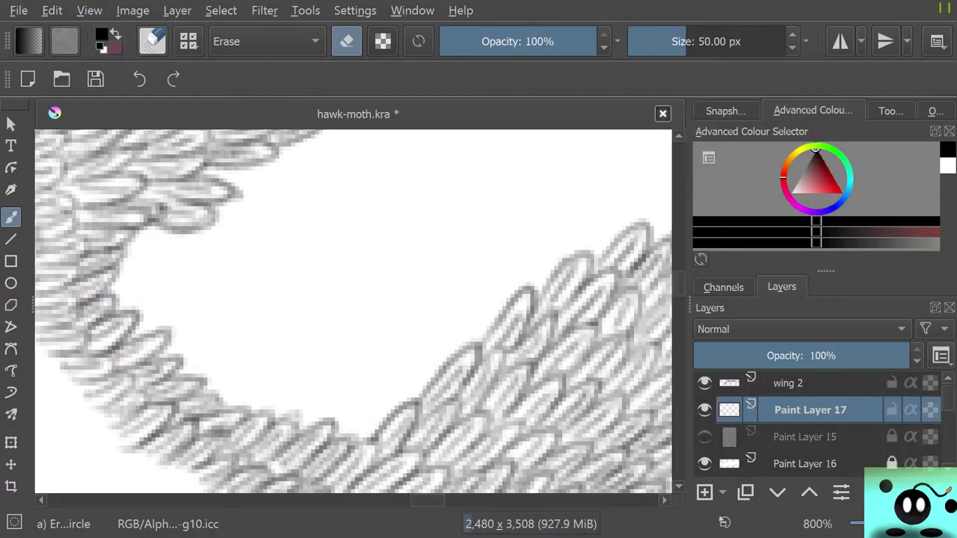
left_click(704, 463)
left_click(704, 463)
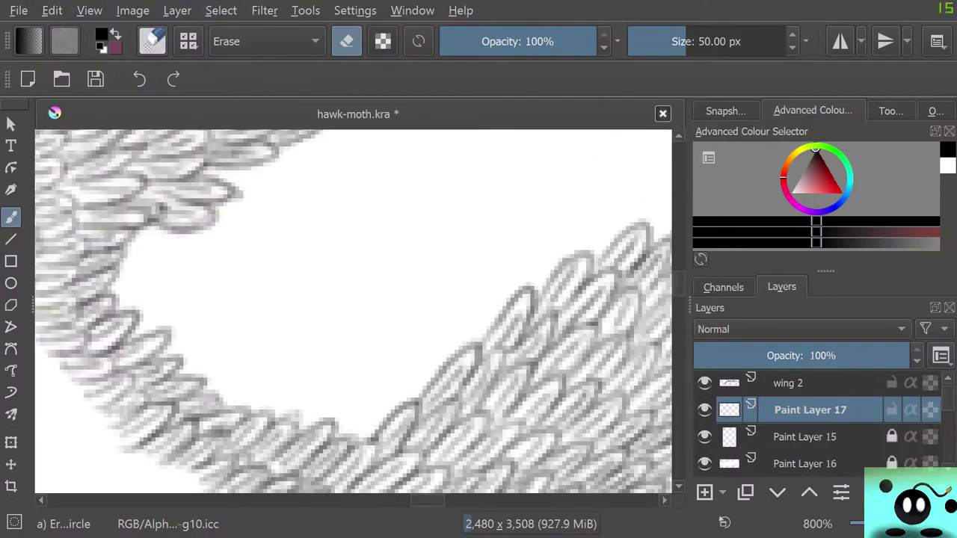
left_click(704, 464)
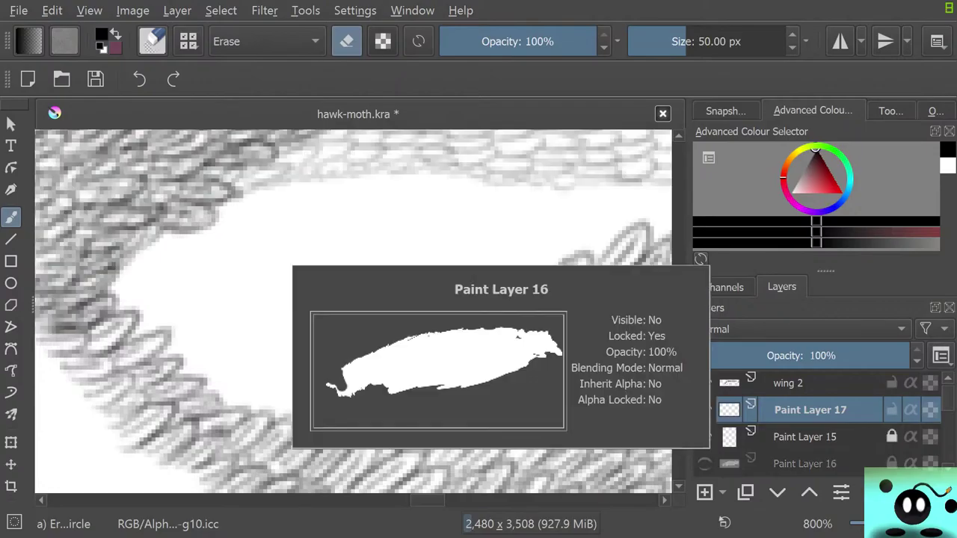
left_click(705, 464)
- Draw the first rows of light scales along the curved inner edge of the white gap with the 5 px Pencil-2 brush
key("slash")
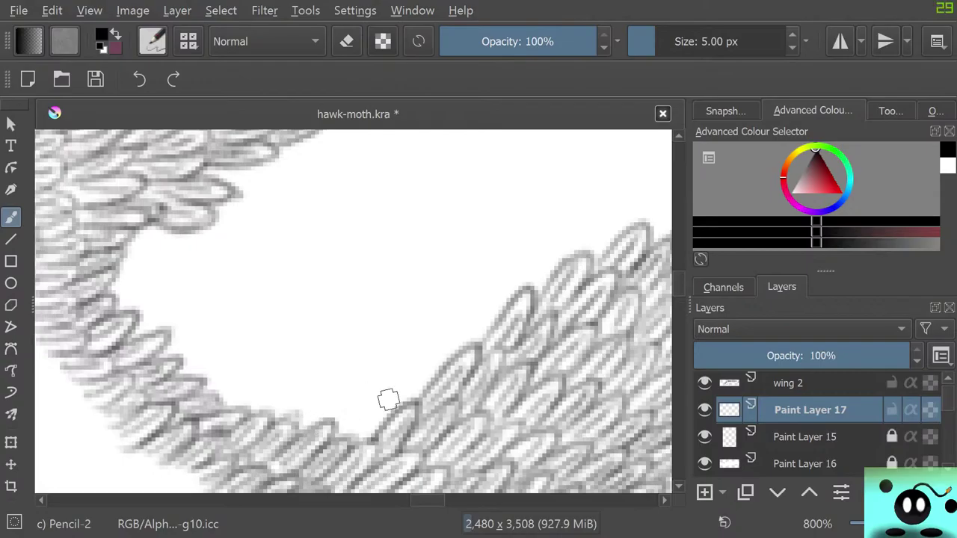
mouse_move(374, 429)
left_mouse_down()
mouse_move(386, 399)
mouse_move(340, 433)
mouse_move(358, 404)
mouse_move(314, 421)
mouse_move(299, 410)
mouse_move(311, 422)
mouse_move(314, 394)
mouse_move(282, 412)
mouse_move(240, 388)
mouse_move(254, 408)
mouse_move(251, 390)
mouse_move(226, 388)
mouse_move(226, 405)
mouse_move(209, 381)
mouse_move(235, 353)
mouse_move(167, 355)
mouse_move(204, 322)
mouse_move(153, 324)
mouse_move(168, 331)
mouse_move(143, 325)
mouse_move(134, 317)
mouse_move(146, 298)
mouse_move(128, 303)
mouse_move(161, 273)
mouse_move(118, 290)
mouse_move(142, 281)
mouse_move(111, 273)
mouse_move(131, 261)
mouse_move(128, 248)
mouse_move(168, 247)
left_mouse_up()
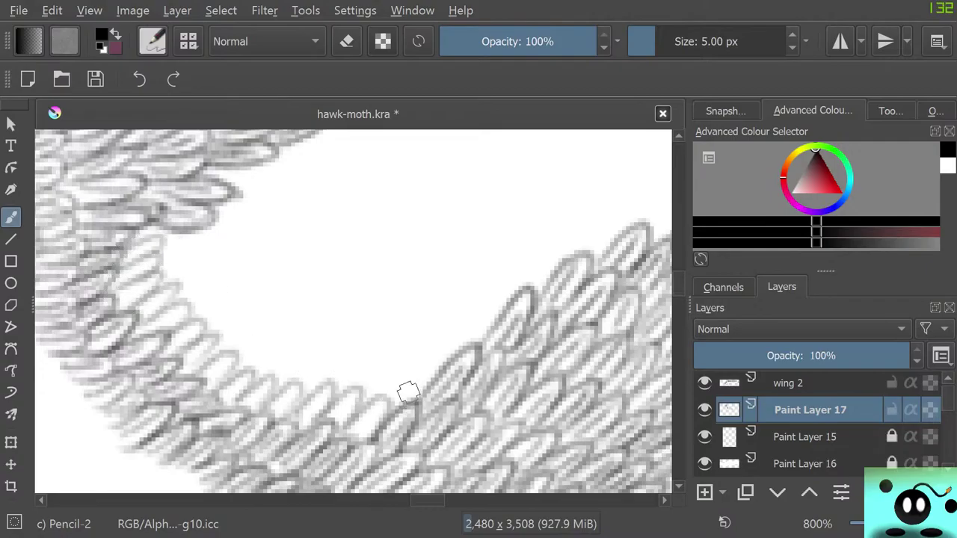
mouse_move(406, 391)
left_mouse_down()
mouse_move(378, 400)
mouse_move(376, 370)
mouse_move(313, 387)
mouse_move(308, 364)
mouse_move(252, 371)
mouse_move(264, 352)
mouse_move(229, 360)
mouse_move(250, 337)
mouse_move(209, 342)
mouse_move(237, 305)
mouse_move(193, 319)
mouse_move(218, 285)
mouse_move(183, 296)
mouse_move(185, 270)
mouse_move(169, 273)
mouse_move(159, 262)
mouse_move(180, 236)
mouse_move(149, 252)
left_mouse_up()
mouse_move(427, 383)
left_mouse_down()
mouse_move(389, 371)
mouse_move(387, 344)
mouse_move(324, 368)
mouse_move(334, 330)
mouse_move(295, 348)
mouse_move(318, 319)
mouse_move(269, 328)
mouse_move(281, 312)
mouse_move(246, 324)
mouse_move(263, 299)
mouse_move(228, 306)
mouse_move(253, 272)
mouse_move(217, 283)
mouse_move(226, 252)
mouse_move(205, 262)
mouse_move(197, 248)
mouse_move(207, 225)
left_mouse_up()
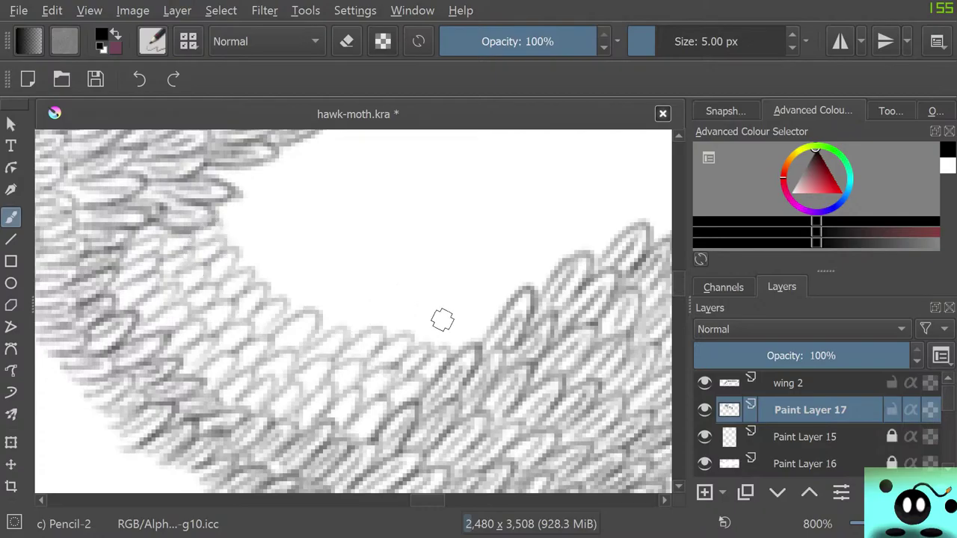
- Add another row of light scales across the gap and fill the notch beneath the upper band's inner corner
mouse_move(442, 318)
left_mouse_down()
mouse_move(475, 344)
mouse_move(440, 350)
mouse_move(442, 326)
mouse_move(418, 335)
mouse_move(428, 311)
mouse_move(401, 334)
mouse_move(396, 312)
mouse_move(338, 337)
mouse_move(337, 328)
mouse_move(309, 325)
mouse_move(337, 290)
mouse_move(291, 307)
mouse_move(306, 262)
mouse_move(269, 284)
left_mouse_up()
mouse_move(577, 385)
left_mouse_down()
mouse_move(490, 201)
mouse_move(528, 222)
mouse_move(594, 325)
mouse_move(581, 337)
left_mouse_up()
key("e")
key("/")
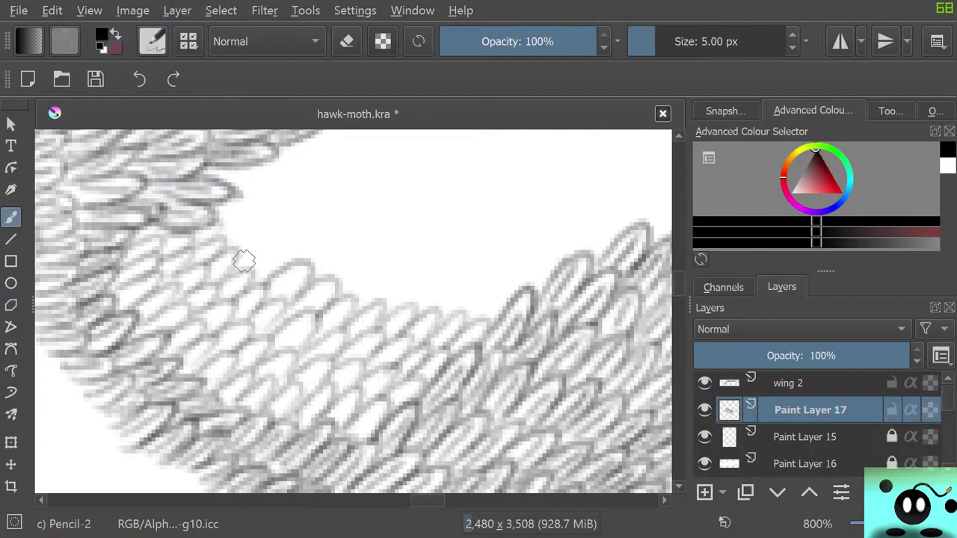
mouse_move(276, 263)
left_mouse_down()
mouse_move(247, 275)
mouse_move(248, 252)
mouse_move(231, 235)
mouse_move(240, 255)
mouse_move(224, 243)
mouse_move(236, 211)
mouse_move(217, 201)
mouse_move(222, 211)
mouse_move(244, 202)
mouse_move(222, 193)
mouse_move(216, 176)
mouse_move(227, 181)
mouse_move(216, 174)
mouse_move(196, 195)
left_mouse_up()
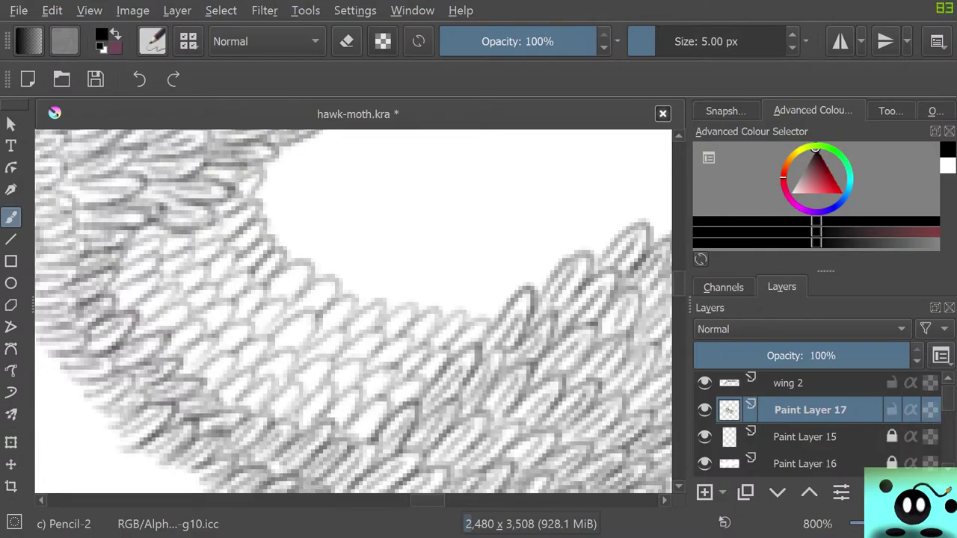
- Draw several more curved rows of light scales from the upper band's edge down to the lower band
mouse_move(678, 283)
left_mouse_down()
mouse_move(678, 271)
mouse_move(678, 282)
left_mouse_up()
mouse_move(427, 500)
left_mouse_down()
mouse_move(442, 500)
mouse_move(426, 501)
left_mouse_up()
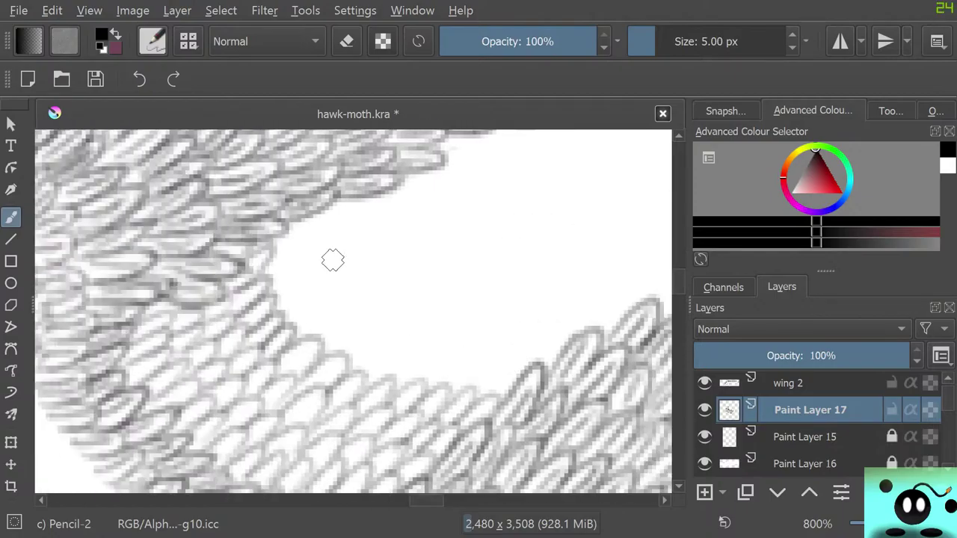
mouse_move(309, 223)
left_mouse_down()
mouse_move(263, 267)
mouse_move(315, 246)
mouse_move(271, 282)
mouse_move(291, 324)
mouse_move(342, 314)
mouse_move(324, 348)
mouse_move(353, 349)
mouse_move(344, 345)
mouse_move(354, 359)
mouse_move(382, 328)
mouse_move(363, 368)
mouse_move(375, 358)
mouse_move(379, 375)
mouse_move(401, 373)
mouse_move(400, 363)
mouse_move(409, 382)
mouse_move(423, 367)
mouse_move(429, 386)
mouse_move(463, 390)
mouse_move(495, 381)
mouse_move(484, 394)
mouse_move(512, 384)
left_mouse_up()
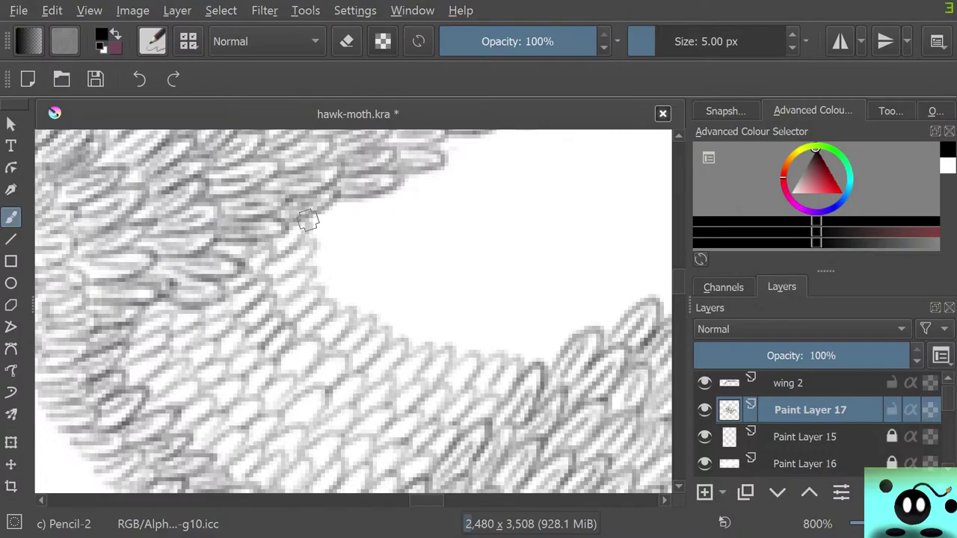
mouse_move(332, 207)
left_mouse_down()
mouse_move(307, 239)
mouse_move(320, 258)
mouse_move(308, 264)
mouse_move(355, 245)
mouse_move(322, 285)
mouse_move(345, 270)
mouse_move(331, 304)
mouse_move(348, 293)
mouse_move(357, 316)
mouse_move(378, 318)
mouse_move(383, 301)
mouse_move(383, 328)
mouse_move(406, 311)
mouse_move(397, 336)
mouse_move(449, 348)
mouse_move(468, 334)
mouse_move(453, 347)
mouse_move(473, 354)
mouse_move(487, 343)
mouse_move(517, 350)
mouse_move(510, 344)
mouse_move(526, 358)
mouse_move(547, 338)
mouse_move(546, 363)
left_mouse_up()
mouse_move(367, 198)
left_mouse_down()
mouse_move(354, 226)
mouse_move(385, 213)
mouse_move(360, 238)
mouse_move(358, 198)
mouse_move(338, 217)
left_mouse_up()
mouse_move(365, 258)
left_mouse_down()
mouse_move(383, 290)
mouse_move(405, 300)
mouse_move(432, 290)
mouse_move(419, 283)
mouse_move(436, 304)
mouse_move(481, 275)
mouse_move(468, 311)
mouse_move(508, 283)
mouse_move(494, 315)
mouse_move(528, 311)
mouse_move(519, 301)
mouse_move(532, 316)
mouse_move(567, 295)
mouse_move(558, 318)
mouse_move(577, 336)
mouse_move(586, 322)
mouse_move(605, 336)
left_mouse_up()
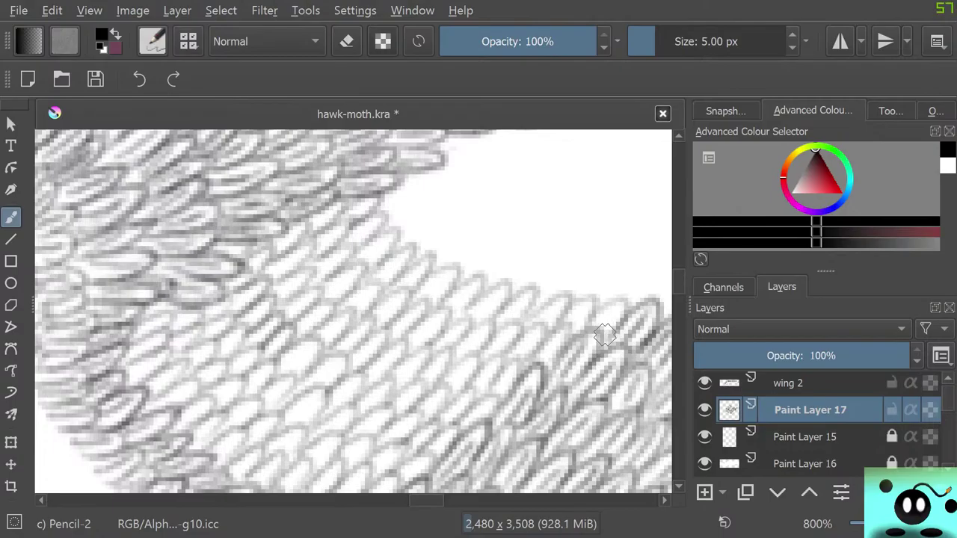
- Check the whole gap area, and continue the rows of light scales outward between the two dark bands
scroll(605, 335, "down", 6)
scroll(598, 342, "up", 1)
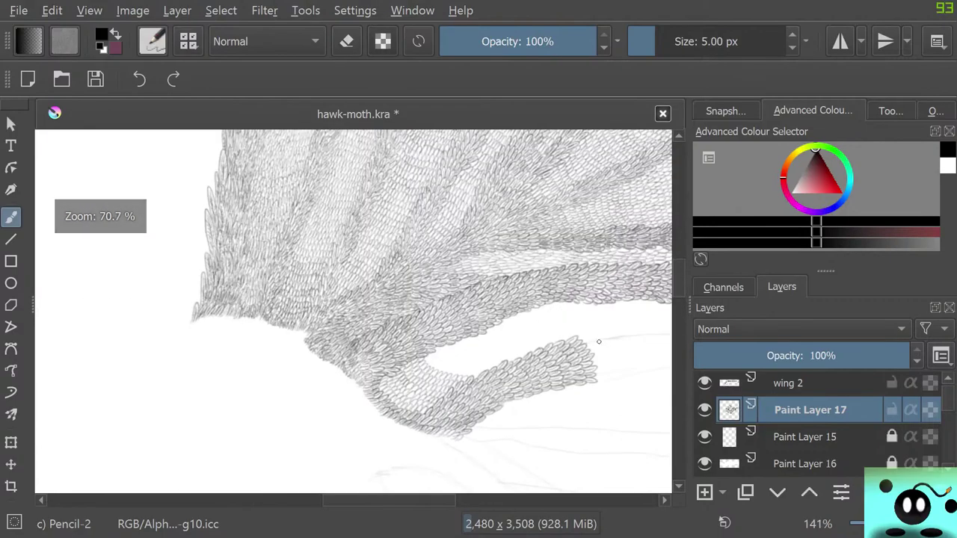
scroll(598, 342, "up", 2)
scroll(583, 359, "down", 2)
scroll(544, 386, "up", 1)
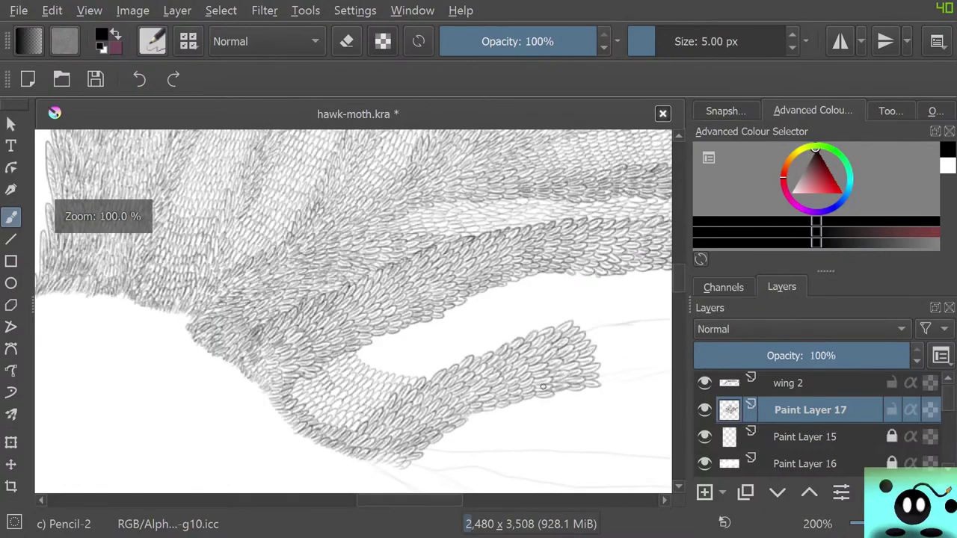
scroll(543, 386, "up", 1)
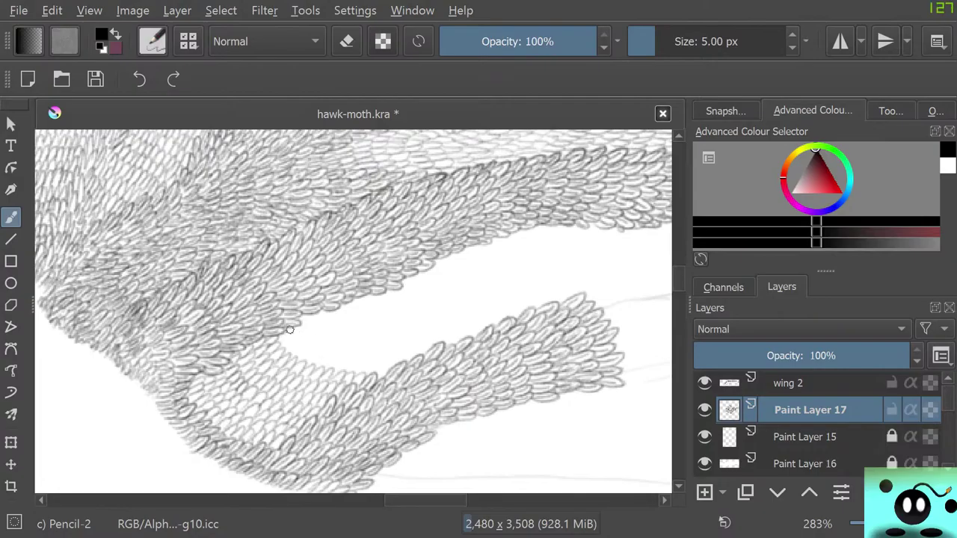
mouse_move(291, 327)
left_mouse_down()
mouse_move(275, 346)
mouse_move(300, 337)
mouse_move(289, 357)
mouse_move(322, 353)
mouse_move(314, 367)
mouse_move(332, 357)
mouse_move(326, 368)
mouse_move(359, 368)
left_mouse_up()
left_click_drag(377, 368, 304, 347)
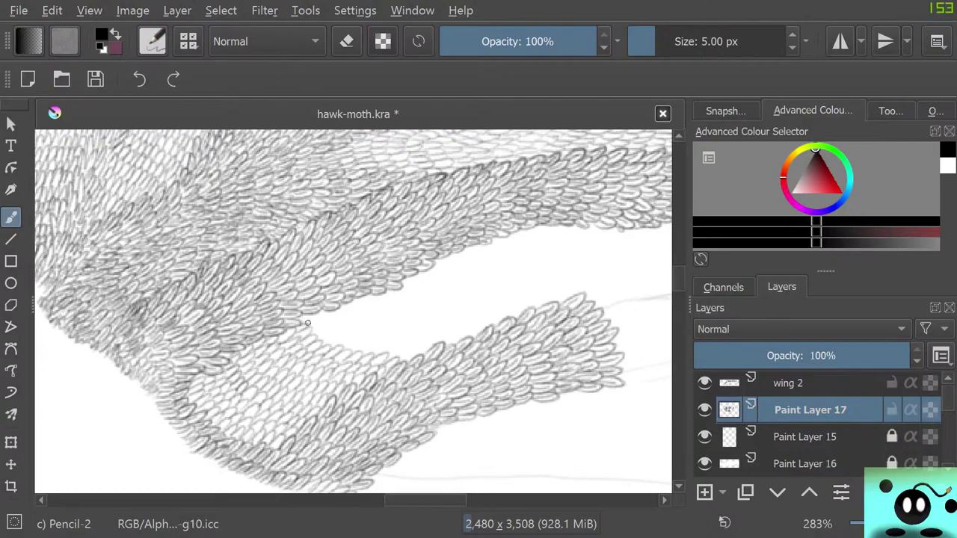
mouse_move(321, 314)
left_mouse_down()
mouse_move(314, 332)
mouse_move(326, 344)
mouse_move(388, 356)
left_mouse_up()
mouse_move(333, 311)
left_mouse_down()
mouse_move(338, 332)
mouse_move(400, 346)
mouse_move(382, 342)
left_mouse_up()
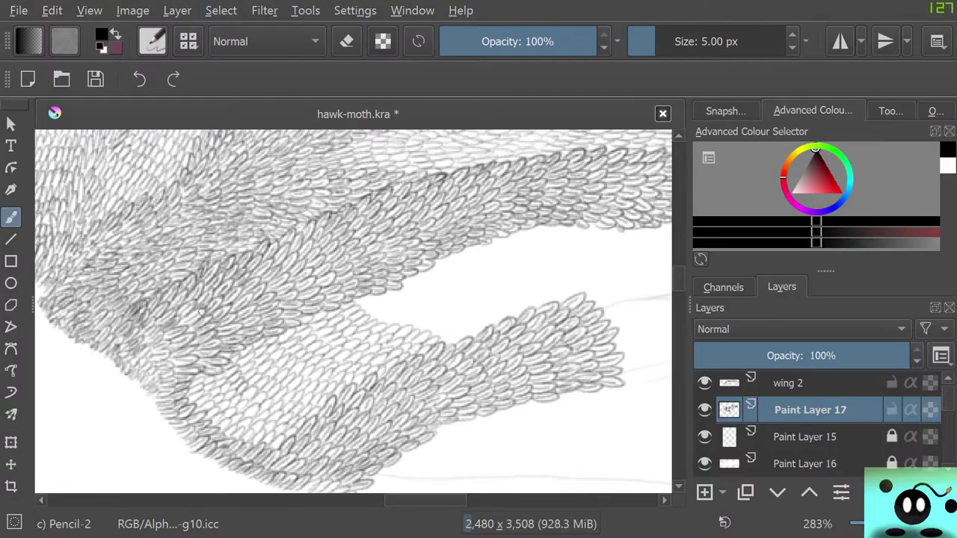
- Extend the light scales through the middle of the gap, row by row, along the upper edge of the lower band
left_click_drag(419, 500, 442, 500)
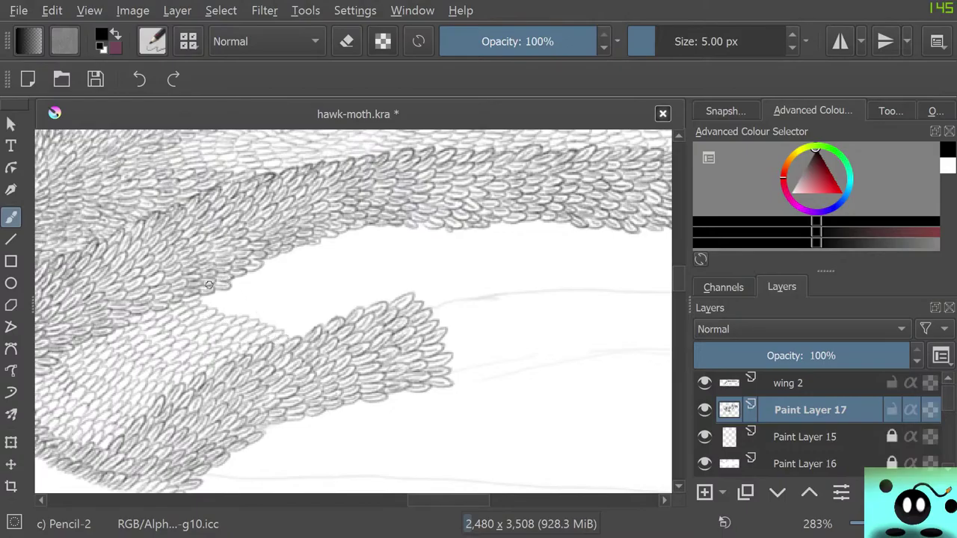
mouse_move(212, 292)
left_mouse_down()
mouse_move(229, 309)
mouse_move(249, 308)
mouse_move(243, 314)
mouse_move(300, 327)
left_mouse_up()
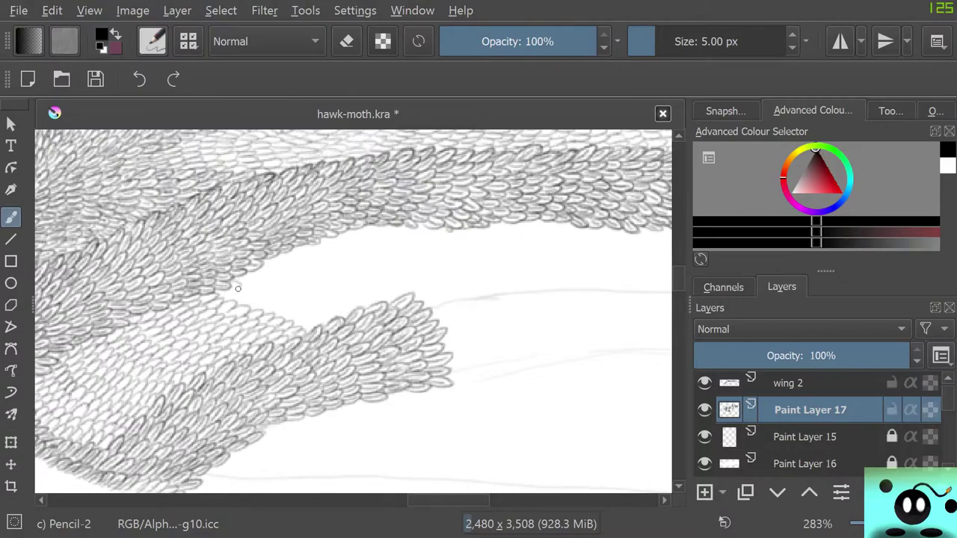
mouse_move(238, 288)
left_mouse_down()
mouse_move(255, 309)
mouse_move(271, 301)
mouse_move(264, 311)
mouse_move(283, 309)
mouse_move(275, 315)
mouse_move(284, 321)
mouse_move(300, 311)
mouse_move(295, 322)
mouse_move(317, 334)
left_mouse_up()
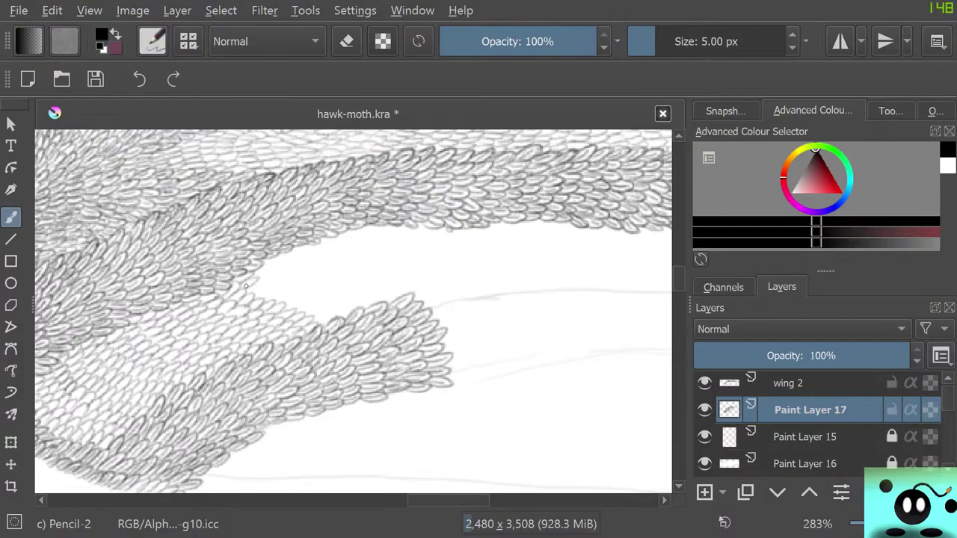
mouse_move(245, 285)
left_mouse_down()
mouse_move(276, 293)
mouse_move(273, 302)
mouse_move(315, 314)
left_mouse_up()
mouse_move(261, 262)
left_mouse_down()
mouse_move(253, 271)
mouse_move(295, 298)
left_mouse_up()
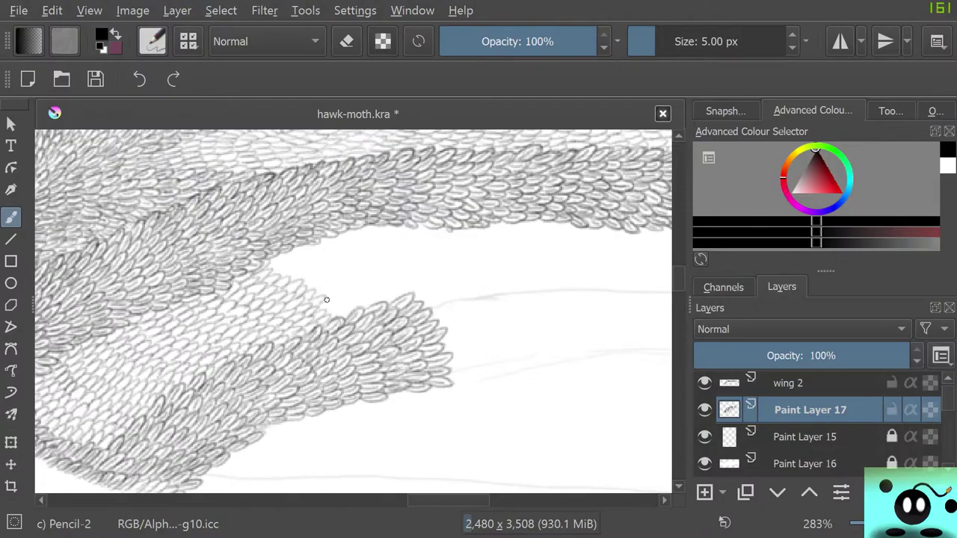
- Fill the gap with light scale rows as far as the outer tip of the lower band
left_click_drag(335, 308, 338, 317)
mouse_move(281, 258)
left_mouse_down()
mouse_move(299, 285)
mouse_move(332, 258)
mouse_move(310, 288)
mouse_move(327, 286)
mouse_move(352, 306)
left_mouse_up()
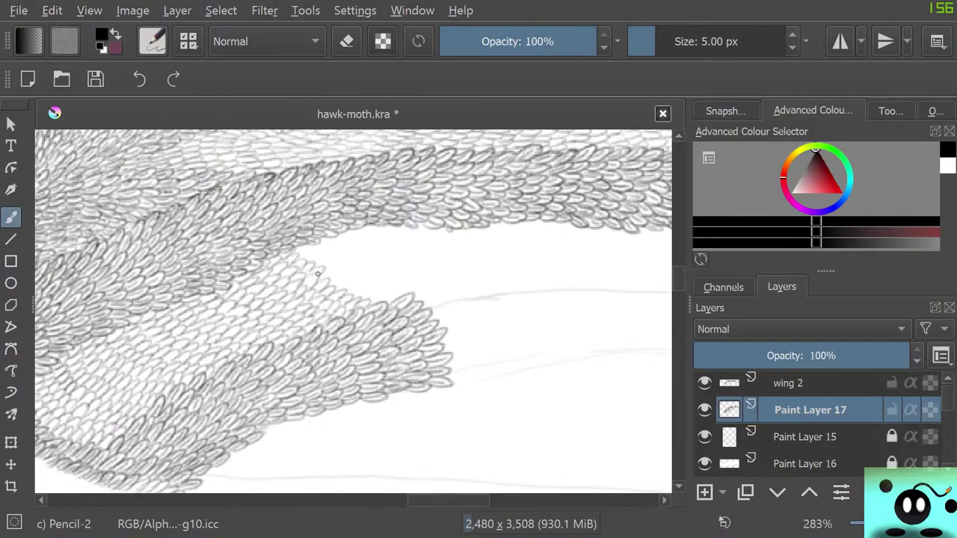
mouse_move(318, 274)
left_mouse_down()
mouse_move(358, 282)
mouse_move(379, 294)
left_mouse_up()
mouse_move(326, 235)
left_mouse_down()
mouse_move(296, 257)
mouse_move(320, 256)
mouse_move(319, 264)
mouse_move(382, 299)
left_mouse_up()
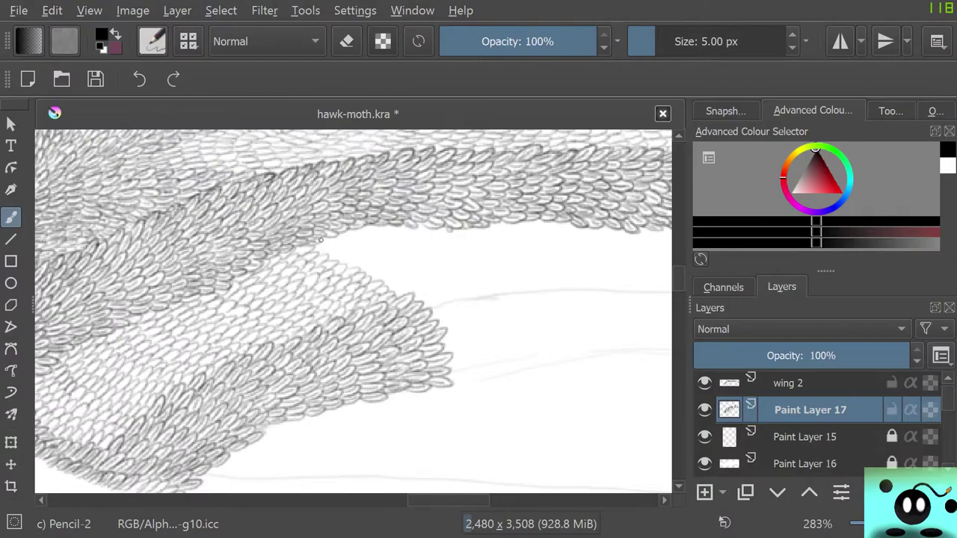
mouse_move(321, 240)
left_mouse_down()
mouse_move(347, 256)
mouse_move(362, 270)
mouse_move(377, 264)
mouse_move(399, 300)
left_mouse_up()
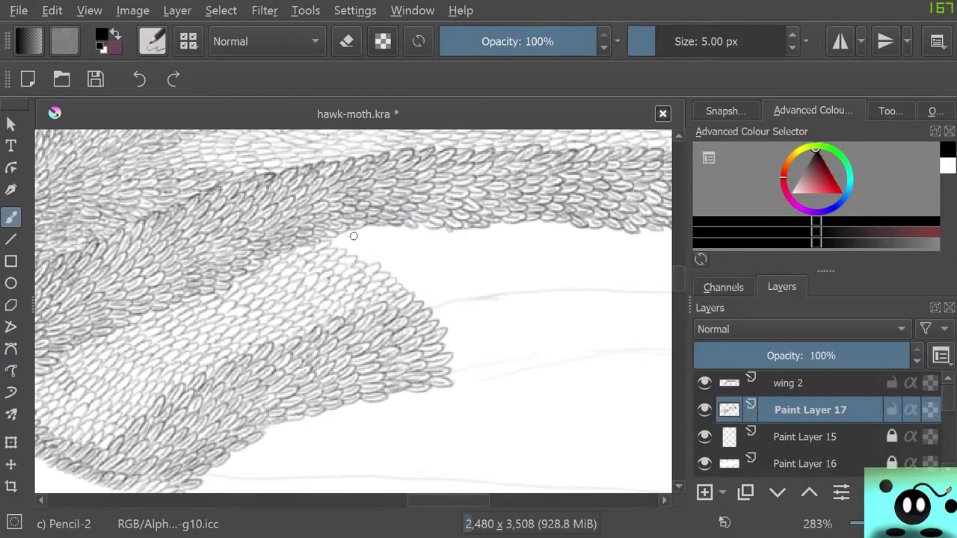
left_click_drag(330, 245, 367, 261)
- Switch to the wing 2 layer and extend the lower band outward with new rows of scale outlines between the guide lines
key("Page_Up")
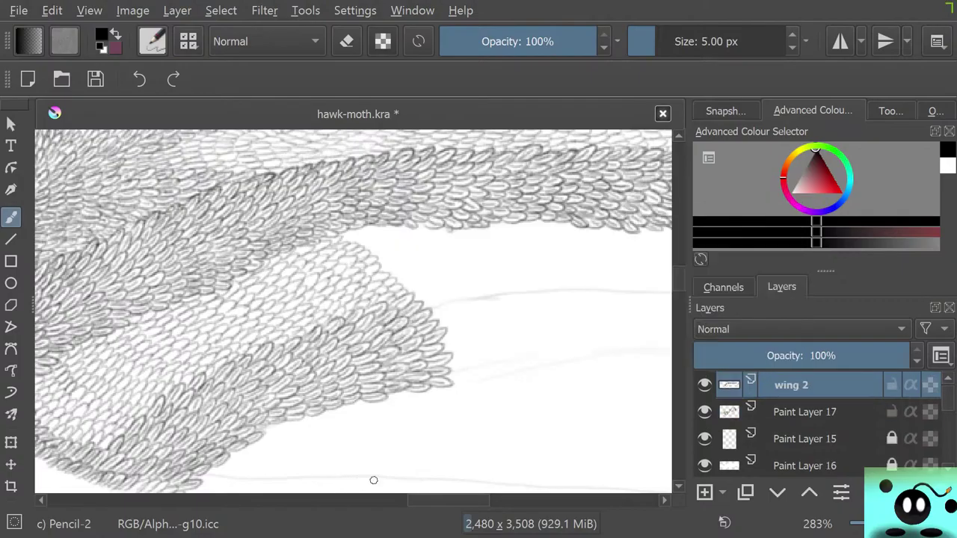
mouse_move(448, 500)
left_mouse_down()
mouse_move(537, 500)
mouse_move(395, 500)
mouse_move(522, 500)
mouse_move(465, 501)
left_mouse_up()
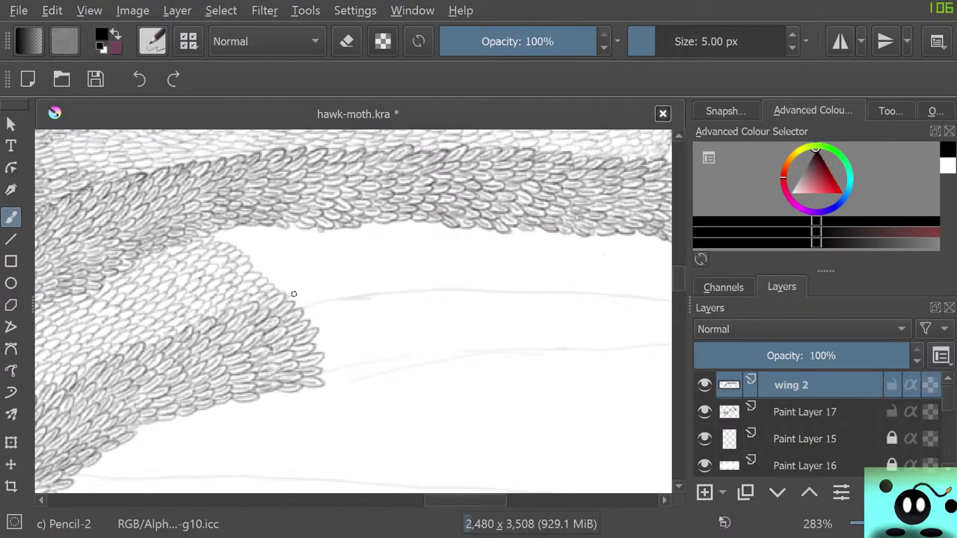
mouse_move(294, 294)
left_mouse_down()
mouse_move(326, 314)
mouse_move(311, 325)
mouse_move(330, 325)
mouse_move(313, 341)
mouse_move(332, 337)
mouse_move(315, 350)
mouse_move(333, 346)
mouse_move(320, 358)
mouse_move(339, 356)
mouse_move(326, 385)
left_mouse_up()
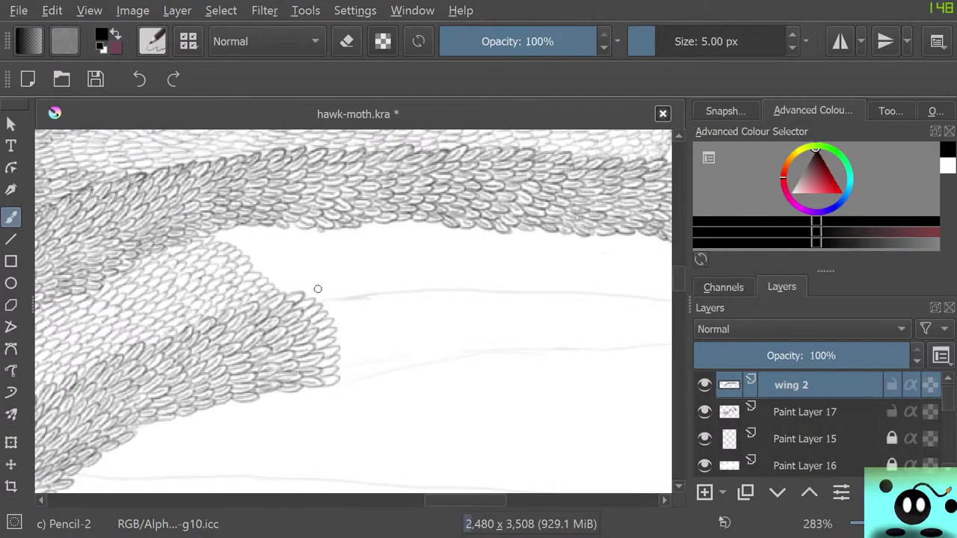
mouse_move(318, 289)
left_mouse_down()
mouse_move(341, 300)
mouse_move(327, 313)
mouse_move(346, 311)
mouse_move(331, 321)
mouse_move(339, 325)
mouse_move(332, 337)
mouse_move(347, 336)
mouse_move(335, 346)
mouse_move(356, 343)
mouse_move(338, 355)
mouse_move(351, 360)
mouse_move(335, 381)
left_mouse_up()
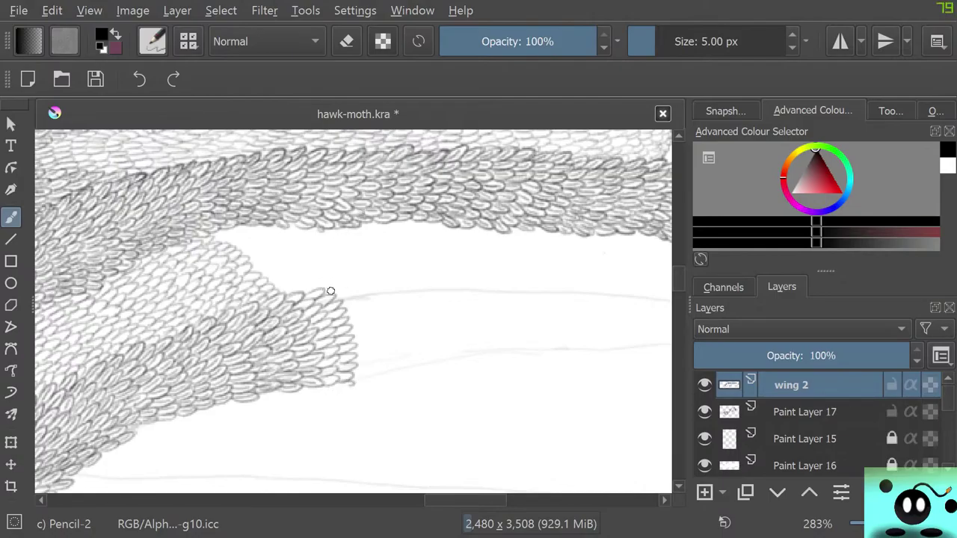
left_click(704, 411)
left_click(704, 411)
mouse_move(324, 293)
left_mouse_down()
mouse_move(362, 304)
mouse_move(348, 316)
mouse_move(363, 319)
mouse_move(348, 324)
mouse_move(359, 333)
mouse_move(355, 342)
mouse_move(372, 343)
mouse_move(356, 351)
mouse_move(369, 358)
mouse_move(356, 361)
mouse_move(347, 383)
left_mouse_up()
mouse_move(344, 288)
left_mouse_down()
mouse_move(376, 299)
mouse_move(362, 315)
mouse_move(384, 314)
mouse_move(367, 324)
mouse_move(383, 330)
mouse_move(371, 342)
mouse_move(386, 344)
mouse_move(372, 353)
mouse_move(393, 357)
mouse_move(365, 358)
left_mouse_up()
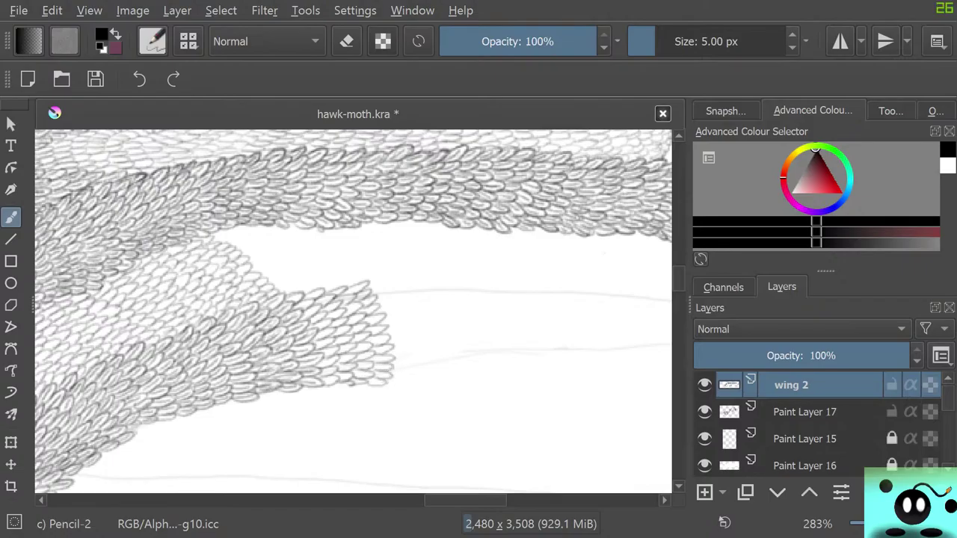
mouse_move(366, 314)
left_mouse_down()
mouse_move(67, 314)
mouse_move(710, 314)
mouse_move(57, 314)
left_mouse_up()
left_click_drag(506, 501, 531, 500)
scroll(493, 436, "left", 5)
mouse_move(679, 278)
left_mouse_down()
mouse_move(679, 292)
mouse_move(679, 284)
left_mouse_up()
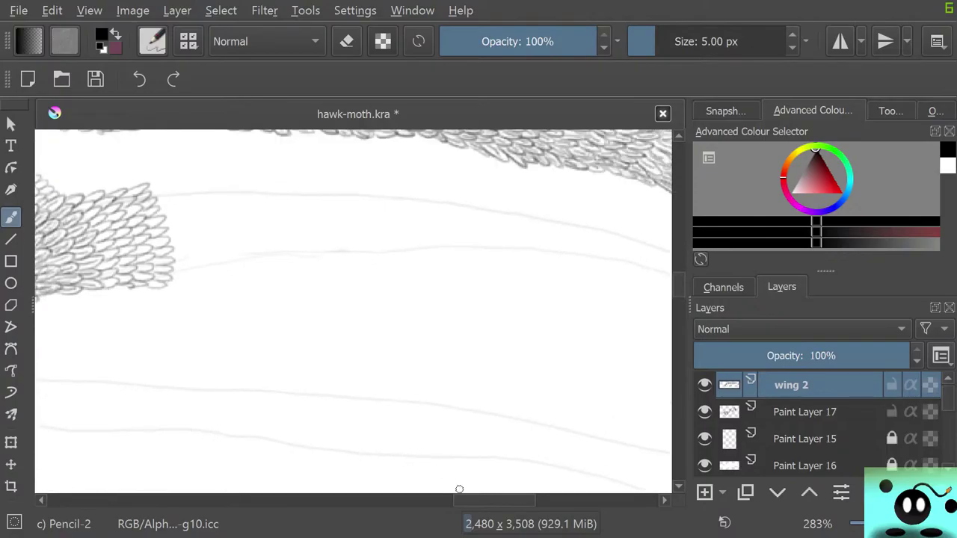
left_click_drag(459, 501, 416, 500)
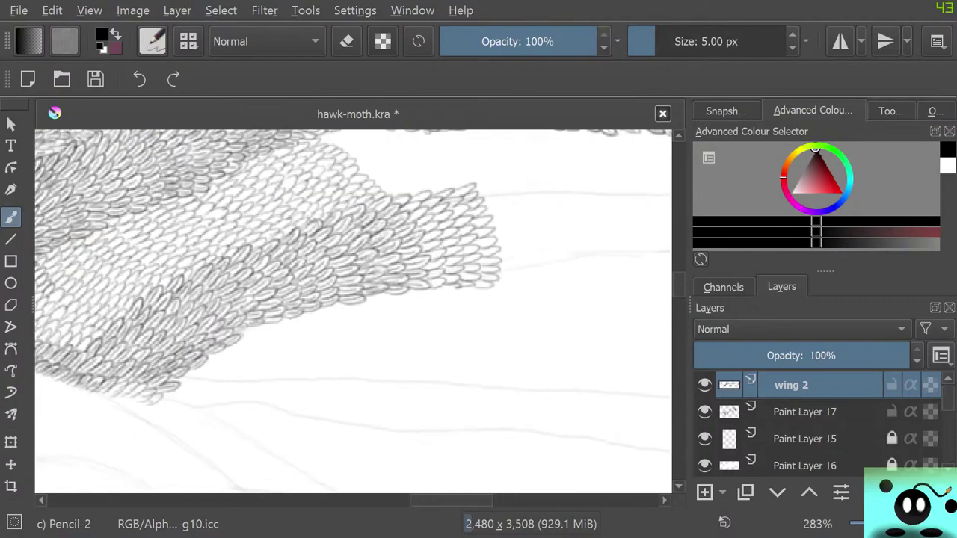
scroll(441, 489, "left", 1)
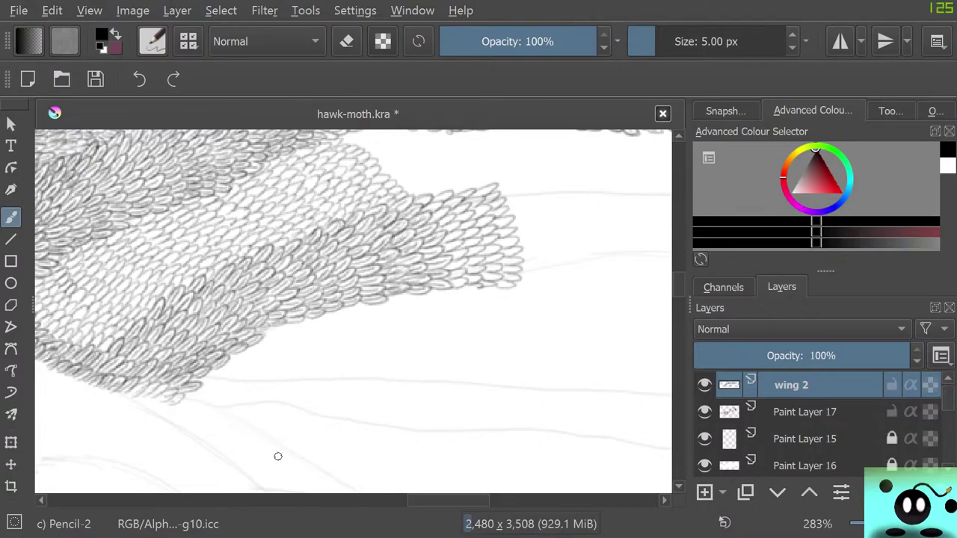
- Extend the lower band outward beneath the upper dark band with further rows of pencil scale outlines between the guide lines
scroll(518, 477, "up", 3)
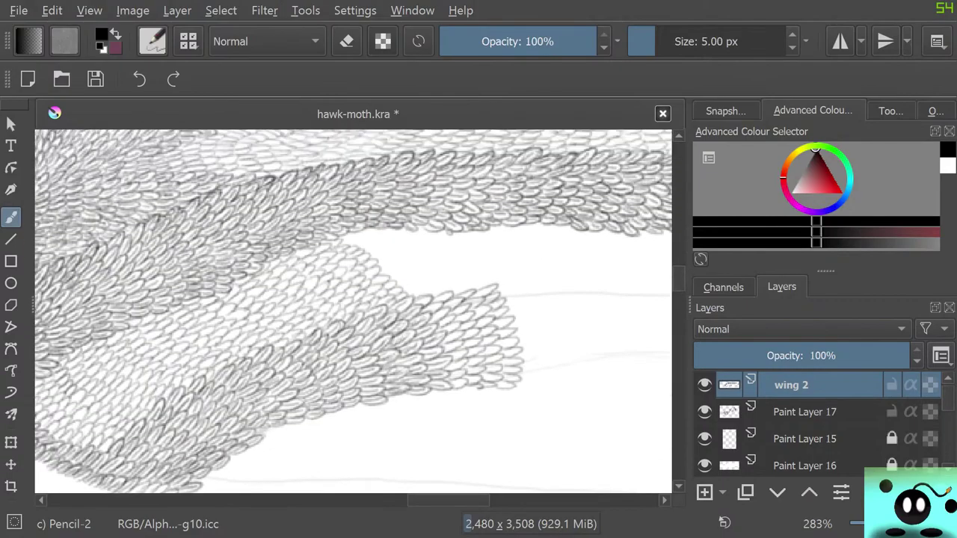
scroll(479, 490, "right", 7)
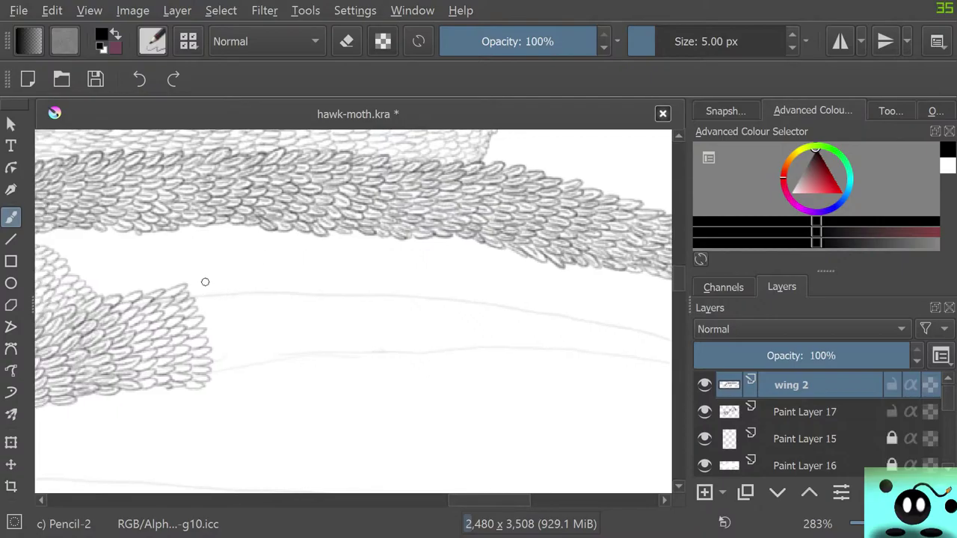
mouse_move(187, 294)
left_mouse_down()
mouse_move(215, 330)
mouse_move(207, 336)
mouse_move(218, 370)
mouse_move(206, 386)
mouse_move(207, 362)
left_mouse_up()
mouse_move(225, 289)
left_mouse_down()
mouse_move(215, 312)
mouse_move(233, 315)
mouse_move(216, 322)
mouse_move(234, 328)
mouse_move(223, 336)
mouse_move(243, 340)
mouse_move(223, 347)
mouse_move(246, 350)
mouse_move(223, 355)
mouse_move(231, 384)
left_mouse_up()
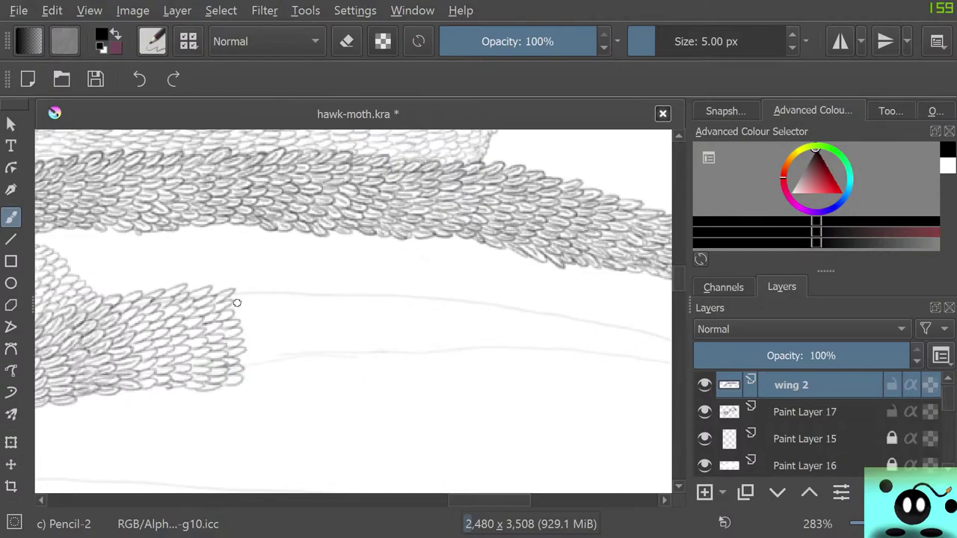
mouse_move(229, 295)
left_mouse_down()
mouse_move(247, 311)
mouse_move(238, 321)
mouse_move(253, 326)
mouse_move(242, 359)
left_mouse_up()
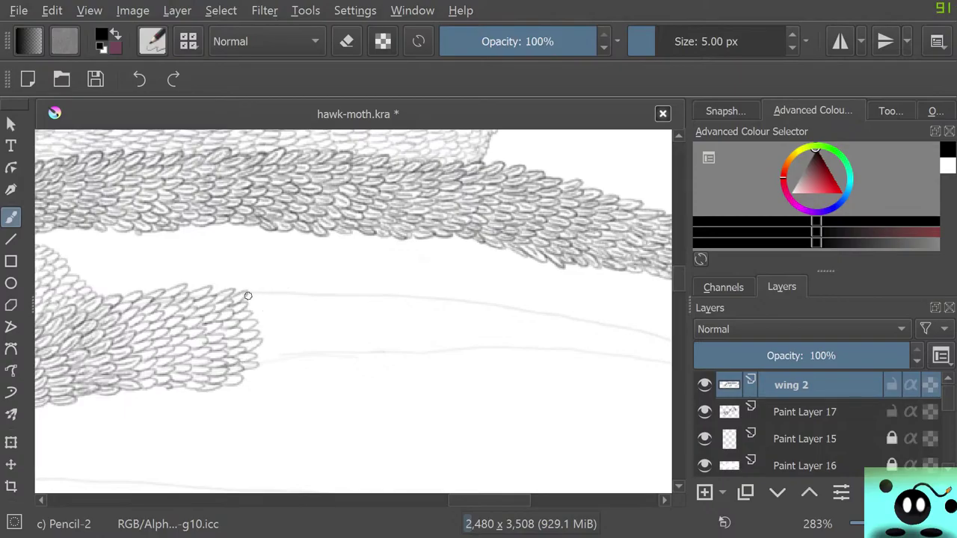
mouse_move(251, 296)
left_mouse_down()
mouse_move(255, 321)
mouse_move(268, 328)
mouse_move(258, 339)
mouse_move(275, 341)
mouse_move(255, 361)
left_mouse_up()
mouse_move(270, 292)
left_mouse_down()
mouse_move(266, 321)
mouse_move(285, 316)
mouse_move(269, 327)
mouse_move(282, 335)
mouse_move(270, 345)
mouse_move(287, 349)
mouse_move(269, 365)
left_mouse_up()
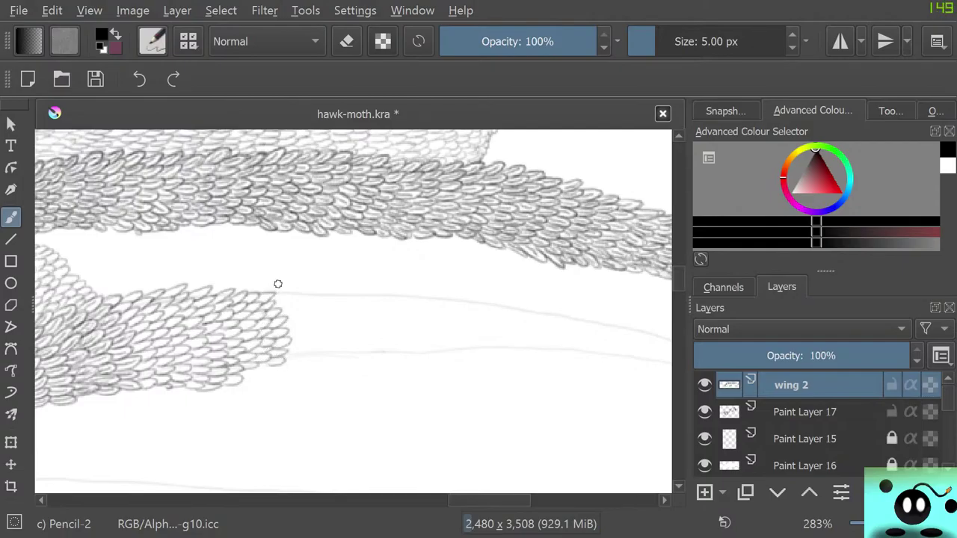
mouse_move(272, 297)
left_mouse_down()
mouse_move(303, 333)
mouse_move(290, 335)
mouse_move(289, 347)
mouse_move(299, 349)
mouse_move(284, 369)
left_mouse_up()
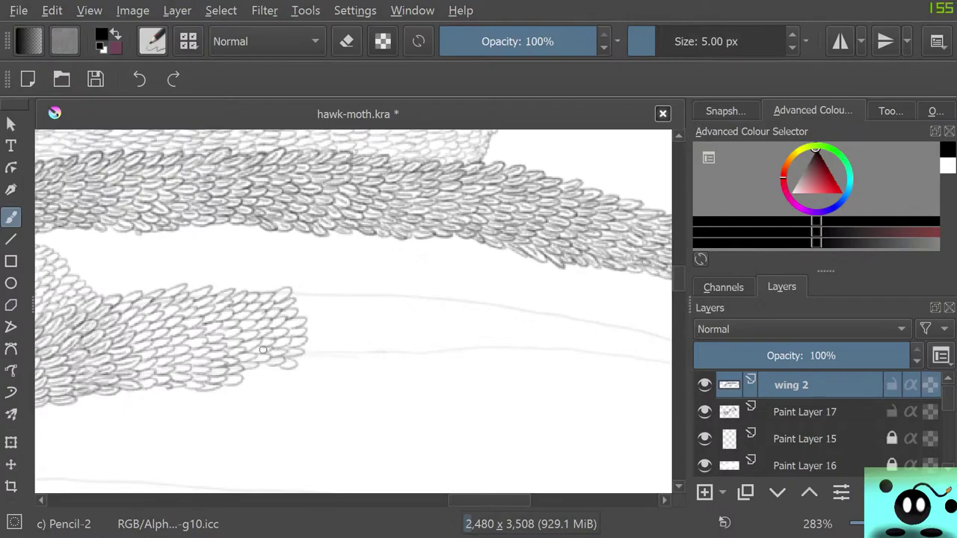
mouse_move(294, 288)
left_mouse_down()
mouse_move(312, 314)
mouse_move(304, 333)
mouse_move(317, 332)
mouse_move(293, 354)
left_mouse_up()
mouse_move(306, 292)
left_mouse_down()
mouse_move(329, 318)
mouse_move(318, 328)
mouse_move(339, 331)
mouse_move(313, 352)
mouse_move(332, 363)
mouse_move(301, 344)
left_mouse_up()
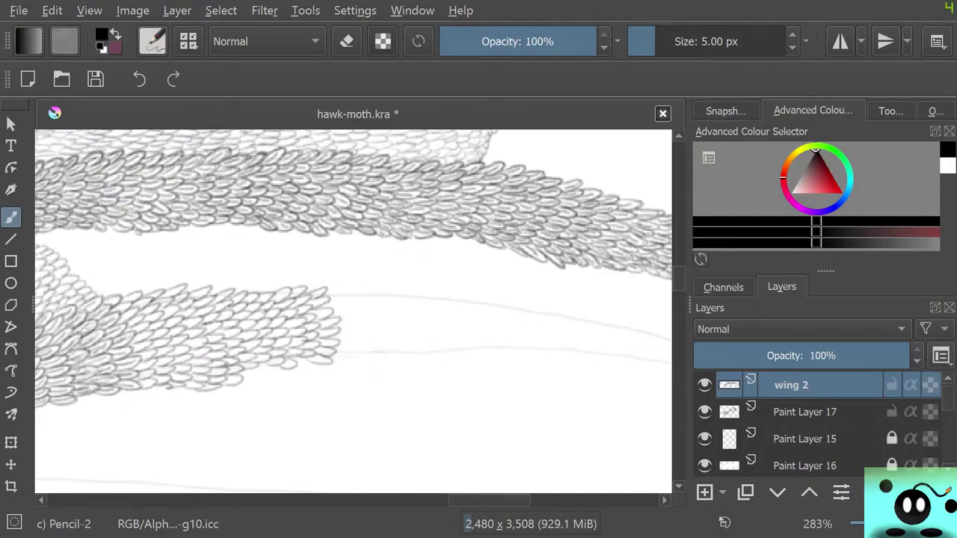
- Add more rows of scale outlines to the lower band up to where the upper guide line starts curving down
mouse_move(478, 462)
left_mouse_down()
mouse_move(238, 462)
mouse_move(516, 461)
mouse_move(471, 462)
left_mouse_up()
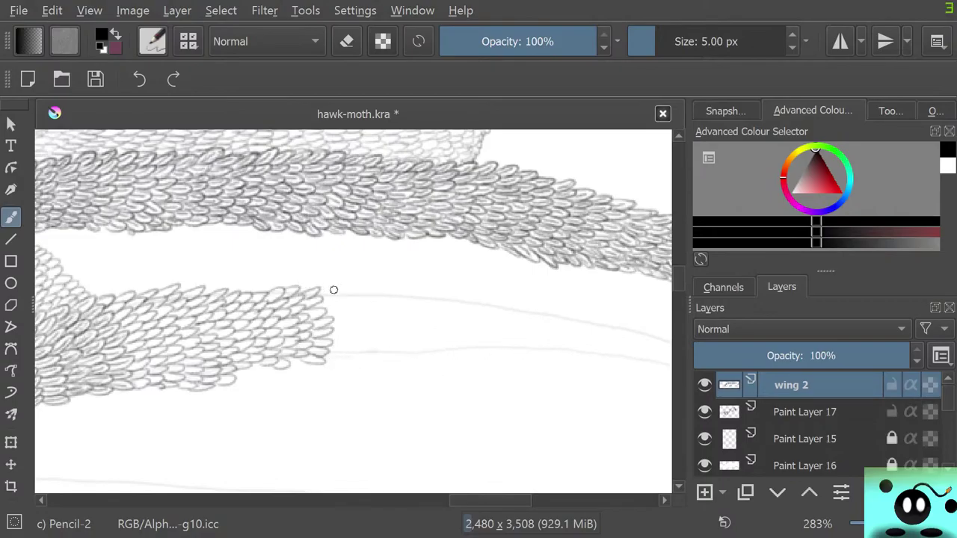
mouse_move(321, 293)
left_mouse_down()
mouse_move(348, 307)
mouse_move(329, 314)
mouse_move(329, 330)
mouse_move(349, 330)
mouse_move(329, 338)
mouse_move(349, 344)
mouse_move(324, 346)
left_mouse_up()
mouse_move(343, 288)
left_mouse_down()
mouse_move(366, 299)
mouse_move(345, 310)
mouse_move(363, 321)
mouse_move(350, 329)
mouse_move(370, 334)
mouse_move(353, 364)
left_mouse_up()
mouse_move(374, 288)
left_mouse_down()
mouse_move(366, 322)
mouse_move(386, 324)
mouse_move(372, 356)
left_mouse_up()
mouse_move(381, 292)
left_mouse_down()
mouse_move(402, 304)
mouse_move(382, 311)
mouse_move(389, 321)
mouse_move(381, 331)
mouse_move(400, 335)
mouse_move(379, 345)
mouse_move(386, 354)
mouse_move(372, 339)
mouse_move(399, 292)
mouse_move(414, 291)
mouse_move(397, 301)
mouse_move(414, 305)
mouse_move(396, 334)
mouse_move(411, 343)
mouse_move(390, 346)
mouse_move(406, 354)
mouse_move(399, 328)
mouse_move(422, 291)
mouse_move(413, 297)
mouse_move(425, 305)
mouse_move(413, 319)
mouse_move(422, 327)
mouse_move(411, 334)
mouse_move(431, 342)
mouse_move(405, 347)
left_mouse_up()
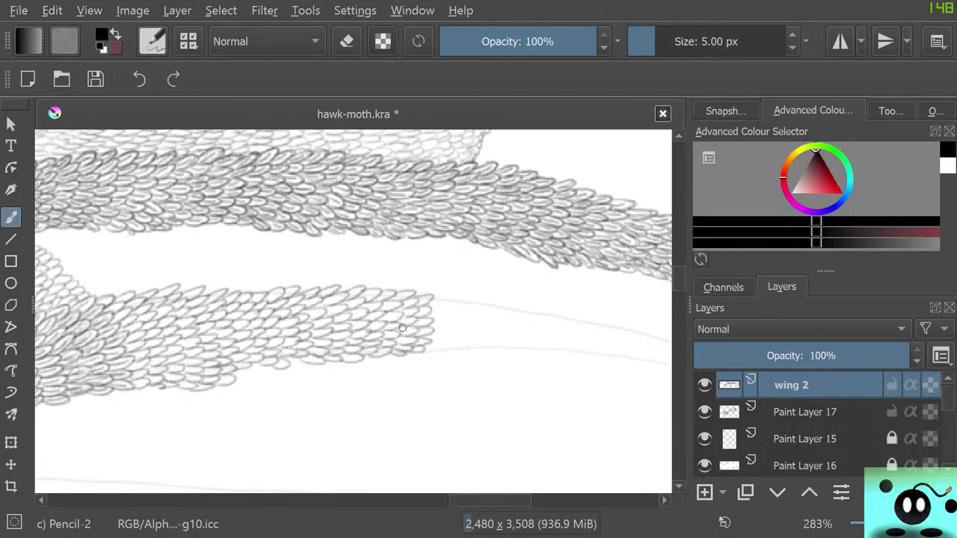
- Continue the scale outlines along the start of the lower band's downward curve, keeping each row between the two narrowing guide lines
left_click_drag(490, 500, 513, 500)
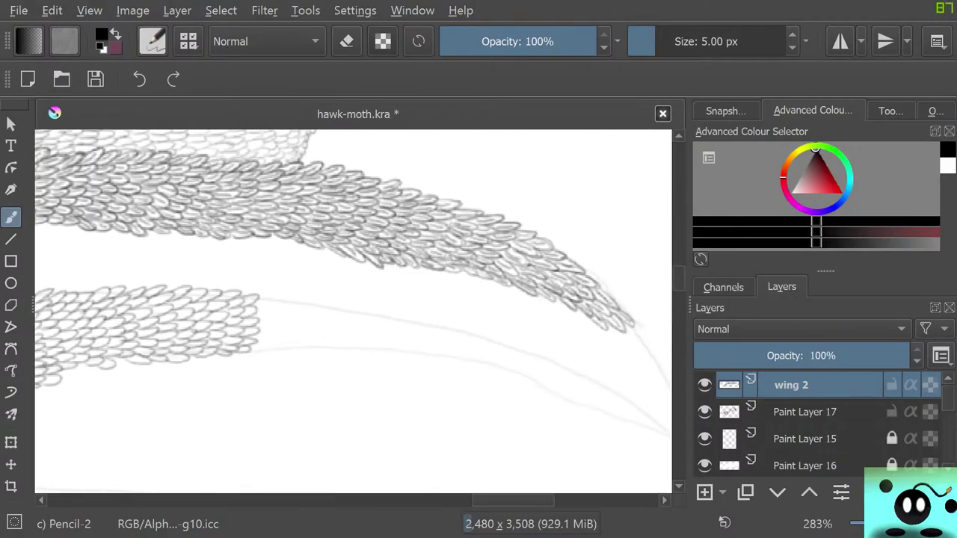
mouse_move(259, 297)
left_mouse_down()
mouse_move(279, 309)
mouse_move(255, 315)
mouse_move(266, 326)
mouse_move(255, 333)
mouse_move(276, 339)
mouse_move(256, 351)
left_mouse_up()
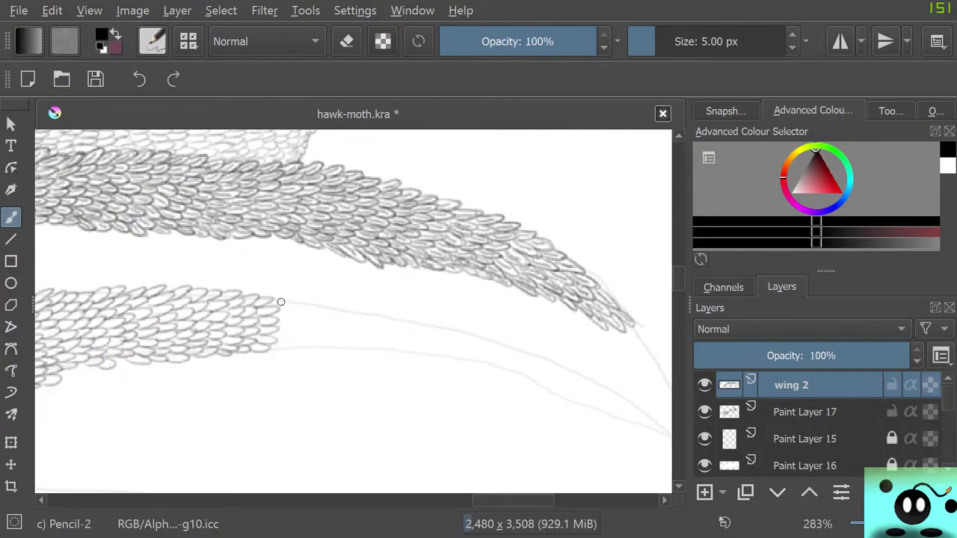
mouse_move(281, 302)
left_mouse_down()
mouse_move(271, 335)
mouse_move(287, 343)
mouse_move(259, 338)
left_mouse_up()
mouse_move(256, 294)
left_mouse_down()
mouse_move(297, 299)
mouse_move(291, 309)
mouse_move(306, 322)
mouse_move(290, 326)
mouse_move(311, 334)
mouse_move(276, 342)
left_mouse_up()
mouse_move(315, 294)
left_mouse_down()
mouse_move(331, 321)
mouse_move(296, 348)
mouse_move(308, 345)
left_mouse_up()
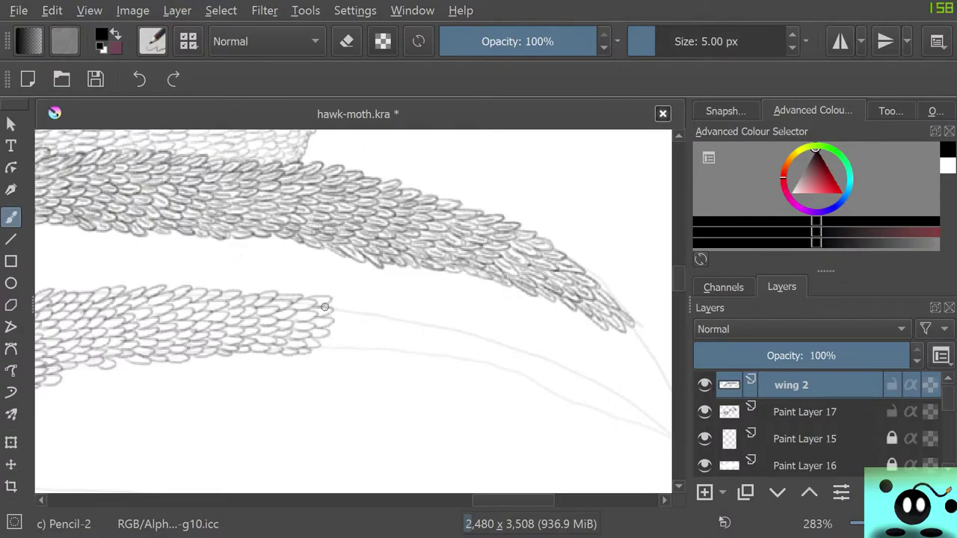
mouse_move(331, 301)
left_mouse_down()
mouse_move(347, 327)
mouse_move(309, 346)
left_mouse_up()
mouse_move(351, 307)
left_mouse_down()
mouse_move(353, 334)
mouse_move(329, 352)
mouse_move(322, 343)
left_mouse_up()
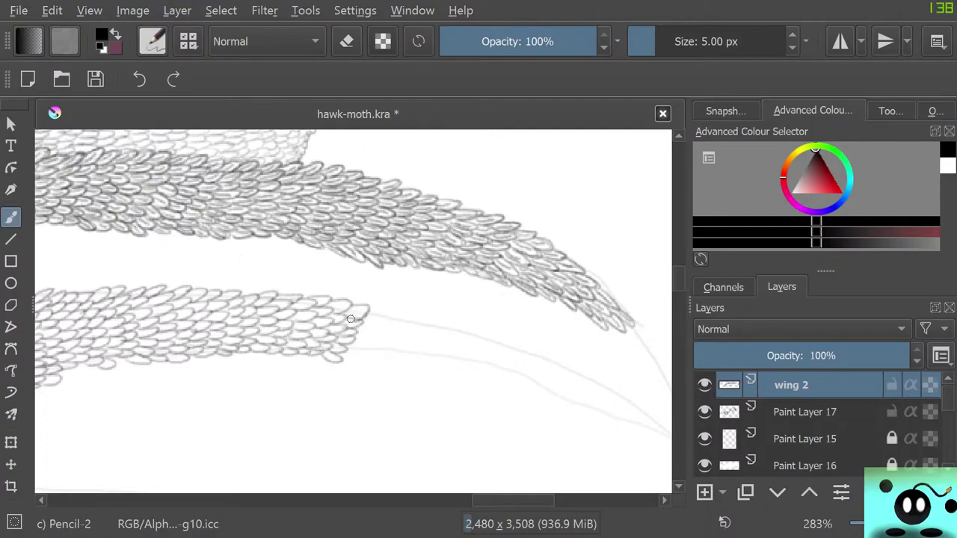
mouse_move(369, 309)
left_mouse_down()
mouse_move(378, 316)
mouse_move(342, 362)
mouse_move(402, 316)
mouse_move(400, 330)
mouse_move(362, 356)
mouse_move(352, 340)
left_mouse_up()
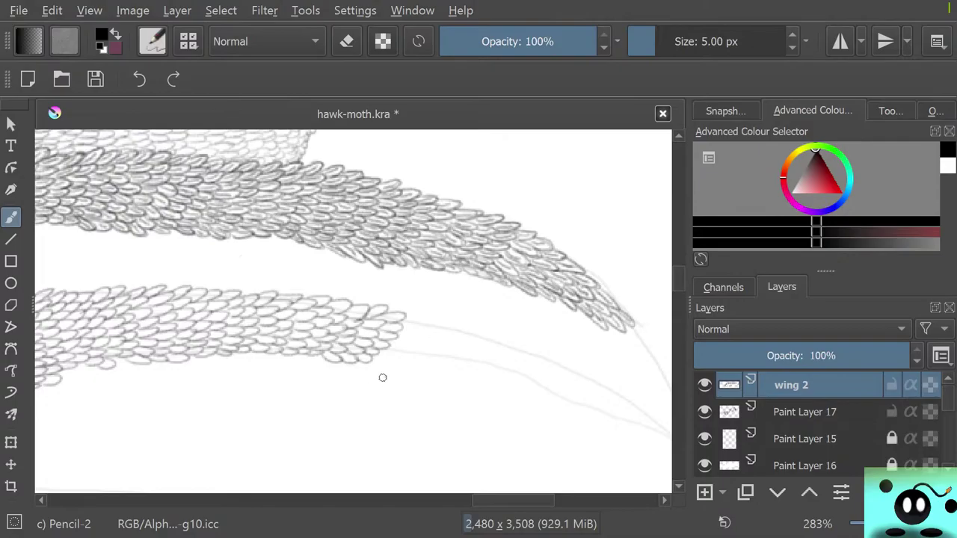
- Finish the lower band's scale outlines with tapering rows down to its tip, where the guide lines meet the wing edge
key("e")
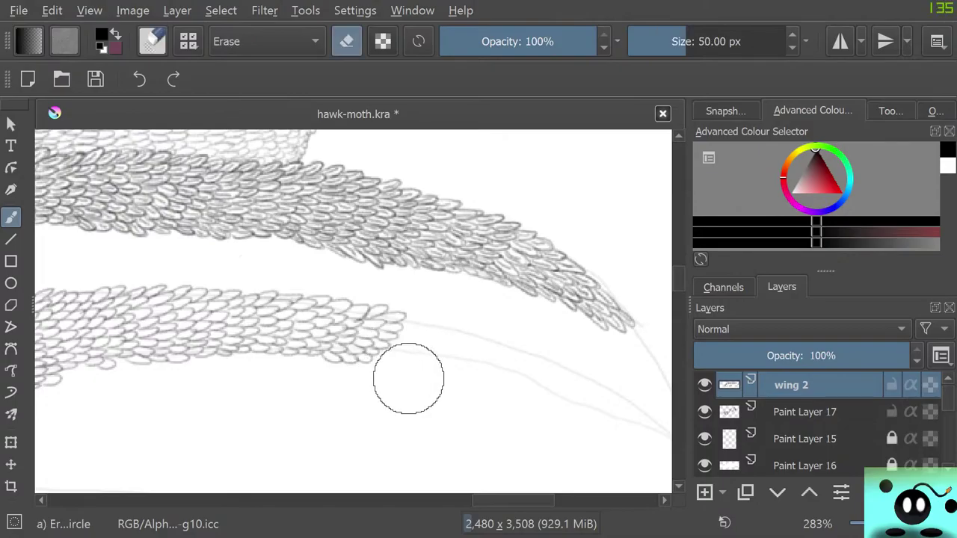
key("e")
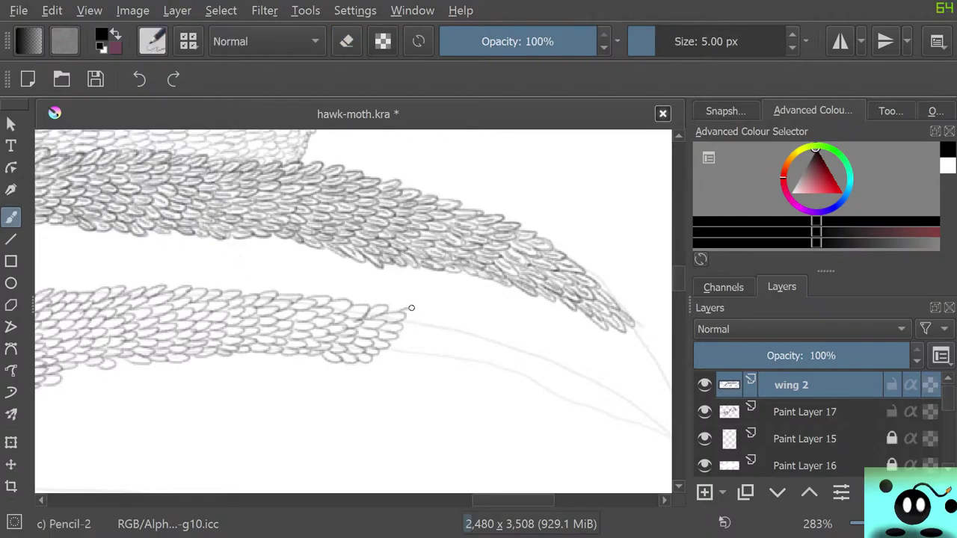
mouse_move(411, 307)
left_mouse_down()
mouse_move(397, 348)
mouse_move(379, 347)
mouse_move(442, 321)
mouse_move(405, 344)
mouse_move(408, 358)
mouse_move(401, 335)
mouse_move(442, 331)
mouse_move(423, 364)
mouse_move(440, 341)
mouse_move(458, 352)
mouse_move(437, 366)
left_mouse_up()
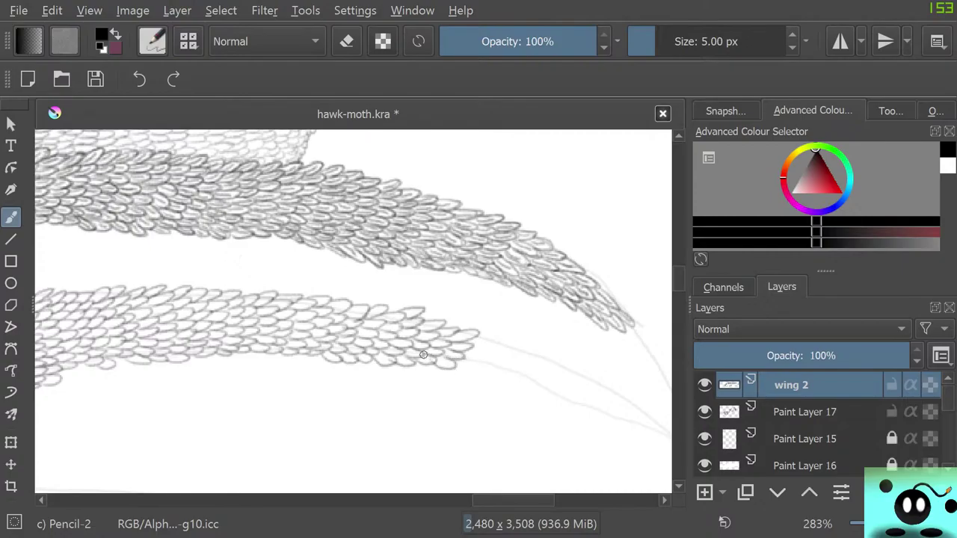
left_click_drag(512, 500, 548, 500)
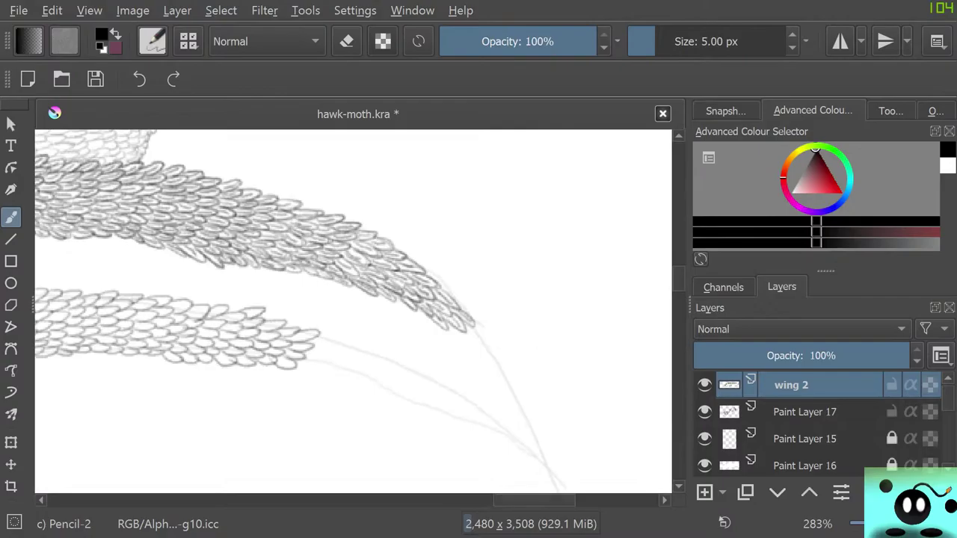
mouse_move(315, 330)
left_mouse_down()
mouse_move(287, 323)
mouse_move(315, 324)
mouse_move(298, 326)
mouse_move(341, 345)
mouse_move(312, 345)
mouse_move(326, 356)
mouse_move(302, 354)
mouse_move(303, 368)
mouse_move(358, 339)
mouse_move(337, 345)
mouse_move(359, 350)
mouse_move(329, 351)
mouse_move(333, 361)
mouse_move(308, 365)
mouse_move(362, 344)
mouse_move(363, 355)
mouse_move(345, 359)
mouse_move(362, 370)
mouse_move(326, 366)
mouse_move(378, 354)
mouse_move(383, 366)
mouse_move(358, 365)
mouse_move(374, 380)
mouse_move(347, 372)
mouse_move(364, 372)
mouse_move(348, 381)
mouse_move(392, 360)
mouse_move(397, 372)
mouse_move(376, 375)
mouse_move(391, 383)
mouse_move(362, 373)
mouse_move(420, 368)
mouse_move(401, 375)
mouse_move(412, 386)
mouse_move(379, 383)
mouse_move(393, 397)
mouse_move(374, 381)
mouse_move(432, 385)
mouse_move(413, 381)
mouse_move(401, 397)
mouse_move(439, 381)
mouse_move(411, 416)
mouse_move(453, 389)
mouse_move(457, 399)
mouse_move(437, 401)
mouse_move(432, 418)
mouse_move(466, 397)
mouse_move(446, 421)
mouse_move(482, 408)
mouse_move(454, 424)
mouse_move(503, 422)
mouse_move(474, 420)
mouse_move(527, 450)
mouse_move(500, 432)
left_mouse_up()
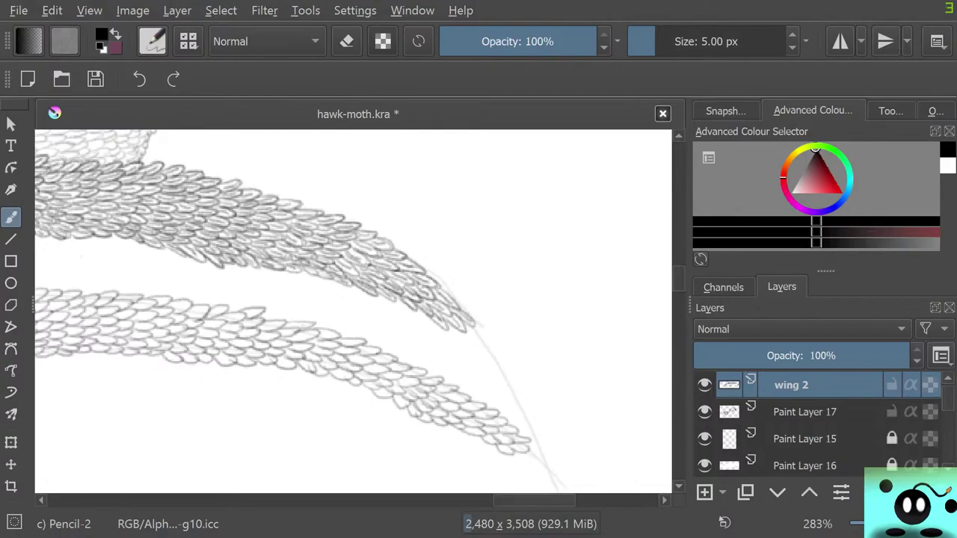
- Return to the inner end of the newly outlined rows and shade their scales darker to match the finished part of the band
left_click_drag(534, 500, 482, 501)
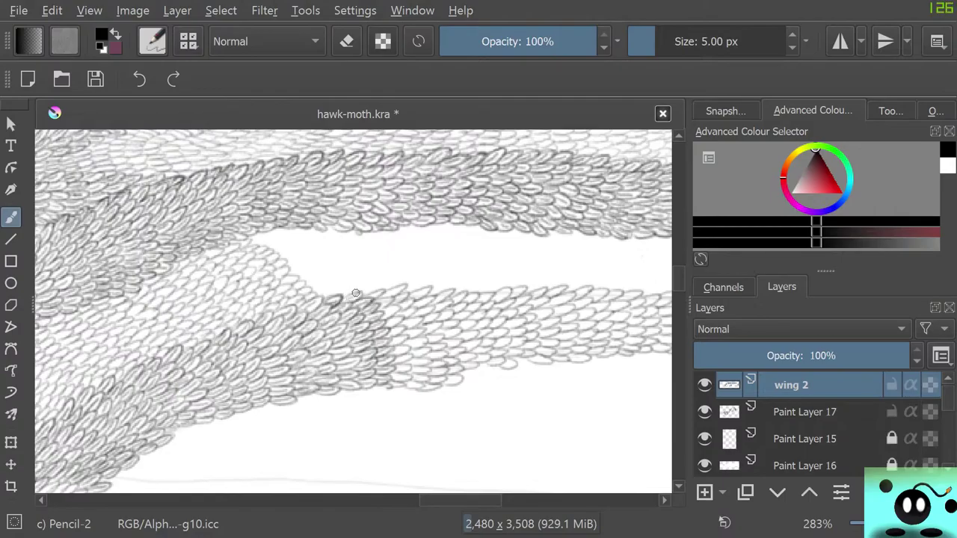
mouse_move(362, 293)
left_mouse_down()
mouse_move(347, 297)
mouse_move(385, 288)
mouse_move(395, 331)
mouse_move(404, 326)
mouse_move(389, 331)
left_mouse_up()
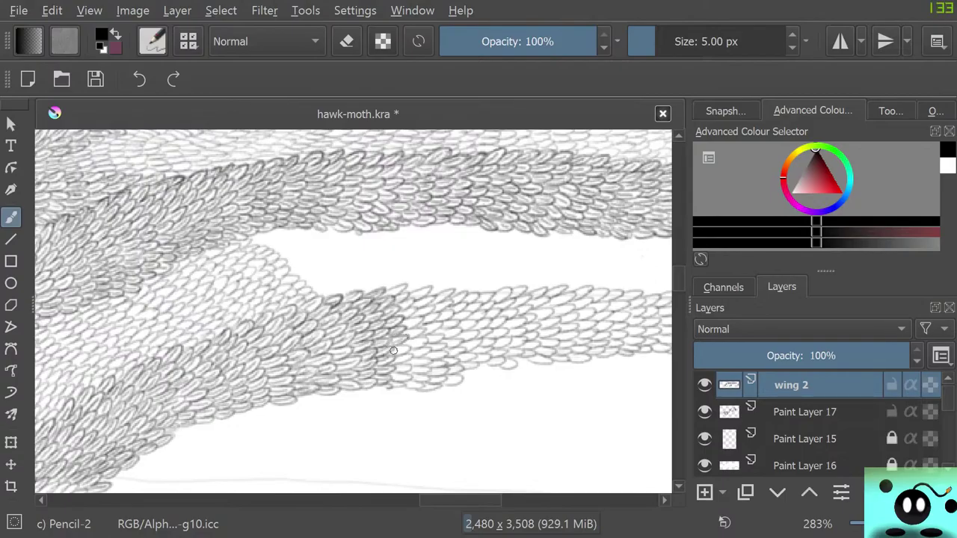
mouse_move(393, 351)
left_mouse_down()
mouse_move(404, 347)
mouse_move(392, 365)
mouse_move(407, 367)
mouse_move(394, 366)
left_mouse_up()
mouse_move(388, 294)
left_mouse_down()
mouse_move(404, 284)
mouse_move(393, 305)
left_mouse_up()
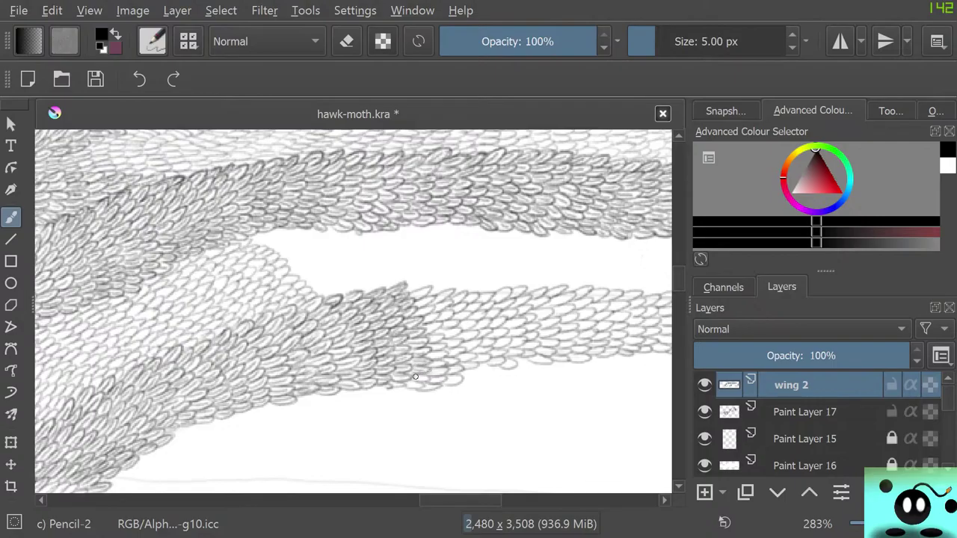
left_click_drag(416, 376, 404, 383)
- Continue shading the lower band's scales outward, row by row, from its upper edge to its lower edge
mouse_move(461, 500)
left_mouse_down()
mouse_move(539, 500)
mouse_move(465, 500)
mouse_move(474, 500)
left_mouse_up()
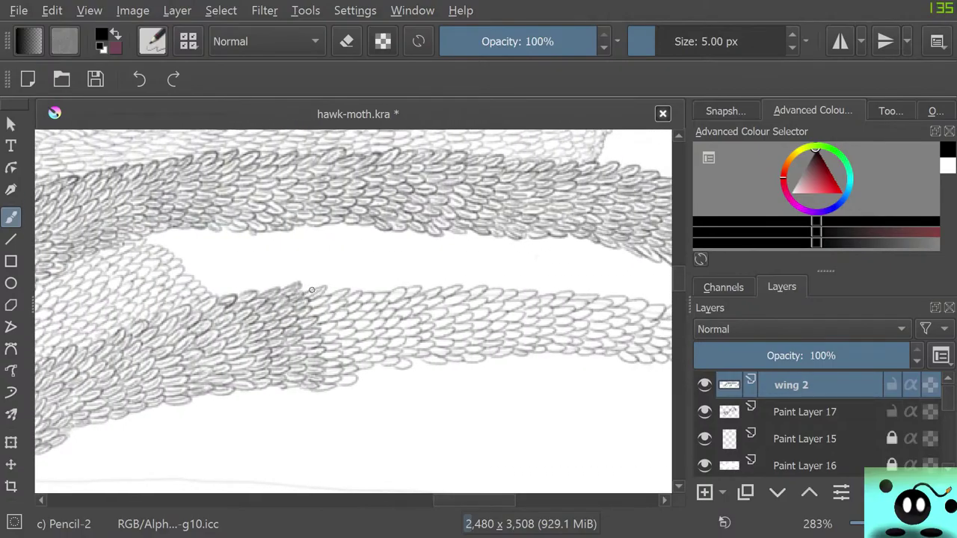
mouse_move(312, 290)
left_mouse_down()
mouse_move(305, 301)
mouse_move(328, 299)
mouse_move(309, 311)
mouse_move(329, 306)
mouse_move(302, 316)
mouse_move(329, 328)
mouse_move(319, 334)
left_mouse_up()
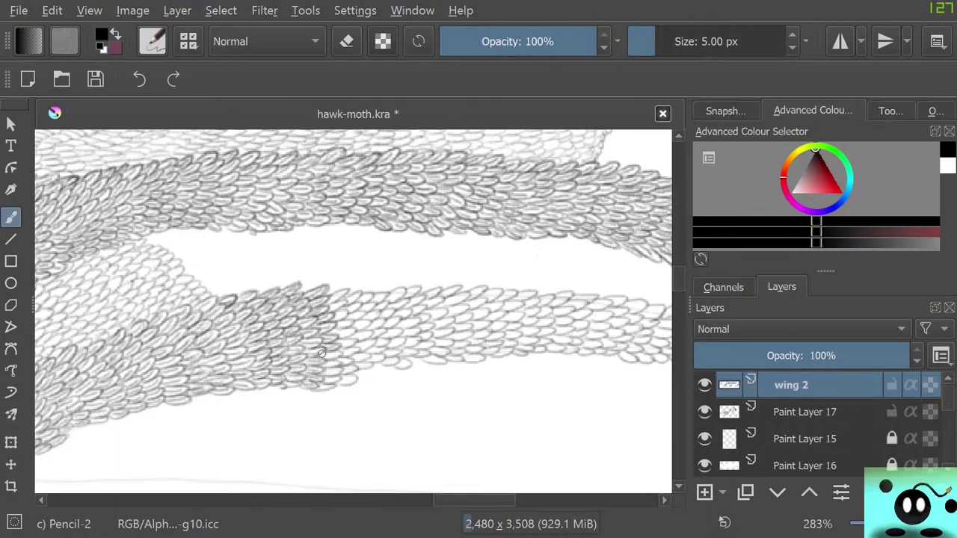
mouse_move(324, 364)
left_mouse_down()
mouse_move(342, 370)
mouse_move(320, 383)
mouse_move(346, 378)
mouse_move(336, 379)
mouse_move(353, 365)
mouse_move(341, 360)
mouse_move(355, 348)
mouse_move(337, 336)
mouse_move(345, 329)
mouse_move(348, 339)
mouse_move(349, 321)
mouse_move(332, 314)
mouse_move(343, 318)
mouse_move(329, 299)
mouse_move(336, 293)
mouse_move(352, 295)
mouse_move(346, 312)
mouse_move(363, 323)
mouse_move(353, 333)
mouse_move(368, 332)
mouse_move(351, 360)
mouse_move(367, 362)
mouse_move(360, 368)
mouse_move(365, 350)
left_mouse_up()
mouse_move(372, 303)
left_mouse_down()
mouse_move(363, 303)
mouse_move(382, 294)
mouse_move(369, 305)
mouse_move(366, 324)
mouse_move(377, 321)
mouse_move(369, 337)
mouse_move(377, 329)
mouse_move(373, 342)
mouse_move(382, 340)
mouse_move(369, 360)
left_mouse_up()
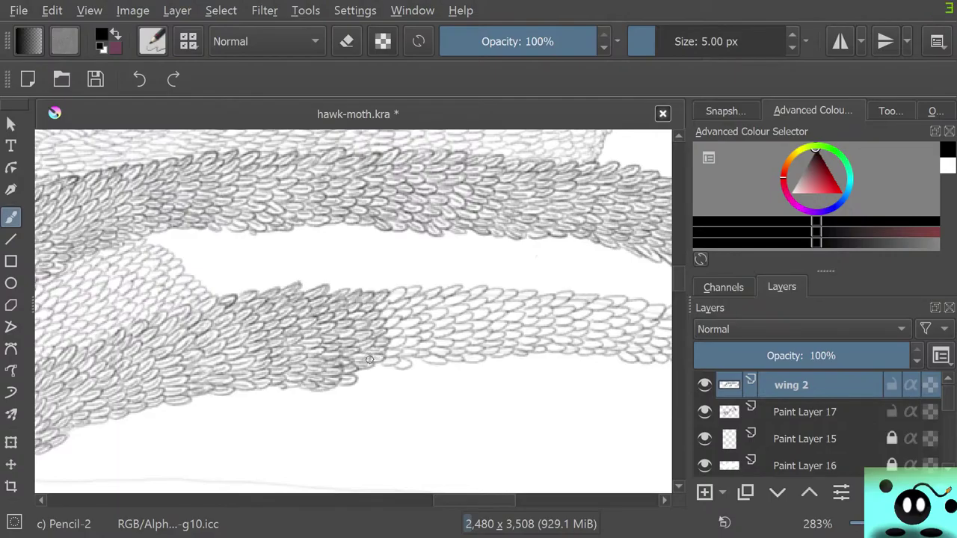
mouse_move(474, 501)
left_mouse_down()
mouse_move(528, 501)
mouse_move(485, 500)
left_mouse_up()
left_click(449, 500)
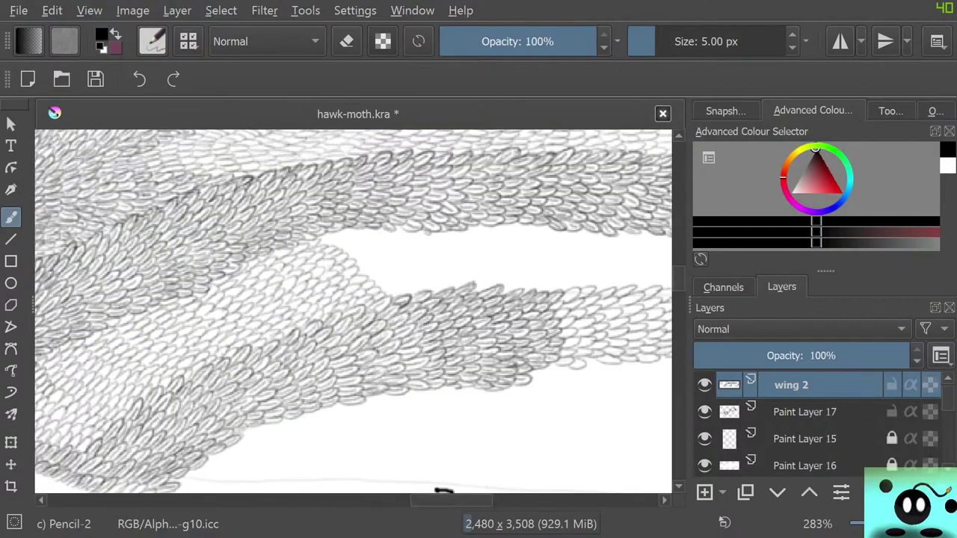
left_click_drag(678, 282, 679, 295)
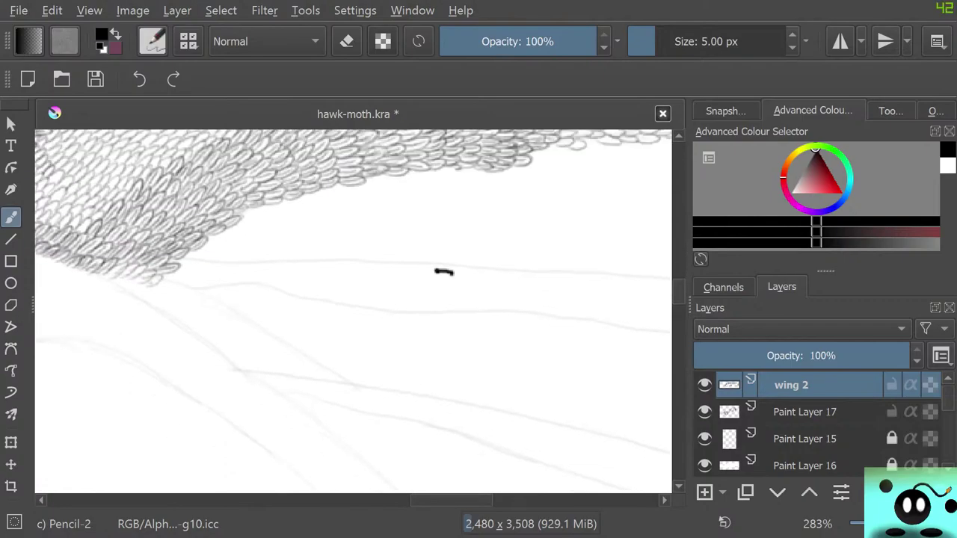
key("e")
left_click_drag(442, 289, 444, 274)
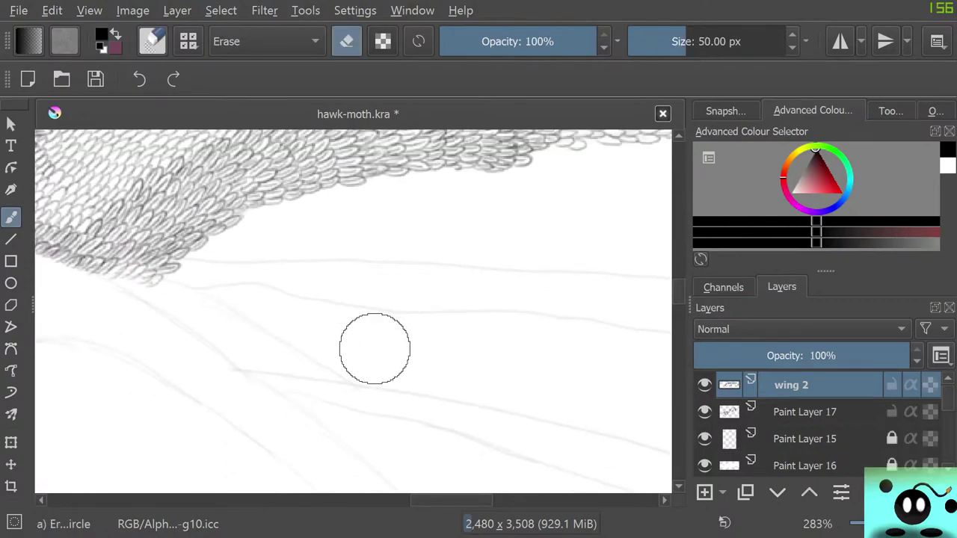
key("e")
left_click_drag(383, 375, 376, 389)
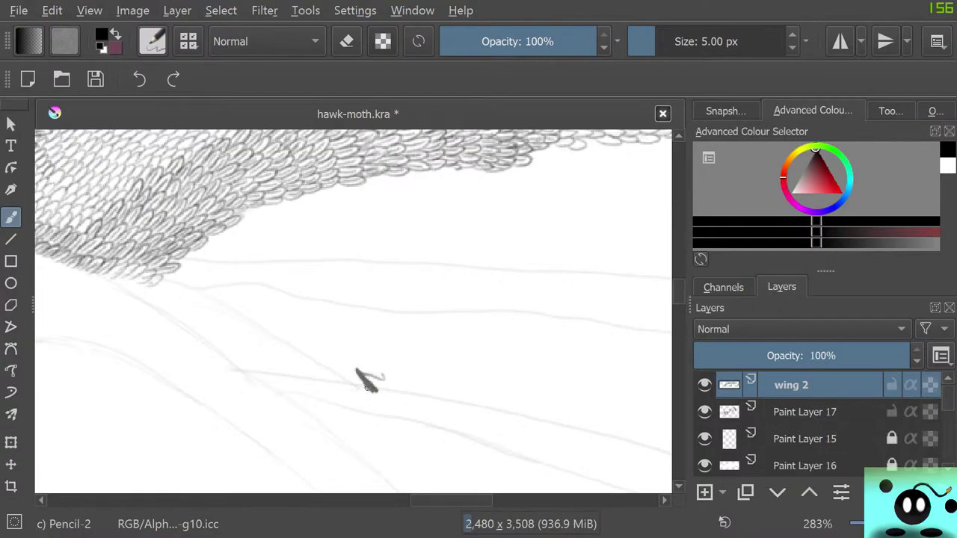
key("e")
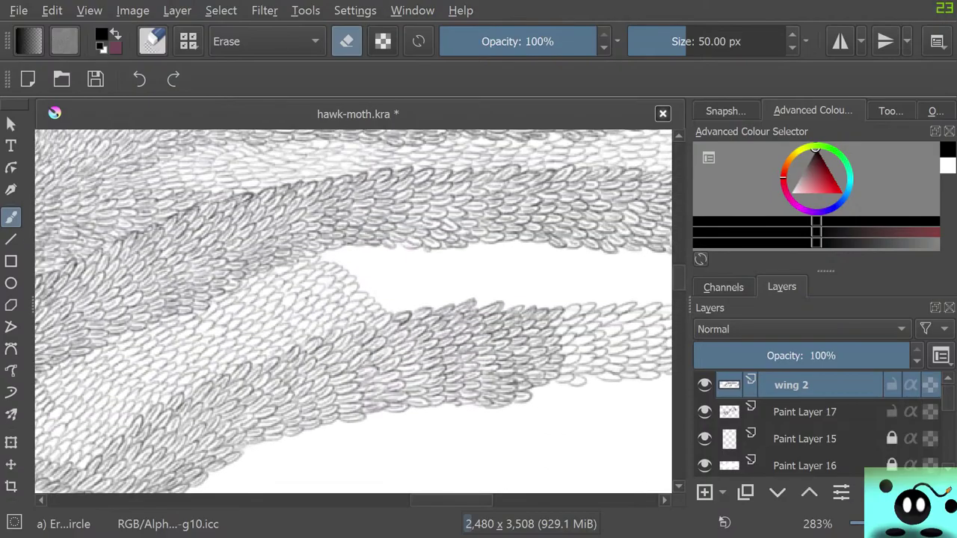
- Shade the next rows of scales in the lower band with the pencil, and trim overshooting strokes at its upper edge with the eraser
key("e")
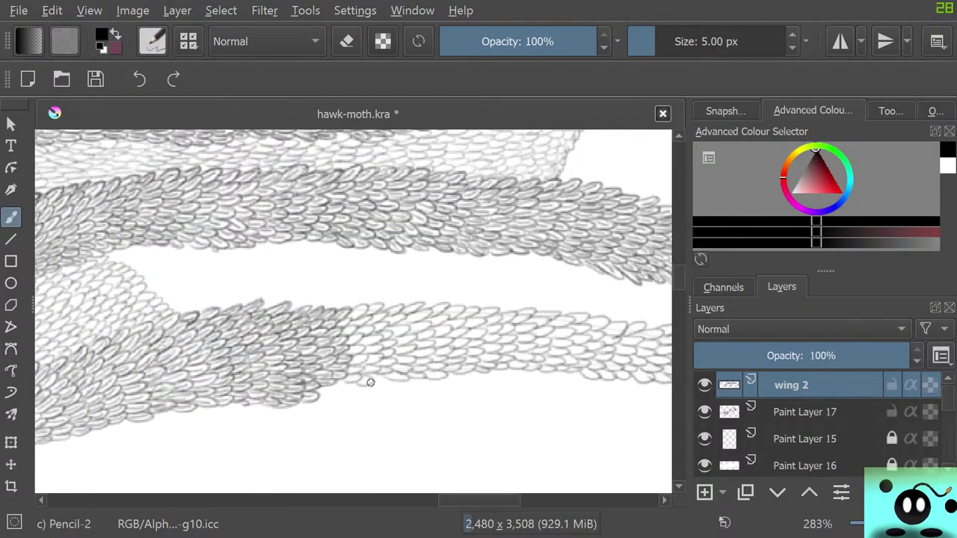
mouse_move(347, 382)
left_mouse_down()
mouse_move(361, 356)
mouse_move(348, 361)
mouse_move(344, 350)
mouse_move(363, 348)
mouse_move(339, 346)
mouse_move(350, 342)
mouse_move(345, 317)
mouse_move(337, 322)
mouse_move(356, 305)
mouse_move(344, 314)
mouse_move(360, 314)
mouse_move(347, 320)
mouse_move(369, 320)
mouse_move(349, 327)
mouse_move(370, 327)
mouse_move(361, 325)
mouse_move(364, 341)
mouse_move(383, 339)
mouse_move(366, 342)
mouse_move(359, 365)
left_mouse_up()
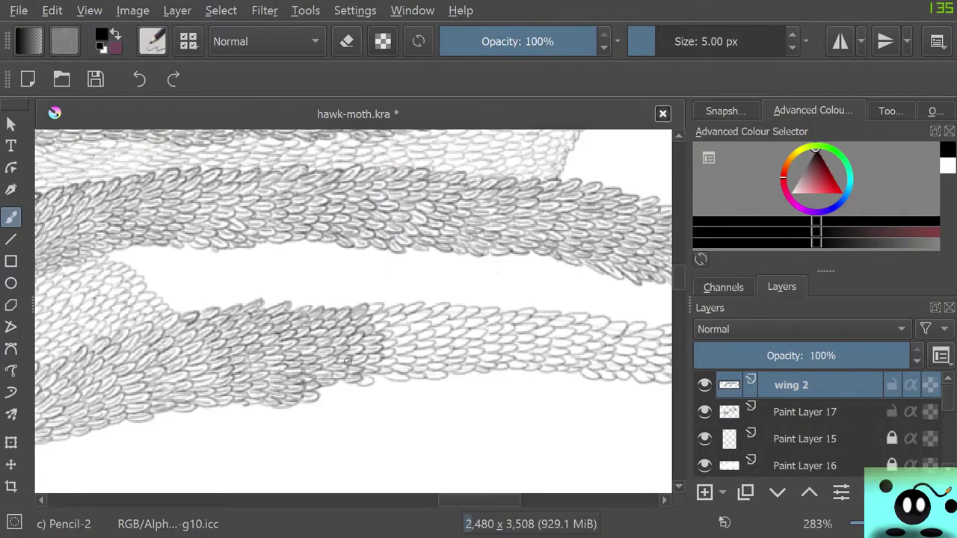
mouse_move(362, 380)
left_mouse_down()
mouse_move(392, 368)
mouse_move(378, 360)
mouse_move(389, 361)
mouse_move(380, 367)
mouse_move(379, 352)
mouse_move(395, 351)
mouse_move(373, 307)
left_mouse_up()
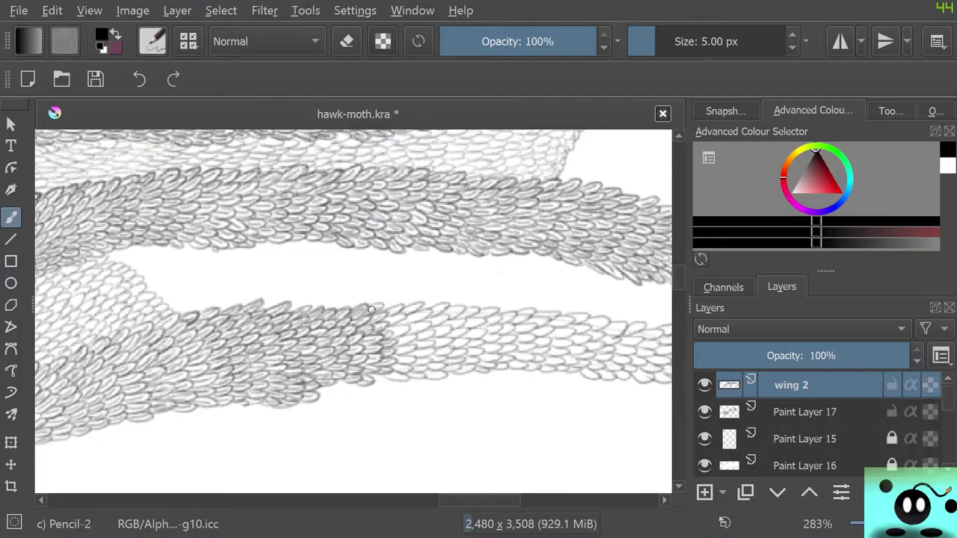
key("/")
left_click_drag(354, 290, 357, 295)
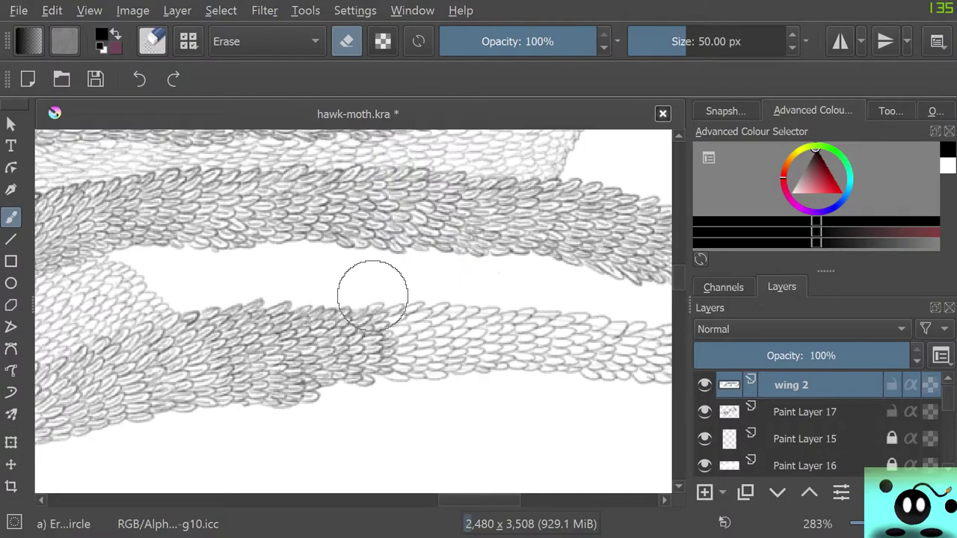
key("e")
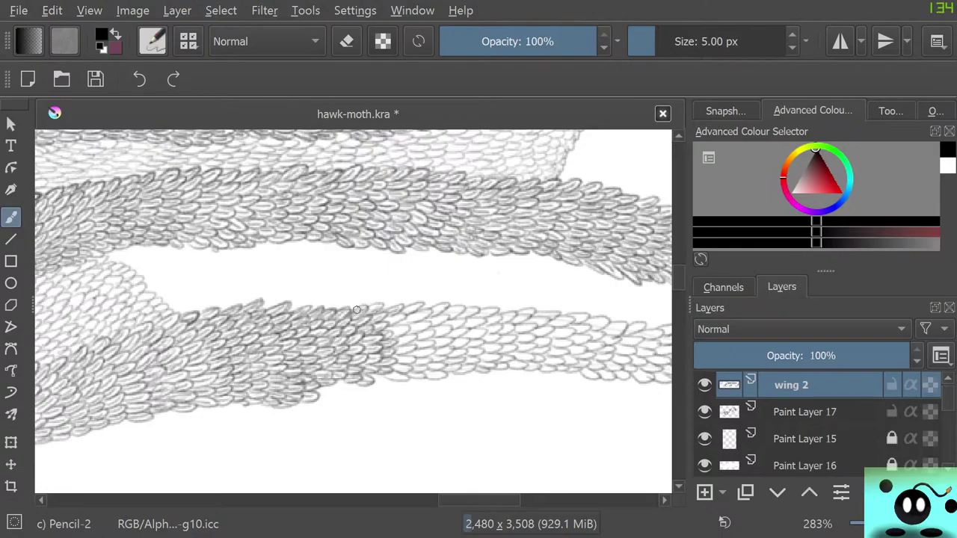
- Darken the next rows of scales in the lower band with the pencil, working outward to about the band's middle
mouse_move(356, 313)
left_mouse_down()
mouse_move(403, 305)
mouse_move(378, 322)
mouse_move(405, 328)
mouse_move(384, 335)
mouse_move(406, 335)
mouse_move(398, 353)
mouse_move(413, 349)
mouse_move(394, 359)
mouse_move(412, 358)
mouse_move(392, 374)
left_mouse_up()
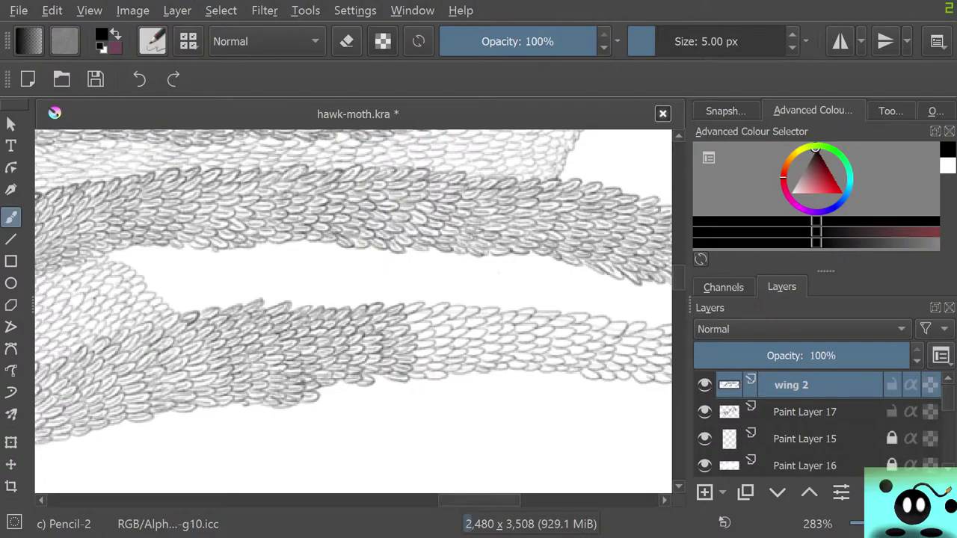
mouse_move(479, 500)
left_mouse_down()
mouse_move(575, 500)
mouse_move(488, 500)
left_mouse_up()
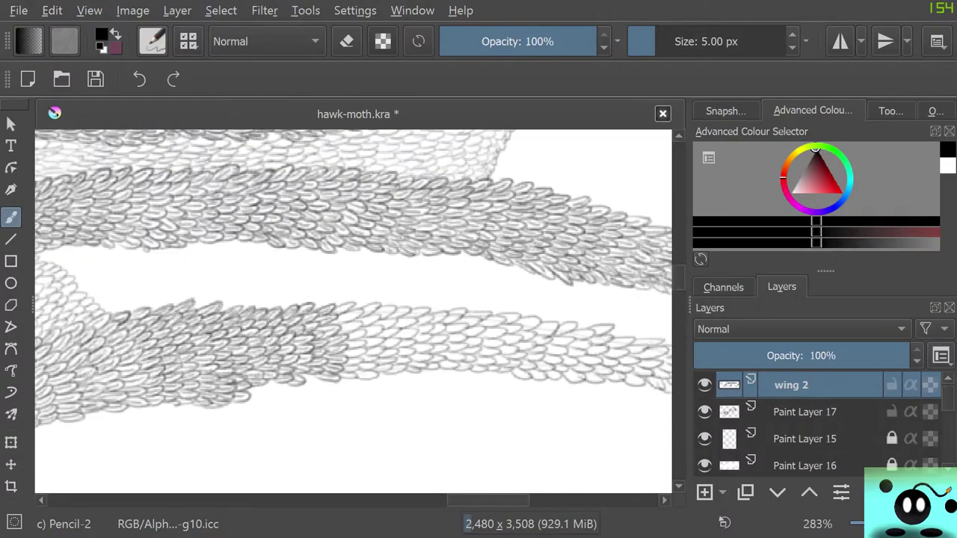
scroll(502, 483, "right", 3)
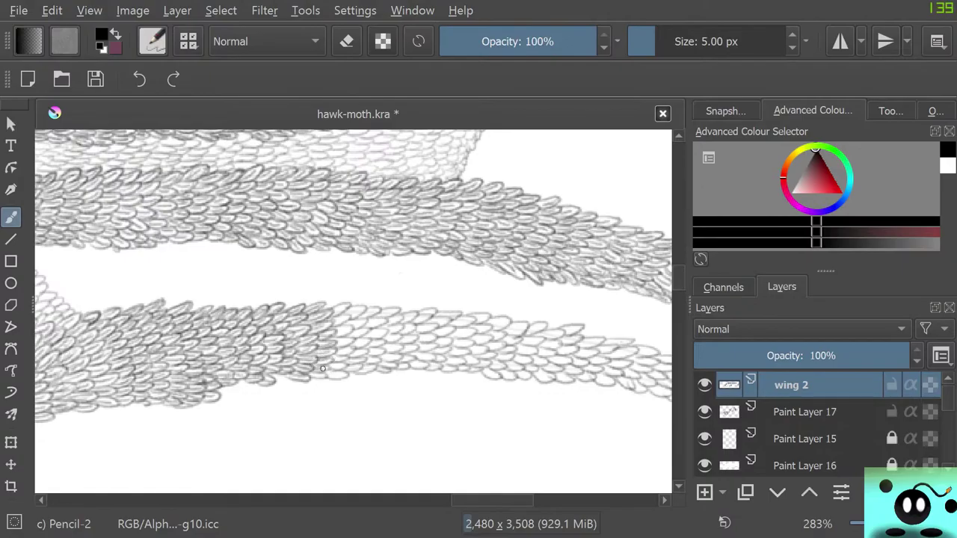
left_click_drag(305, 370, 320, 375)
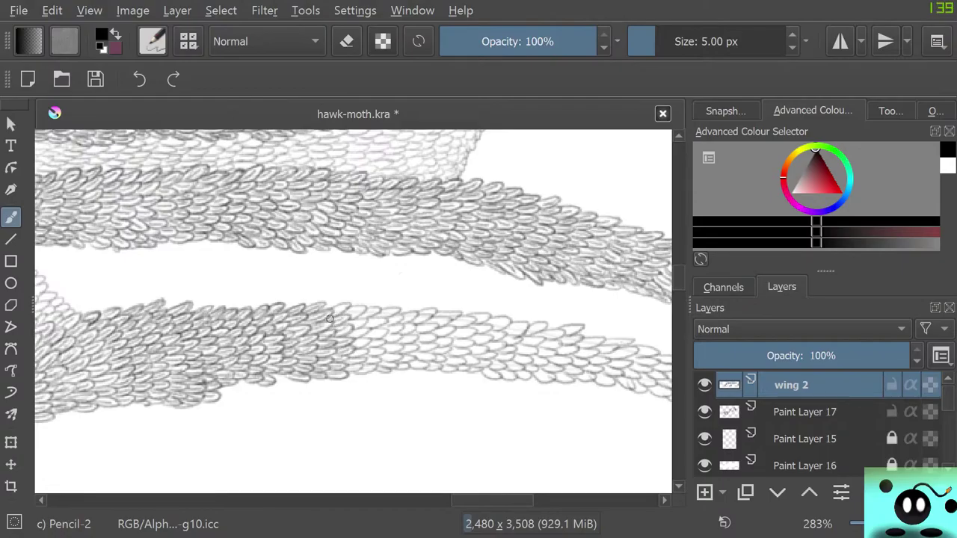
mouse_move(333, 315)
left_mouse_down()
mouse_move(356, 309)
mouse_move(338, 317)
left_mouse_up()
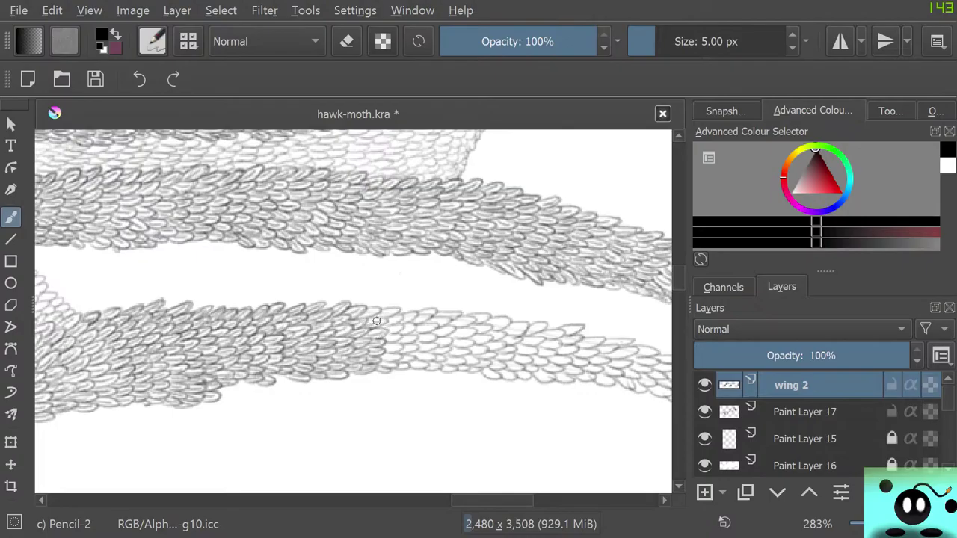
mouse_move(367, 315)
left_mouse_down()
mouse_move(395, 319)
mouse_move(386, 325)
mouse_move(398, 315)
mouse_move(381, 329)
mouse_move(402, 328)
mouse_move(391, 329)
mouse_move(386, 339)
mouse_move(399, 336)
mouse_move(387, 342)
mouse_move(400, 335)
mouse_move(386, 336)
mouse_move(384, 348)
mouse_move(400, 344)
mouse_move(375, 364)
left_mouse_up()
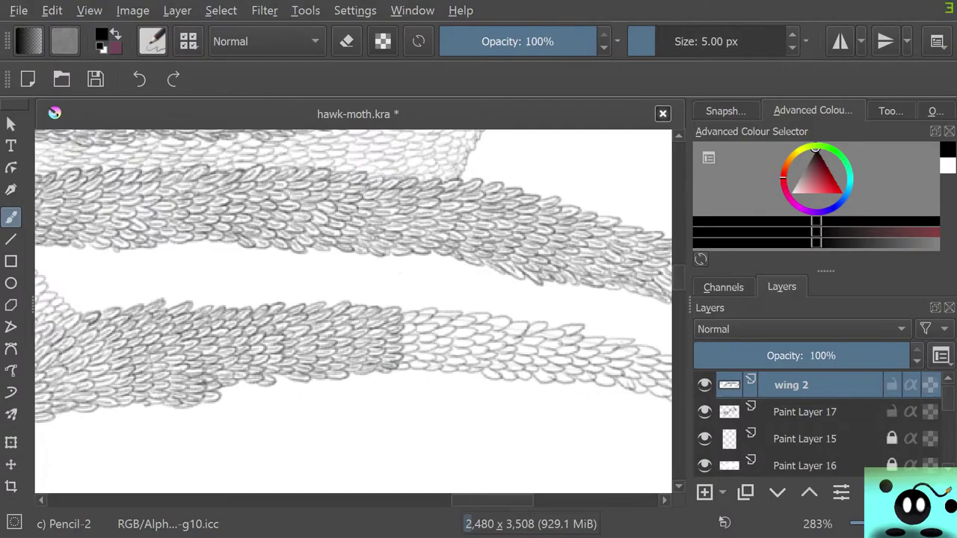
- Examine the whole wing at several magnifications to judge how the lower band's shading compares with the finished bands
left_click_drag(492, 500, 464, 500)
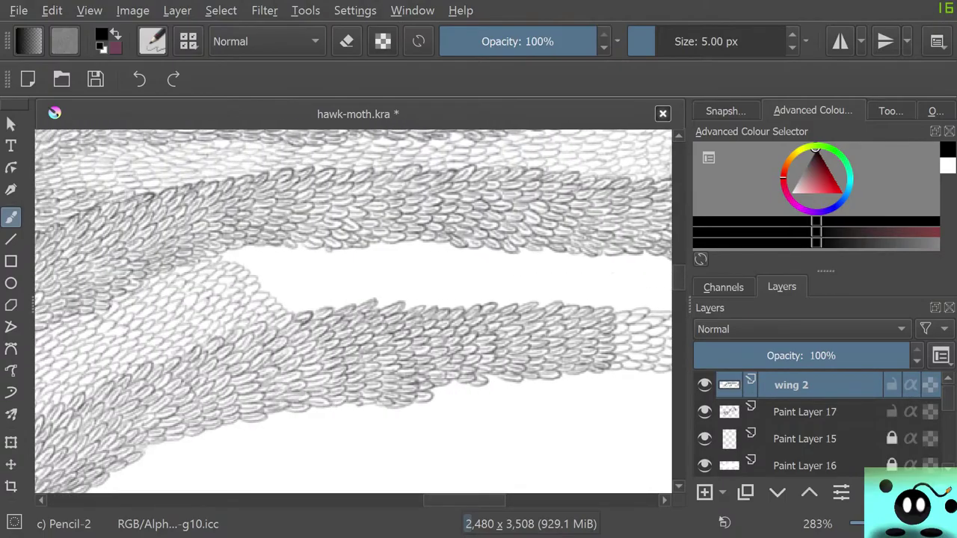
scroll(295, 372, "down", 6)
scroll(295, 371, "up", 2)
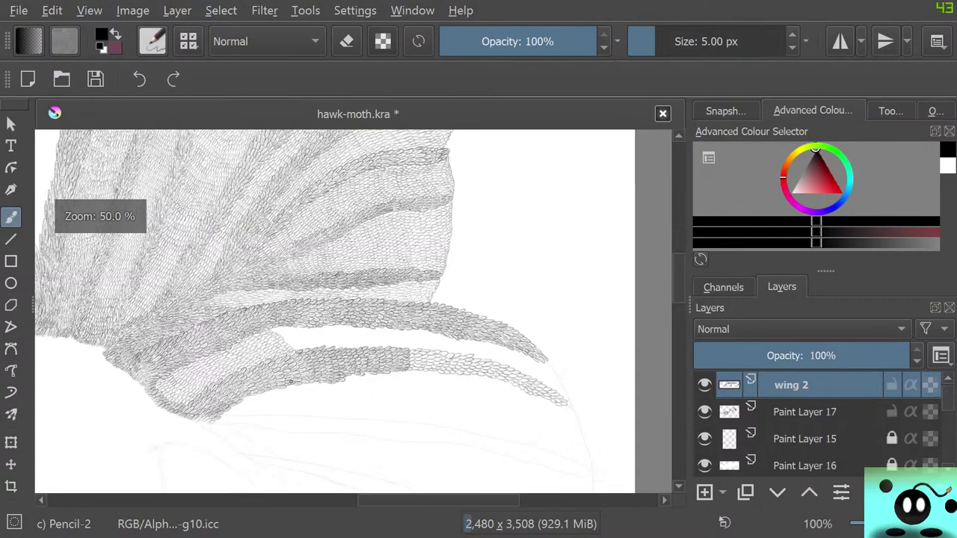
scroll(291, 381, "down", 1)
scroll(292, 395, "up", 1)
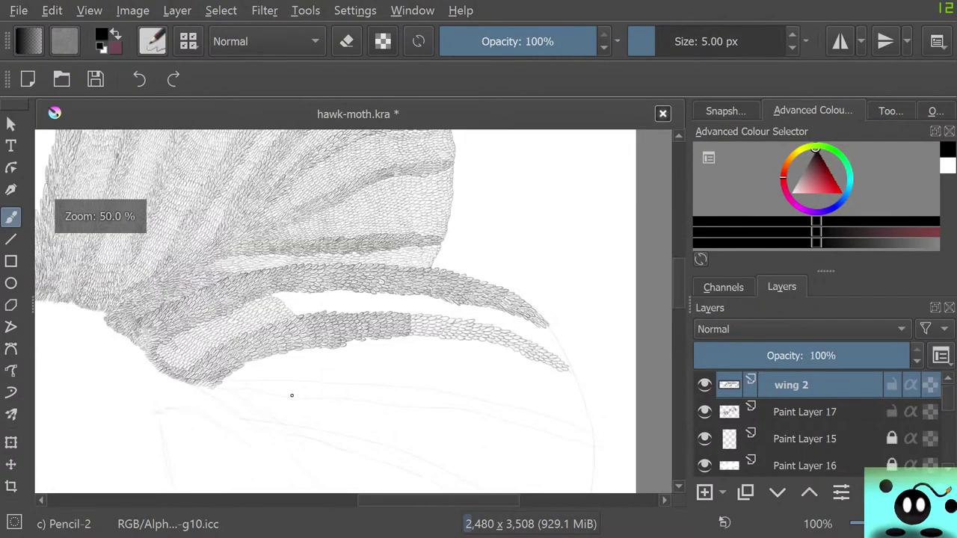
scroll(290, 364, "up", 3)
scroll(294, 329, "down", 4)
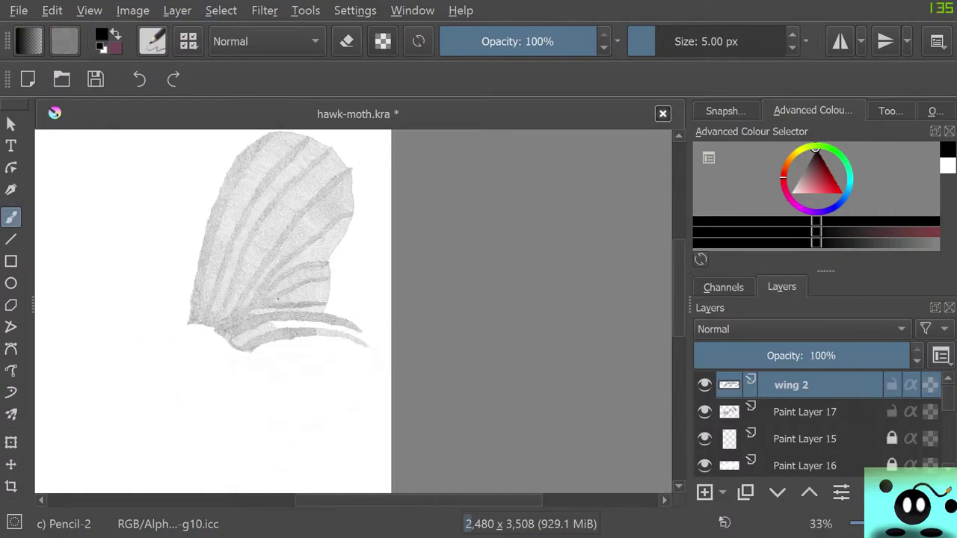
scroll(291, 314, "up", 2)
scroll(291, 314, "down", 1)
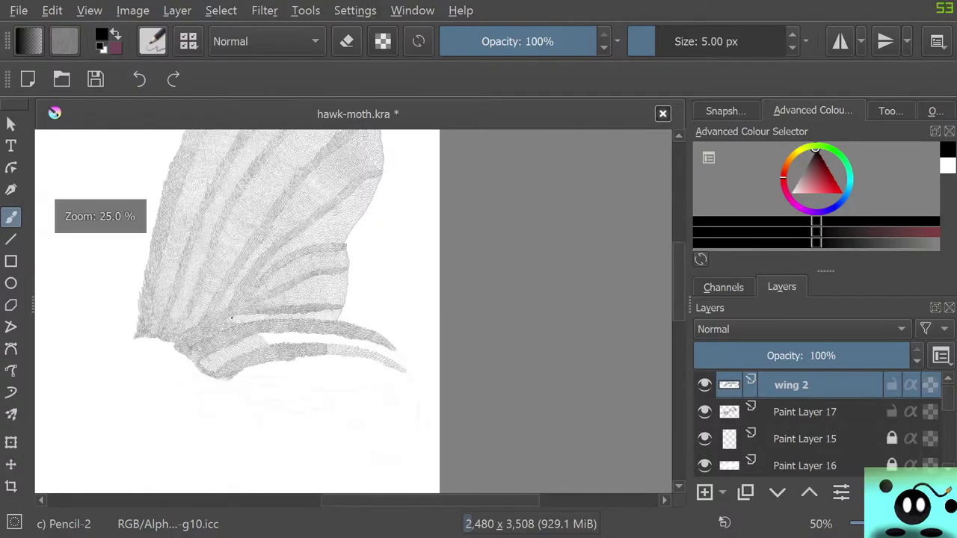
scroll(172, 145, "up", 5)
scroll(171, 145, "down", 7)
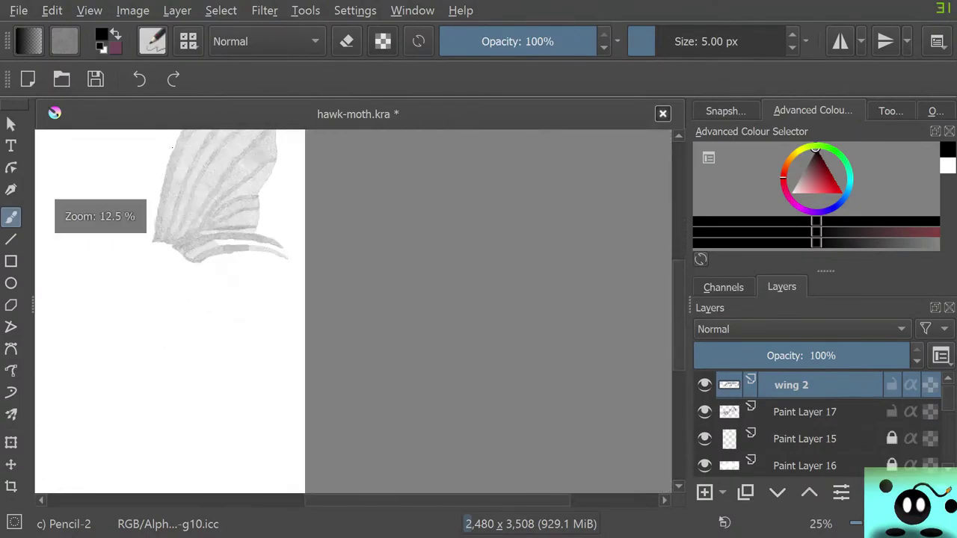
scroll(171, 145, "up", 3)
scroll(171, 145, "down", 3)
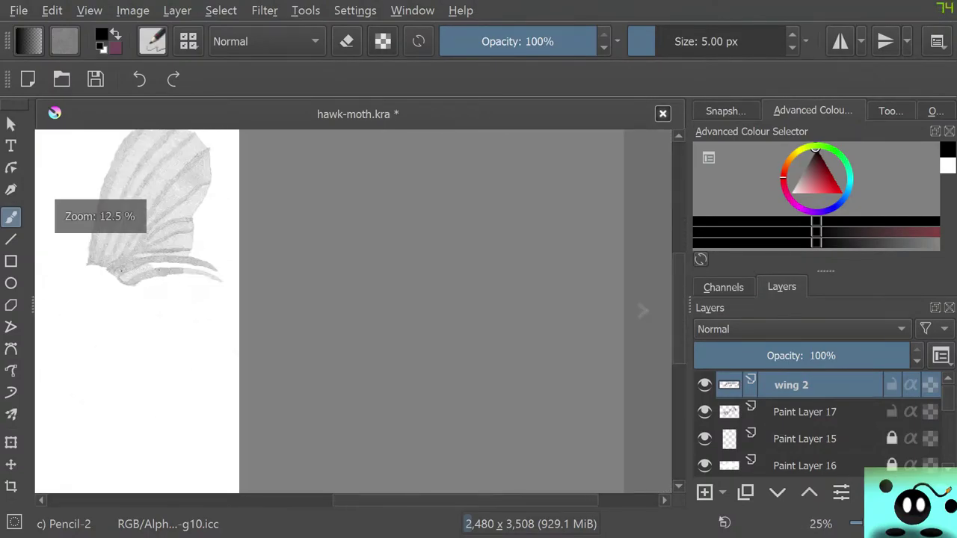
scroll(142, 269, "up", 5)
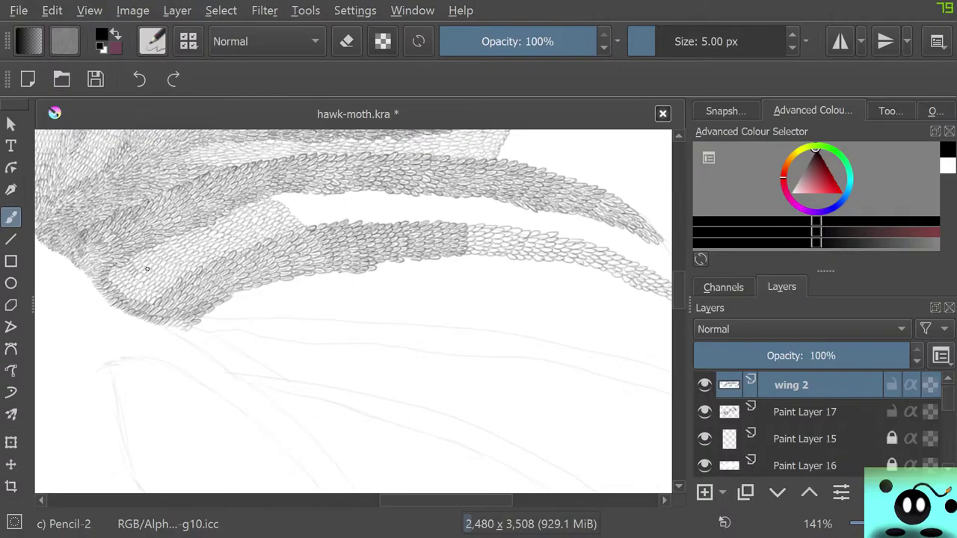
- Resume at the edge of the shaded area and darken the light scales just beyond the lower band's middle, row by row
scroll(486, 233, "up", 4)
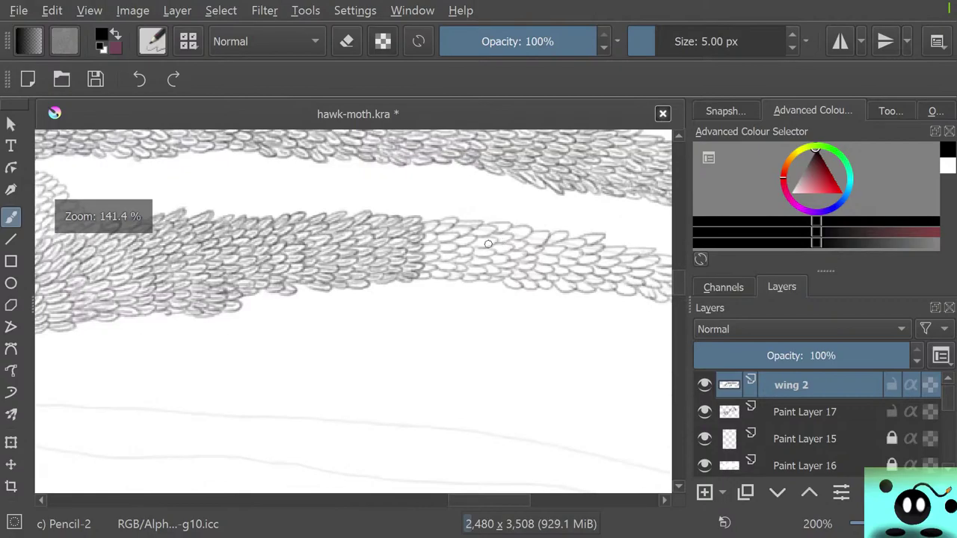
scroll(465, 231, "down", 6)
scroll(481, 233, "up", 5)
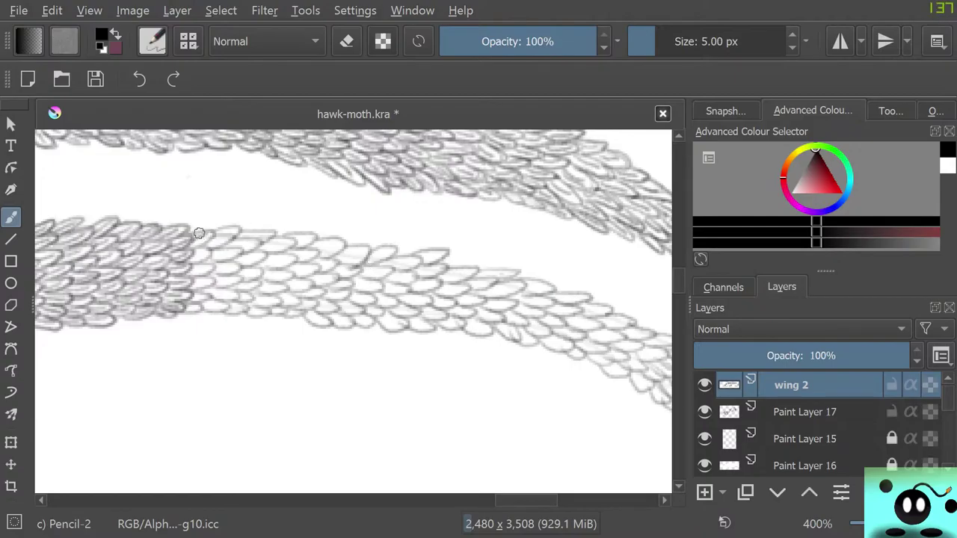
mouse_move(208, 228)
left_mouse_down()
mouse_move(186, 243)
mouse_move(203, 254)
mouse_move(188, 268)
mouse_move(214, 270)
mouse_move(188, 275)
mouse_move(206, 282)
mouse_move(190, 294)
mouse_move(213, 296)
mouse_move(184, 297)
mouse_move(189, 309)
mouse_move(200, 305)
mouse_move(176, 308)
mouse_move(224, 302)
mouse_move(203, 302)
mouse_move(233, 293)
mouse_move(208, 294)
mouse_move(213, 280)
mouse_move(236, 279)
left_mouse_up()
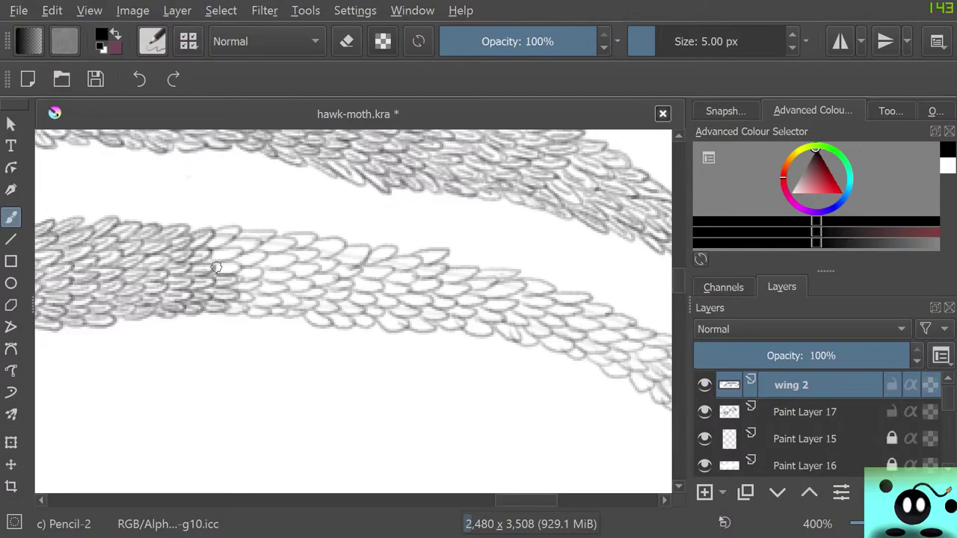
mouse_move(215, 267)
left_mouse_down()
mouse_move(207, 242)
mouse_move(231, 232)
mouse_move(212, 242)
mouse_move(225, 244)
mouse_move(215, 234)
mouse_move(225, 226)
mouse_move(203, 238)
mouse_move(249, 233)
left_mouse_up()
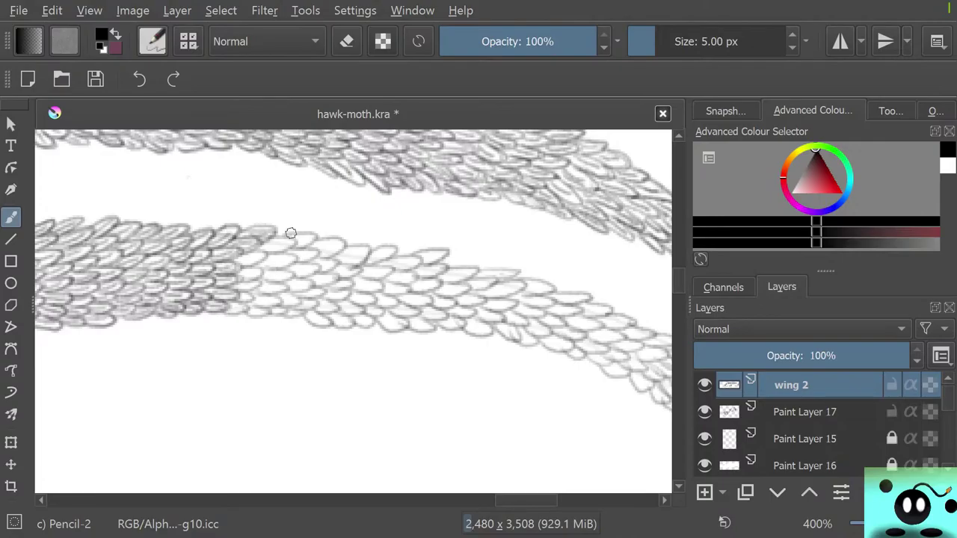
mouse_move(288, 237)
left_mouse_down()
mouse_move(263, 250)
mouse_move(284, 245)
mouse_move(270, 245)
mouse_move(279, 253)
mouse_move(270, 243)
mouse_move(281, 239)
mouse_move(238, 261)
mouse_move(252, 257)
mouse_move(247, 264)
mouse_move(252, 249)
mouse_move(245, 255)
mouse_move(278, 256)
mouse_move(267, 267)
mouse_move(298, 259)
mouse_move(239, 270)
mouse_move(257, 273)
mouse_move(245, 278)
mouse_move(258, 268)
mouse_move(239, 290)
mouse_move(263, 279)
mouse_move(231, 308)
mouse_move(261, 312)
mouse_move(247, 314)
mouse_move(263, 306)
mouse_move(254, 300)
mouse_move(276, 300)
mouse_move(264, 303)
mouse_move(260, 290)
mouse_move(288, 285)
mouse_move(266, 281)
mouse_move(286, 279)
mouse_move(273, 264)
mouse_move(293, 236)
mouse_move(298, 247)
mouse_move(302, 231)
mouse_move(280, 239)
mouse_move(292, 256)
mouse_move(319, 251)
mouse_move(294, 257)
mouse_move(298, 274)
mouse_move(311, 264)
mouse_move(281, 283)
left_mouse_up()
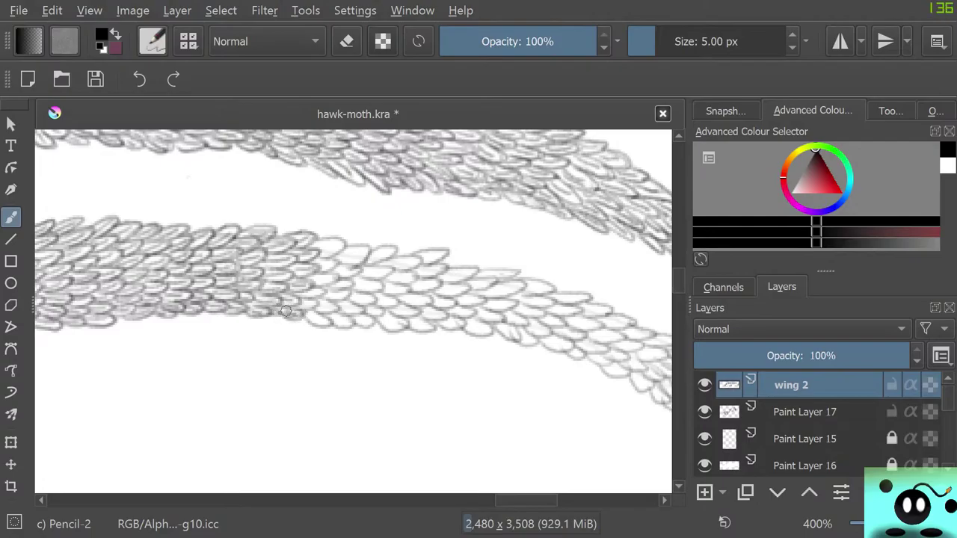
mouse_move(298, 304)
left_mouse_down()
mouse_move(319, 290)
mouse_move(312, 277)
mouse_move(332, 276)
mouse_move(310, 272)
mouse_move(332, 266)
mouse_move(316, 249)
mouse_move(345, 241)
mouse_move(311, 244)
mouse_move(338, 260)
mouse_move(359, 252)
mouse_move(345, 264)
mouse_move(360, 250)
mouse_move(334, 252)
mouse_move(364, 249)
mouse_move(334, 265)
mouse_move(360, 276)
mouse_move(333, 265)
mouse_move(330, 283)
mouse_move(344, 283)
mouse_move(320, 285)
mouse_move(338, 292)
mouse_move(316, 310)
left_mouse_up()
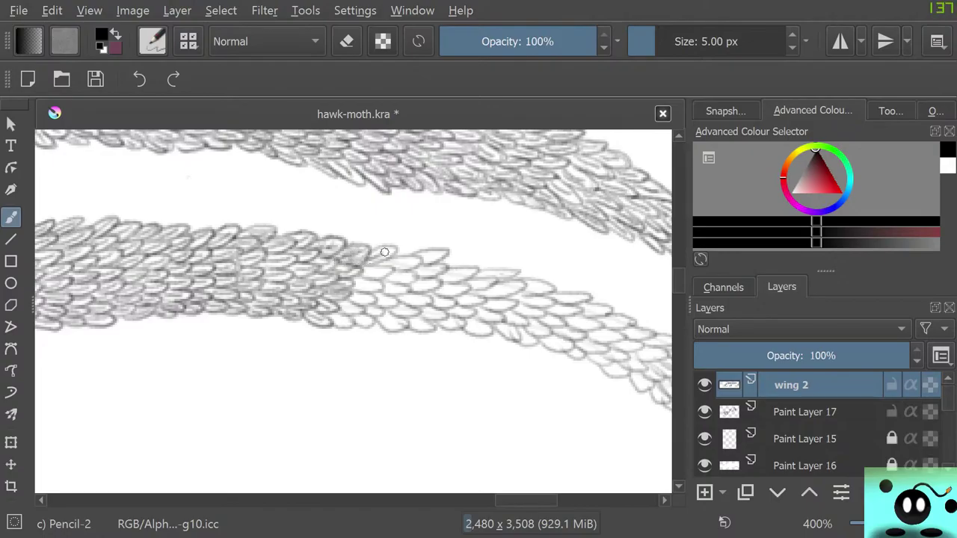
- Carry the pencil shading across the lower band's outer half, covering its full width to where it starts curving down
mouse_move(366, 265)
left_mouse_down()
mouse_move(380, 248)
mouse_move(362, 262)
mouse_move(383, 272)
mouse_move(376, 266)
left_mouse_up()
mouse_move(362, 287)
left_mouse_down()
mouse_move(387, 284)
mouse_move(351, 283)
mouse_move(347, 295)
mouse_move(367, 299)
mouse_move(350, 301)
mouse_move(372, 304)
mouse_move(347, 296)
mouse_move(339, 303)
mouse_move(361, 314)
mouse_move(340, 300)
mouse_move(346, 312)
mouse_move(336, 303)
mouse_move(331, 317)
mouse_move(340, 322)
mouse_move(330, 323)
mouse_move(347, 329)
mouse_move(326, 309)
mouse_move(367, 321)
mouse_move(347, 298)
mouse_move(358, 310)
mouse_move(341, 309)
mouse_move(339, 298)
mouse_move(384, 313)
mouse_move(372, 306)
mouse_move(394, 329)
mouse_move(381, 327)
mouse_move(399, 332)
mouse_move(371, 299)
mouse_move(392, 299)
mouse_move(373, 299)
mouse_move(408, 287)
mouse_move(411, 263)
mouse_move(392, 267)
mouse_move(409, 258)
mouse_move(359, 261)
left_mouse_up()
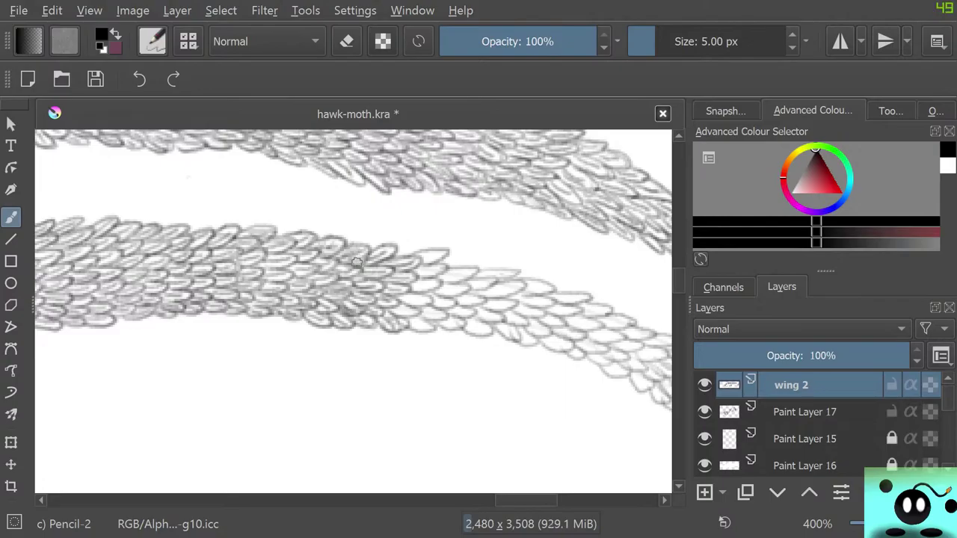
left_click_drag(423, 254, 436, 267)
mouse_move(427, 264)
left_mouse_down()
mouse_move(415, 285)
mouse_move(428, 285)
mouse_move(418, 289)
mouse_move(442, 283)
mouse_move(406, 288)
mouse_move(403, 300)
mouse_move(430, 304)
mouse_move(406, 294)
mouse_move(395, 308)
mouse_move(411, 311)
mouse_move(395, 311)
mouse_move(410, 315)
mouse_move(401, 303)
mouse_move(425, 334)
mouse_move(409, 311)
mouse_move(437, 316)
mouse_move(420, 316)
mouse_move(426, 310)
mouse_move(420, 314)
mouse_move(440, 322)
mouse_move(425, 302)
mouse_move(439, 310)
mouse_move(439, 287)
mouse_move(457, 291)
mouse_move(447, 297)
mouse_move(469, 284)
mouse_move(436, 282)
mouse_move(473, 273)
mouse_move(430, 264)
left_mouse_up()
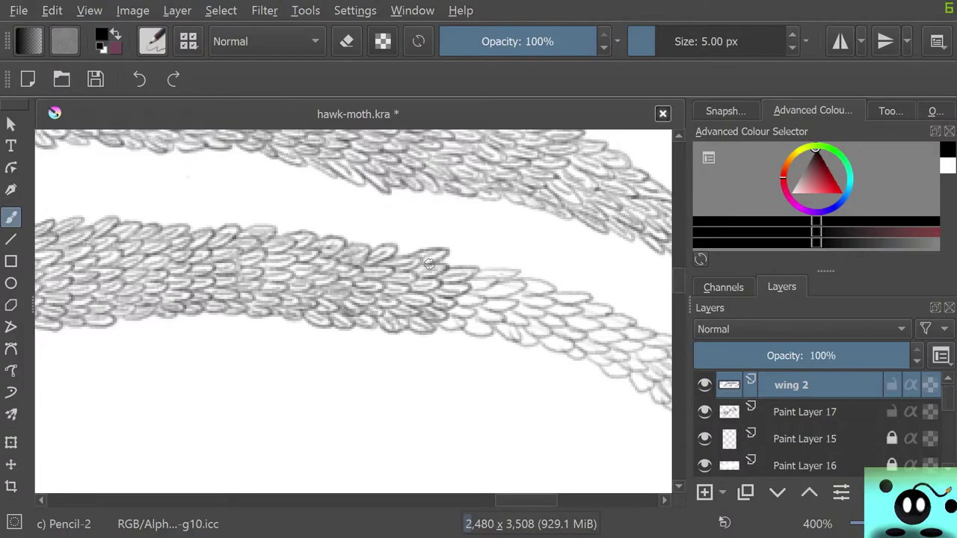
left_click_drag(511, 500, 552, 500)
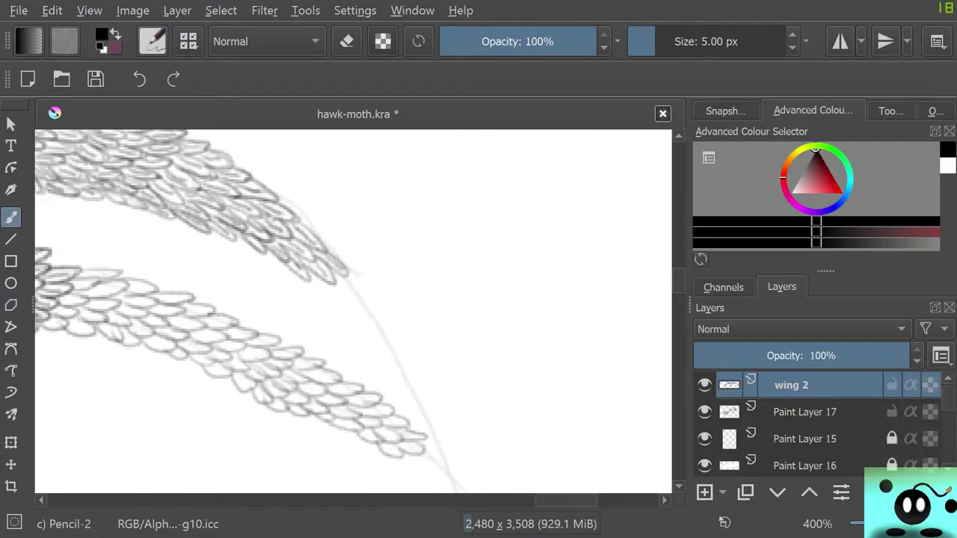
scroll(353, 311, "left", 10)
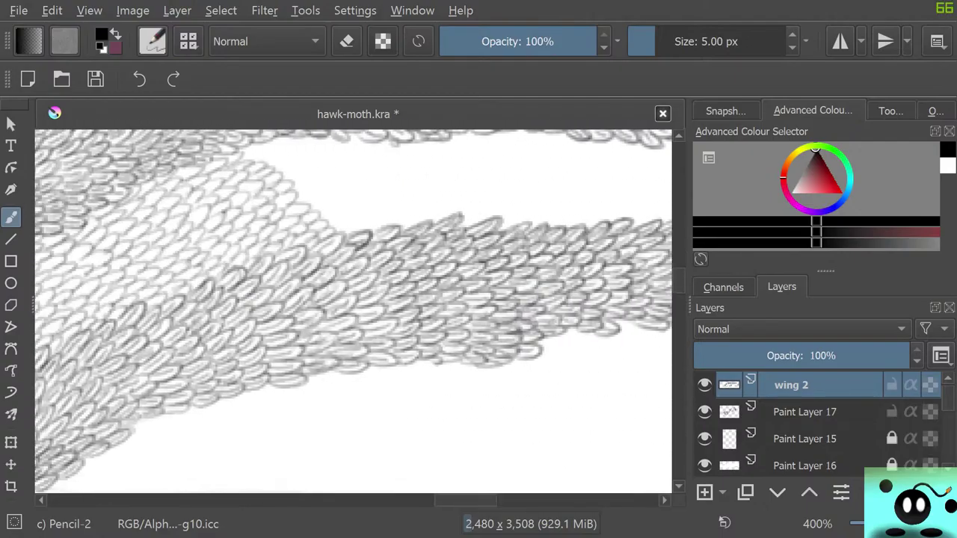
scroll(353, 311, "right", 10)
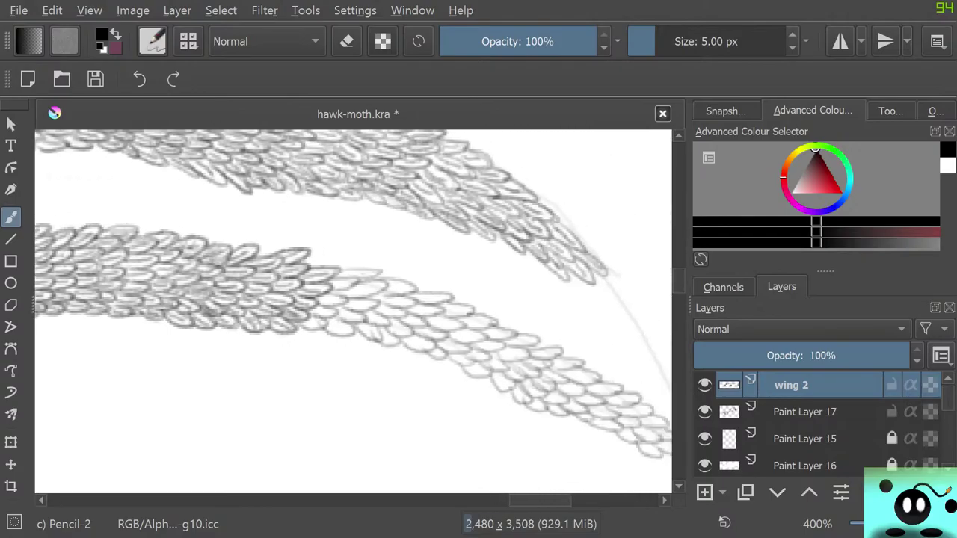
scroll(353, 311, "left", 3)
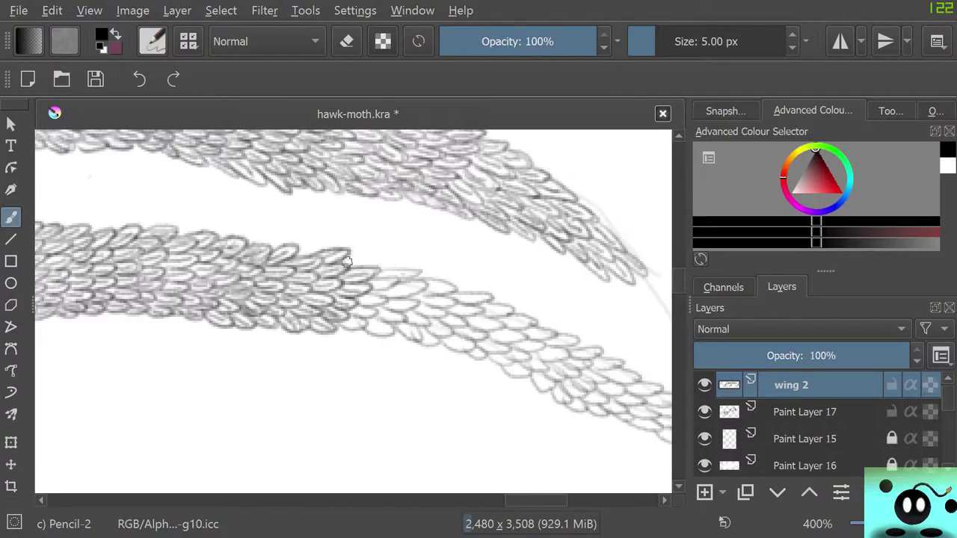
mouse_move(346, 264)
left_mouse_down()
mouse_move(381, 256)
mouse_move(349, 267)
mouse_move(418, 269)
mouse_move(371, 280)
mouse_move(391, 279)
mouse_move(359, 297)
mouse_move(373, 304)
mouse_move(349, 302)
mouse_move(375, 312)
mouse_move(344, 316)
mouse_move(358, 324)
mouse_move(335, 321)
mouse_move(392, 335)
mouse_move(371, 313)
mouse_move(387, 313)
mouse_move(383, 321)
mouse_move(387, 302)
mouse_move(395, 313)
mouse_move(399, 298)
mouse_move(385, 294)
mouse_move(414, 296)
mouse_move(396, 276)
mouse_move(447, 287)
mouse_move(433, 292)
mouse_move(437, 279)
mouse_move(447, 287)
mouse_move(439, 278)
mouse_move(422, 279)
mouse_move(438, 301)
mouse_move(451, 299)
mouse_move(412, 297)
mouse_move(442, 317)
mouse_move(420, 325)
mouse_move(410, 313)
mouse_move(426, 346)
mouse_move(431, 323)
mouse_move(443, 334)
mouse_move(439, 321)
mouse_move(458, 325)
mouse_move(446, 312)
mouse_move(459, 319)
mouse_move(464, 287)
left_mouse_up()
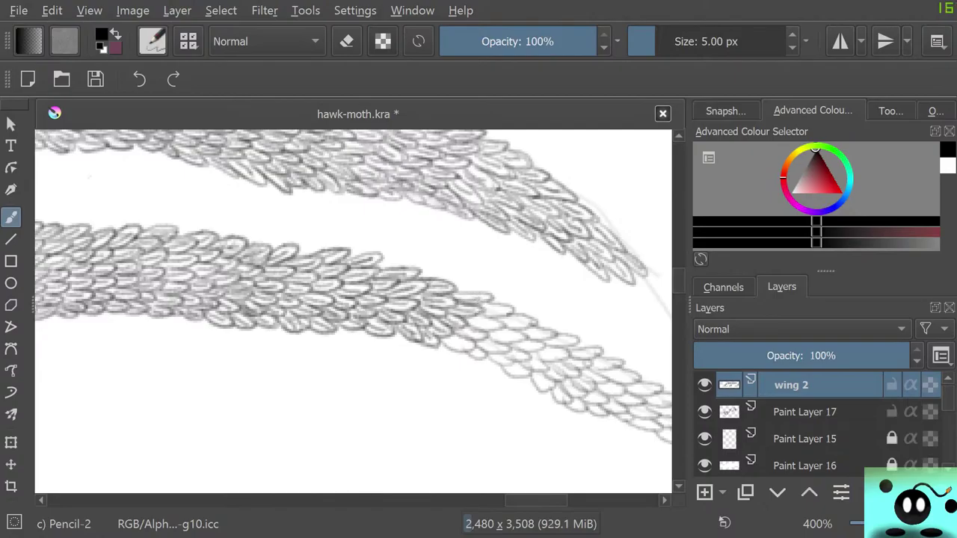
- Shade the scales along the lower band's downward curve, and clean up stray strokes at its upper edge with the eraser
left_click_drag(524, 500, 539, 500)
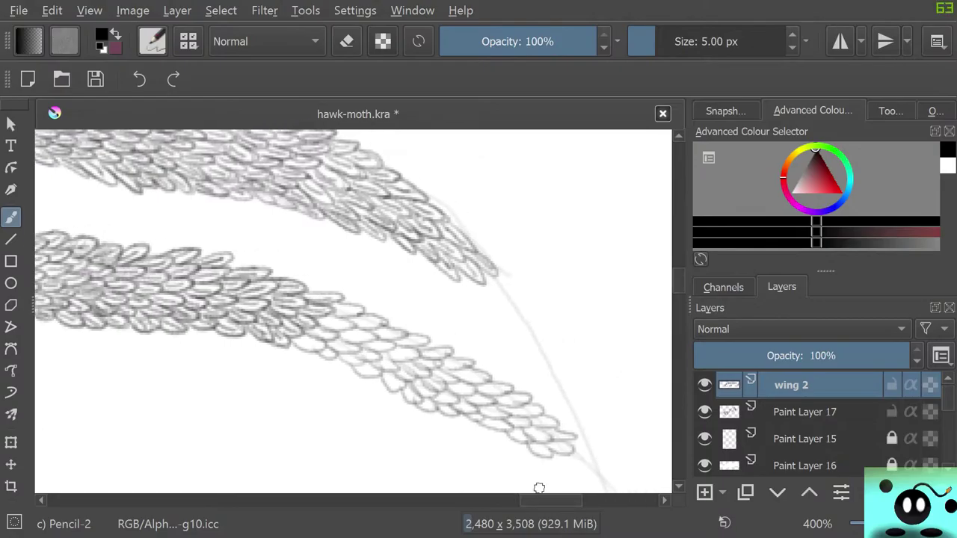
mouse_move(302, 342)
left_mouse_down()
mouse_move(337, 307)
mouse_move(353, 319)
mouse_move(314, 295)
mouse_move(336, 332)
mouse_move(372, 324)
mouse_move(352, 317)
mouse_move(382, 323)
left_mouse_up()
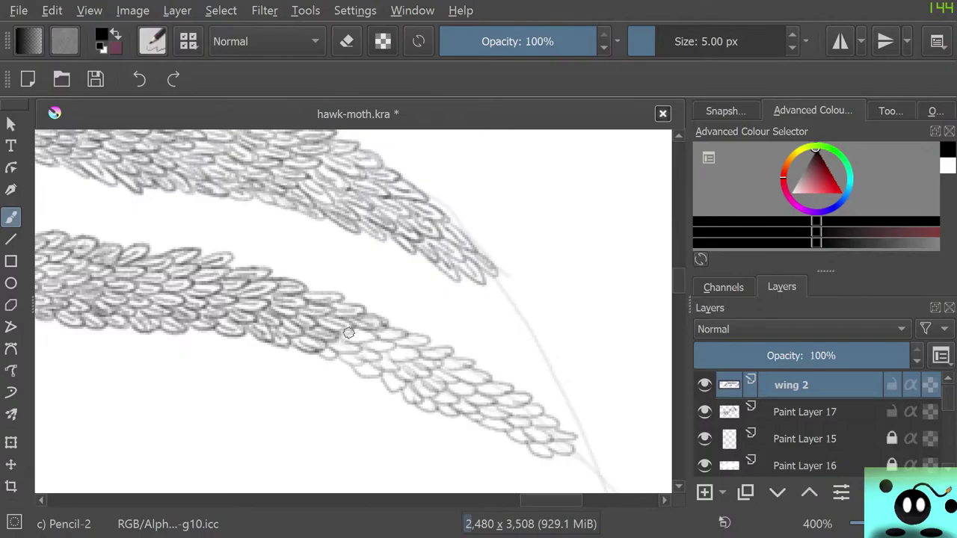
left_click_drag(366, 337, 355, 343)
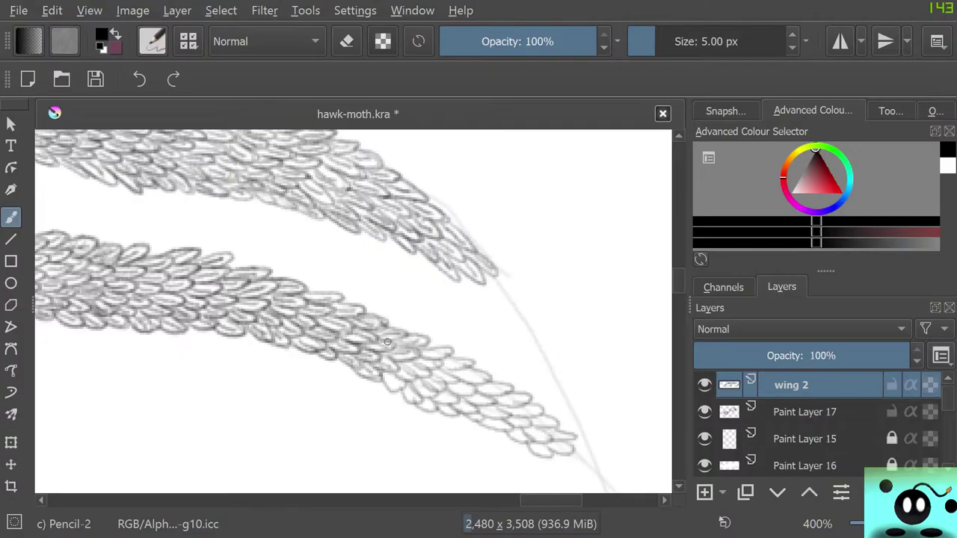
left_click_drag(375, 319, 365, 326)
key("/")
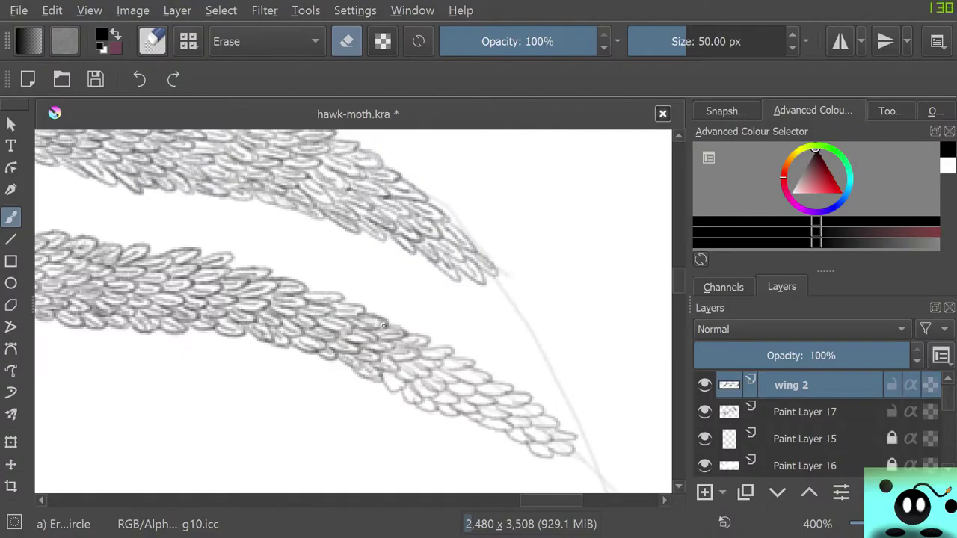
key("e")
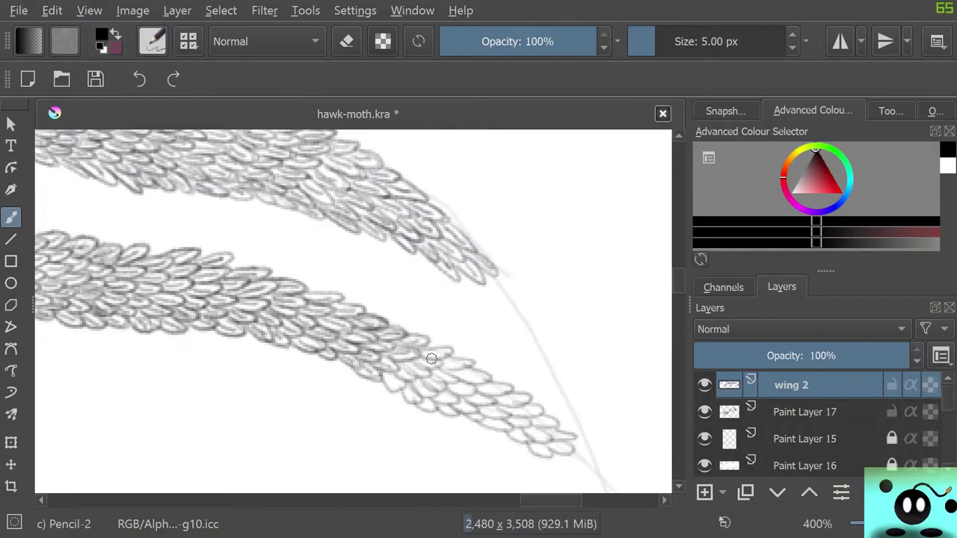
- Darken the remaining light scales from the curve to the lower band's tip with the pencil and check the finished band
mouse_move(422, 352)
left_mouse_down()
mouse_move(447, 351)
mouse_move(429, 348)
mouse_move(428, 360)
mouse_move(404, 337)
mouse_move(420, 338)
mouse_move(393, 346)
mouse_move(411, 348)
mouse_move(405, 367)
mouse_move(431, 375)
mouse_move(406, 359)
mouse_move(408, 369)
mouse_move(396, 360)
mouse_move(395, 369)
mouse_move(408, 377)
mouse_move(380, 371)
mouse_move(397, 392)
mouse_move(388, 369)
mouse_move(405, 385)
mouse_move(413, 404)
mouse_move(406, 379)
mouse_move(427, 398)
mouse_move(415, 377)
mouse_move(443, 391)
mouse_move(427, 372)
mouse_move(465, 364)
mouse_move(483, 380)
mouse_move(420, 397)
mouse_move(456, 417)
mouse_move(468, 409)
mouse_move(457, 396)
mouse_move(505, 389)
mouse_move(485, 383)
mouse_move(498, 400)
mouse_move(528, 399)
mouse_move(483, 406)
mouse_move(497, 423)
mouse_move(486, 424)
mouse_move(540, 412)
mouse_move(525, 439)
mouse_move(540, 453)
mouse_move(545, 433)
mouse_move(562, 447)
mouse_move(551, 421)
left_mouse_up()
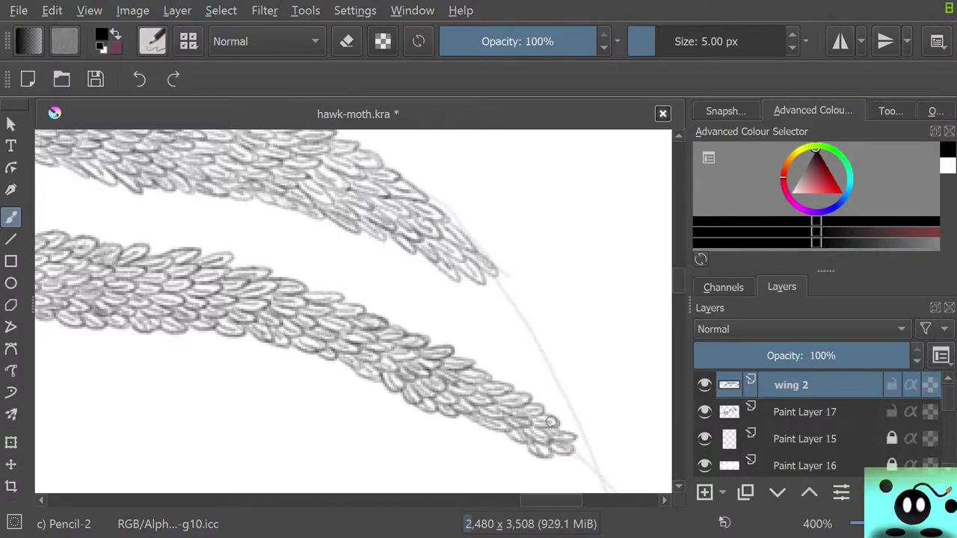
scroll(302, 376, "down", 6)
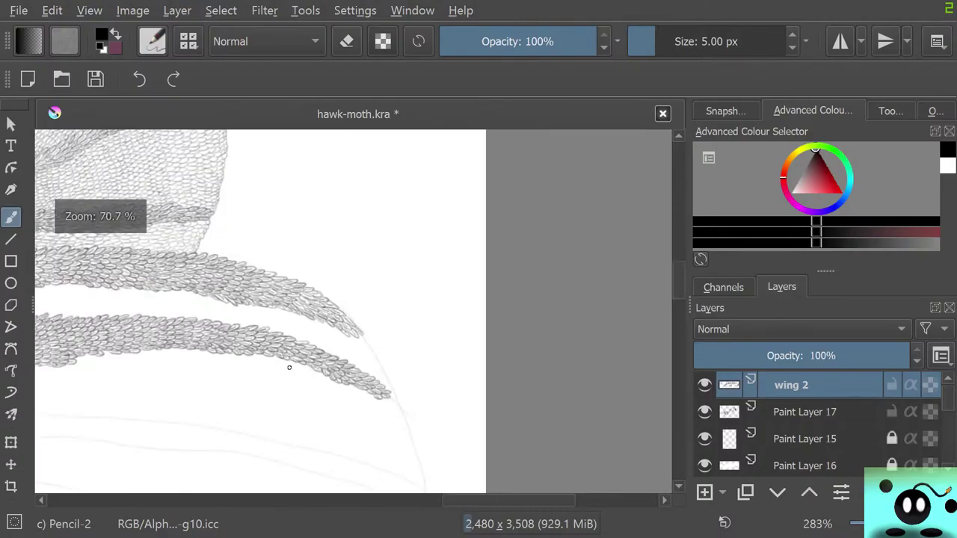
scroll(192, 346, "up", 2)
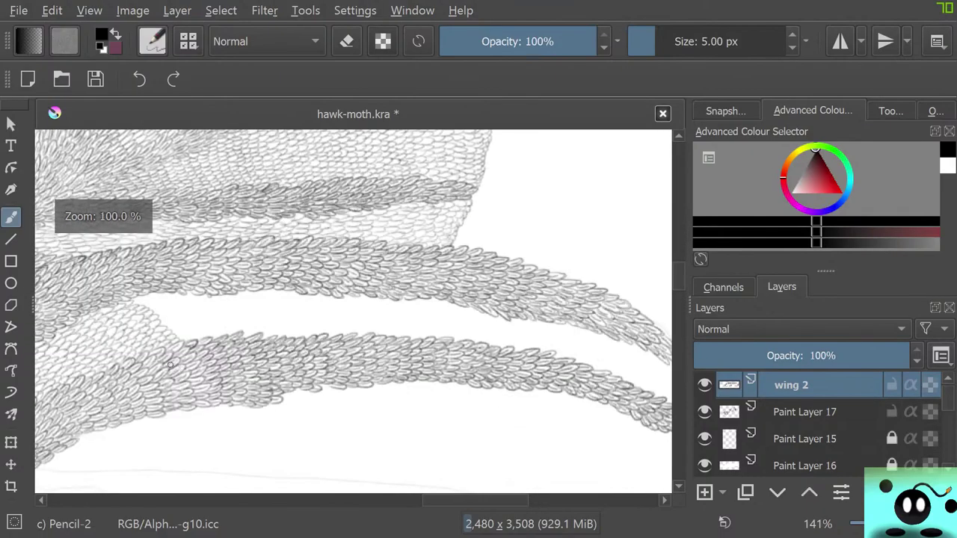
- Hide and show the wing 2 layer repeatedly to compare its shaded bands with the sketch and scales beneath
scroll(139, 354, "down", 5)
scroll(68, 336, "up", 3)
scroll(74, 340, "up", 3)
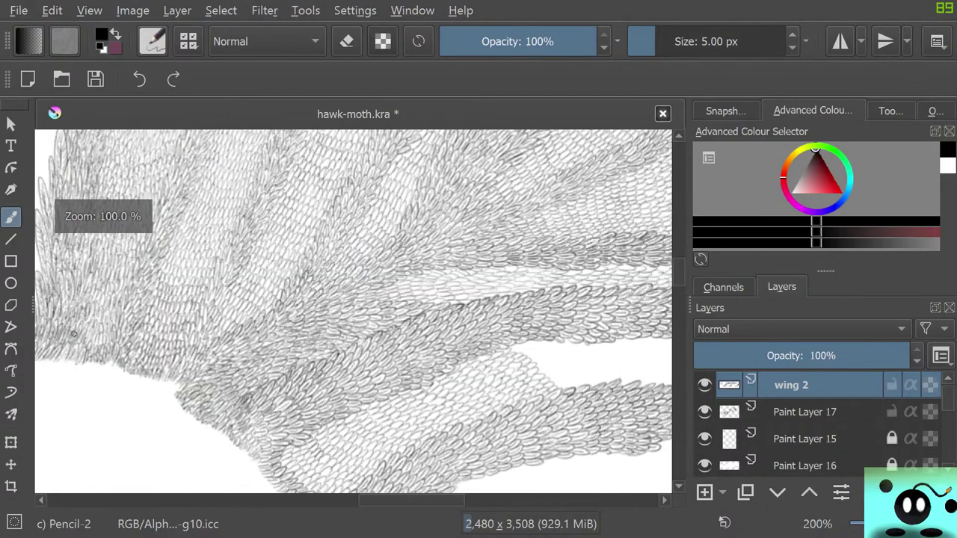
scroll(83, 344, "down", 5)
scroll(96, 350, "up", 3)
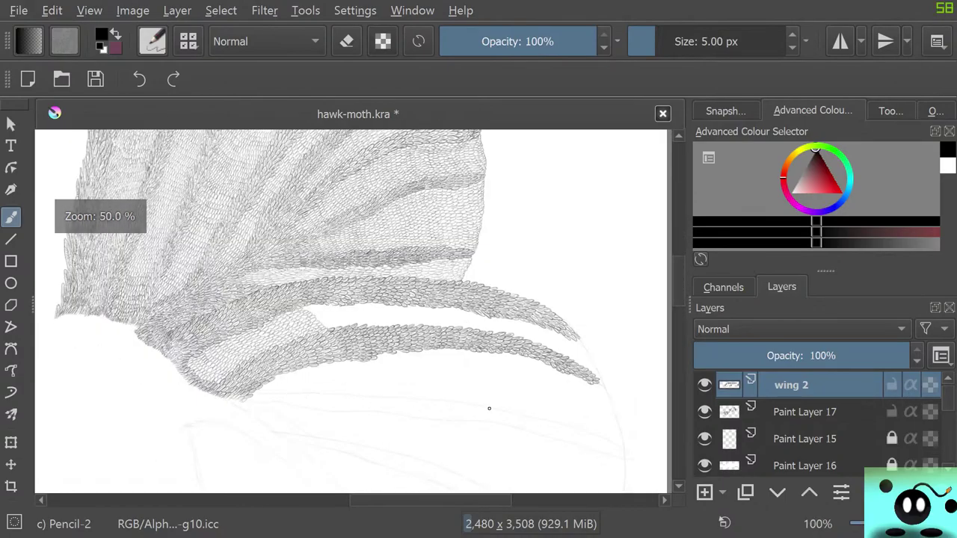
left_click(705, 385)
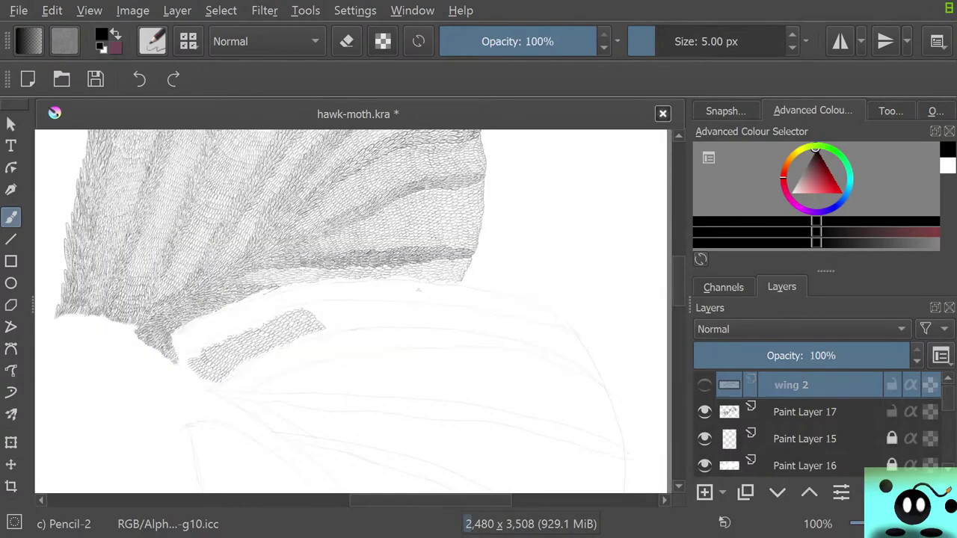
left_click(704, 385)
left_click(704, 385)
left_click(704, 385)
left_click(705, 385)
left_click(705, 385)
key("ctrl+z")
key("ctrl+shift+z")
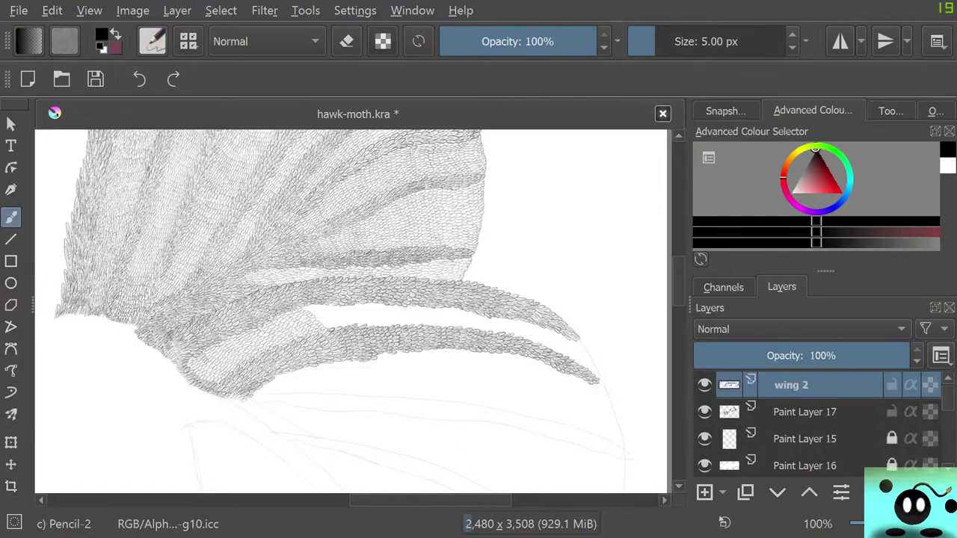
left_click(704, 385)
left_click(705, 384)
- Examine the two shaded lower bands up close and in relation to the whole wing
scroll(464, 320, "up", 2)
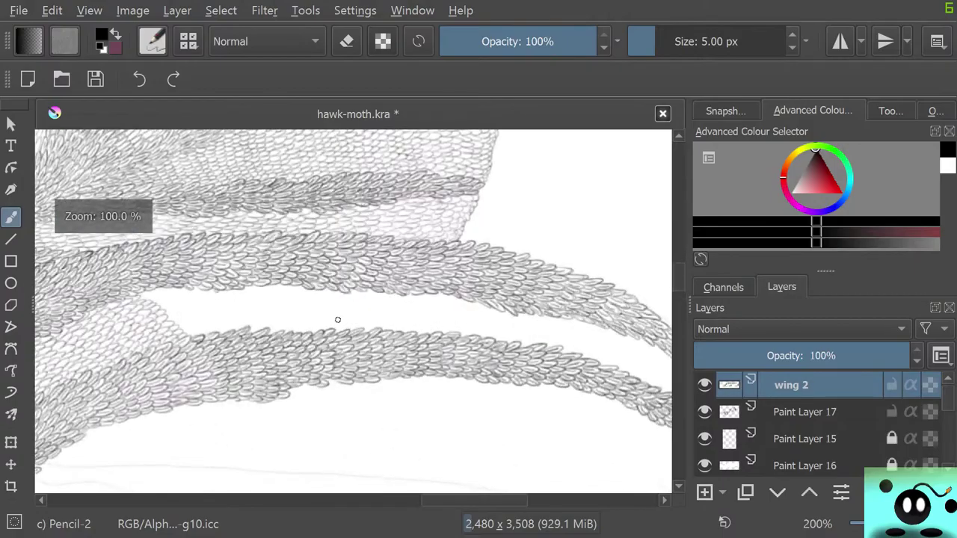
scroll(345, 336, "down", 4)
scroll(288, 318, "up", 4)
scroll(319, 344, "down", 2)
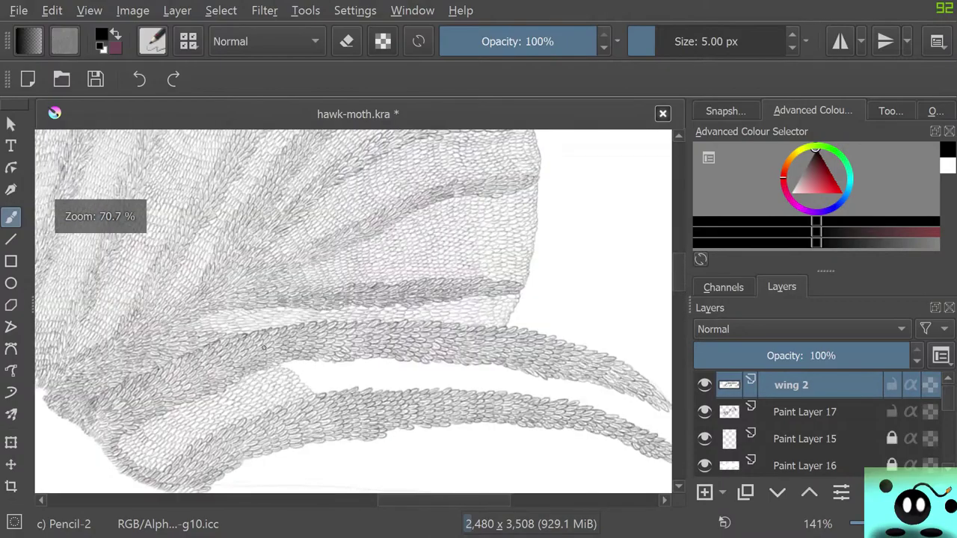
scroll(358, 366, "up", 2)
scroll(397, 389, "down", 2)
scroll(427, 409, "up", 4)
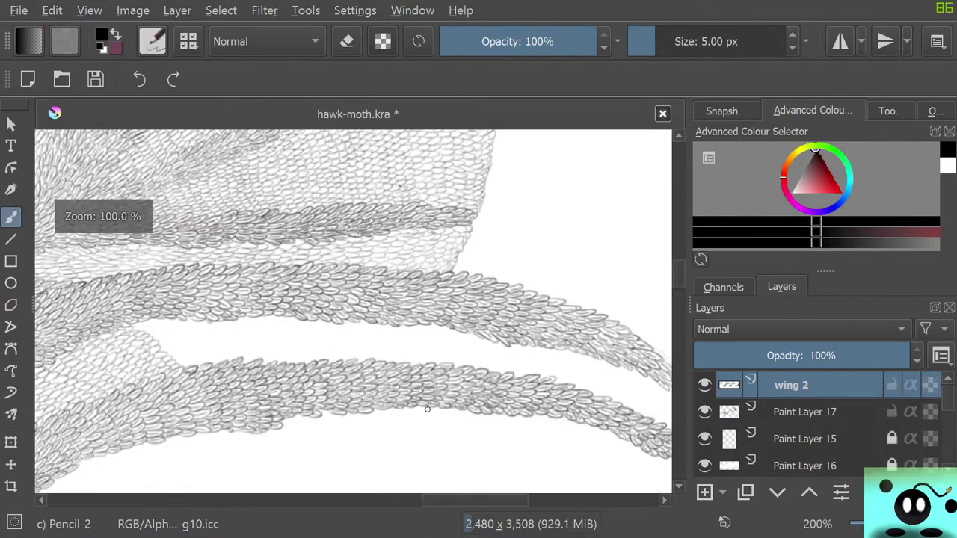
scroll(427, 409, "down", 7)
scroll(472, 322, "down", 1)
scroll(472, 321, "up", 4)
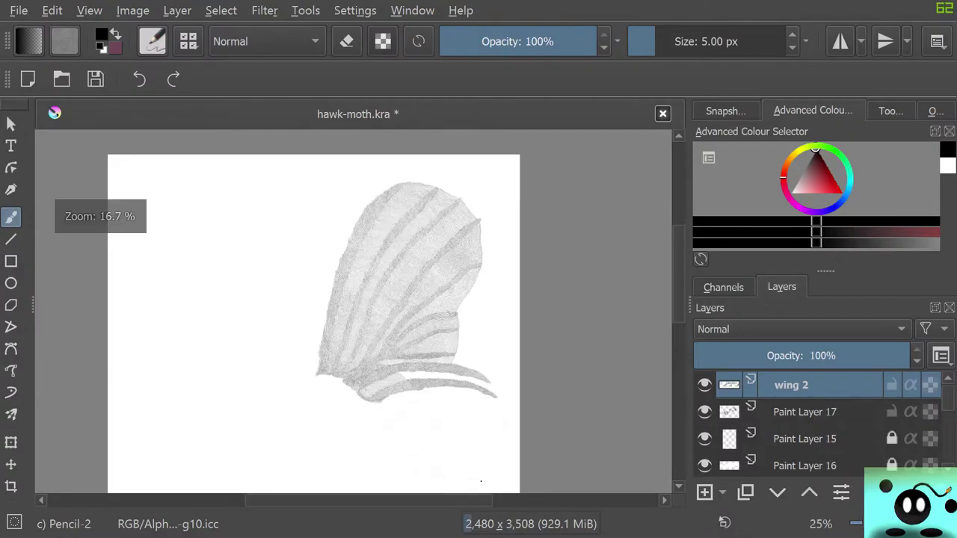
scroll(519, 395, "down", 4)
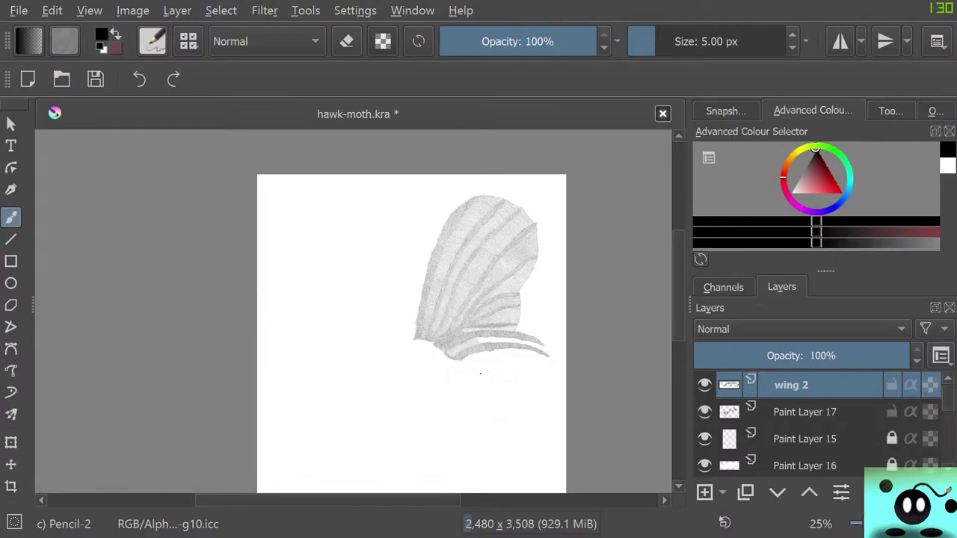
scroll(481, 358, "up", 2)
scroll(471, 344, "down", 1)
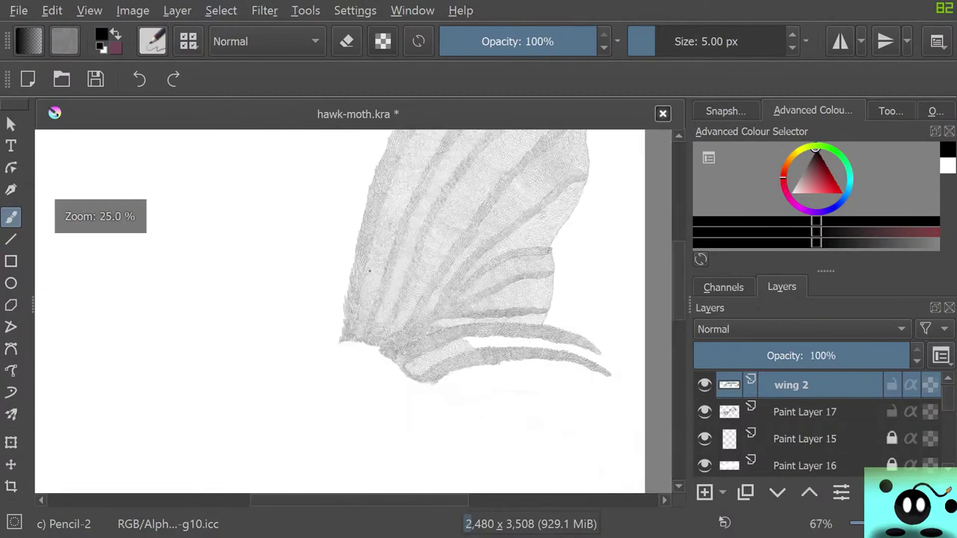
scroll(466, 339, "up", 3)
scroll(252, 260, "down", 3)
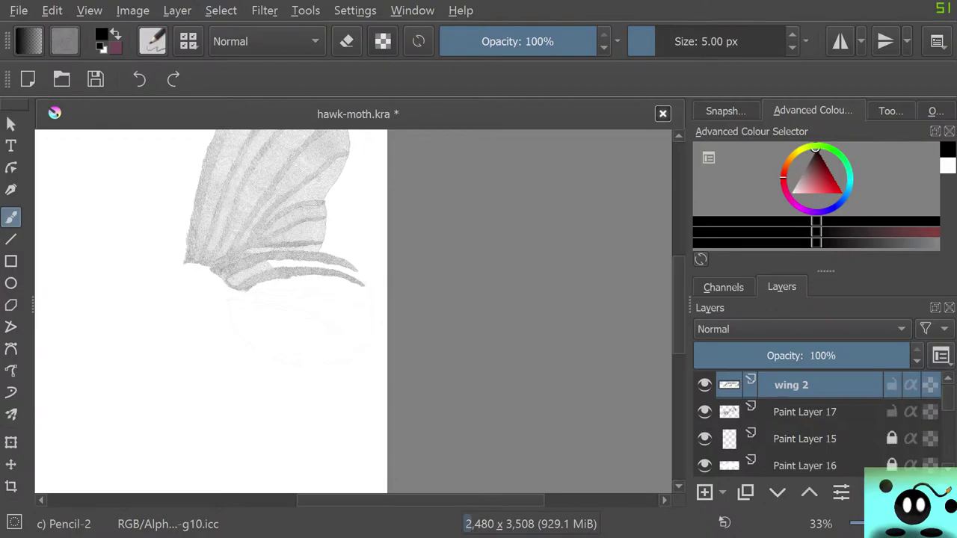
- Pencil rows of small light scales into the gap between the two dark bands on the wing 2 layer, extending the existing patch outward
scroll(179, 419, "up", 6)
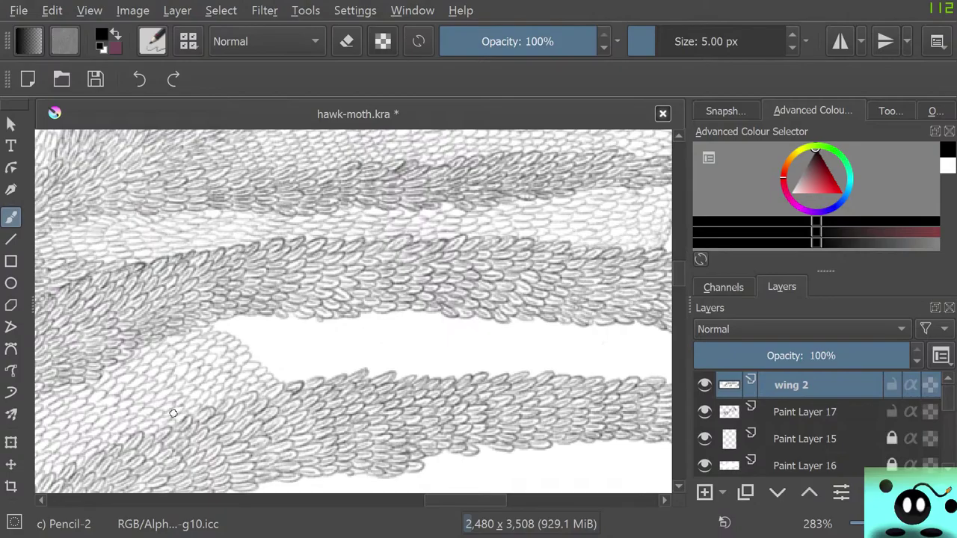
scroll(173, 413, "up", 2)
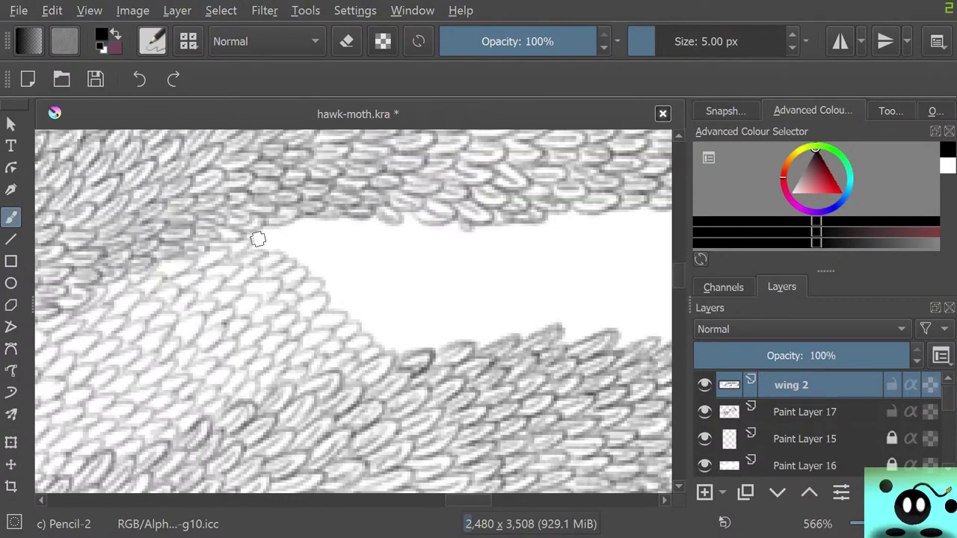
mouse_move(260, 246)
left_mouse_down()
mouse_move(302, 246)
mouse_move(283, 250)
mouse_move(314, 266)
mouse_move(300, 262)
mouse_move(304, 277)
mouse_move(318, 273)
mouse_move(338, 300)
mouse_move(360, 291)
mouse_move(343, 308)
mouse_move(372, 308)
mouse_move(358, 319)
mouse_move(366, 332)
mouse_move(397, 346)
left_mouse_up()
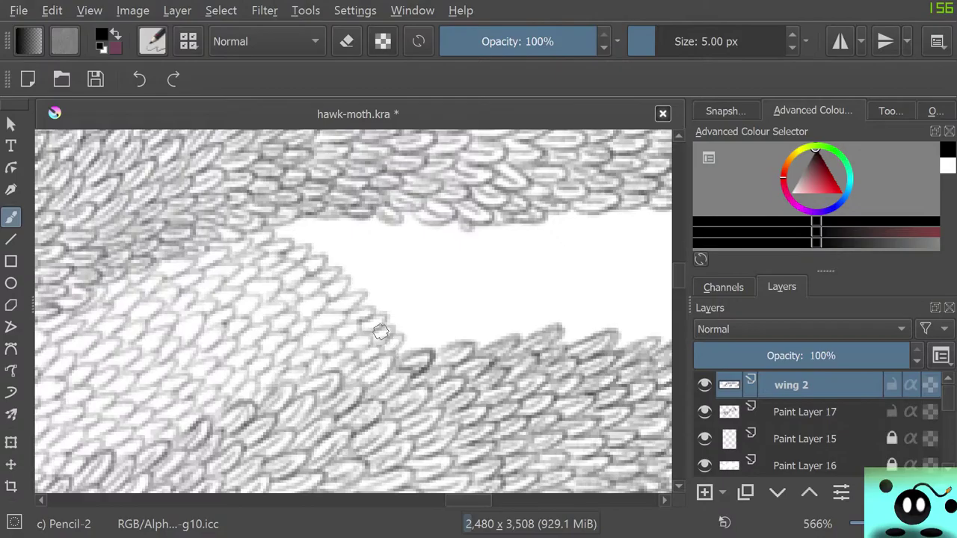
mouse_move(307, 221)
left_mouse_down()
mouse_move(315, 246)
mouse_move(355, 251)
mouse_move(321, 246)
mouse_move(364, 270)
mouse_move(344, 280)
mouse_move(370, 307)
mouse_move(354, 296)
mouse_move(410, 318)
mouse_move(384, 326)
mouse_move(393, 340)
mouse_move(430, 331)
mouse_move(395, 342)
mouse_move(422, 332)
left_mouse_up()
mouse_move(328, 232)
left_mouse_down()
mouse_move(377, 246)
mouse_move(366, 269)
mouse_move(402, 265)
mouse_move(379, 282)
mouse_move(428, 294)
mouse_move(410, 312)
mouse_move(423, 323)
mouse_move(449, 315)
mouse_move(441, 343)
left_mouse_up()
mouse_move(374, 210)
left_mouse_down()
mouse_move(361, 234)
mouse_move(394, 261)
mouse_move(411, 260)
mouse_move(434, 286)
mouse_move(429, 307)
mouse_move(426, 291)
mouse_move(431, 304)
mouse_move(459, 310)
mouse_move(456, 327)
mouse_move(471, 344)
left_mouse_up()
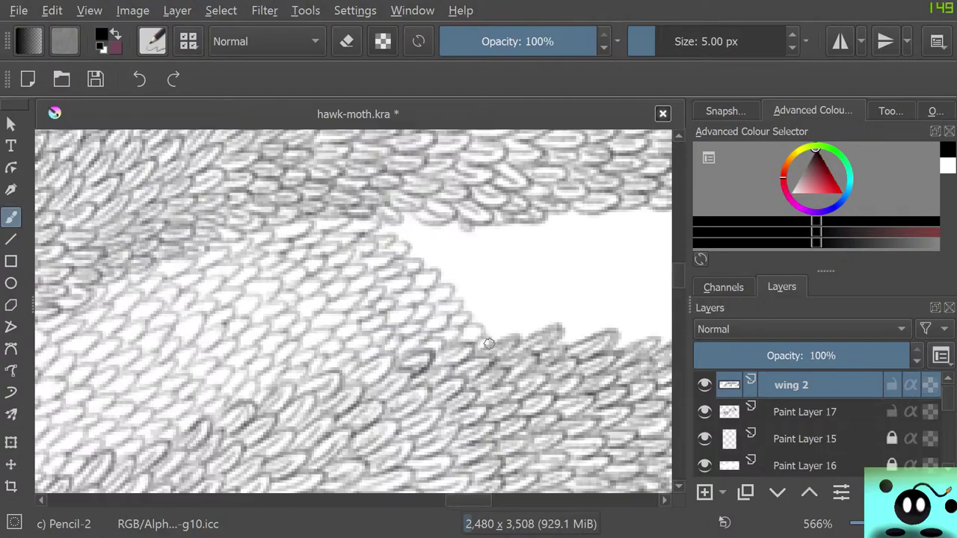
mouse_move(412, 214)
left_mouse_down()
mouse_move(397, 232)
mouse_move(405, 247)
mouse_move(438, 249)
mouse_move(434, 268)
mouse_move(447, 282)
mouse_move(473, 276)
mouse_move(452, 292)
mouse_move(461, 304)
mouse_move(491, 304)
mouse_move(484, 339)
left_mouse_up()
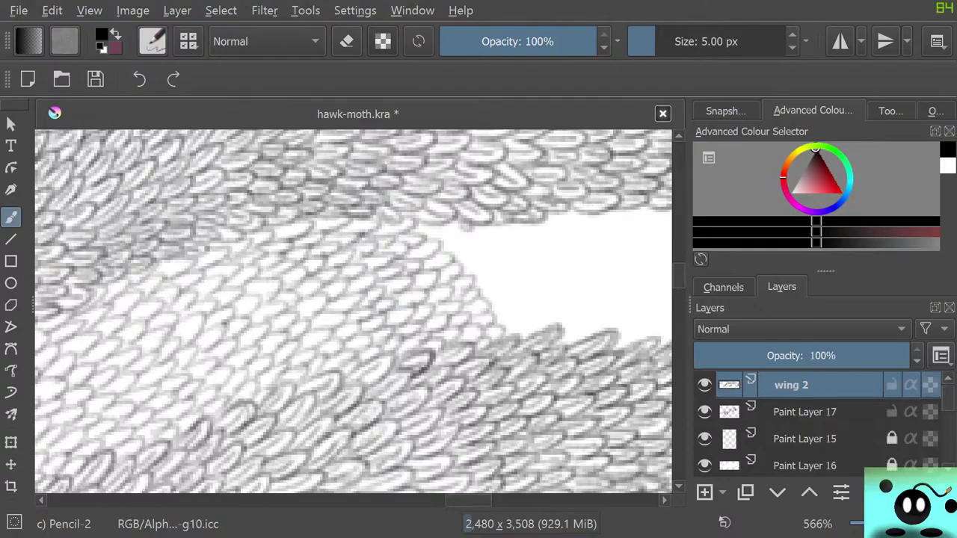
- Carry the light scale rows further outward along the gap, spanning from the upper band to the lower one
left_click_drag(469, 500, 494, 500)
scroll(482, 479, "left", 3)
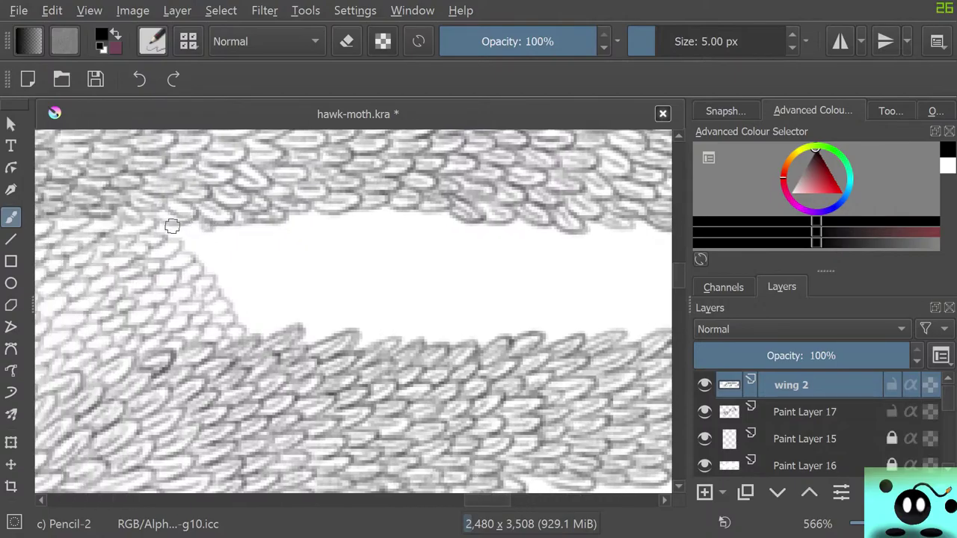
mouse_move(171, 235)
left_mouse_down()
mouse_move(188, 255)
mouse_move(228, 265)
mouse_move(204, 276)
mouse_move(214, 282)
mouse_move(207, 259)
mouse_move(213, 263)
mouse_move(193, 281)
mouse_move(228, 282)
mouse_move(218, 279)
mouse_move(235, 292)
mouse_move(219, 295)
mouse_move(246, 309)
mouse_move(236, 311)
mouse_move(244, 334)
left_mouse_up()
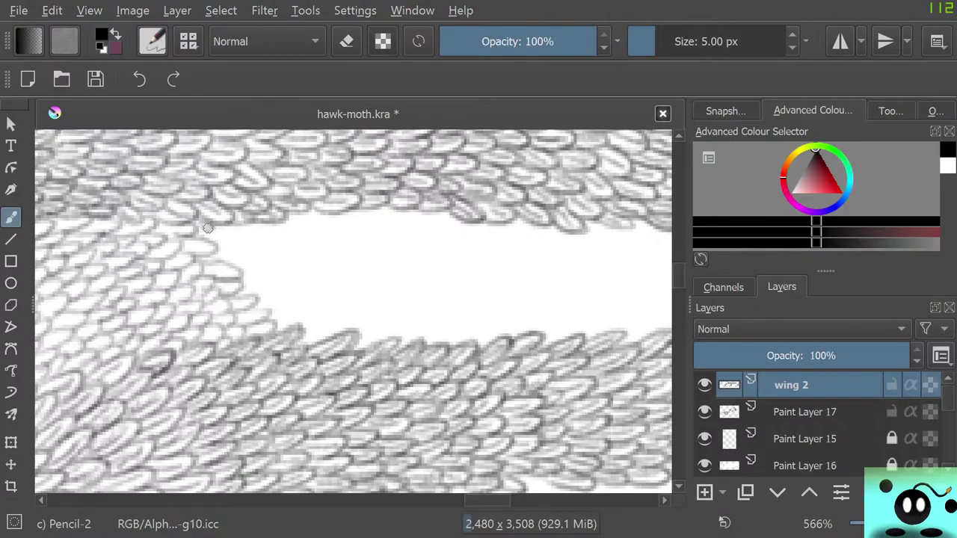
mouse_move(207, 227)
left_mouse_down()
mouse_move(238, 243)
mouse_move(215, 261)
mouse_move(257, 263)
mouse_move(232, 269)
mouse_move(251, 299)
mouse_move(285, 293)
mouse_move(265, 315)
mouse_move(297, 315)
mouse_move(273, 326)
mouse_move(303, 335)
left_mouse_up()
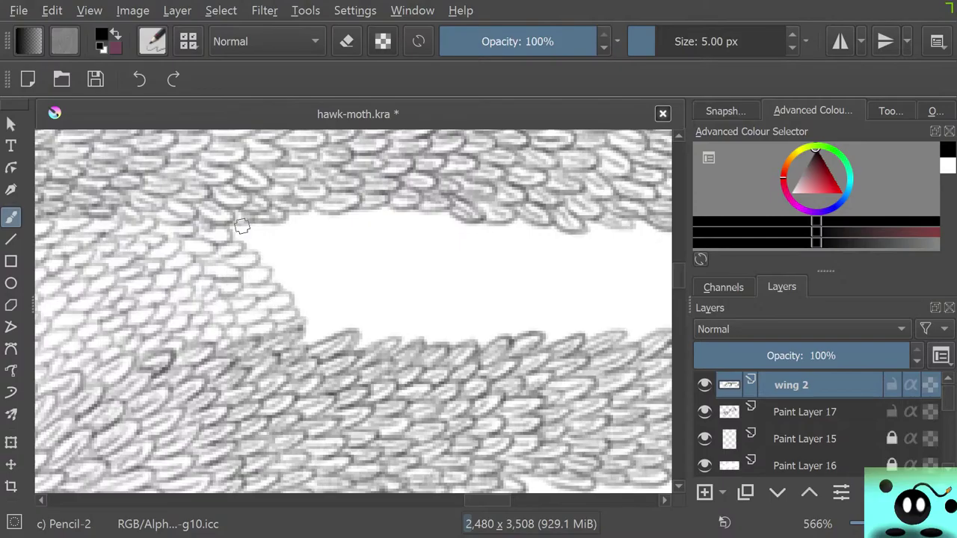
- Undo the most recently drawn light scales at the outer edge of the patch between the bands
key("ctrl+z")
key("ctrl+z")
key("ctrl+z")
key("ctrl+z")
key("ctrl+z")
key("ctrl+z")
key("ctrl+z")
key("ctrl+z")
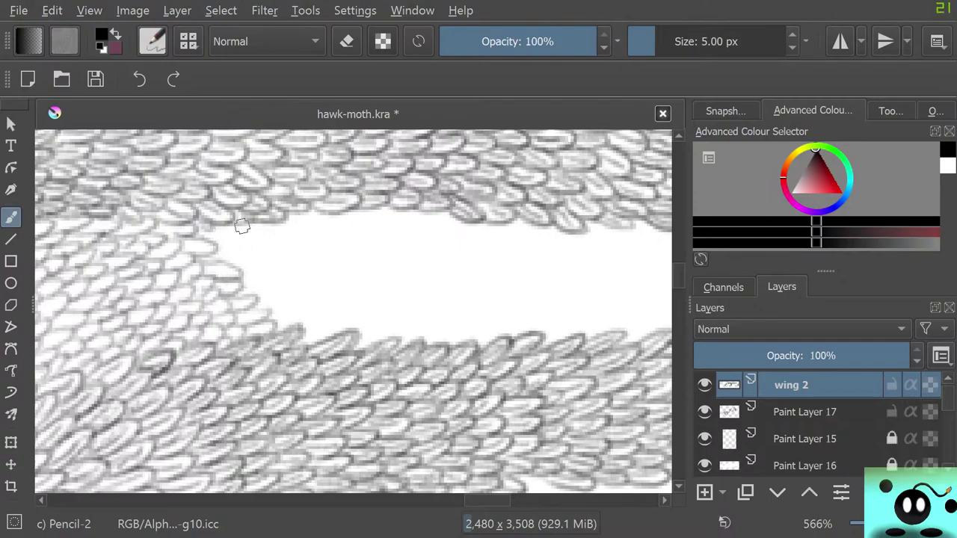
key("ctrl+z")
key("ctrl+z")
key("ctrl+z")
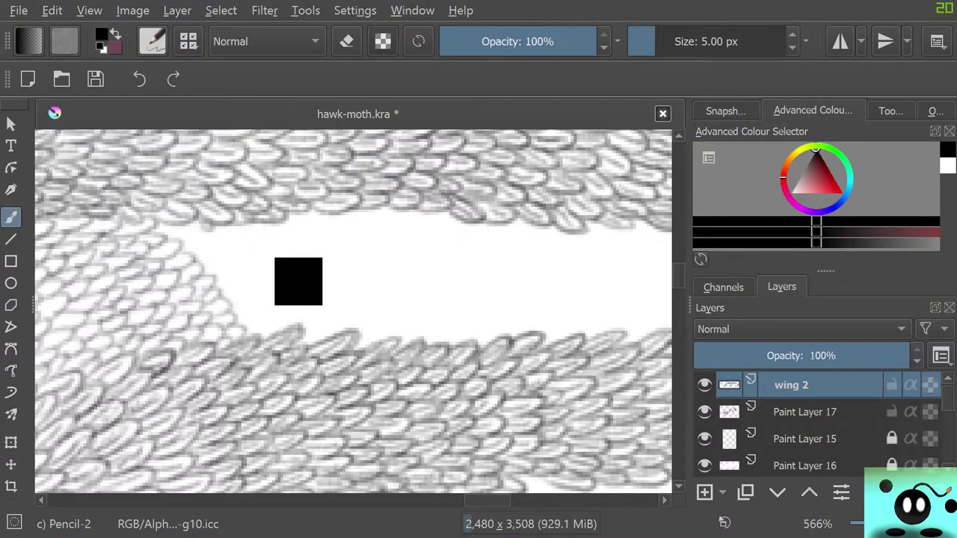
key("ctrl+z")
key("ctrl+z")
key("ctrl+z")
key("ctrl+z")
key("ctrl+z")
key("ctrl+z")
key("ctrl+z")
key("ctrl+z")
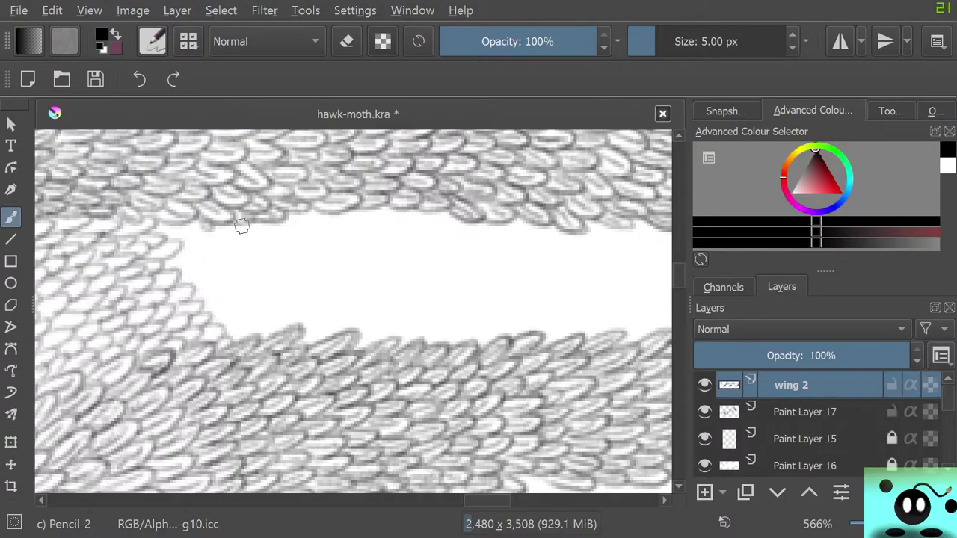
key("ctrl+z")
key("ctrl+z")
key("ctrl+z")
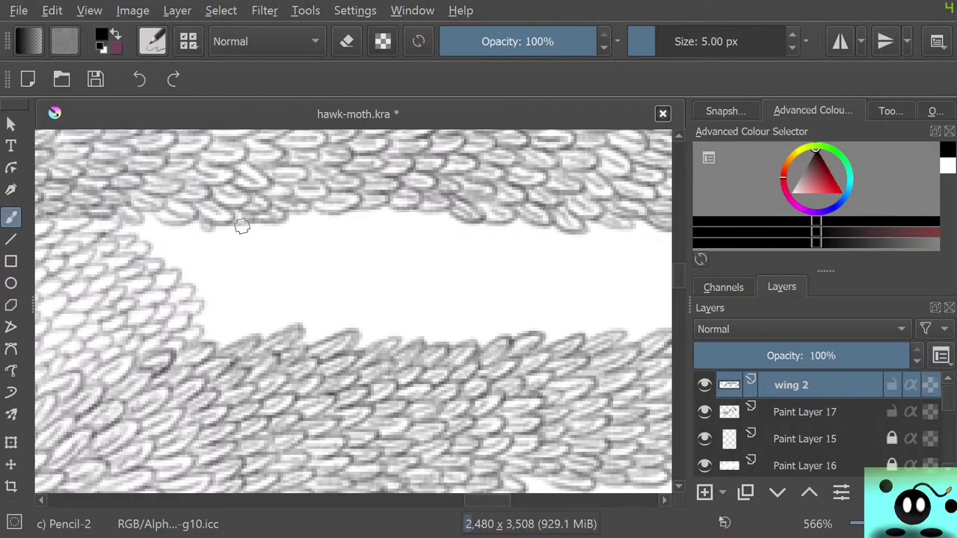
- Inspect the gap between the bands and toggle the wing 2 layer's visibility to check which layer holds the light scales
scroll(242, 226, "down", 4)
scroll(327, 429, "up", 1)
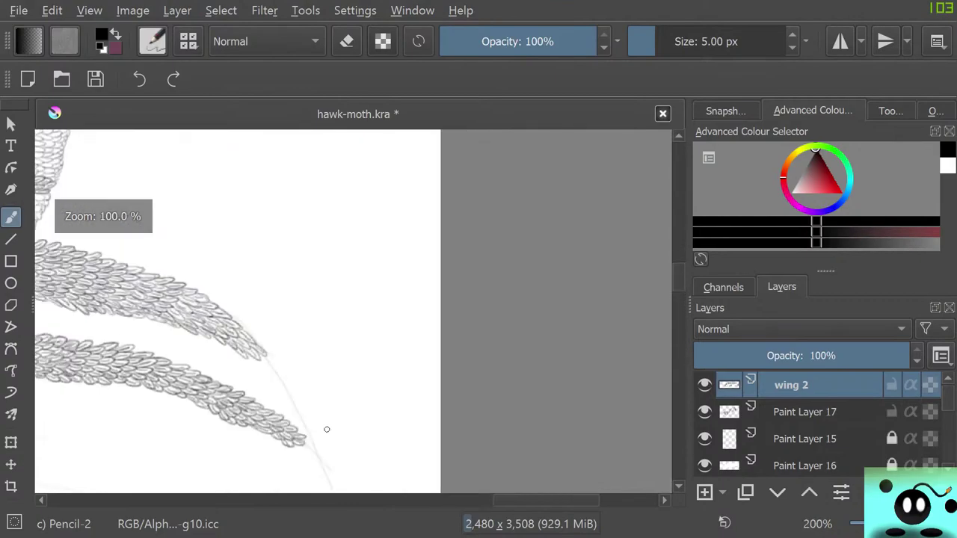
scroll(327, 429, "down", 1)
scroll(224, 432, "up", 4)
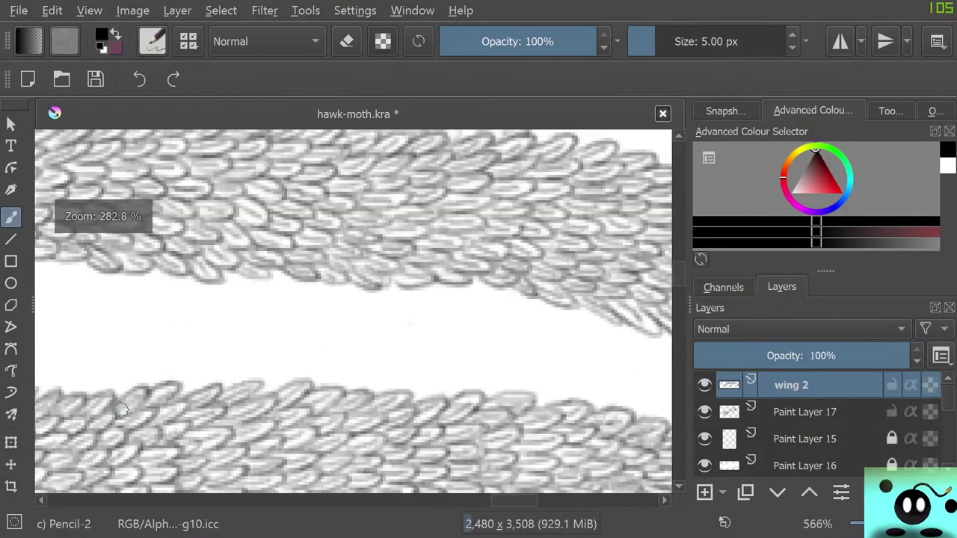
scroll(121, 410, "down", 3)
scroll(157, 395, "up", 3)
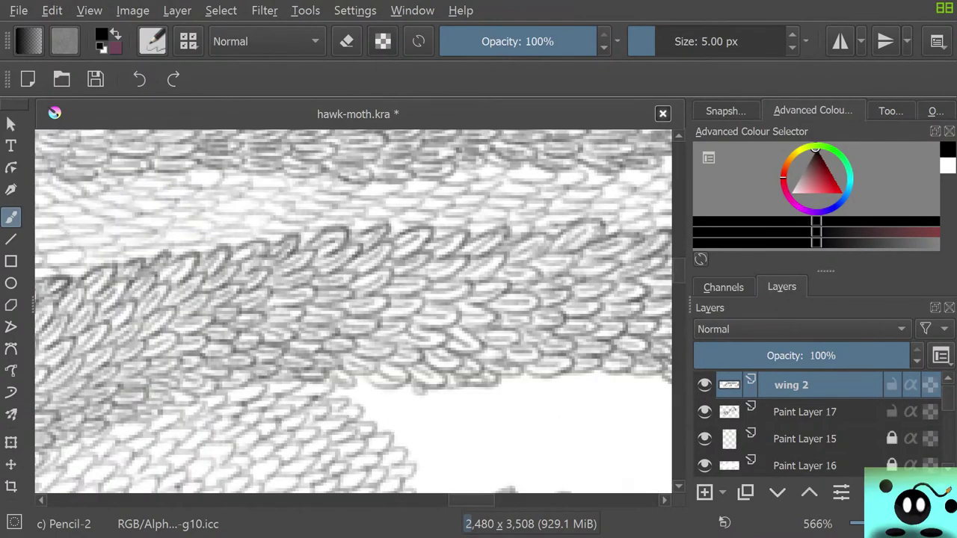
left_click(705, 385)
scroll(350, 366, "down", 3)
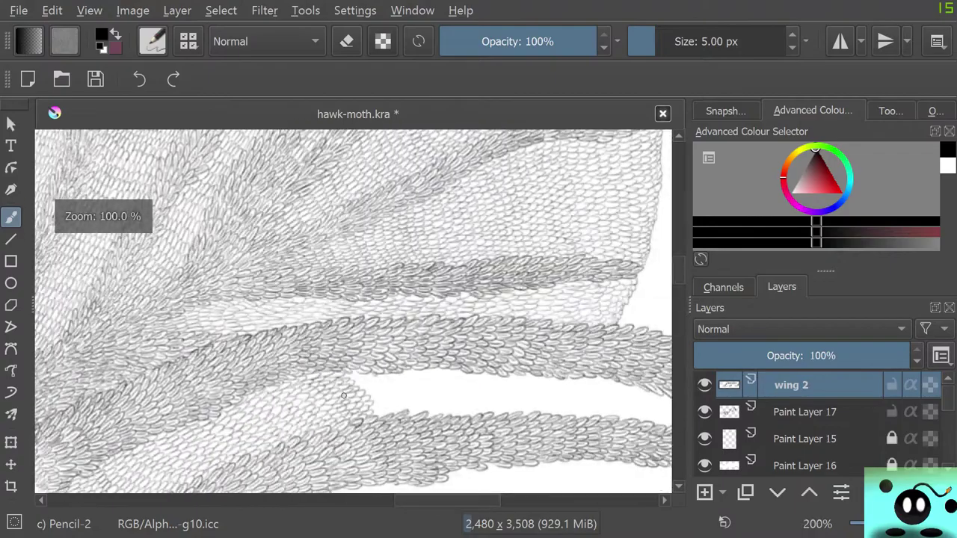
scroll(341, 400, "up", 3)
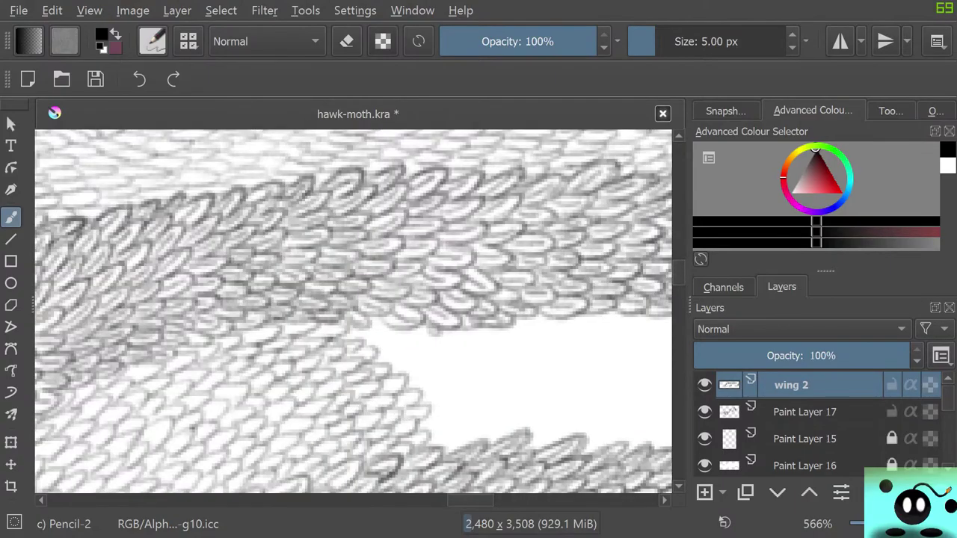
key("Page_Down")
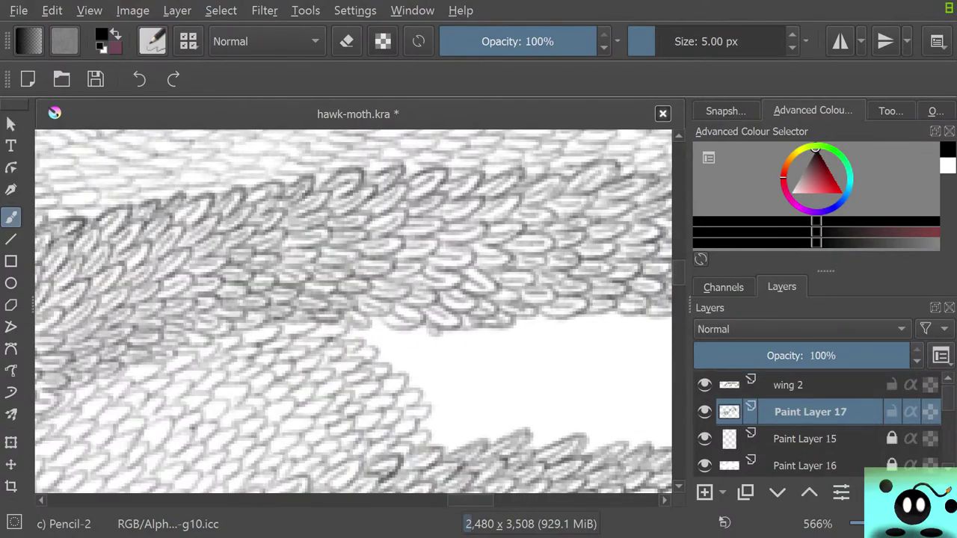
left_click(704, 384)
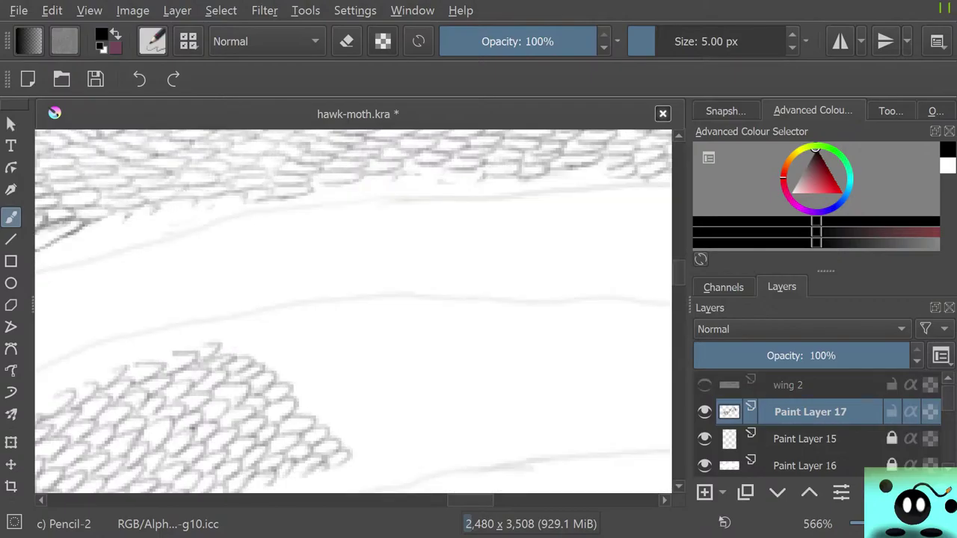
left_click(705, 385)
- Erase the newly added light scales between the bands from the wing 2 layer with the 50 px circle eraser
left_click(791, 385)
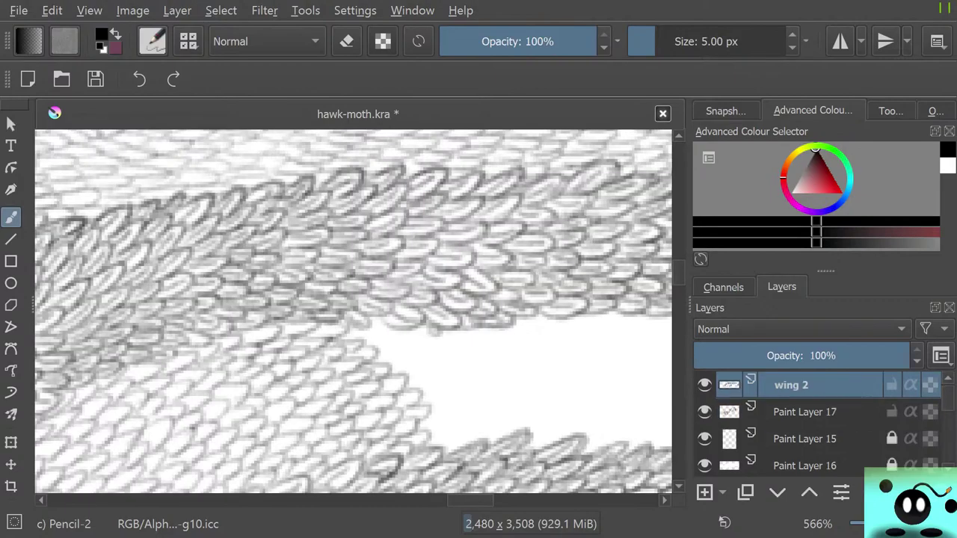
key("/")
mouse_move(305, 401)
left_mouse_down()
mouse_move(295, 389)
mouse_move(308, 383)
mouse_move(314, 416)
mouse_move(352, 427)
mouse_move(418, 406)
mouse_move(386, 380)
mouse_move(341, 371)
mouse_move(261, 367)
mouse_move(246, 376)
mouse_move(333, 375)
mouse_move(322, 372)
left_mouse_up()
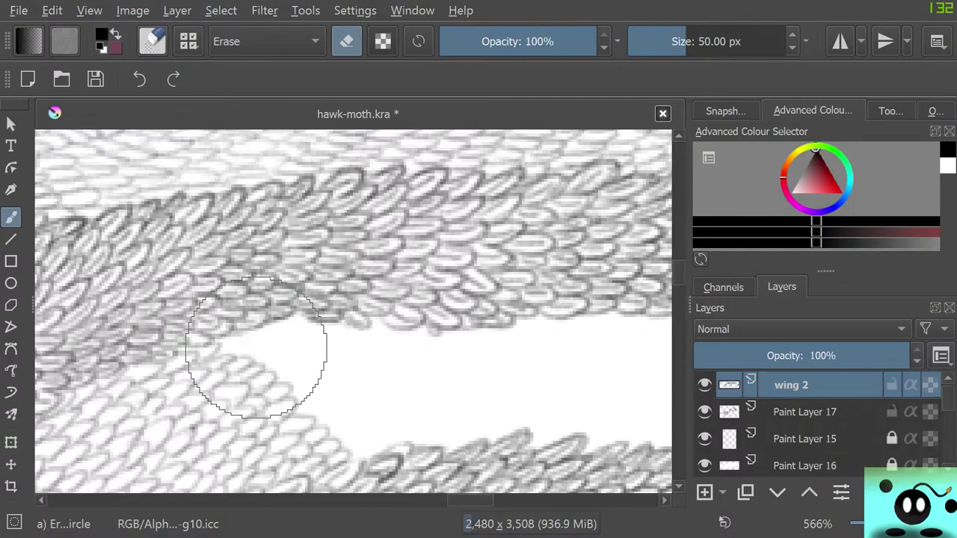
- Fill the inner, tapered end of the gap on Paint Layer 17 with light scales using the 5 px Pencil-2 brush
left_click(804, 412)
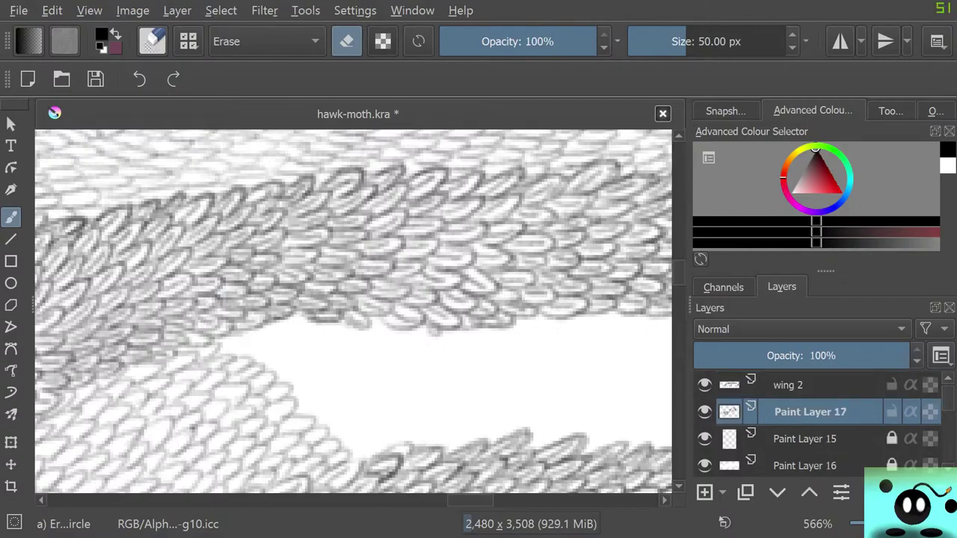
key("/")
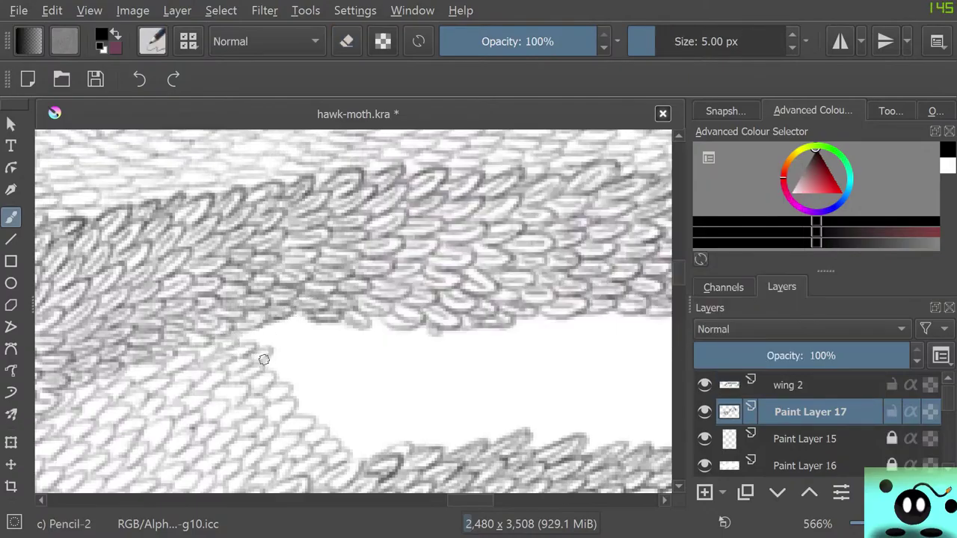
mouse_move(264, 360)
left_mouse_down()
mouse_move(293, 398)
mouse_move(295, 374)
mouse_move(284, 382)
mouse_move(302, 390)
mouse_move(287, 395)
mouse_move(297, 405)
mouse_move(323, 403)
mouse_move(314, 416)
mouse_move(335, 440)
mouse_move(367, 435)
mouse_move(353, 462)
left_mouse_up()
mouse_move(247, 327)
left_mouse_down()
mouse_move(284, 334)
mouse_move(268, 346)
mouse_move(283, 360)
mouse_move(322, 348)
mouse_move(299, 352)
mouse_move(337, 363)
mouse_move(313, 382)
mouse_move(328, 397)
mouse_move(355, 391)
mouse_move(340, 400)
mouse_move(360, 423)
mouse_move(387, 436)
left_mouse_up()
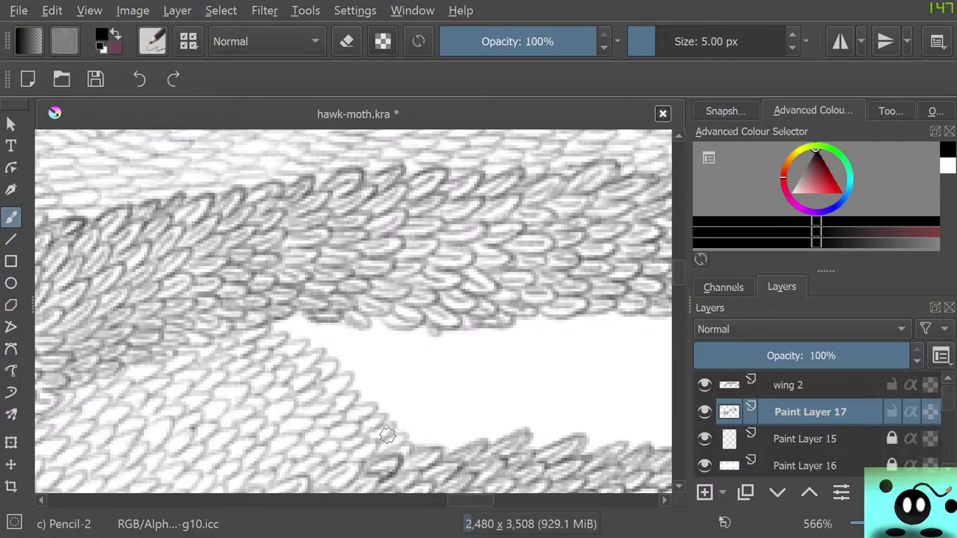
mouse_move(285, 326)
left_mouse_down()
mouse_move(299, 336)
mouse_move(351, 335)
mouse_move(378, 385)
mouse_move(367, 397)
mouse_move(410, 407)
mouse_move(405, 435)
left_mouse_up()
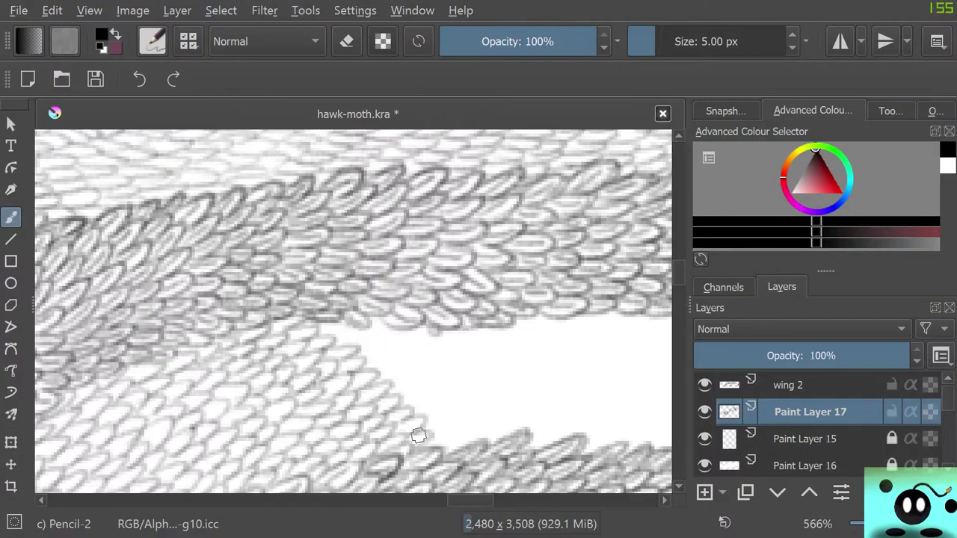
left_click_drag(336, 320, 427, 353)
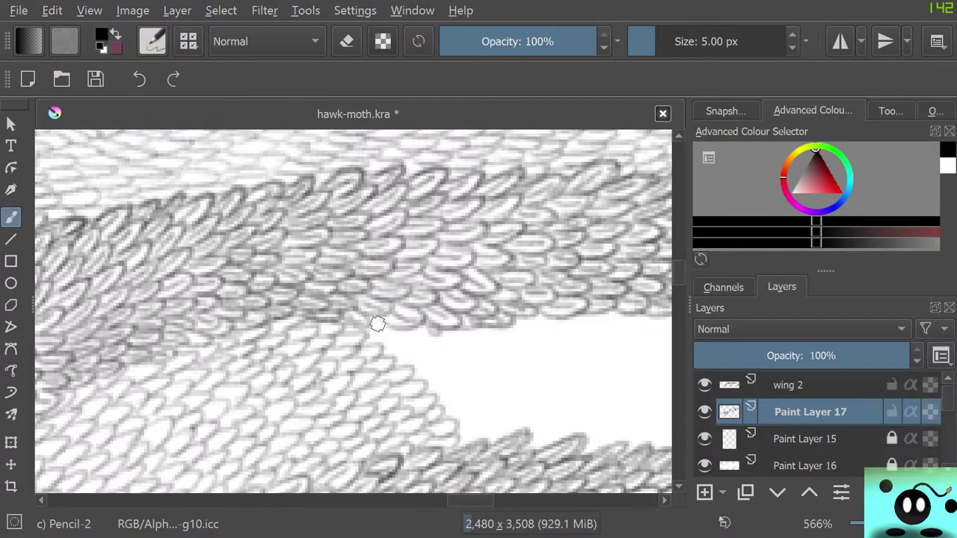
mouse_move(377, 324)
left_mouse_down()
mouse_move(381, 349)
mouse_move(411, 345)
mouse_move(404, 370)
mouse_move(422, 381)
mouse_move(452, 375)
mouse_move(435, 399)
mouse_move(467, 410)
mouse_move(454, 414)
mouse_move(455, 424)
mouse_move(484, 427)
left_mouse_up()
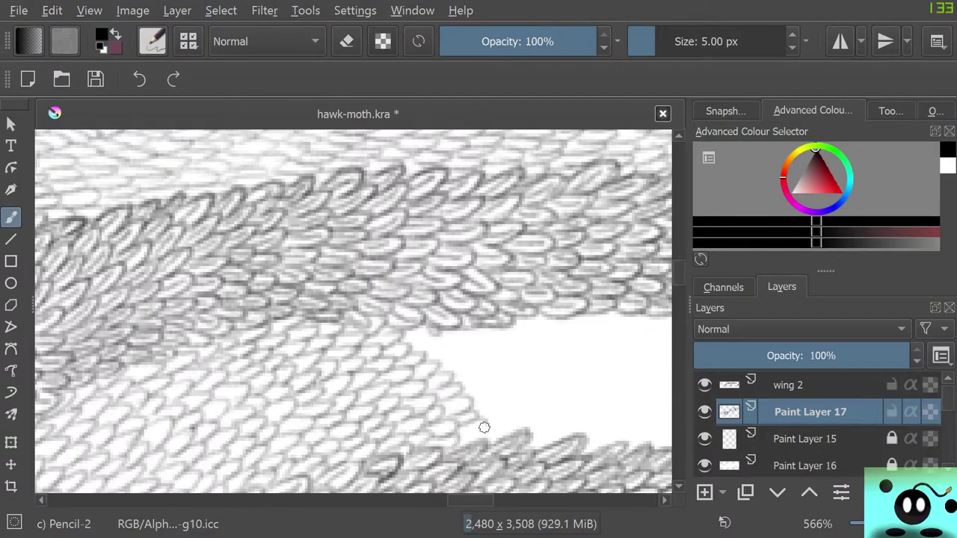
mouse_move(466, 333)
left_mouse_down()
mouse_move(418, 325)
mouse_move(408, 342)
mouse_move(439, 342)
mouse_move(437, 363)
mouse_move(474, 373)
mouse_move(466, 392)
mouse_move(474, 406)
mouse_move(494, 401)
mouse_move(488, 432)
left_mouse_up()
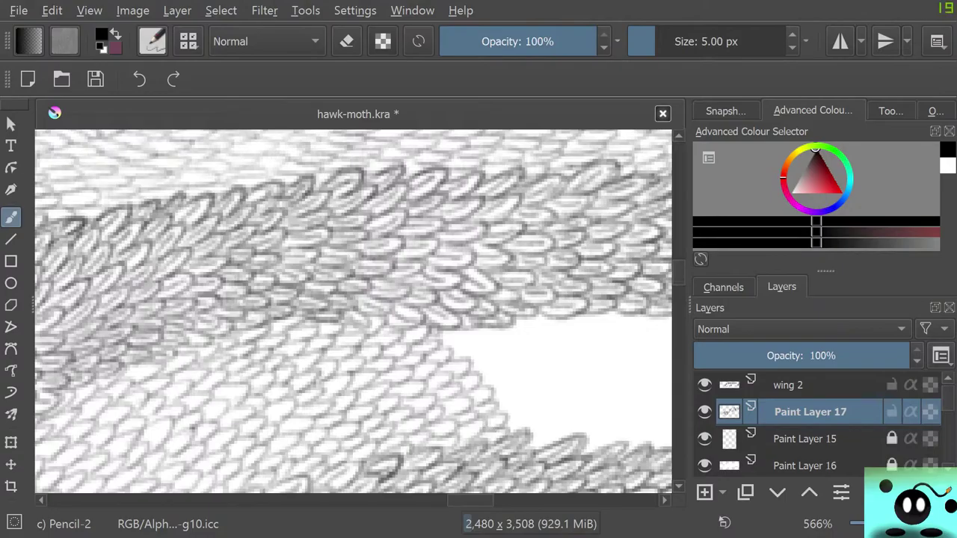
- Extend the light scales outward in columns from the upper dark band to the lower one, up to the upper band's protruding dark scales
mouse_move(470, 500)
left_mouse_down()
mouse_move(520, 500)
mouse_move(486, 501)
left_mouse_up()
mouse_move(239, 332)
left_mouse_down()
mouse_move(243, 358)
mouse_move(280, 356)
mouse_move(260, 371)
mouse_move(298, 376)
mouse_move(271, 388)
mouse_move(301, 398)
mouse_move(280, 402)
mouse_move(308, 431)
left_mouse_up()
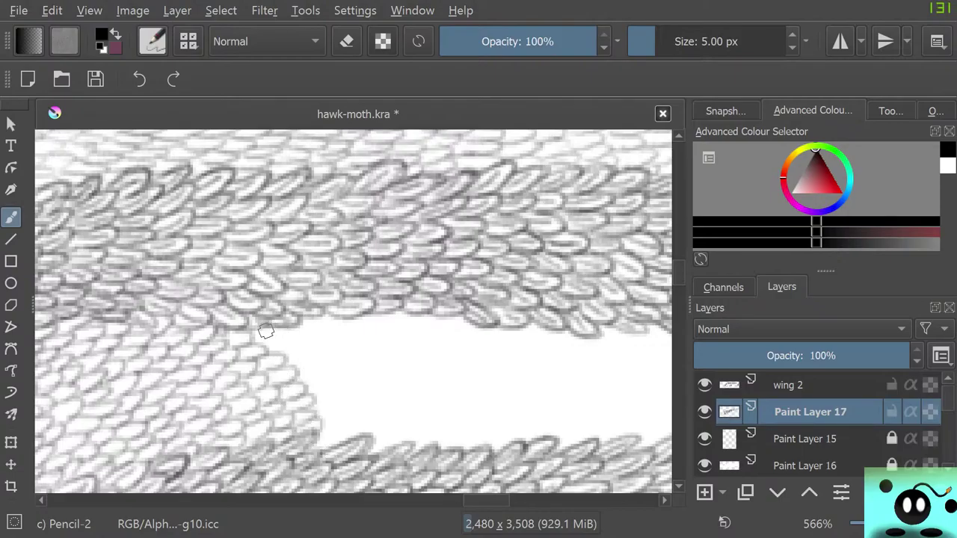
mouse_move(266, 332)
left_mouse_down()
mouse_move(286, 360)
mouse_move(312, 356)
mouse_move(297, 375)
mouse_move(331, 377)
mouse_move(303, 390)
mouse_move(330, 404)
mouse_move(316, 421)
mouse_move(339, 416)
mouse_move(316, 430)
left_mouse_up()
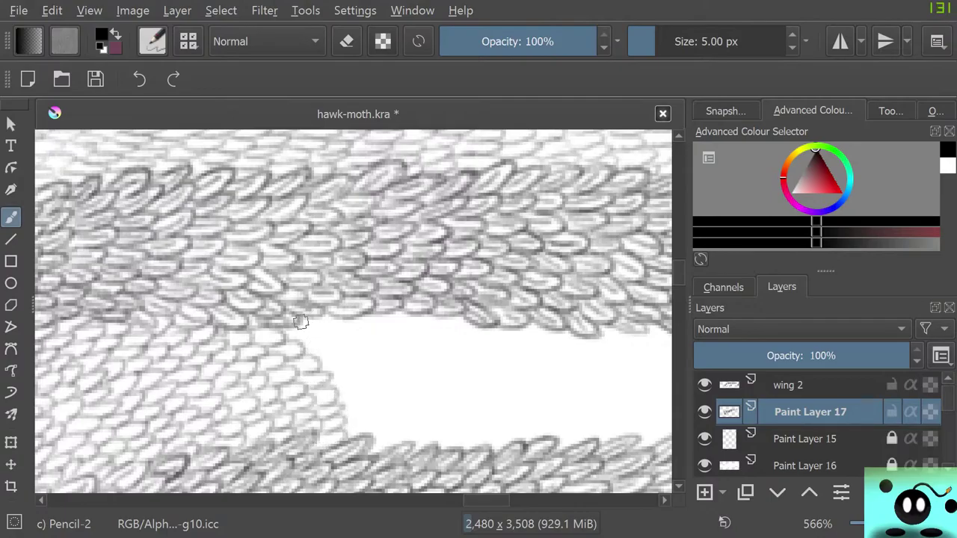
mouse_move(300, 321)
left_mouse_down()
mouse_move(316, 339)
mouse_move(309, 353)
mouse_move(342, 359)
mouse_move(324, 379)
mouse_move(363, 380)
mouse_move(340, 395)
mouse_move(359, 411)
mouse_move(338, 424)
mouse_move(377, 427)
mouse_move(342, 437)
mouse_move(377, 441)
left_mouse_up()
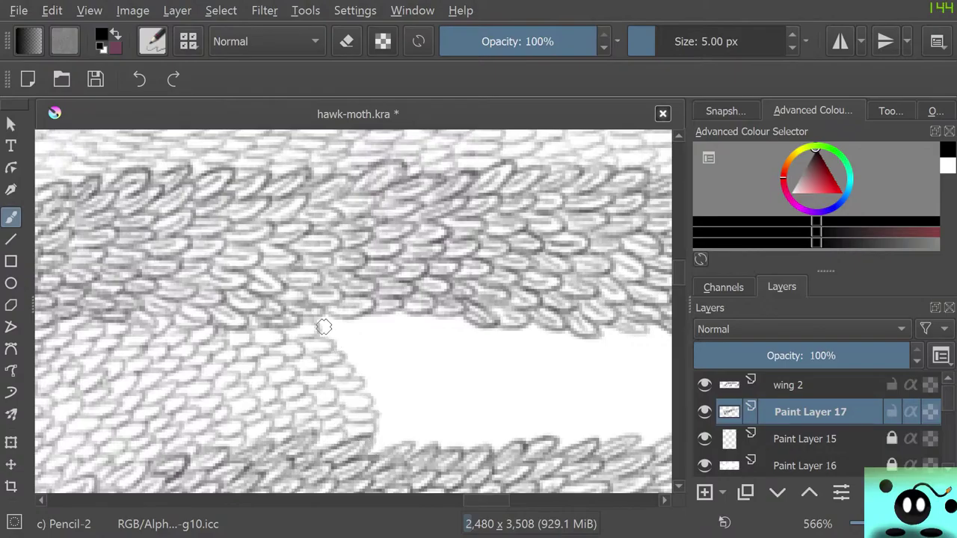
mouse_move(335, 317)
left_mouse_down()
mouse_move(358, 335)
mouse_move(335, 352)
mouse_move(359, 362)
mouse_move(350, 375)
mouse_move(388, 377)
mouse_move(364, 391)
mouse_move(386, 402)
mouse_move(376, 423)
mouse_move(404, 424)
mouse_move(379, 453)
left_mouse_up()
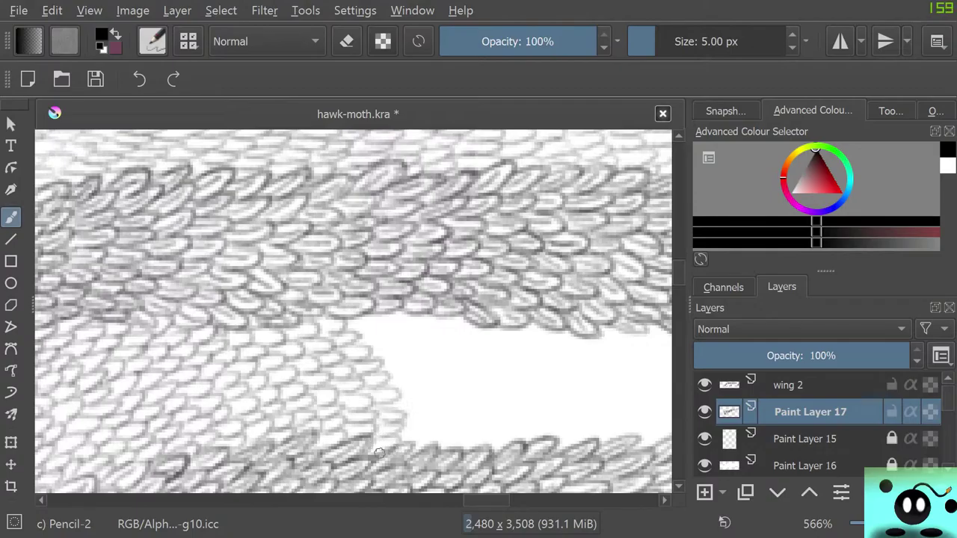
mouse_move(357, 325)
left_mouse_down()
mouse_move(404, 348)
mouse_move(375, 354)
mouse_move(377, 370)
mouse_move(396, 375)
mouse_move(391, 386)
mouse_move(420, 401)
mouse_move(396, 414)
mouse_move(412, 428)
mouse_move(403, 391)
left_mouse_up()
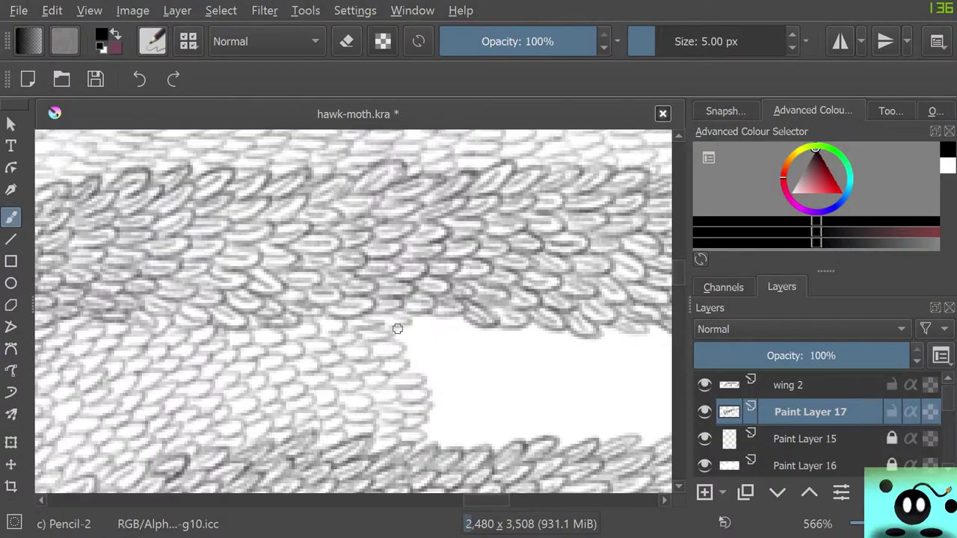
mouse_move(397, 329)
left_mouse_down()
mouse_move(425, 357)
mouse_move(410, 376)
mouse_move(447, 386)
mouse_move(423, 411)
mouse_move(432, 425)
mouse_move(450, 424)
mouse_move(425, 434)
mouse_move(453, 441)
mouse_move(442, 311)
mouse_move(421, 317)
mouse_move(433, 330)
mouse_move(424, 349)
mouse_move(438, 365)
mouse_move(465, 368)
mouse_move(443, 403)
mouse_move(474, 416)
mouse_move(442, 436)
left_mouse_up()
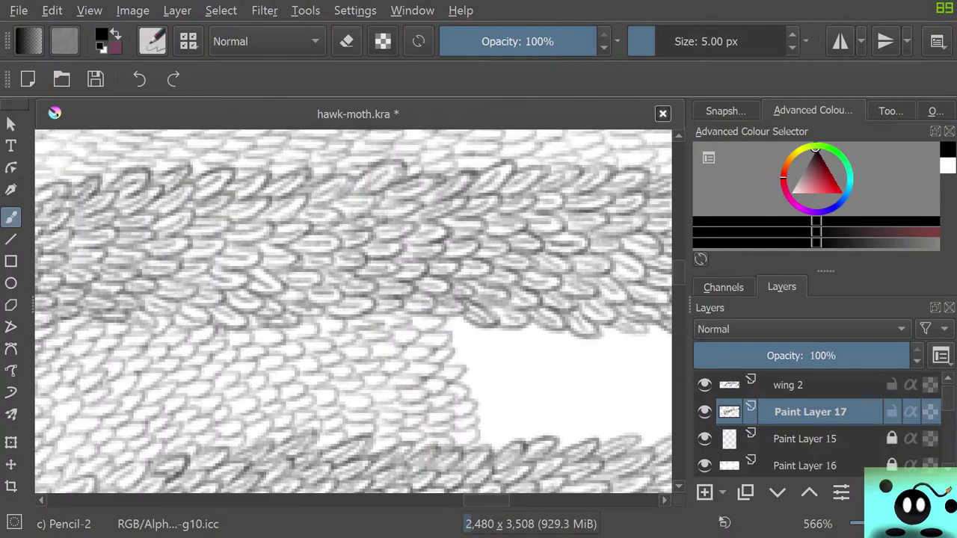
- Add more columns of small light scales beneath the upper band's protruding dark scales, reaching down to the lower band
left_click_drag(486, 500, 514, 501)
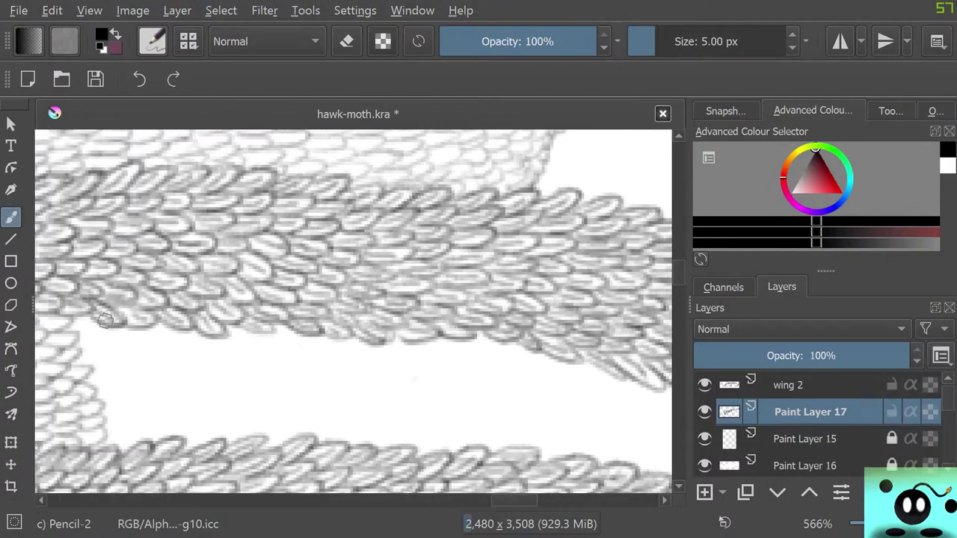
mouse_move(79, 317)
left_mouse_down()
mouse_move(102, 338)
mouse_move(79, 344)
mouse_move(83, 361)
mouse_move(117, 363)
mouse_move(81, 378)
mouse_move(93, 374)
mouse_move(118, 394)
mouse_move(94, 397)
mouse_move(123, 426)
mouse_move(97, 432)
mouse_move(119, 446)
left_mouse_up()
mouse_move(116, 326)
left_mouse_down()
mouse_move(109, 353)
mouse_move(138, 366)
mouse_move(120, 367)
mouse_move(120, 389)
mouse_move(147, 382)
mouse_move(124, 390)
mouse_move(157, 405)
mouse_move(118, 429)
left_mouse_up()
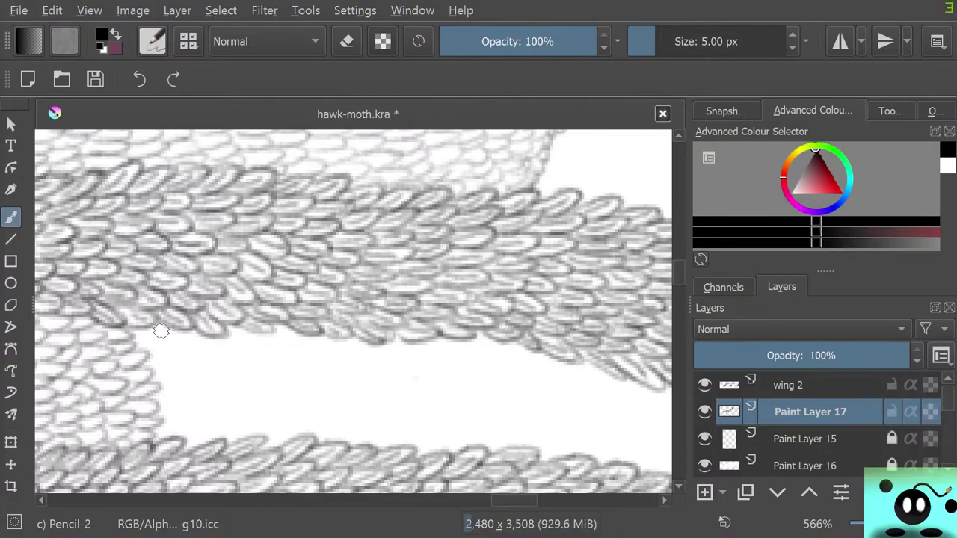
mouse_move(144, 329)
left_mouse_down()
mouse_move(148, 361)
mouse_move(169, 359)
mouse_move(150, 372)
mouse_move(168, 403)
mouse_move(155, 417)
mouse_move(181, 438)
left_mouse_up()
mouse_move(177, 330)
left_mouse_down()
mouse_move(187, 357)
mouse_move(171, 382)
mouse_move(207, 392)
mouse_move(182, 415)
mouse_move(210, 419)
mouse_move(181, 442)
left_mouse_up()
mouse_move(213, 332)
left_mouse_down()
mouse_move(197, 355)
mouse_move(226, 357)
mouse_move(207, 366)
mouse_move(203, 382)
mouse_move(228, 394)
mouse_move(201, 409)
mouse_move(212, 415)
mouse_move(205, 429)
mouse_move(223, 386)
left_mouse_up()
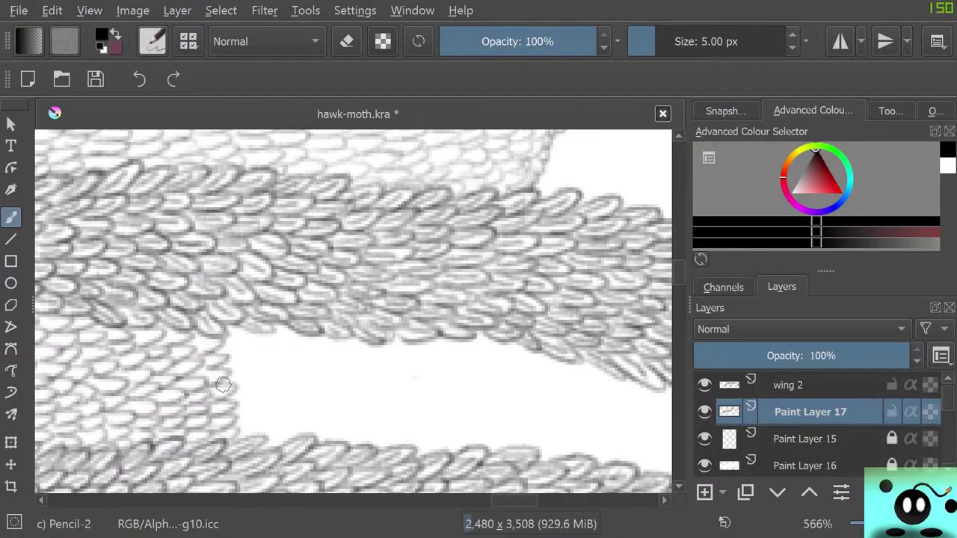
mouse_move(232, 331)
left_mouse_down()
mouse_move(258, 355)
mouse_move(227, 374)
mouse_move(239, 393)
mouse_move(261, 391)
mouse_move(229, 411)
mouse_move(261, 405)
mouse_move(230, 436)
left_mouse_up()
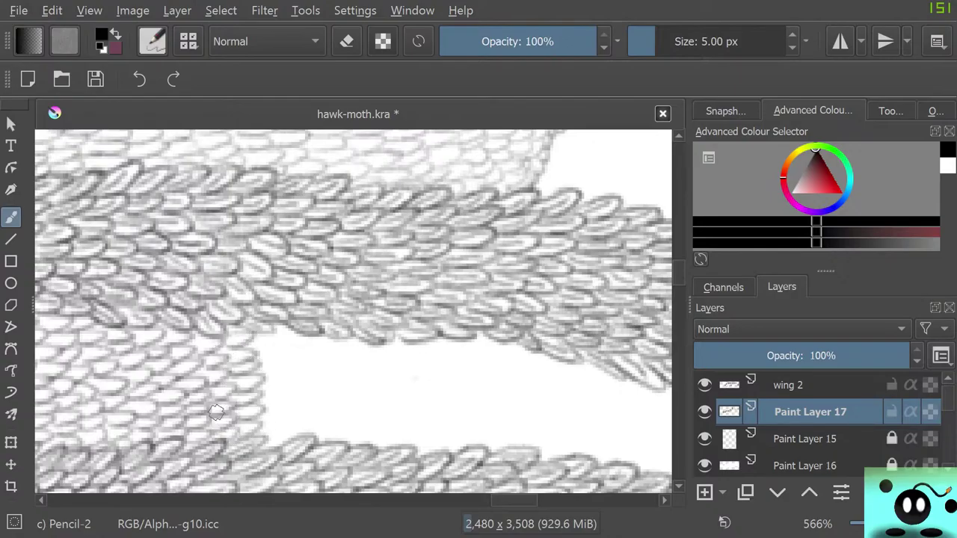
- Continue the light scale columns through the level middle stretch of the gap, closing the space between both dark bands
left_click_drag(514, 501, 531, 355)
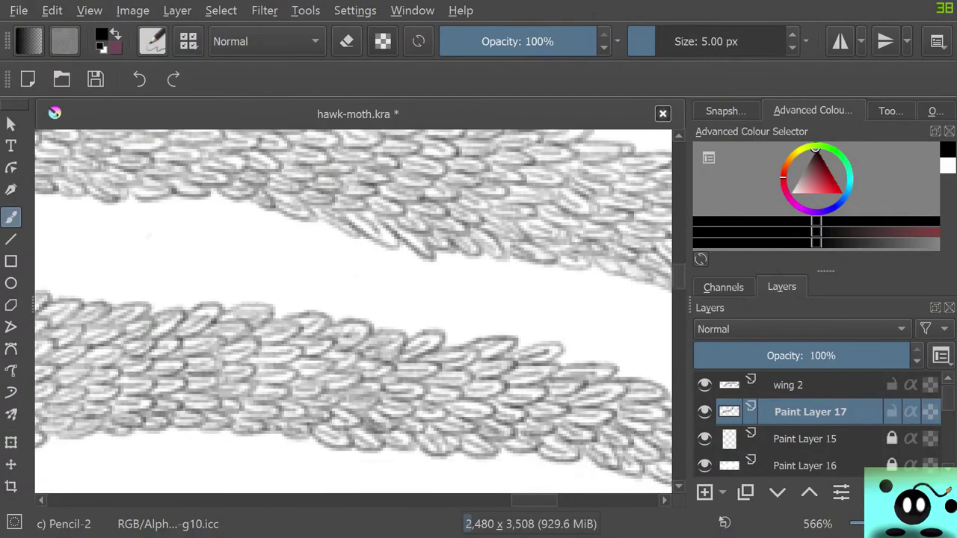
left_click_drag(534, 501, 522, 500)
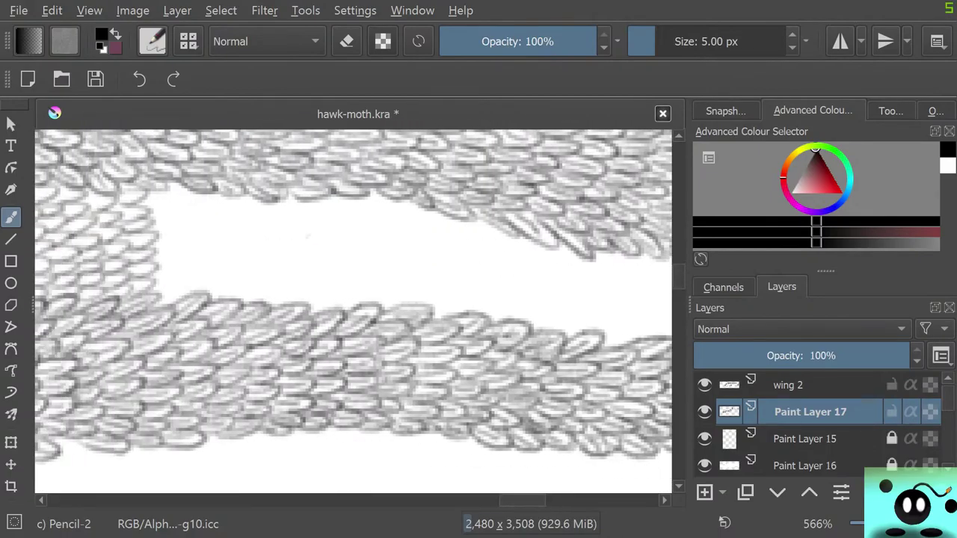
mouse_move(162, 190)
left_mouse_down()
mouse_move(139, 204)
mouse_move(178, 222)
mouse_move(145, 236)
mouse_move(172, 257)
mouse_move(154, 270)
mouse_move(160, 288)
mouse_move(183, 286)
mouse_move(157, 259)
mouse_move(188, 190)
mouse_move(175, 189)
mouse_move(190, 214)
mouse_move(169, 229)
mouse_move(184, 233)
mouse_move(172, 246)
mouse_move(210, 252)
mouse_move(176, 258)
mouse_move(176, 278)
mouse_move(193, 285)
mouse_move(193, 255)
left_mouse_up()
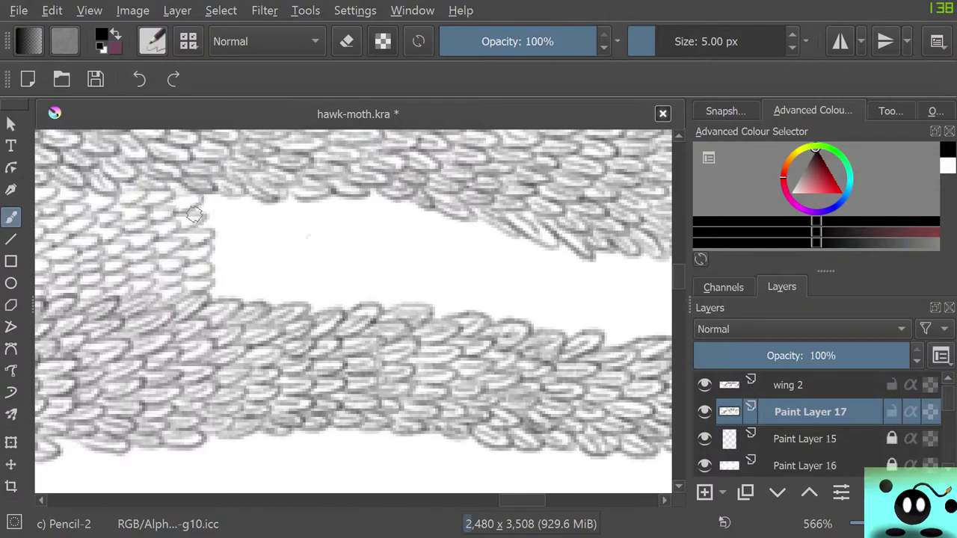
mouse_move(207, 191)
left_mouse_down()
mouse_move(225, 215)
mouse_move(209, 227)
mouse_move(212, 243)
mouse_move(241, 246)
mouse_move(209, 255)
mouse_move(206, 273)
mouse_move(247, 276)
mouse_move(220, 300)
left_mouse_up()
mouse_move(231, 190)
left_mouse_down()
mouse_move(225, 212)
mouse_move(257, 233)
mouse_move(245, 248)
mouse_move(263, 264)
mouse_move(203, 297)
left_mouse_up()
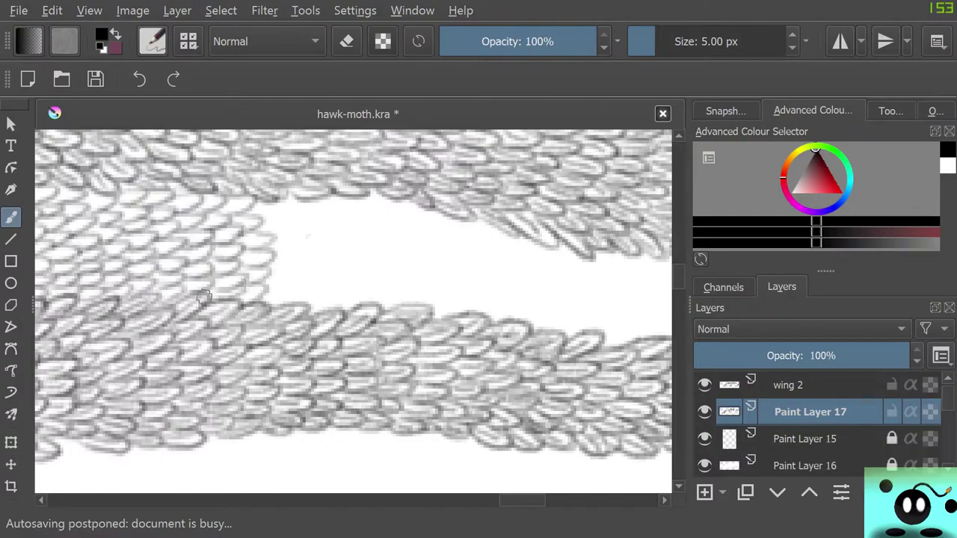
- Draw rounded light scales along the gap up to where the upper band's lower edge starts sloping downward
left_click_drag(522, 501, 557, 501)
left_click_drag(679, 277, 679, 279)
left_click_drag(557, 500, 524, 500)
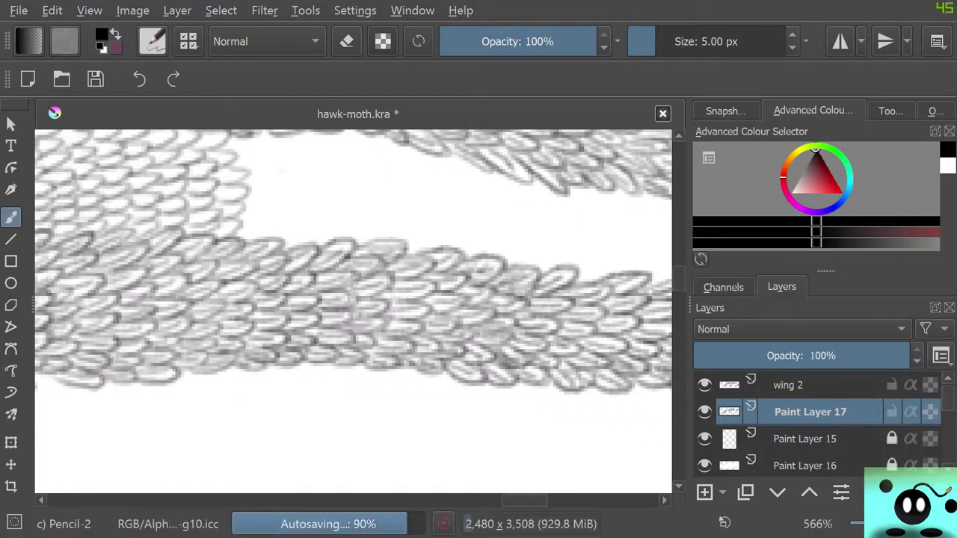
left_click_drag(679, 279, 679, 275)
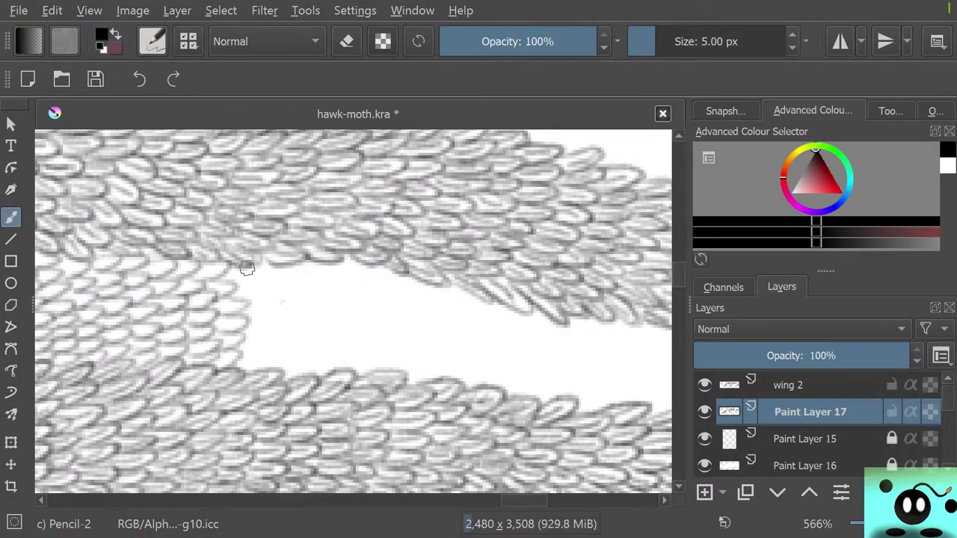
mouse_move(247, 269)
left_mouse_down()
mouse_move(265, 312)
mouse_move(240, 325)
mouse_move(253, 341)
mouse_move(240, 367)
left_mouse_up()
mouse_move(276, 271)
left_mouse_down()
mouse_move(262, 288)
mouse_move(299, 314)
mouse_move(261, 336)
mouse_move(290, 356)
mouse_move(303, 271)
mouse_move(310, 278)
mouse_move(291, 344)
mouse_move(271, 360)
left_mouse_up()
mouse_move(326, 263)
left_mouse_down()
mouse_move(333, 299)
mouse_move(310, 321)
mouse_move(342, 342)
mouse_move(305, 371)
left_mouse_up()
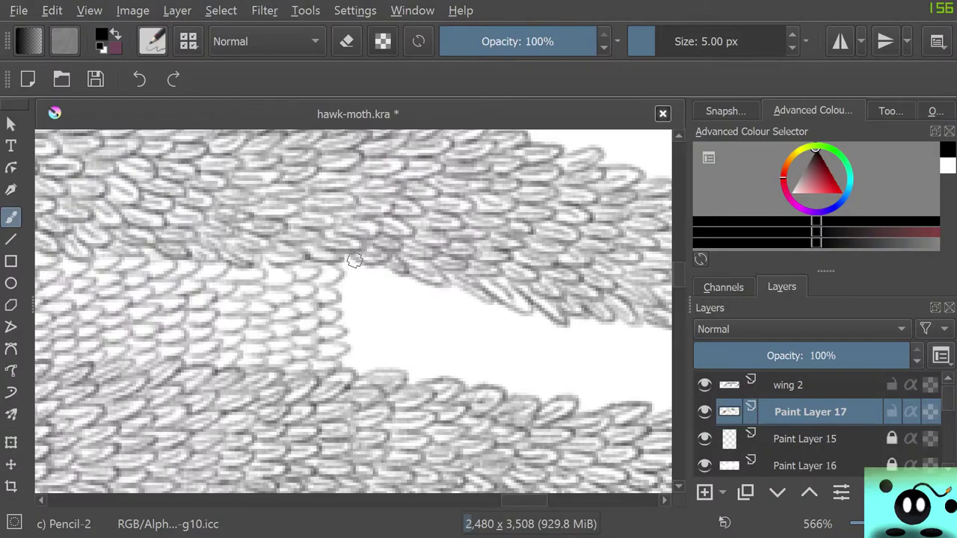
mouse_move(354, 259)
left_mouse_down()
mouse_move(350, 281)
mouse_move(362, 296)
mouse_move(342, 326)
mouse_move(364, 347)
mouse_move(346, 358)
left_mouse_up()
left_click_drag(378, 268, 382, 317)
mouse_move(364, 340)
left_mouse_down()
mouse_move(382, 368)
mouse_move(377, 329)
left_mouse_up()
mouse_move(409, 276)
left_mouse_down()
mouse_move(394, 303)
mouse_move(384, 323)
mouse_move(387, 338)
mouse_move(409, 345)
mouse_move(363, 363)
mouse_move(418, 312)
mouse_move(380, 371)
left_mouse_up()
- Pencil short light scales into the narrower part of the gap, under the upper band's long slanted scales
key("e")
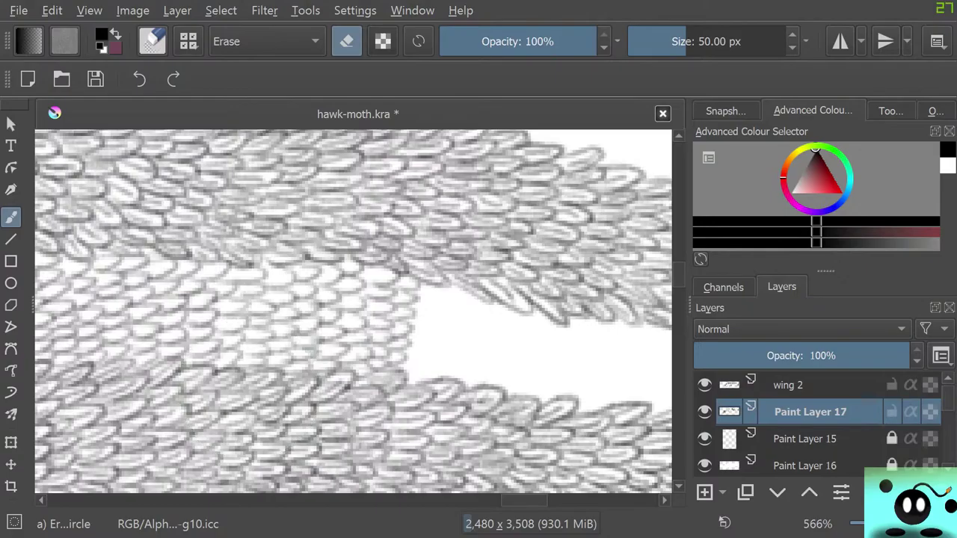
left_click_drag(524, 500, 542, 500)
key("e")
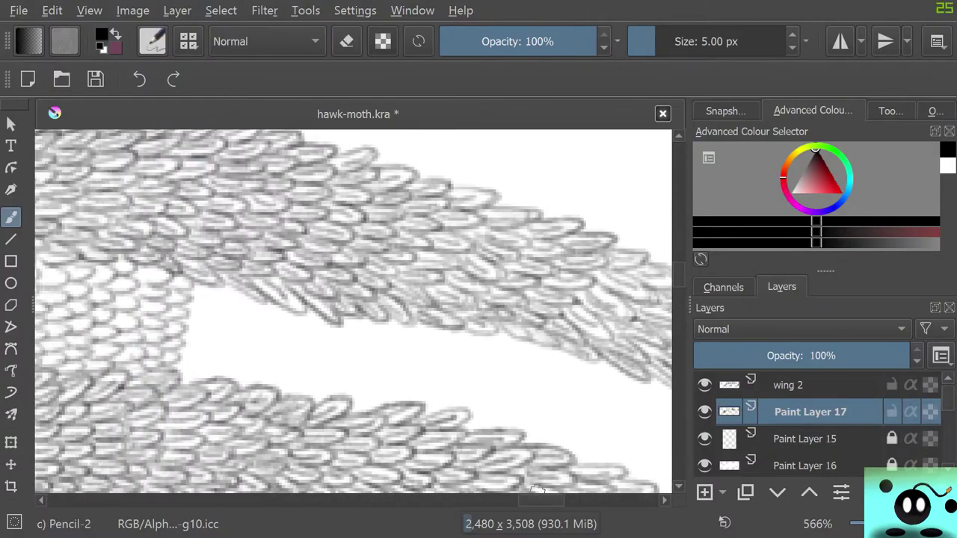
mouse_move(202, 286)
left_mouse_down()
mouse_move(177, 318)
mouse_move(206, 330)
mouse_move(187, 330)
mouse_move(179, 342)
mouse_move(193, 372)
left_mouse_up()
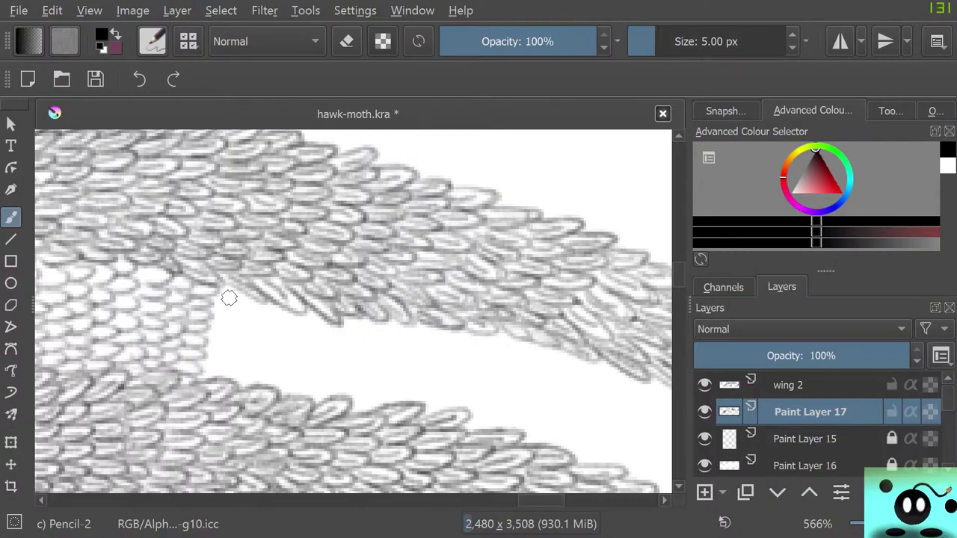
mouse_move(219, 283)
left_mouse_down()
mouse_move(207, 308)
mouse_move(209, 329)
mouse_move(231, 334)
mouse_move(199, 353)
mouse_move(211, 370)
mouse_move(197, 335)
left_mouse_up()
mouse_move(243, 292)
left_mouse_down()
mouse_move(252, 318)
mouse_move(221, 337)
mouse_move(251, 359)
mouse_move(217, 373)
left_mouse_up()
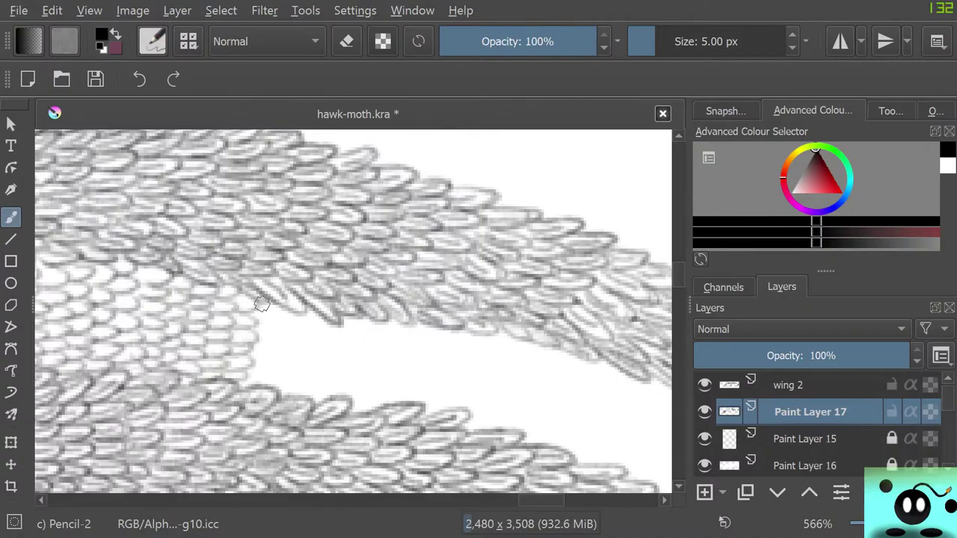
mouse_move(261, 303)
left_mouse_down()
mouse_move(252, 317)
mouse_move(273, 342)
mouse_move(255, 359)
left_mouse_up()
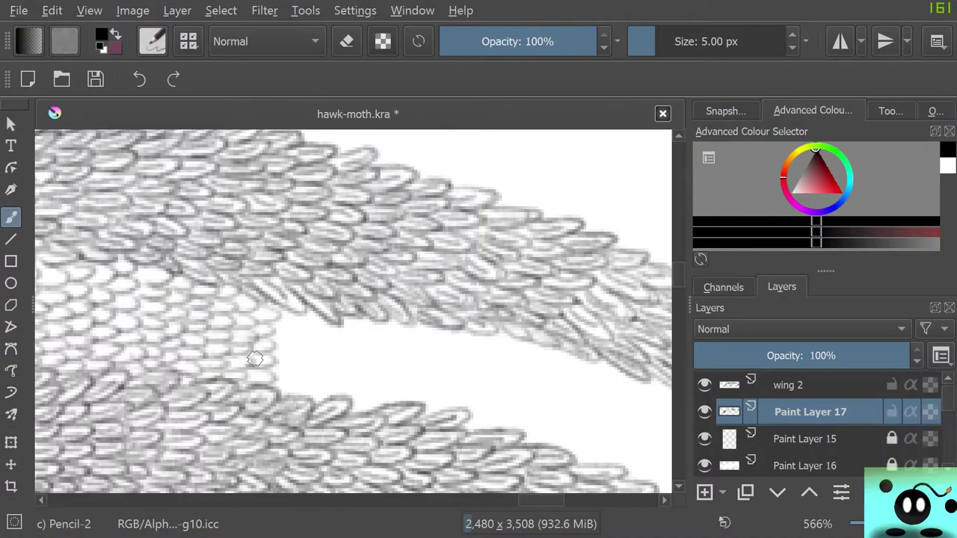
mouse_move(280, 309)
left_mouse_down()
mouse_move(300, 339)
mouse_move(274, 354)
mouse_move(281, 370)
mouse_move(302, 379)
mouse_move(273, 393)
left_mouse_up()
- Draw tilted light scale columns past the upper band's long pointed scales, toward the curve where both bands bend downward
scroll(353, 311, "right", 4)
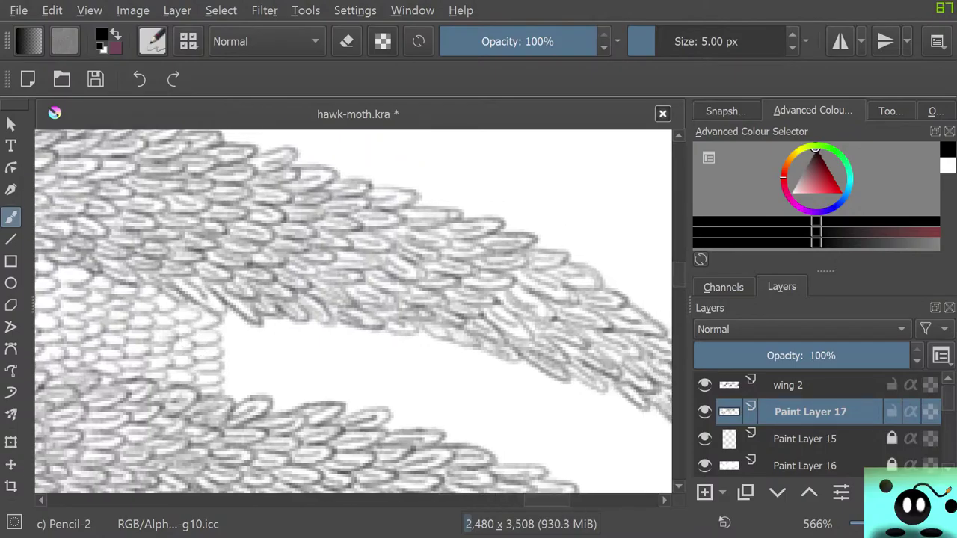
scroll(353, 311, "down", 4)
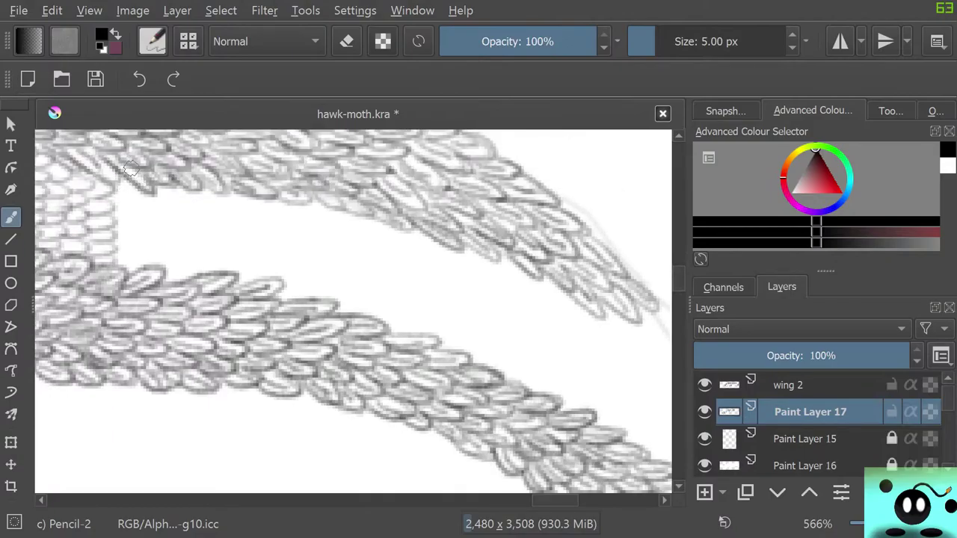
mouse_move(126, 191)
left_mouse_down()
mouse_move(105, 206)
mouse_move(145, 218)
mouse_move(109, 222)
mouse_move(147, 235)
mouse_move(112, 238)
mouse_move(139, 255)
mouse_move(115, 249)
mouse_move(128, 225)
left_mouse_up()
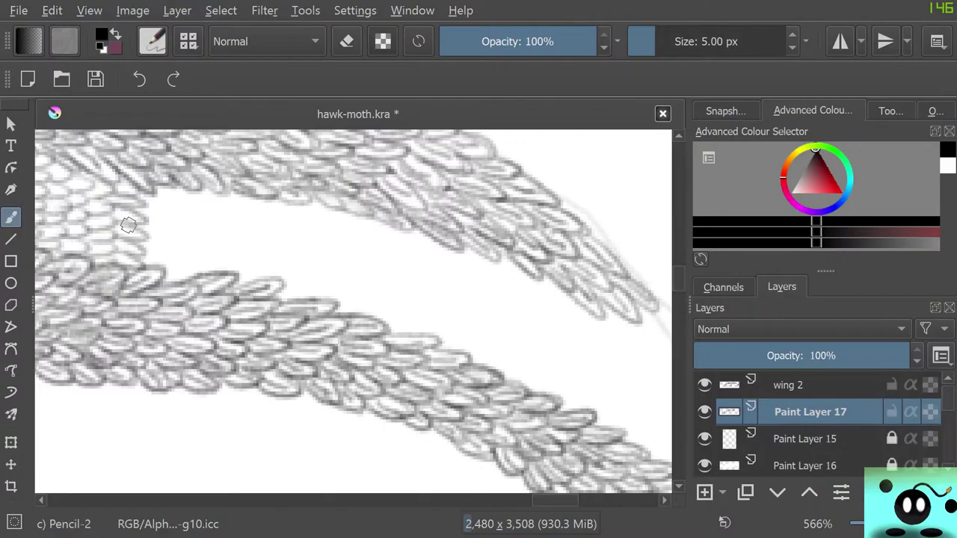
mouse_move(161, 194)
left_mouse_down()
mouse_move(130, 216)
mouse_move(144, 253)
left_mouse_up()
mouse_move(180, 192)
left_mouse_down()
mouse_move(165, 216)
mouse_move(190, 225)
mouse_move(157, 226)
mouse_move(190, 242)
mouse_move(159, 240)
mouse_move(190, 258)
mouse_move(167, 259)
mouse_move(174, 282)
left_mouse_up()
mouse_move(212, 192)
left_mouse_down()
mouse_move(224, 213)
mouse_move(197, 211)
mouse_move(210, 224)
mouse_move(196, 221)
mouse_move(205, 238)
mouse_move(197, 235)
mouse_move(195, 250)
mouse_move(207, 251)
mouse_move(187, 258)
mouse_move(211, 265)
mouse_move(173, 271)
left_mouse_up()
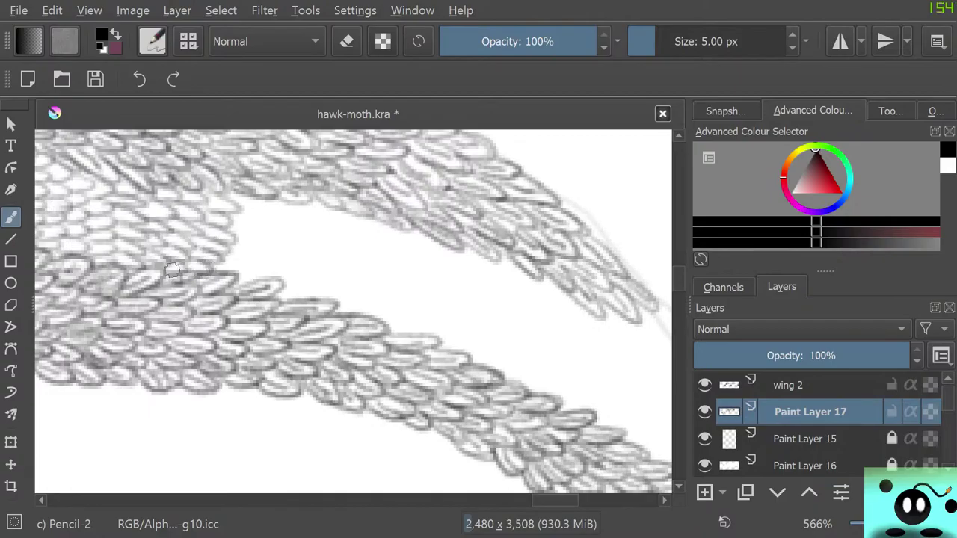
mouse_move(243, 196)
left_mouse_down()
mouse_move(270, 208)
mouse_move(235, 207)
mouse_move(257, 225)
mouse_move(233, 219)
mouse_move(223, 243)
mouse_move(250, 252)
mouse_move(223, 257)
mouse_move(251, 269)
mouse_move(223, 271)
left_mouse_up()
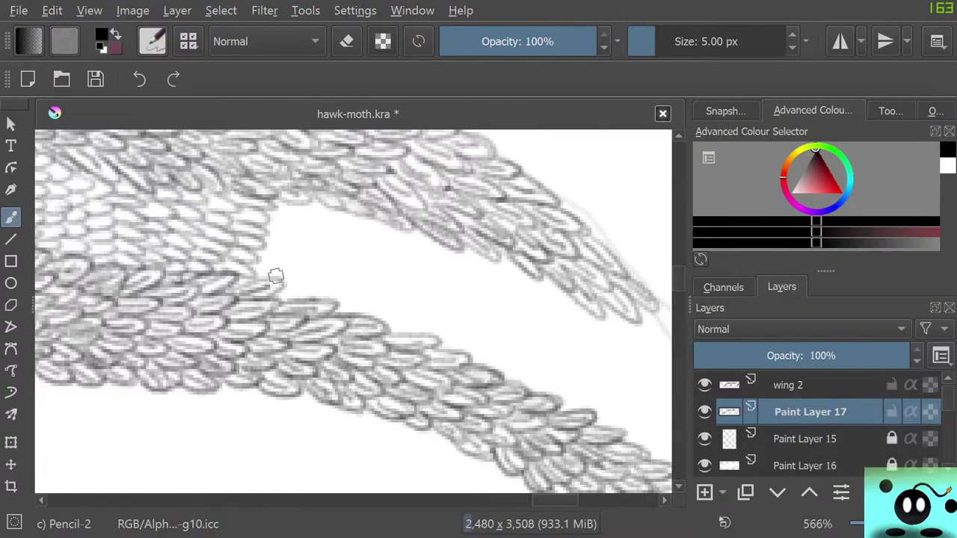
mouse_move(278, 208)
left_mouse_down()
mouse_move(278, 230)
mouse_move(257, 240)
mouse_move(277, 246)
mouse_move(255, 254)
mouse_move(284, 267)
mouse_move(262, 274)
left_mouse_up()
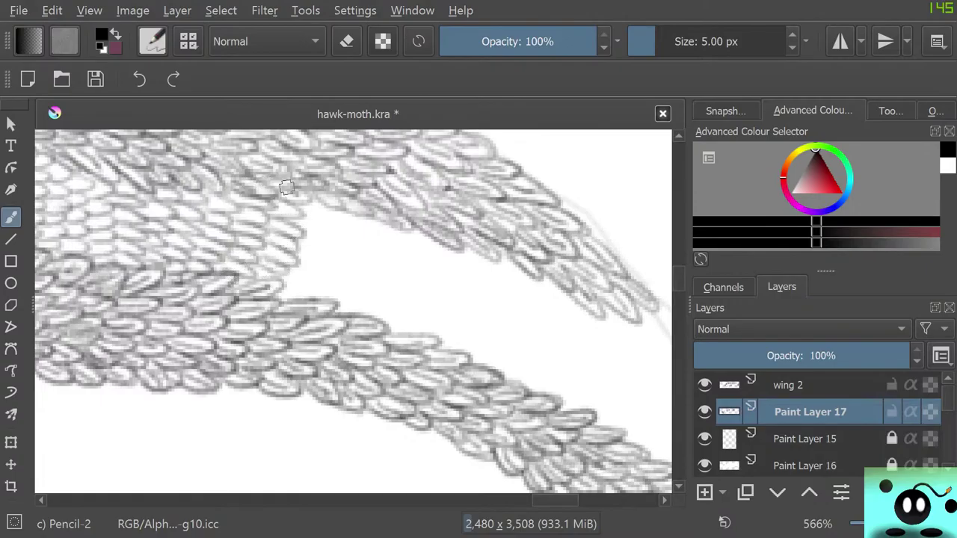
- Draw tilted light scale columns along the downward bend, beneath the upper band's long slanted lower scales
mouse_move(319, 201)
left_mouse_down()
mouse_move(317, 229)
mouse_move(292, 236)
mouse_move(327, 259)
mouse_move(294, 260)
mouse_move(316, 264)
mouse_move(269, 292)
left_mouse_up()
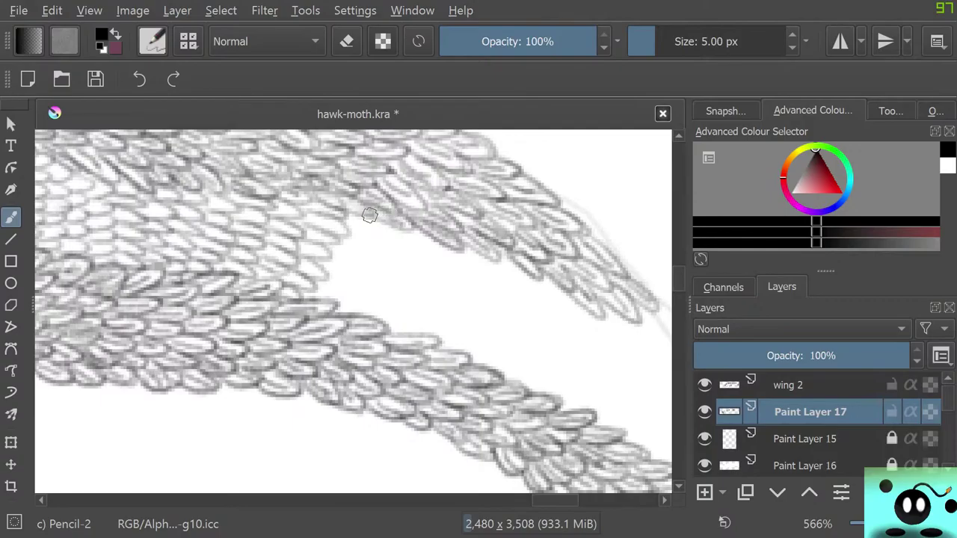
mouse_move(370, 216)
left_mouse_down()
mouse_move(346, 223)
mouse_move(360, 247)
mouse_move(332, 244)
mouse_move(343, 269)
mouse_move(322, 291)
left_mouse_up()
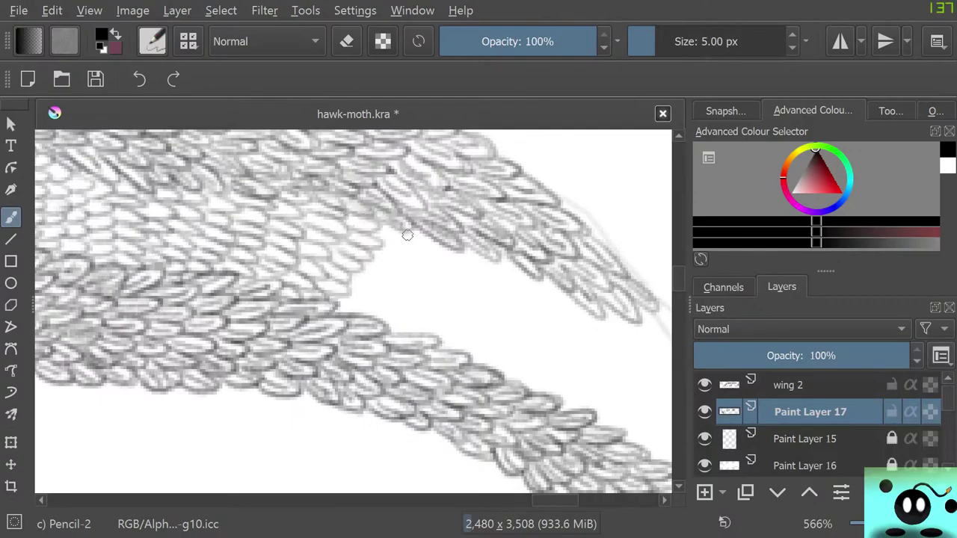
mouse_move(406, 235)
left_mouse_down()
mouse_move(375, 236)
mouse_move(365, 246)
mouse_move(387, 273)
mouse_move(329, 307)
left_mouse_up()
mouse_move(420, 236)
left_mouse_down()
mouse_move(385, 262)
mouse_move(395, 299)
mouse_move(363, 300)
left_mouse_up()
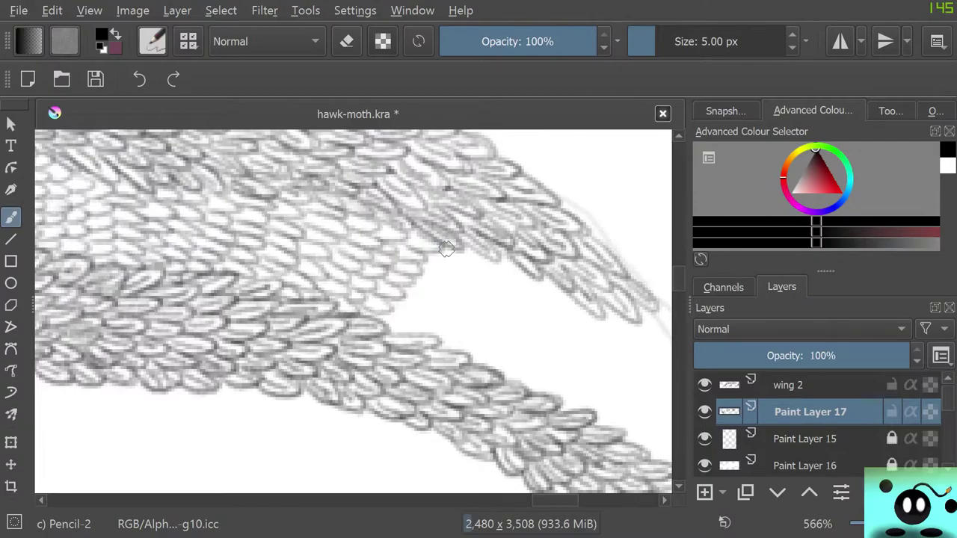
mouse_move(446, 249)
left_mouse_down()
mouse_move(400, 287)
mouse_move(397, 302)
mouse_move(414, 312)
mouse_move(387, 293)
left_mouse_up()
mouse_move(482, 261)
left_mouse_down()
mouse_move(441, 267)
mouse_move(456, 301)
mouse_move(396, 318)
left_mouse_up()
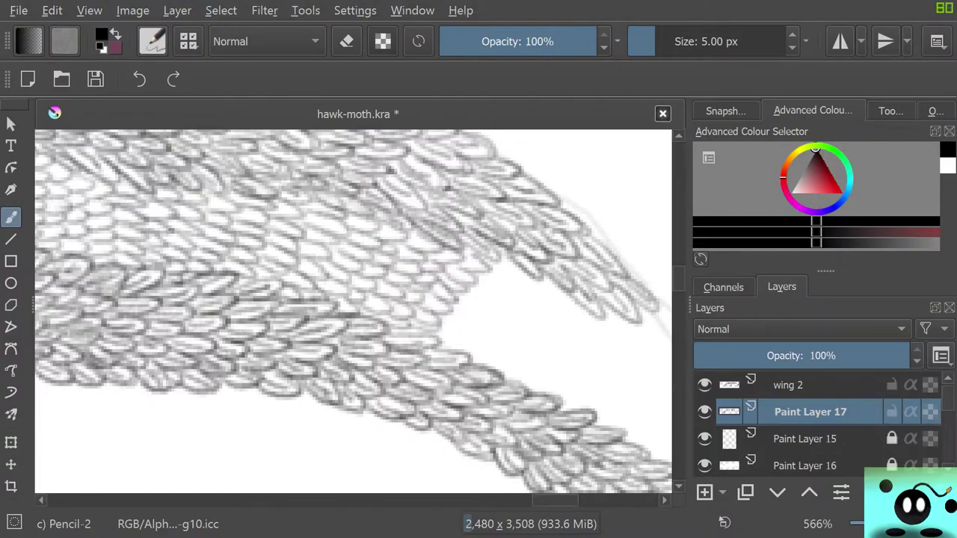
- Continue the light scale columns between the two bands to the upper band's pointed end at the wing's outer edge
left_click_drag(524, 299, 364, 298)
scroll(353, 311, "down", 3)
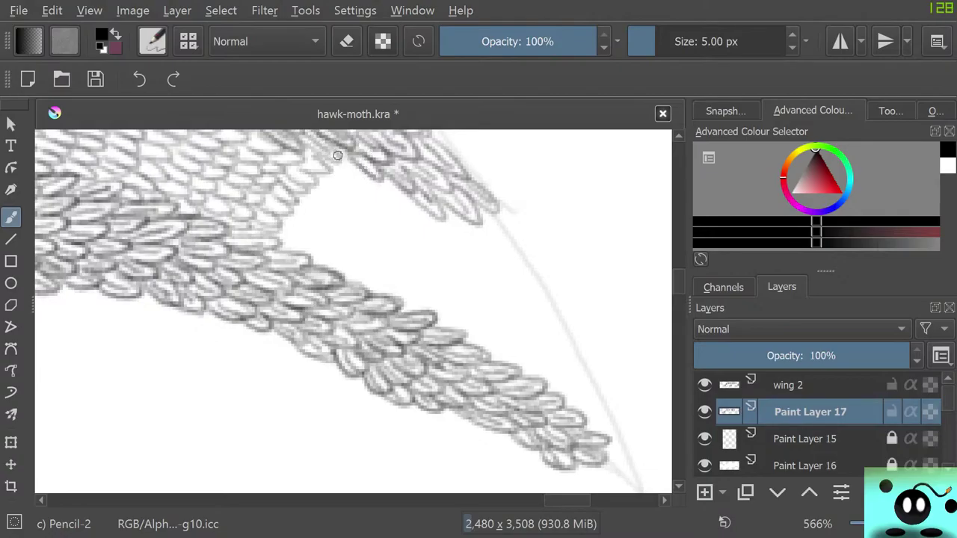
mouse_move(337, 155)
left_mouse_down()
mouse_move(311, 166)
mouse_move(320, 183)
mouse_move(299, 193)
mouse_move(328, 206)
mouse_move(282, 204)
mouse_move(327, 229)
mouse_move(286, 221)
mouse_move(305, 228)
left_mouse_up()
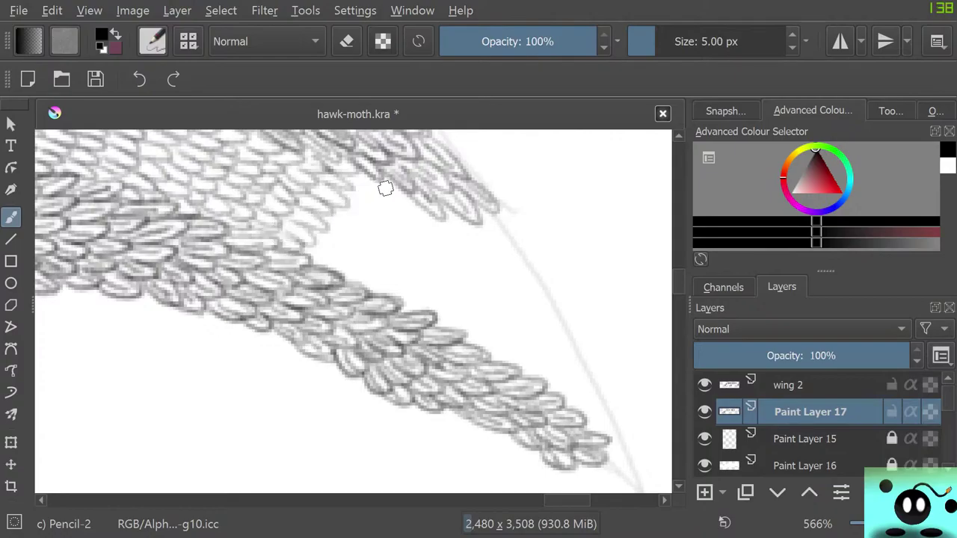
mouse_move(350, 168)
left_mouse_down()
mouse_move(386, 196)
mouse_move(342, 187)
mouse_move(353, 203)
mouse_move(323, 210)
mouse_move(361, 241)
mouse_move(321, 223)
mouse_move(322, 239)
mouse_move(341, 248)
mouse_move(309, 243)
mouse_move(322, 268)
left_mouse_up()
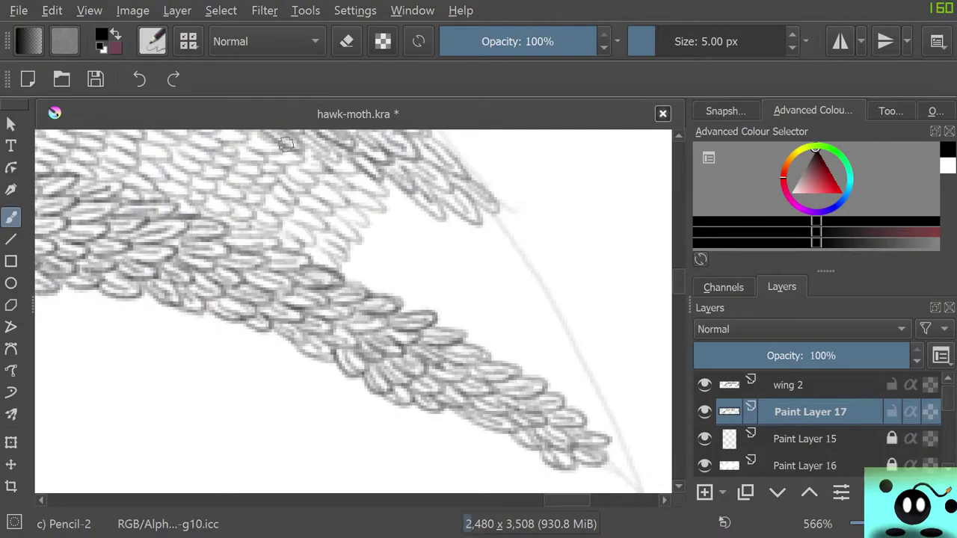
mouse_move(401, 187)
left_mouse_down()
mouse_move(357, 223)
mouse_move(378, 246)
mouse_move(358, 256)
mouse_move(387, 245)
left_mouse_up()
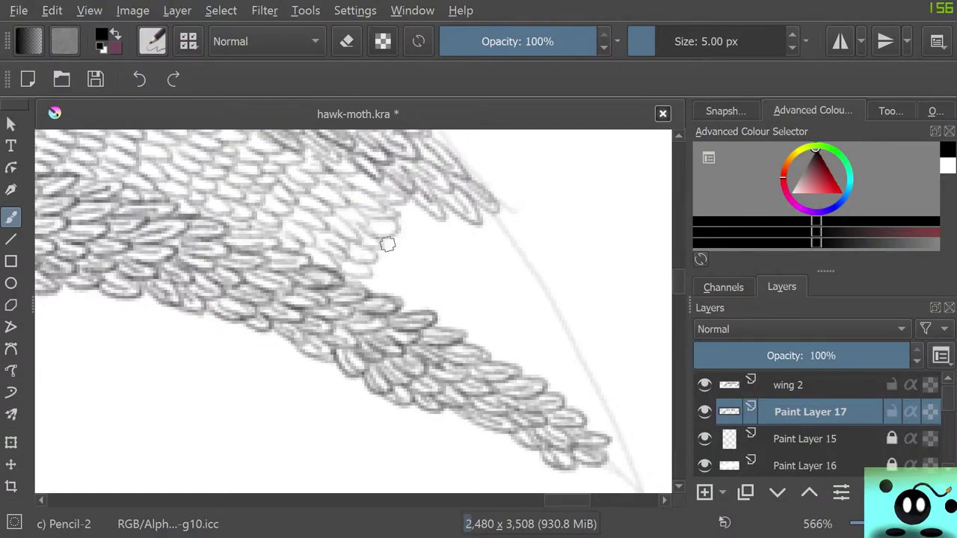
mouse_move(419, 202)
left_mouse_down()
mouse_move(385, 228)
mouse_move(400, 281)
mouse_move(360, 255)
left_mouse_up()
mouse_move(447, 211)
left_mouse_down()
mouse_move(465, 231)
mouse_move(423, 223)
mouse_move(440, 247)
mouse_move(407, 244)
mouse_move(404, 261)
mouse_move(429, 291)
mouse_move(389, 283)
left_mouse_up()
mouse_move(481, 213)
left_mouse_down()
mouse_move(491, 234)
mouse_move(452, 228)
mouse_move(468, 255)
mouse_move(440, 250)
mouse_move(427, 260)
mouse_move(449, 299)
mouse_move(426, 287)
left_mouse_up()
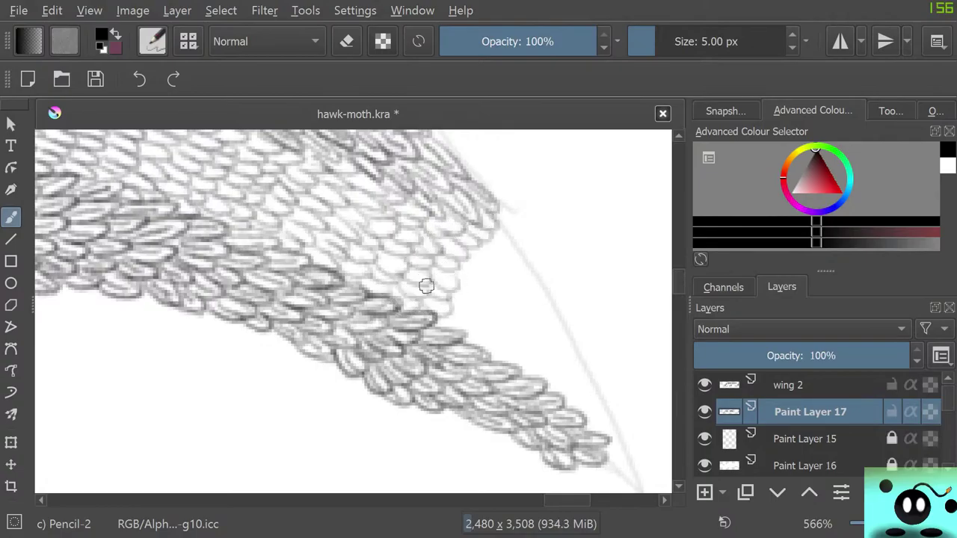
- Fill the tapering tip of the gap with small light scales, following the wing's outer edge to the lower band's end
mouse_move(491, 228)
left_mouse_down()
mouse_move(500, 264)
mouse_move(479, 249)
mouse_move(464, 259)
mouse_move(489, 276)
mouse_move(457, 271)
mouse_move(478, 305)
mouse_move(442, 306)
mouse_move(452, 329)
left_mouse_up()
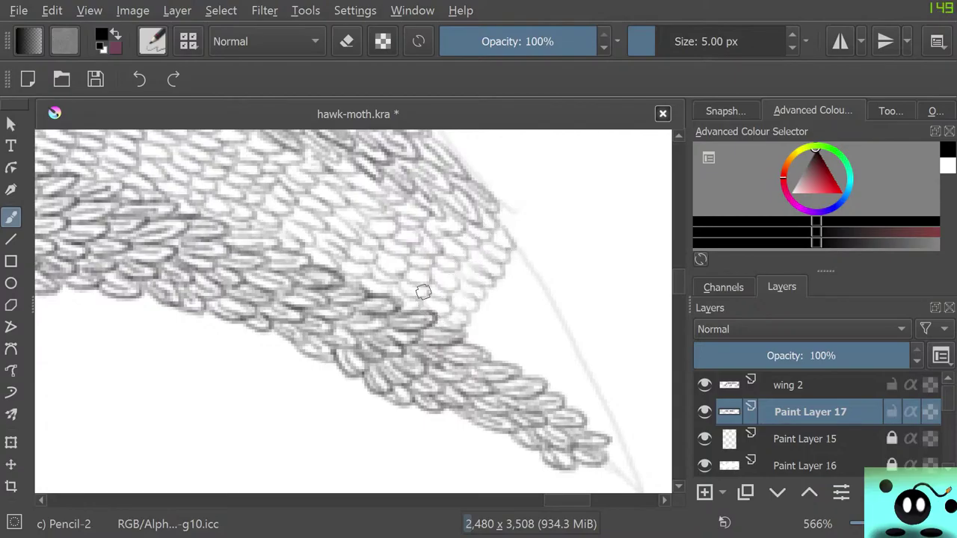
mouse_move(513, 254)
left_mouse_down()
mouse_move(491, 279)
mouse_move(507, 284)
mouse_move(486, 285)
mouse_move(500, 313)
mouse_move(485, 301)
mouse_move(469, 307)
mouse_move(485, 315)
mouse_move(464, 317)
mouse_move(490, 347)
mouse_move(468, 339)
left_mouse_up()
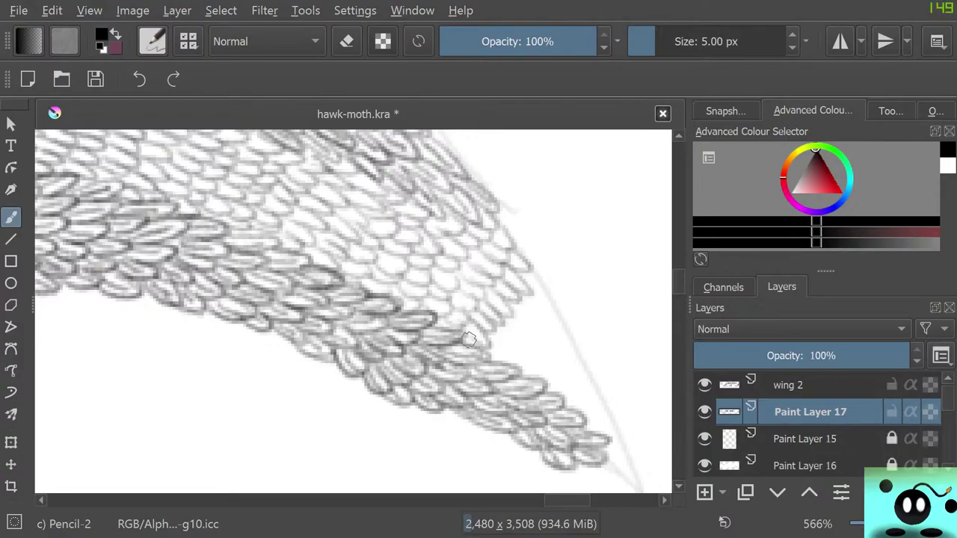
mouse_move(527, 275)
left_mouse_down()
mouse_move(537, 307)
mouse_move(511, 301)
mouse_move(499, 315)
mouse_move(513, 351)
mouse_move(479, 344)
mouse_move(544, 307)
mouse_move(539, 297)
mouse_move(528, 310)
mouse_move(548, 338)
mouse_move(498, 352)
mouse_move(556, 332)
mouse_move(537, 342)
mouse_move(535, 373)
mouse_move(560, 361)
mouse_move(566, 375)
mouse_move(533, 380)
mouse_move(579, 392)
mouse_move(553, 394)
left_mouse_up()
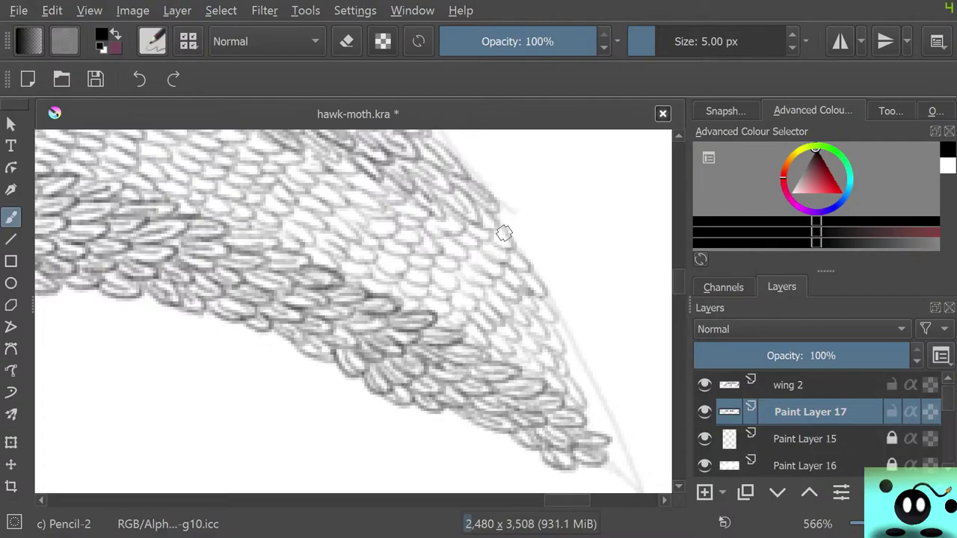
mouse_move(496, 209)
left_mouse_down()
mouse_move(566, 317)
mouse_move(579, 367)
mouse_move(554, 363)
mouse_move(573, 382)
mouse_move(577, 365)
mouse_move(590, 414)
mouse_move(569, 428)
left_mouse_up()
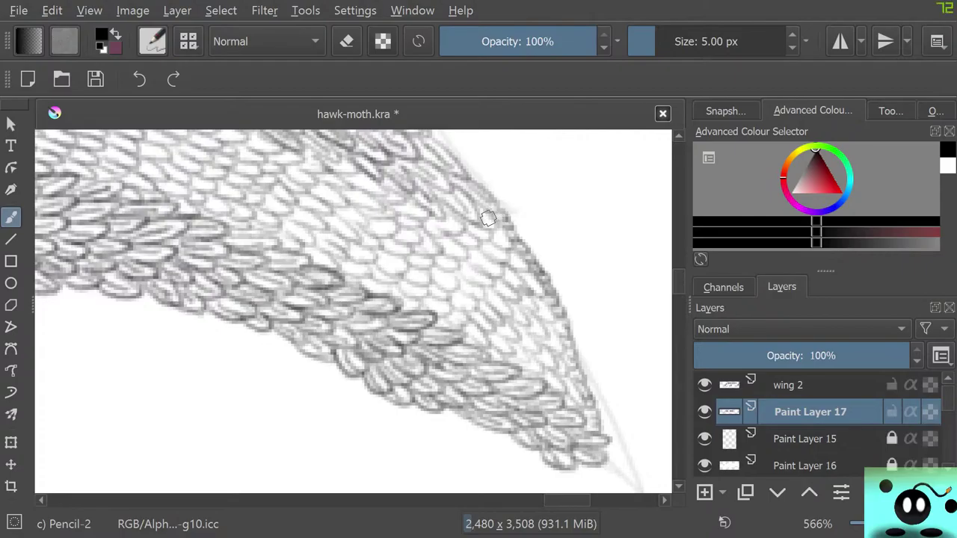
- Examine the filled gap between both dark bands from the wing's outer tip to its base
scroll(436, 290, "down", 6)
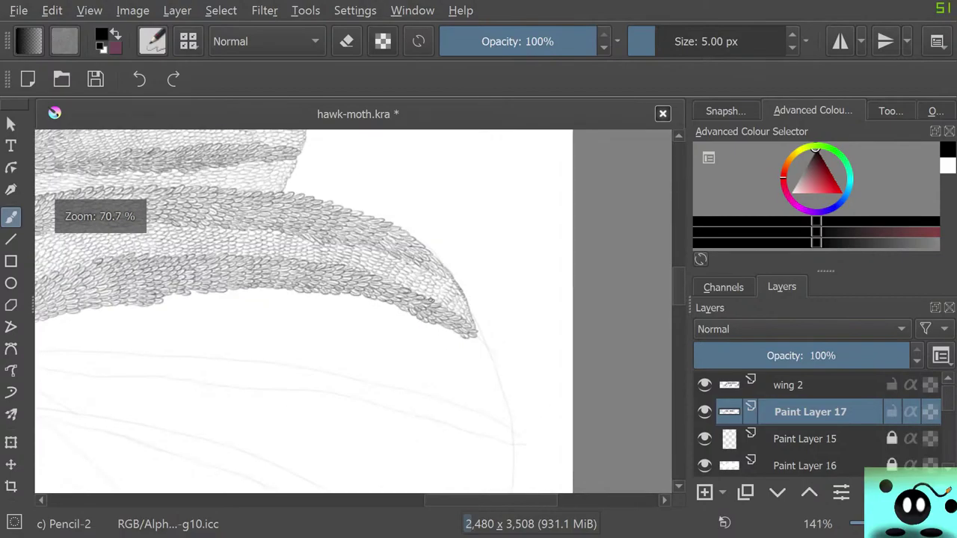
scroll(415, 319, "down", 1)
scroll(415, 320, "up", 3)
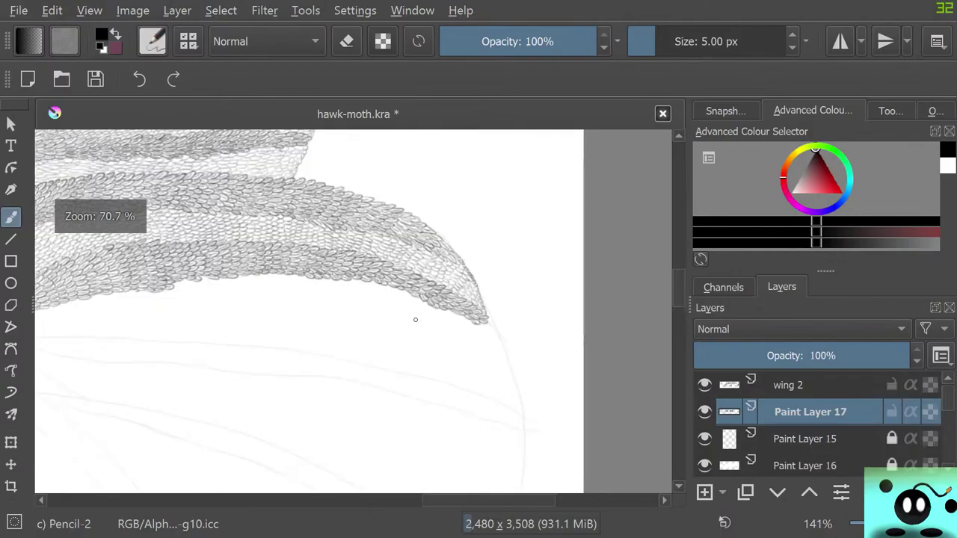
scroll(415, 319, "down", 3)
scroll(415, 319, "up", 3)
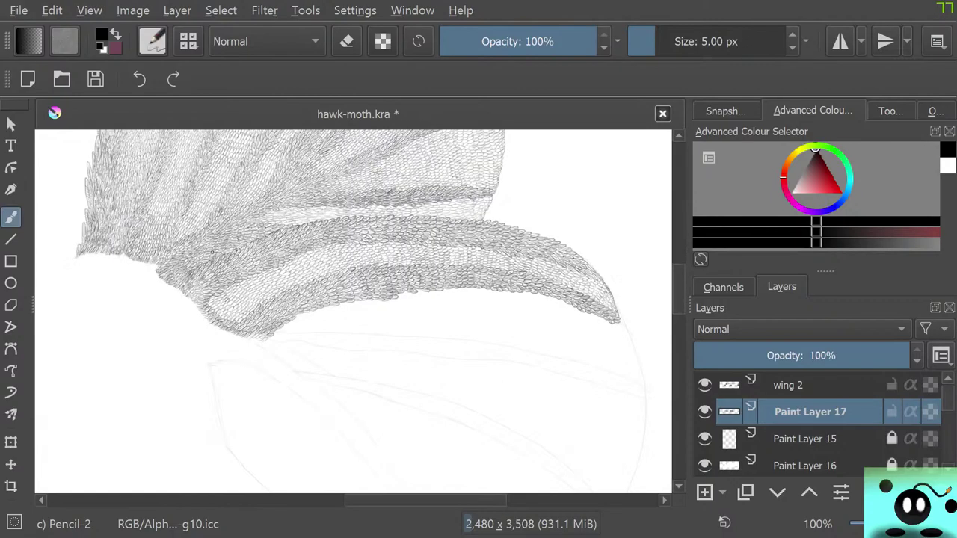
scroll(208, 255, "down", 2)
scroll(209, 255, "up", 6)
scroll(202, 261, "down", 2)
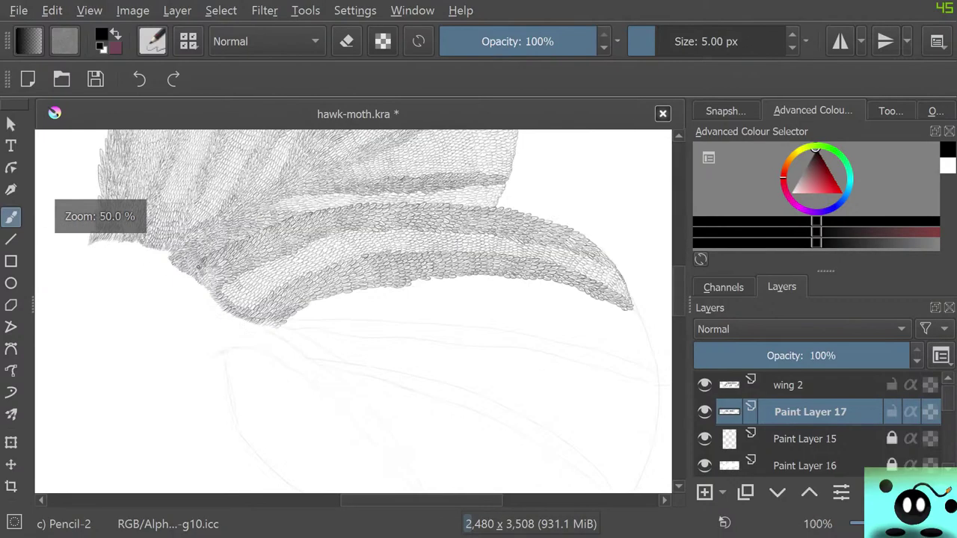
scroll(196, 267, "up", 3)
scroll(196, 267, "down", 5)
scroll(249, 290, "up", 2)
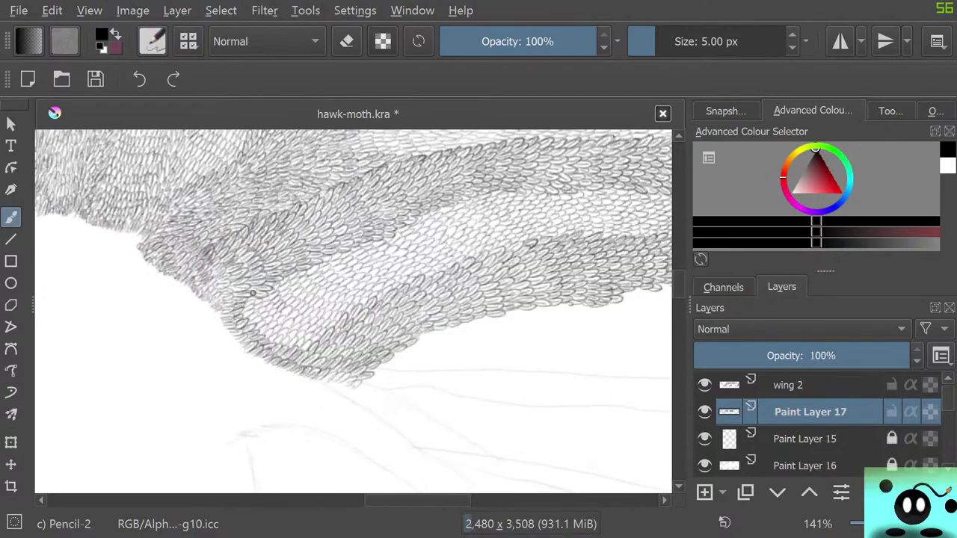
scroll(250, 291, "down", 2)
scroll(253, 293, "down", 1)
scroll(253, 293, "up", 4)
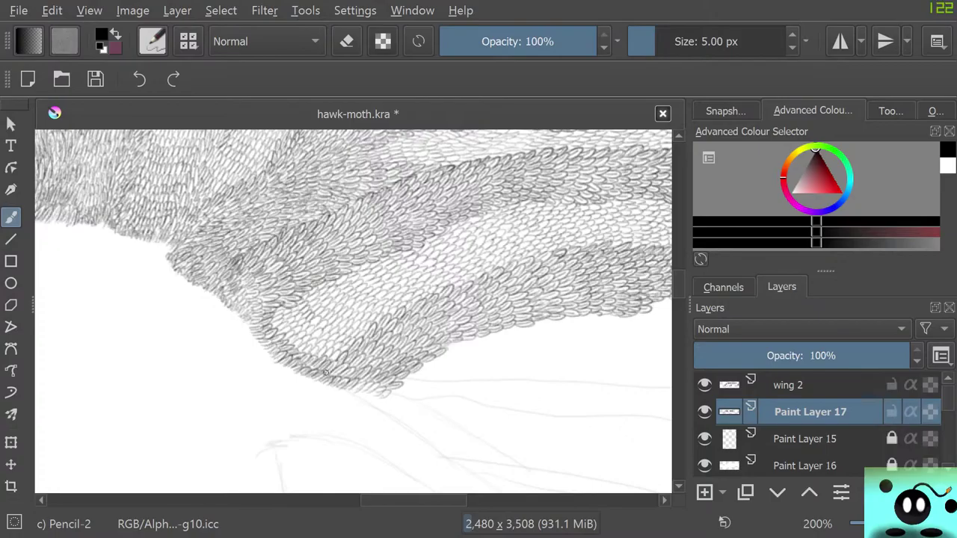
scroll(326, 372, "down", 2)
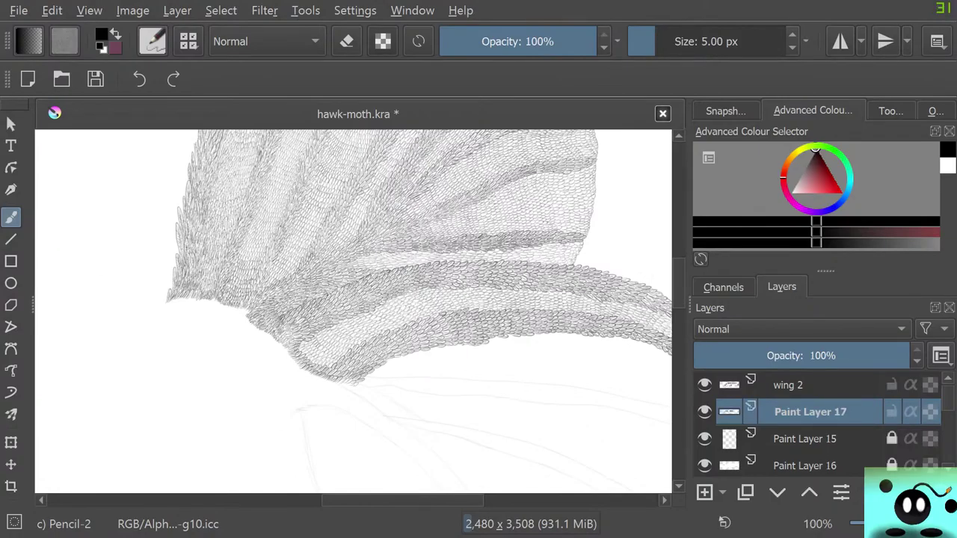
- Toggle Paint Layer 17's visibility to compare the bands with and without light scales, and review the whole wing
left_click(703, 412)
left_click(703, 412)
left_click(703, 411)
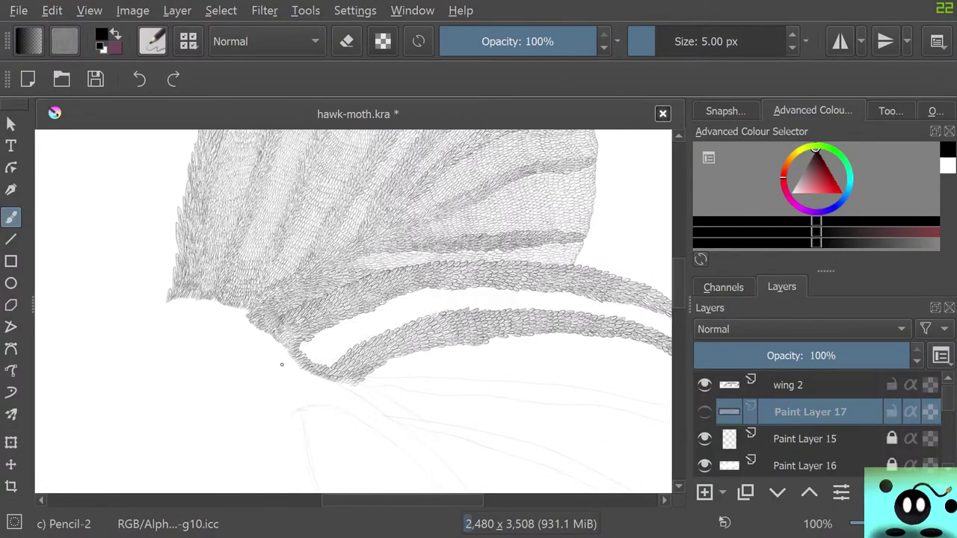
left_click(328, 337)
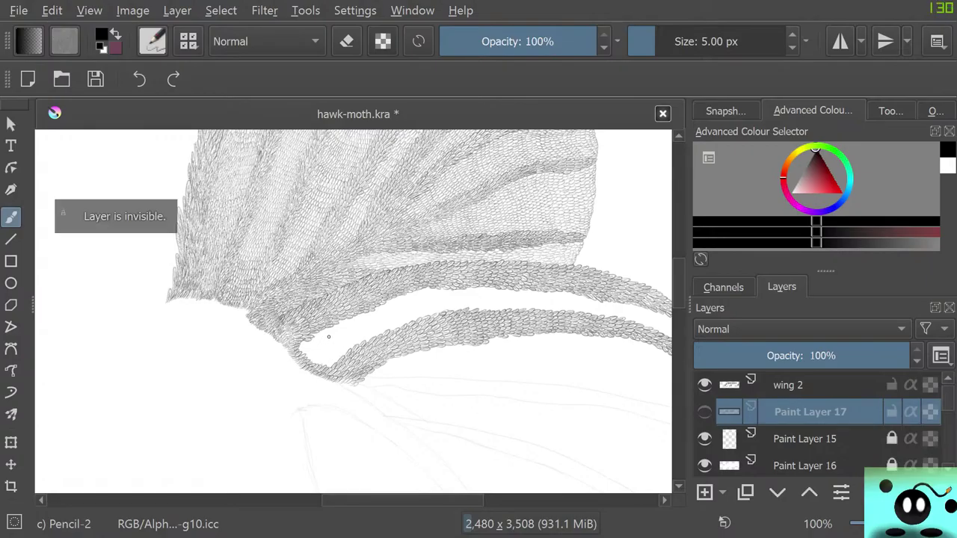
left_click(703, 411)
scroll(398, 333, "down", 4)
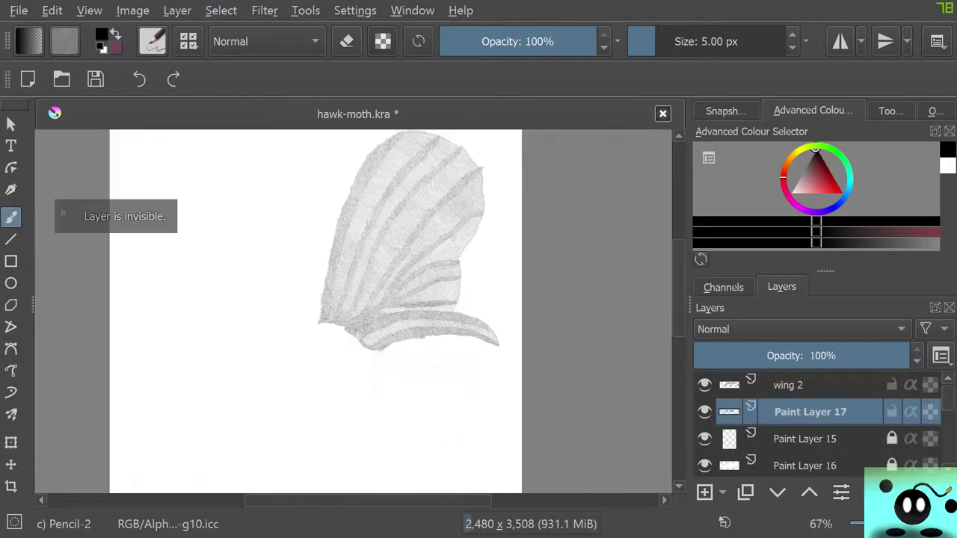
scroll(428, 330, "up", 3)
scroll(351, 311, "up", 1)
scroll(352, 310, "down", 2)
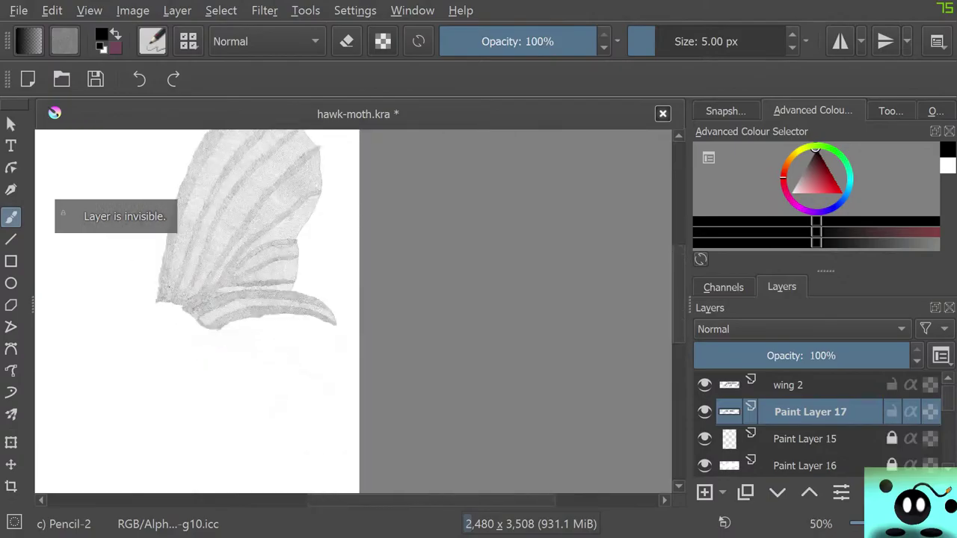
scroll(351, 310, "up", 2)
scroll(352, 310, "down", 2)
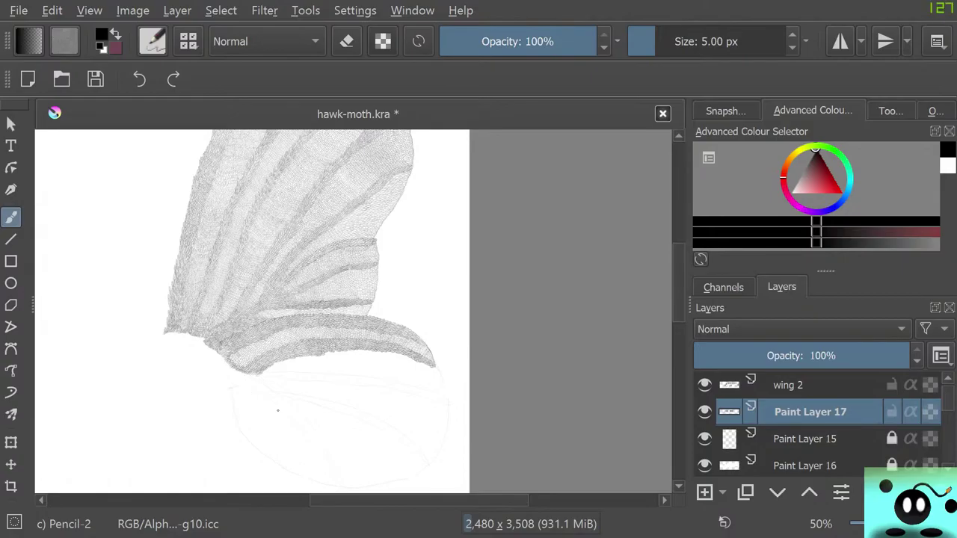
- Draw extra dark scales on the wing 2 layer along the inner curve where both bands meet at the wing's base
key("Page_Up")
mouse_move(815, 385)
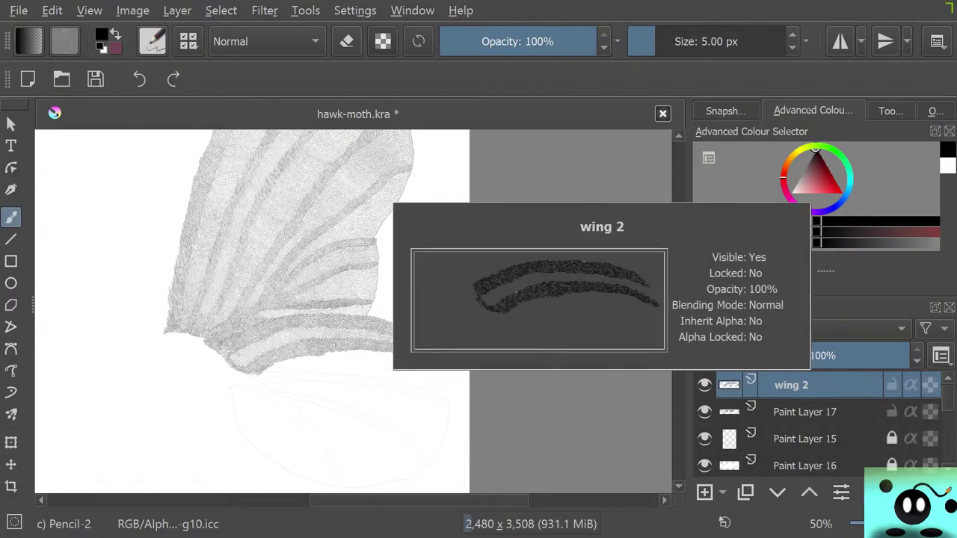
scroll(518, 387, "up", 3)
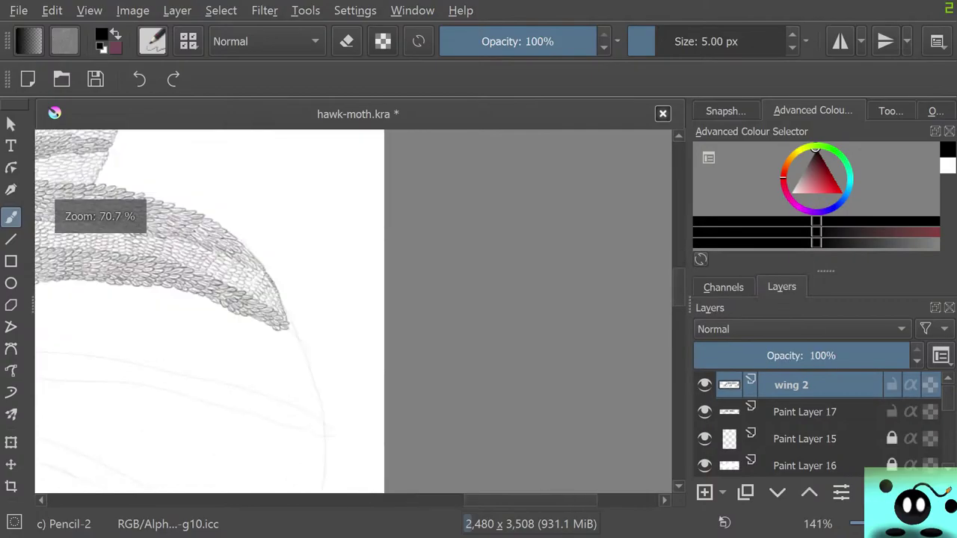
scroll(572, 332, "down", 3)
scroll(800, 355, "down", 1)
scroll(246, 359, "up", 6)
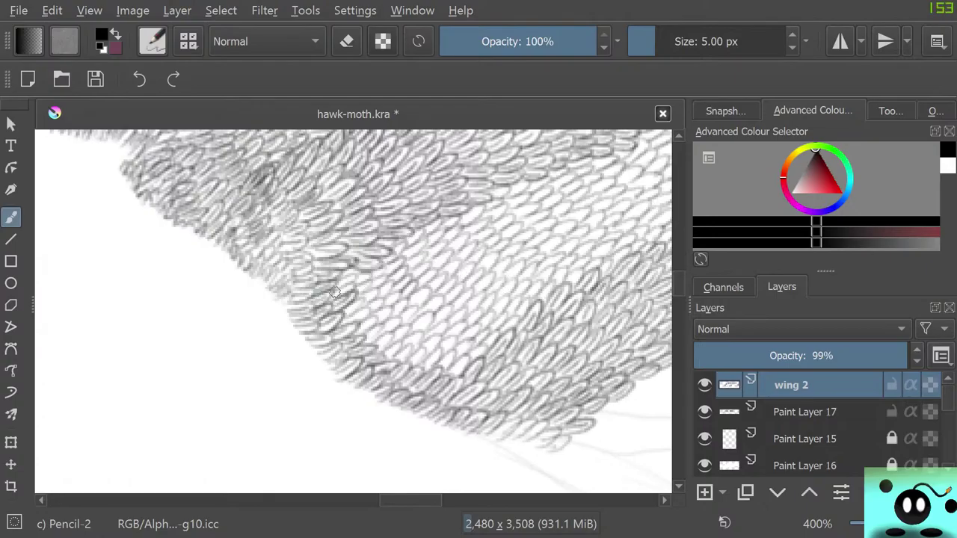
left_click_drag(332, 292, 341, 281)
left_click_drag(358, 270, 363, 276)
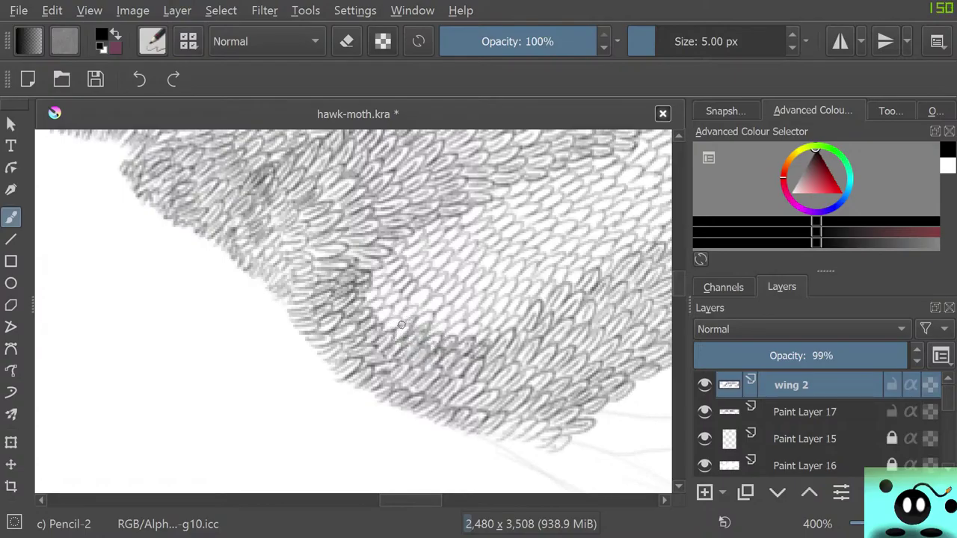
mouse_move(404, 317)
left_mouse_down()
mouse_move(378, 326)
mouse_move(393, 321)
mouse_move(378, 332)
mouse_move(372, 313)
mouse_move(376, 319)
mouse_move(389, 302)
mouse_move(378, 317)
mouse_move(366, 289)
mouse_move(371, 308)
mouse_move(378, 295)
mouse_move(363, 307)
mouse_move(373, 305)
mouse_move(358, 300)
mouse_move(380, 282)
mouse_move(358, 288)
left_mouse_up()
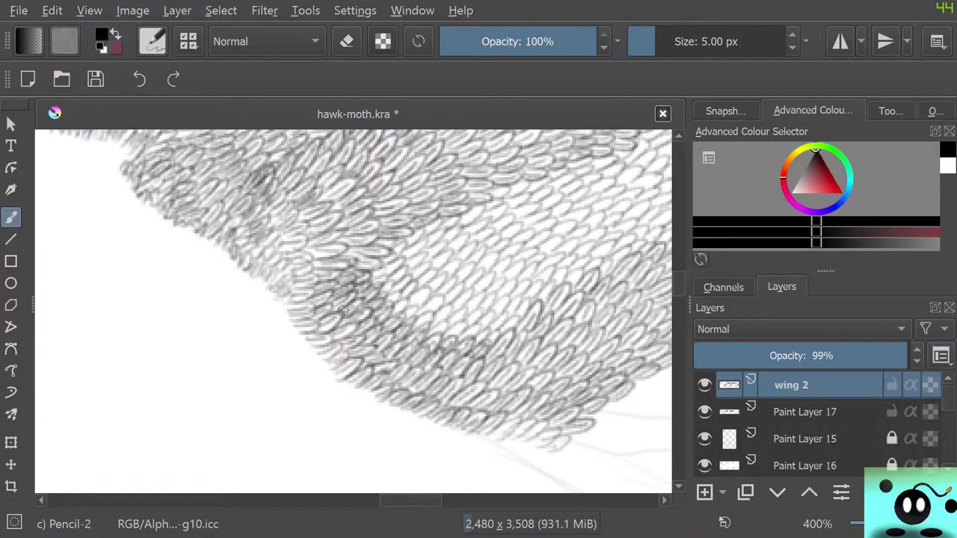
- Add a new paint layer between wing 2 and Paint Layer 17 and set the pencil's colour to white
key("Insert")
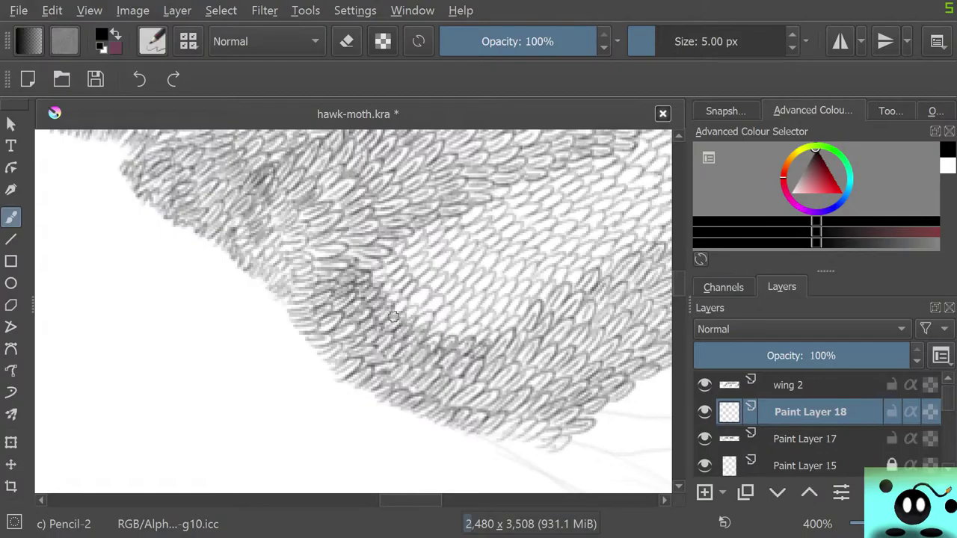
key("e")
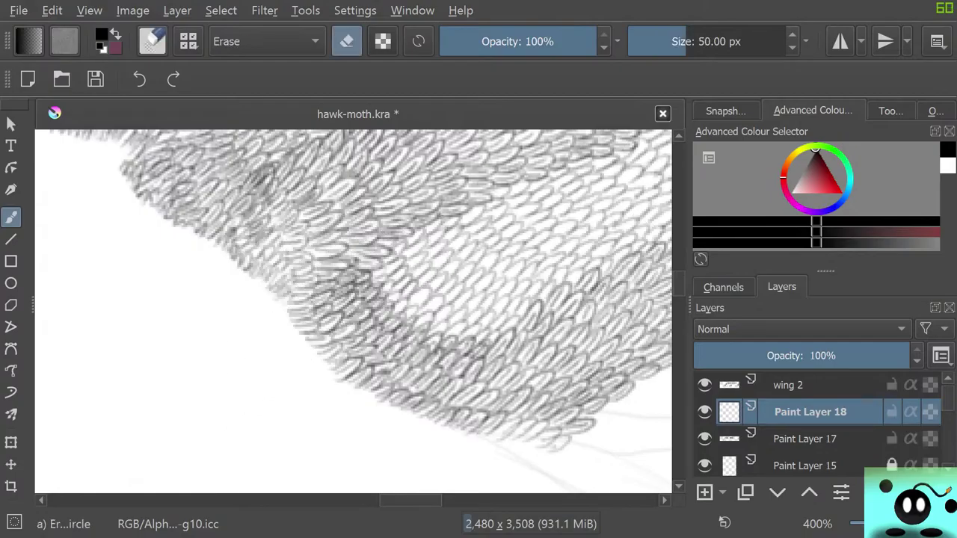
left_click_drag(815, 151, 790, 192)
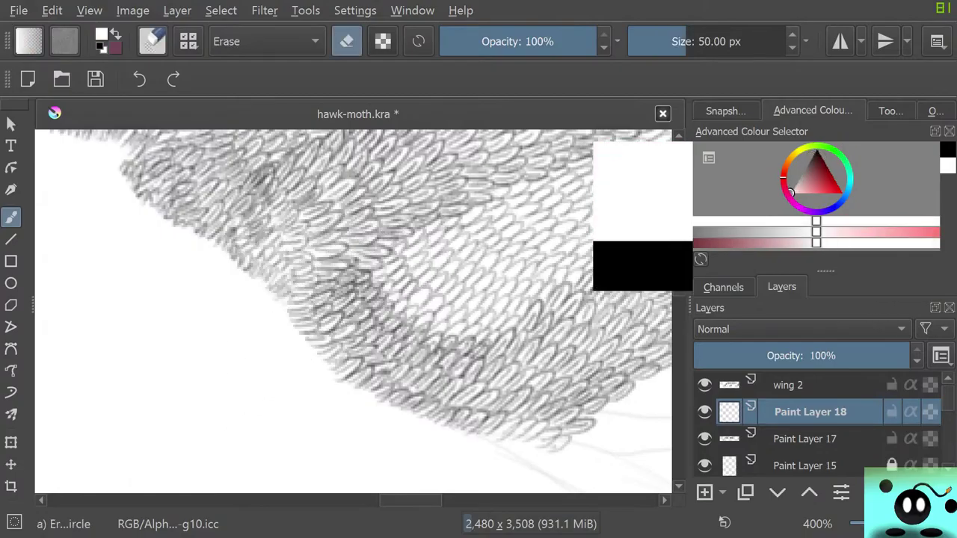
key("e")
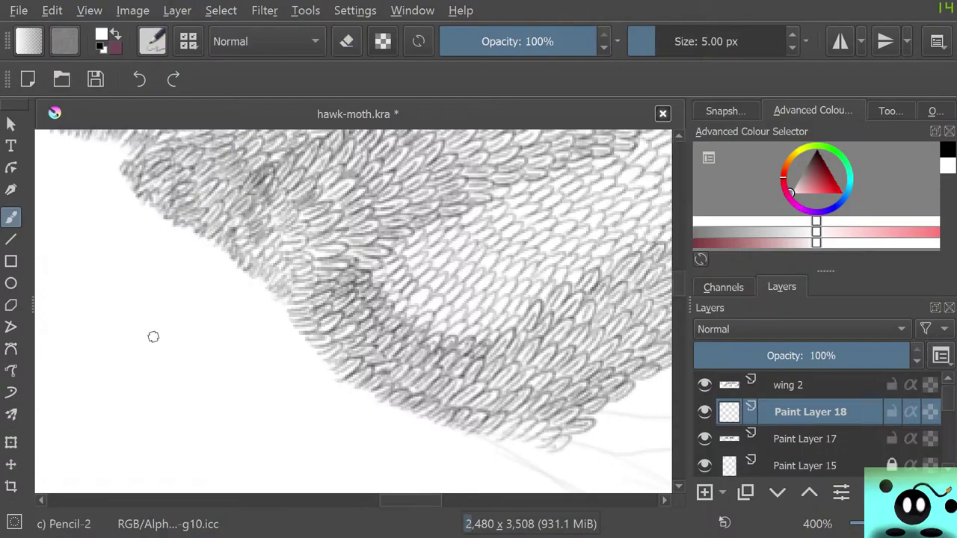
- Paint white over the light scales at the gap's inner end on Paint Layer 18, using the 40 px Basic-5 Size brush
key("F5")
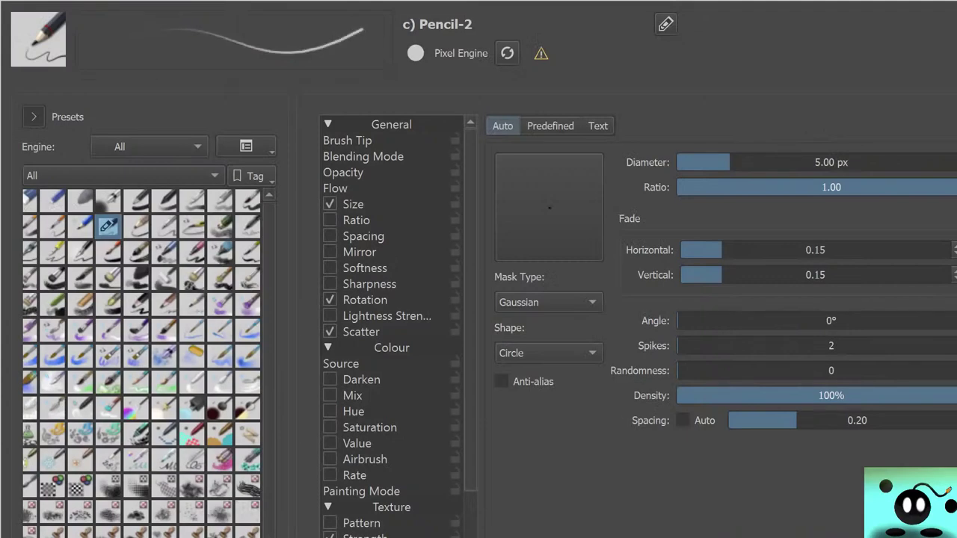
left_click(248, 199)
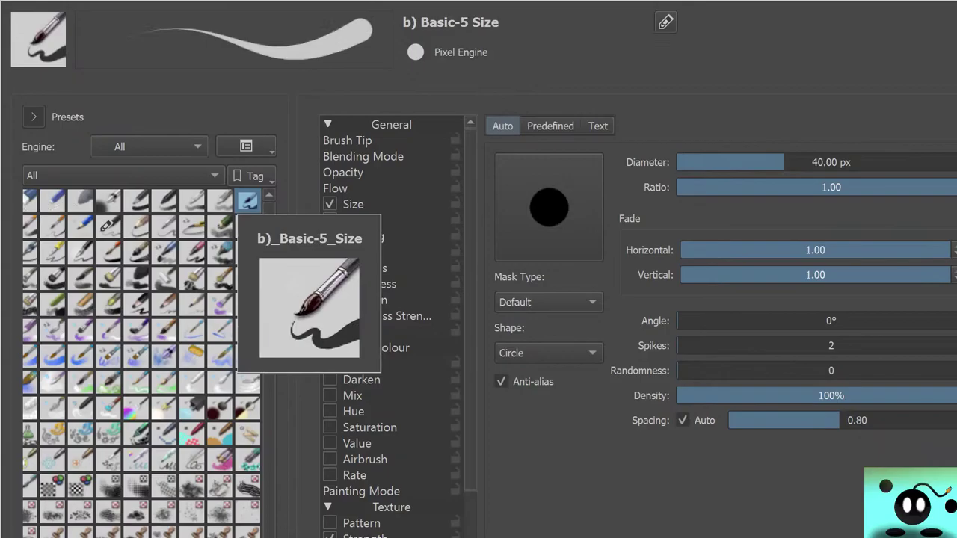
key("F5")
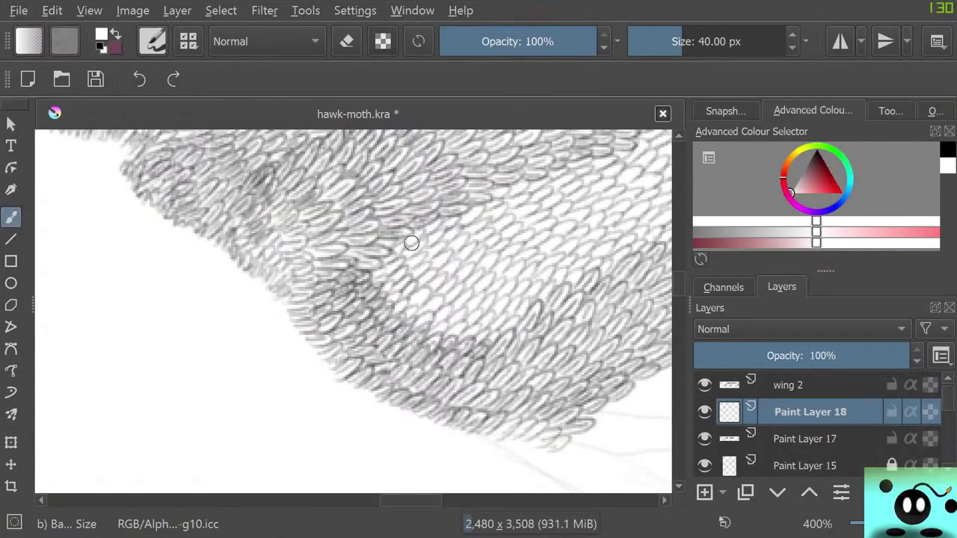
mouse_move(409, 238)
left_mouse_down()
mouse_move(428, 285)
mouse_move(479, 336)
mouse_move(419, 257)
mouse_move(452, 294)
mouse_move(406, 229)
mouse_move(410, 219)
mouse_move(444, 284)
mouse_move(439, 270)
mouse_move(474, 297)
mouse_move(540, 307)
mouse_move(503, 320)
mouse_move(508, 309)
mouse_move(490, 338)
mouse_move(480, 308)
mouse_move(448, 373)
mouse_move(383, 244)
mouse_move(376, 331)
mouse_move(362, 361)
mouse_move(332, 271)
mouse_move(344, 333)
mouse_move(413, 378)
mouse_move(441, 321)
mouse_move(472, 384)
mouse_move(478, 349)
mouse_move(402, 361)
mouse_move(365, 275)
mouse_move(337, 249)
mouse_move(319, 316)
mouse_move(362, 262)
mouse_move(365, 277)
mouse_move(314, 327)
left_mouse_up()
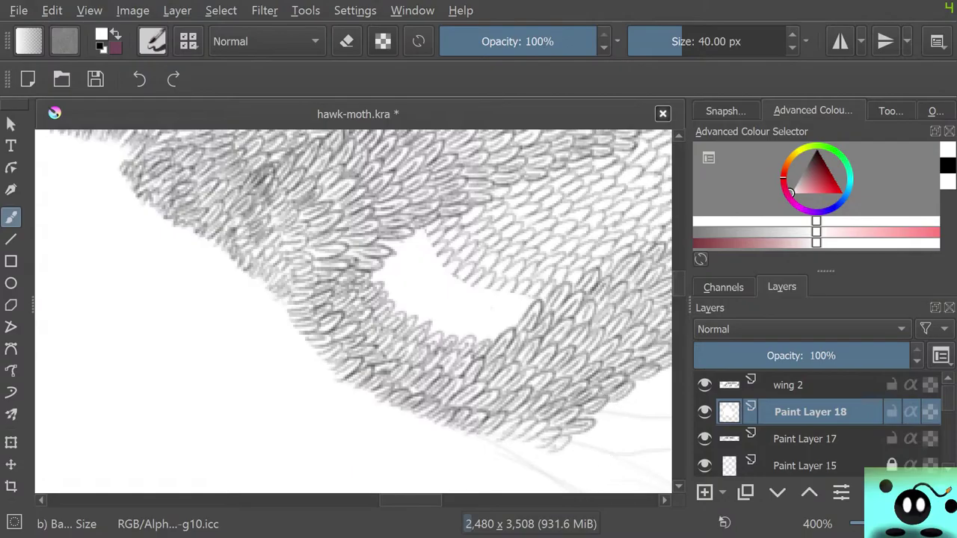
- Make wing 2 the active layer and switch to the 5 px Pencil-2 brush in black
left_click(792, 385)
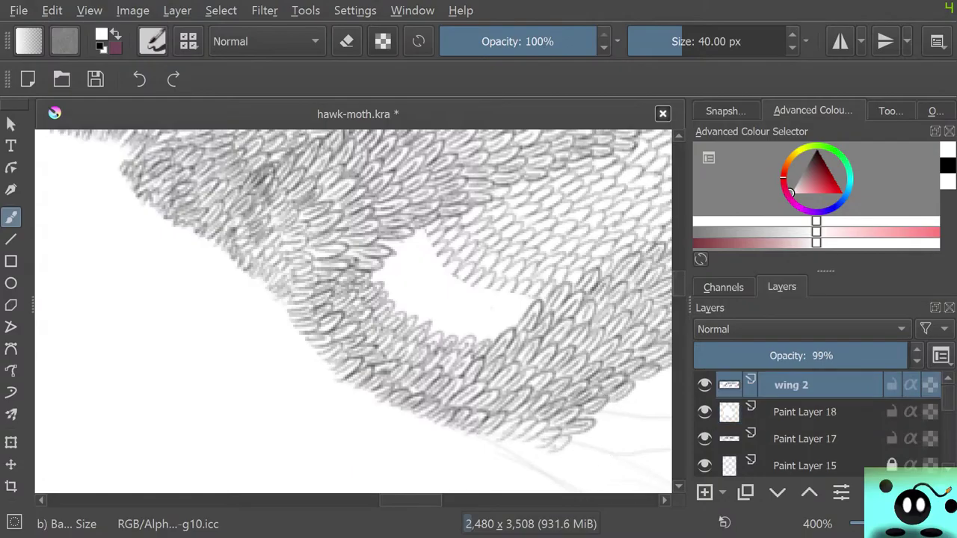
right_click(154, 260)
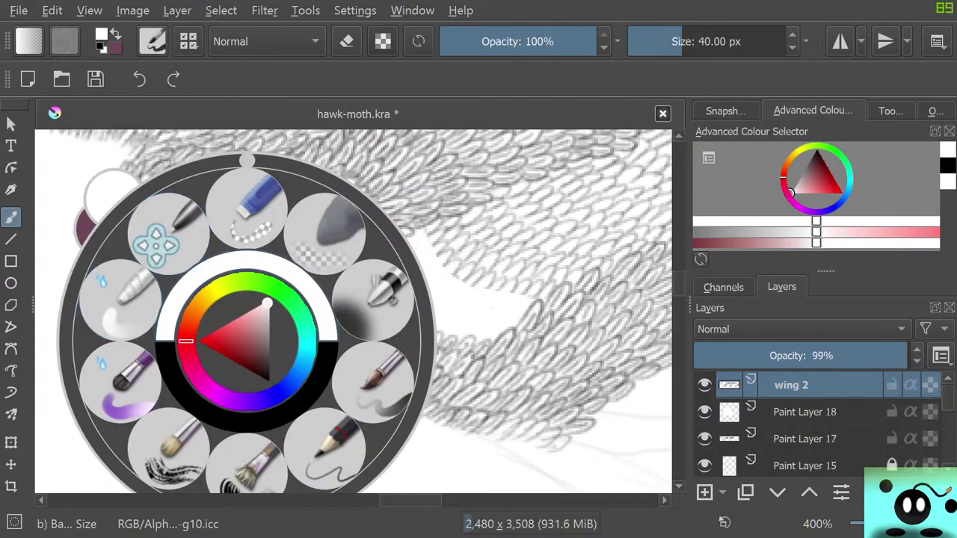
left_click(269, 380)
left_click(86, 142)
left_click(152, 41)
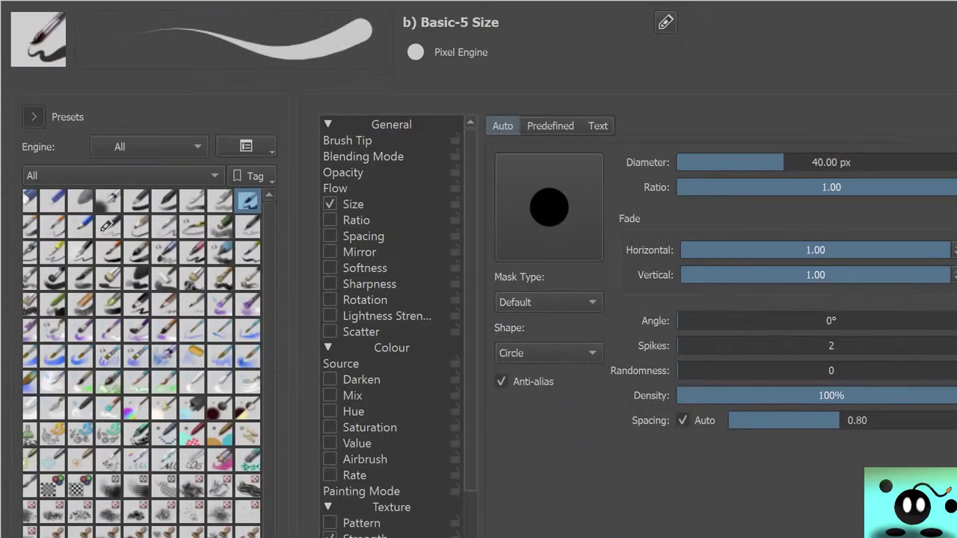
left_click(107, 225)
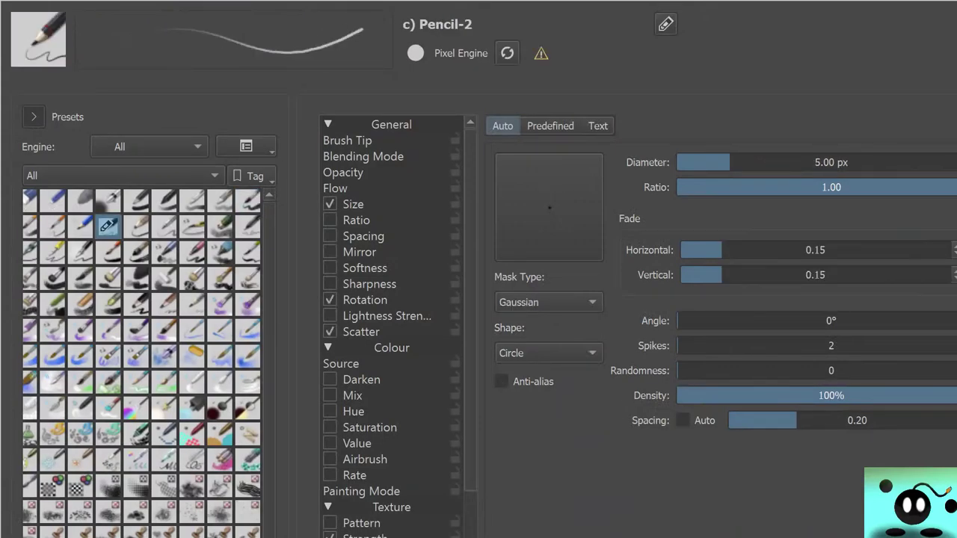
mouse_move(85, 226)
key("F5")
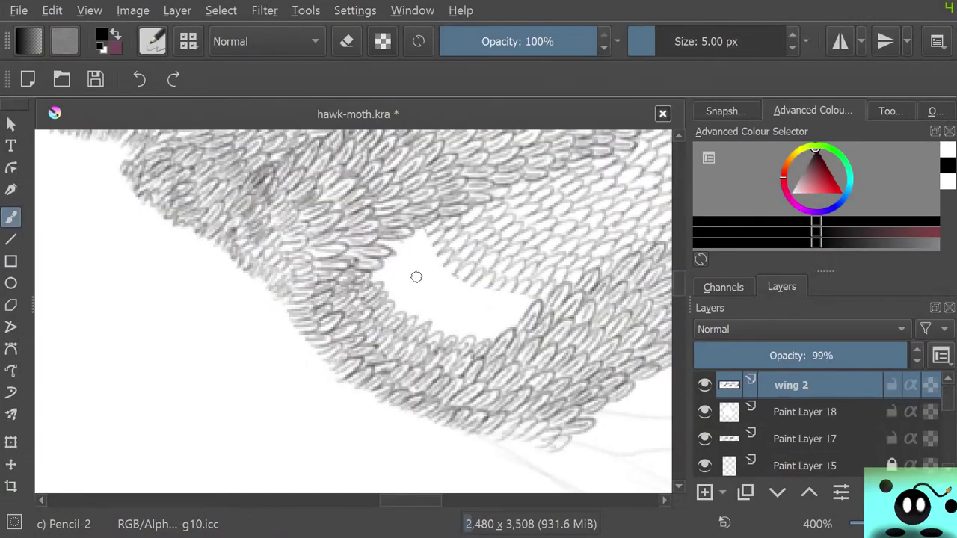
- Draw rows of dark scales across the whited-out area at the inner curve where both bands meet
mouse_move(368, 293)
left_mouse_down()
mouse_move(380, 286)
mouse_move(391, 305)
left_mouse_up()
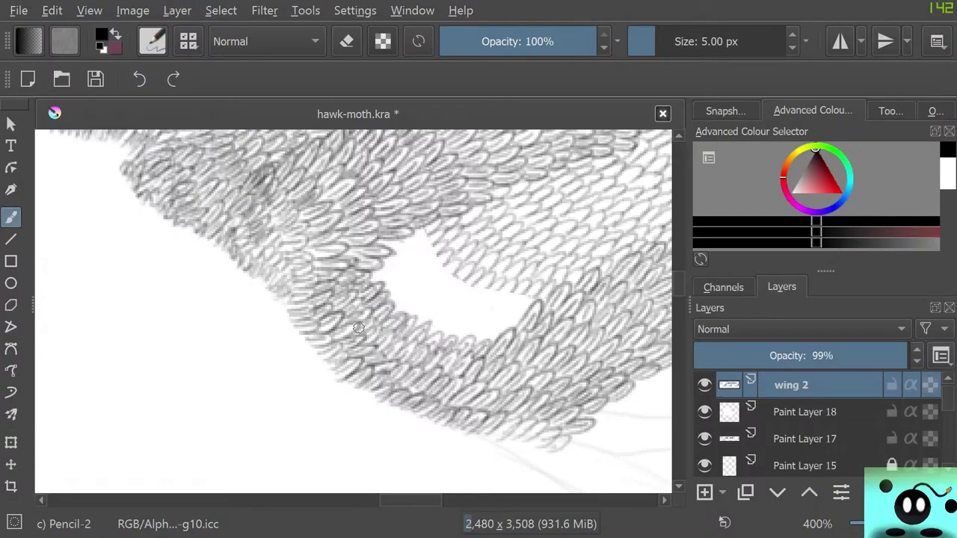
mouse_move(389, 332)
left_mouse_down()
mouse_move(399, 366)
mouse_move(425, 364)
mouse_move(423, 323)
mouse_move(423, 343)
mouse_move(401, 344)
mouse_move(426, 337)
mouse_move(435, 351)
mouse_move(448, 339)
mouse_move(446, 355)
mouse_move(472, 338)
mouse_move(435, 369)
mouse_move(455, 337)
mouse_move(470, 351)
mouse_move(503, 323)
mouse_move(473, 339)
mouse_move(485, 319)
mouse_move(457, 339)
mouse_move(438, 320)
mouse_move(411, 315)
mouse_move(410, 302)
mouse_move(394, 301)
mouse_move(411, 287)
mouse_move(387, 295)
mouse_move(380, 284)
mouse_move(396, 268)
mouse_move(374, 266)
mouse_move(389, 233)
mouse_move(393, 264)
mouse_move(414, 272)
mouse_move(405, 277)
mouse_move(410, 292)
mouse_move(434, 277)
mouse_move(425, 294)
mouse_move(434, 309)
mouse_move(452, 305)
mouse_move(449, 294)
mouse_move(449, 308)
mouse_move(471, 309)
mouse_move(474, 318)
mouse_move(500, 310)
mouse_move(499, 324)
mouse_move(515, 308)
mouse_move(509, 323)
mouse_move(526, 289)
mouse_move(515, 297)
mouse_move(525, 306)
mouse_move(492, 283)
mouse_move(458, 283)
mouse_move(419, 254)
mouse_move(407, 232)
mouse_move(396, 240)
mouse_move(415, 234)
mouse_move(372, 245)
left_mouse_up()
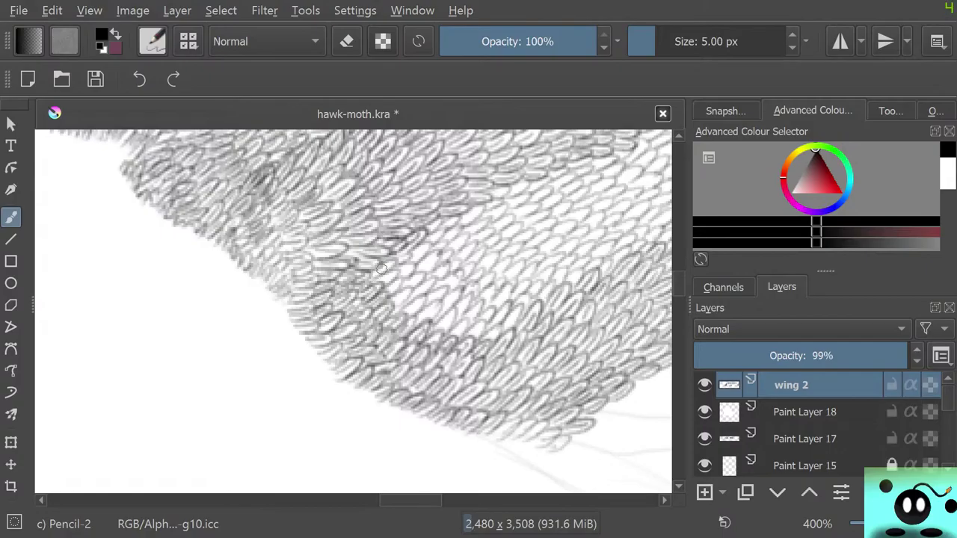
mouse_move(375, 274)
left_mouse_down()
mouse_move(393, 261)
mouse_move(371, 278)
mouse_move(385, 286)
mouse_move(389, 276)
mouse_move(374, 283)
mouse_move(385, 289)
mouse_move(403, 279)
mouse_move(382, 296)
mouse_move(413, 285)
mouse_move(392, 314)
mouse_move(421, 297)
mouse_move(414, 323)
mouse_move(433, 308)
mouse_move(417, 317)
mouse_move(436, 315)
mouse_move(438, 326)
mouse_move(450, 315)
mouse_move(441, 329)
mouse_move(457, 313)
mouse_move(454, 339)
mouse_move(470, 328)
mouse_move(477, 338)
mouse_move(477, 329)
mouse_move(495, 333)
mouse_move(485, 336)
mouse_move(490, 343)
mouse_move(516, 323)
mouse_move(463, 307)
mouse_move(481, 323)
mouse_move(489, 312)
mouse_move(468, 318)
mouse_move(477, 307)
mouse_move(478, 315)
mouse_move(454, 314)
mouse_move(469, 298)
mouse_move(463, 309)
mouse_move(464, 295)
mouse_move(433, 278)
mouse_move(445, 306)
mouse_move(457, 291)
mouse_move(442, 317)
mouse_move(442, 300)
mouse_move(404, 274)
mouse_move(416, 284)
mouse_move(402, 287)
mouse_move(412, 269)
mouse_move(389, 278)
mouse_move(411, 251)
mouse_move(425, 252)
mouse_move(403, 249)
left_mouse_up()
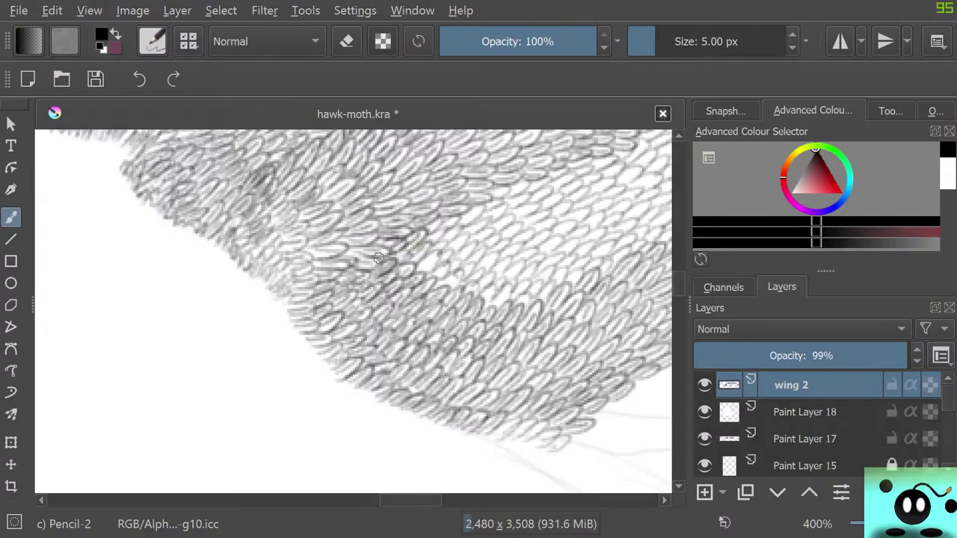
- Erase the untidy strokes at the tip of the inner curve and draw dark scales along its edge to the lower band
key("e")
left_click_drag(478, 191, 419, 217)
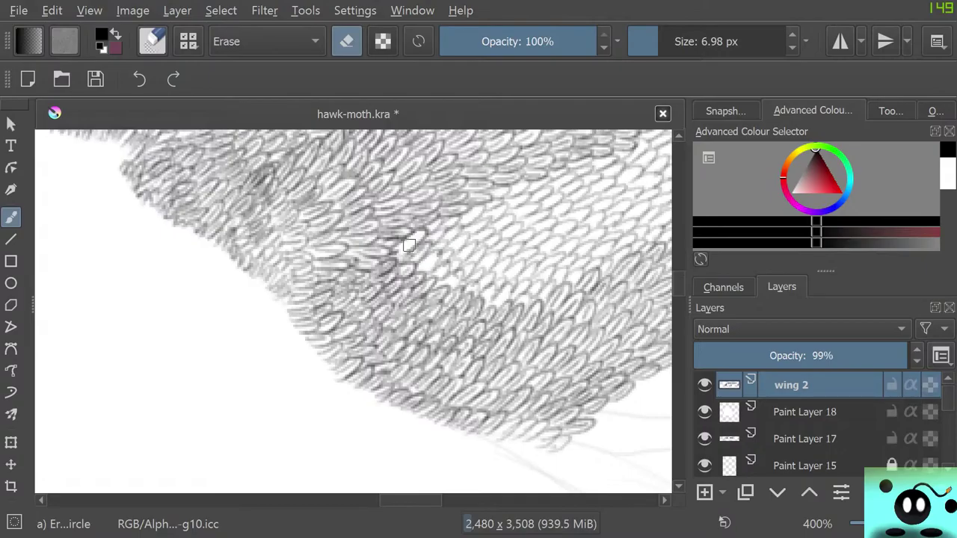
key("slash")
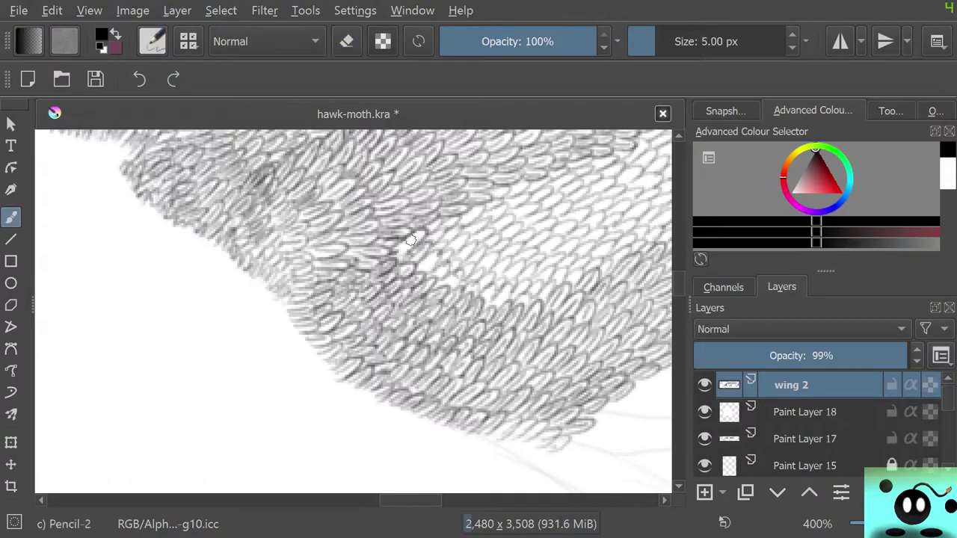
mouse_move(419, 234)
left_mouse_down()
mouse_move(392, 246)
mouse_move(416, 231)
mouse_move(396, 253)
mouse_move(407, 246)
mouse_move(405, 259)
mouse_move(424, 246)
mouse_move(420, 267)
mouse_move(433, 259)
mouse_move(421, 276)
mouse_move(450, 263)
mouse_move(428, 277)
mouse_move(437, 287)
mouse_move(462, 272)
mouse_move(447, 291)
mouse_move(451, 266)
mouse_move(461, 290)
mouse_move(477, 281)
mouse_move(471, 298)
mouse_move(493, 290)
mouse_move(481, 301)
mouse_move(491, 284)
mouse_move(483, 309)
mouse_move(523, 288)
mouse_move(507, 302)
mouse_move(528, 279)
mouse_move(516, 306)
mouse_move(526, 299)
mouse_move(509, 309)
mouse_move(536, 306)
left_mouse_up()
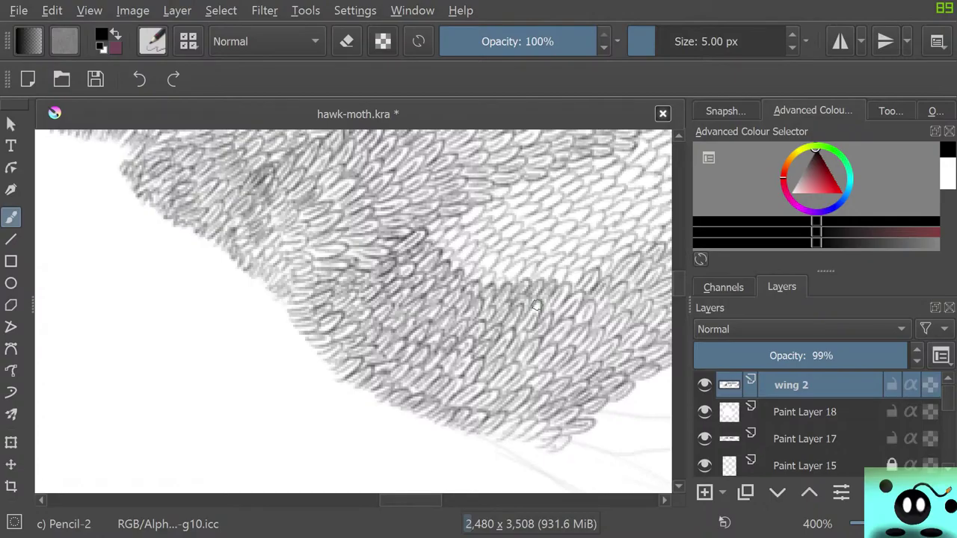
- Toggle the visibility of wing 2 and Paint Layer 18 to compare the inner curve with and without each layer
left_click(704, 385)
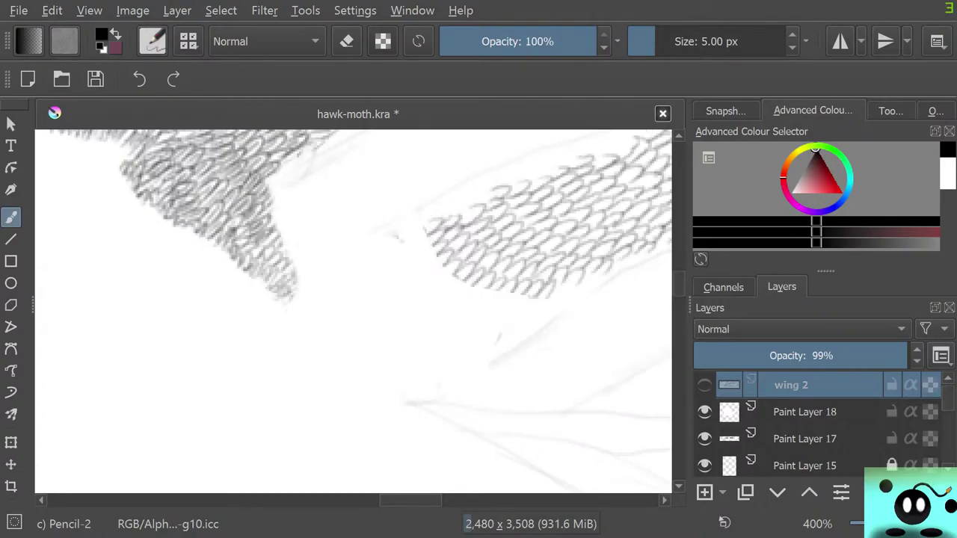
left_click(705, 384)
left_click(704, 384)
left_click(705, 384)
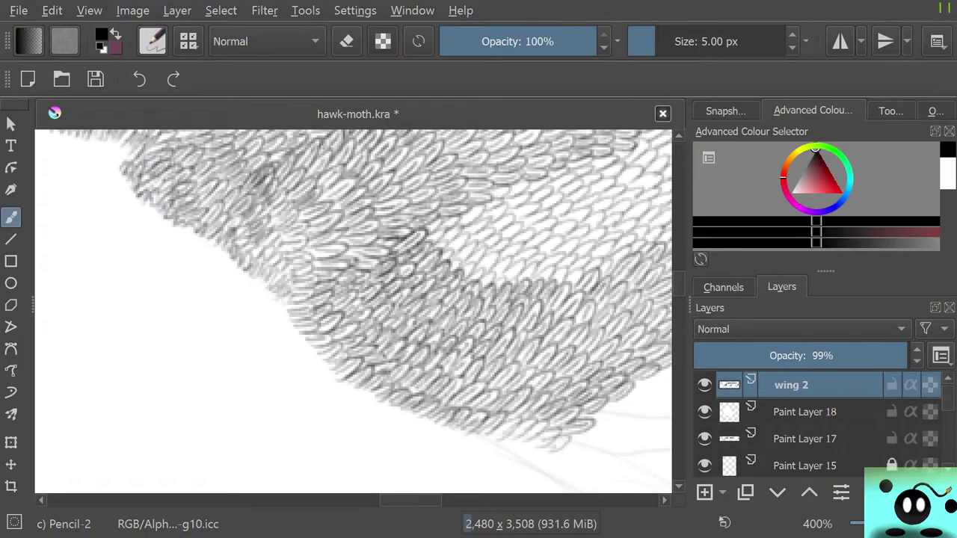
left_click(705, 411)
left_click(705, 411)
left_click(704, 411)
left_click(705, 411)
left_click(705, 411)
left_click(704, 411)
left_click(704, 411)
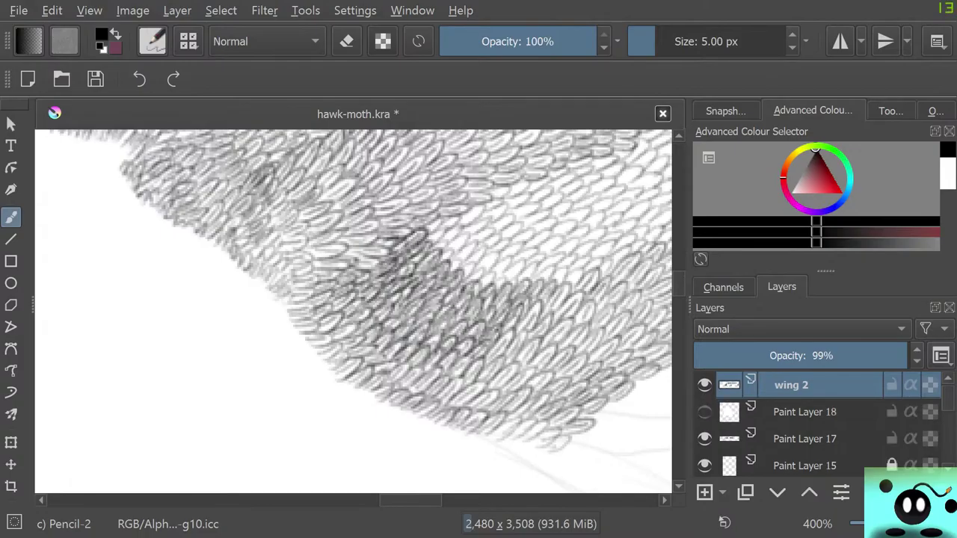
left_click(705, 411)
mouse_move(718, 439)
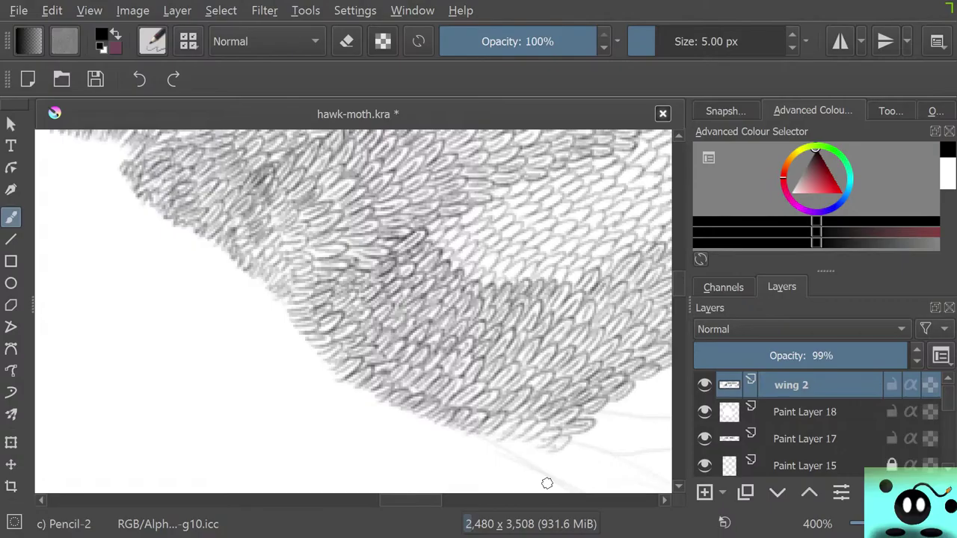
- Examine the joined dark bands up close and across the whole wing
scroll(468, 326, "down", 8)
scroll(500, 311, "up", 3)
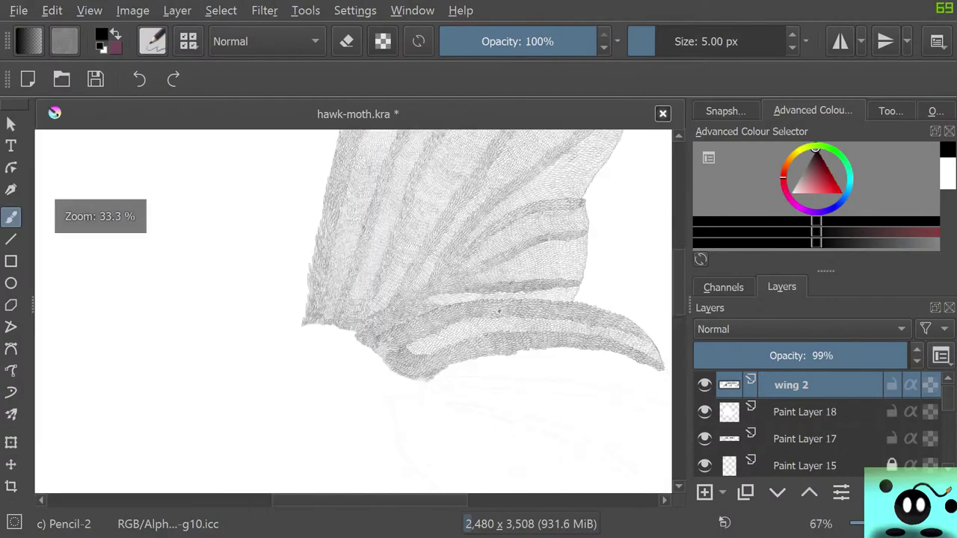
scroll(499, 311, "up", 2)
scroll(493, 349, "down", 1)
scroll(273, 320, "up", 2)
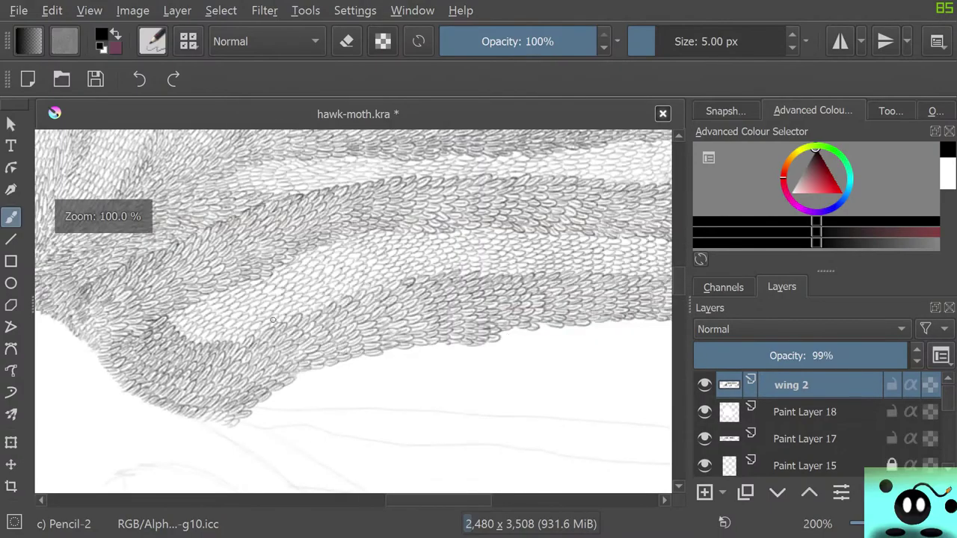
scroll(273, 320, "down", 4)
scroll(203, 322, "up", 2)
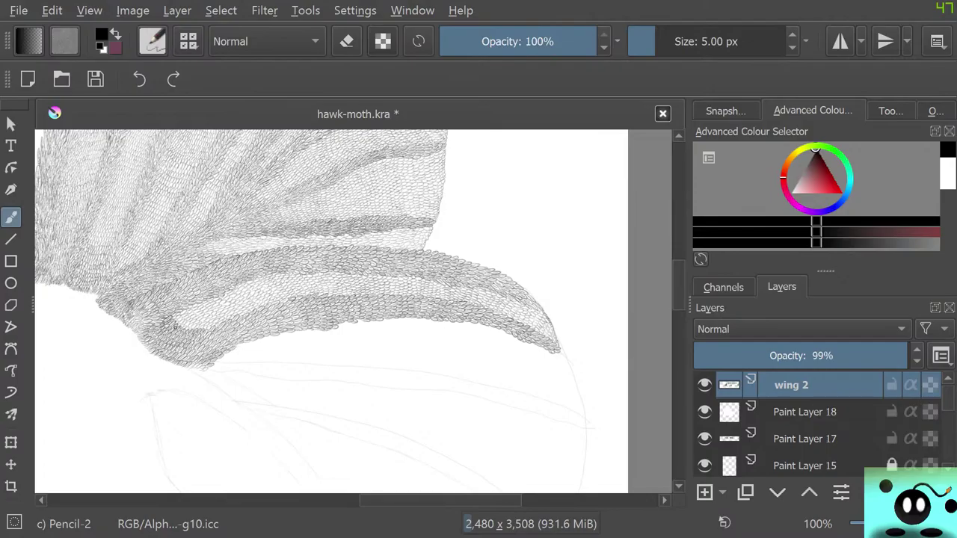
scroll(217, 292, "up", 2)
scroll(209, 352, "down", 3)
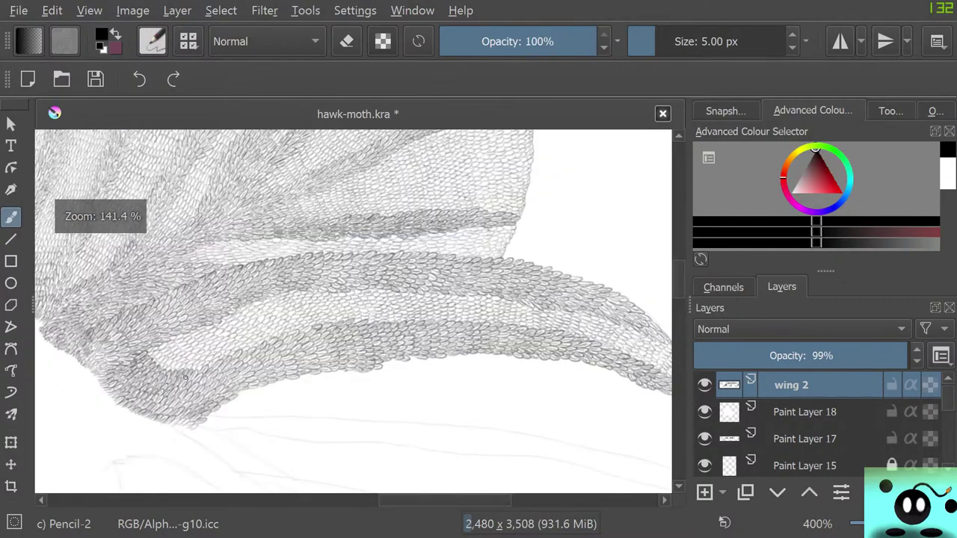
scroll(232, 408, "up", 1)
scroll(232, 408, "up", 2)
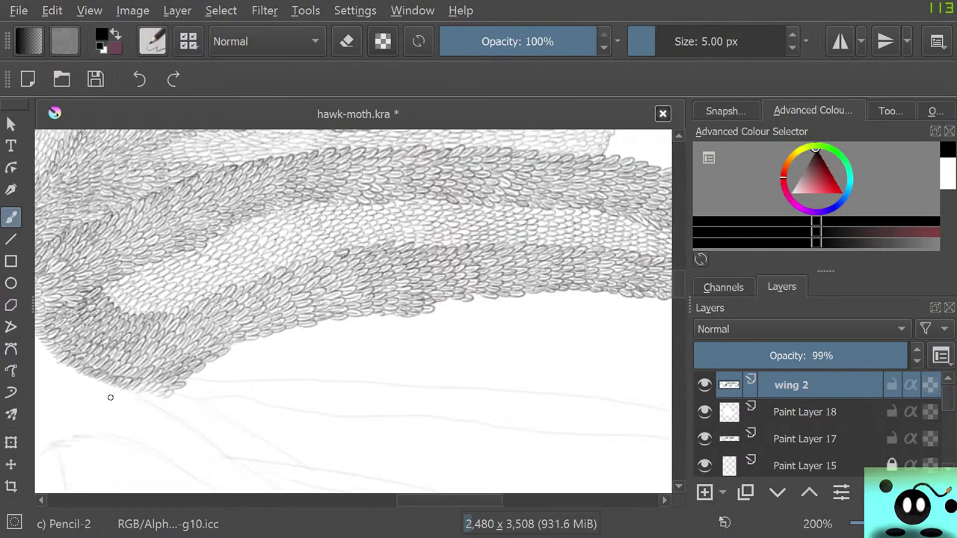
scroll(112, 396, "down", 4)
scroll(54, 407, "up", 2)
scroll(53, 408, "up", 1)
scroll(58, 406, "down", 4)
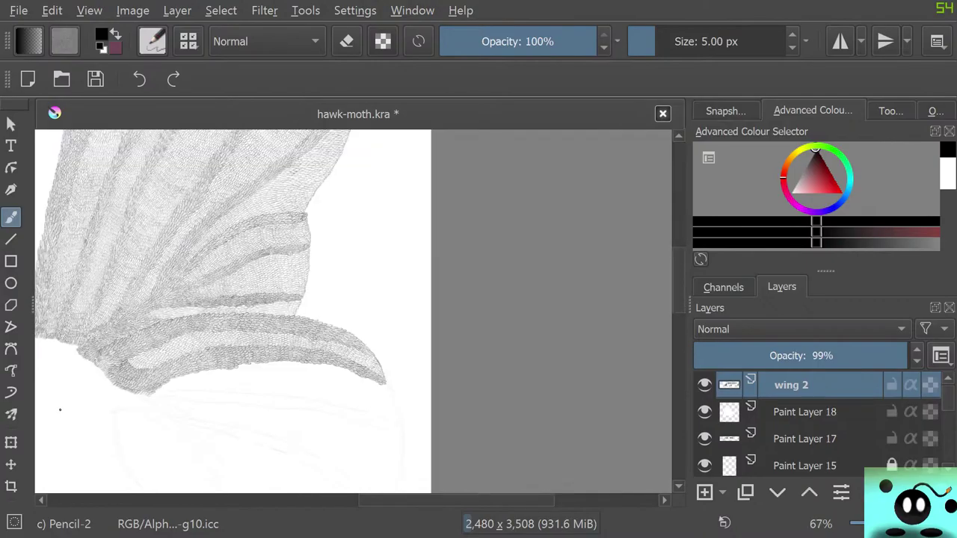
- Draw a curved row of scales below the wing's base, following the sketch line up to the lower dark band
scroll(65, 404, "up", 2)
scroll(69, 401, "up", 1)
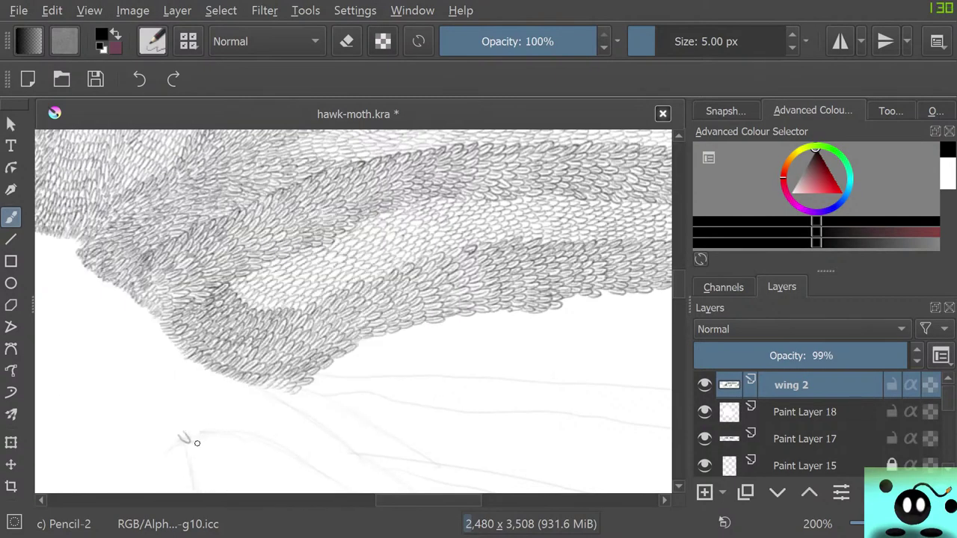
right_click(197, 443)
right_click(196, 435)
mouse_move(188, 436)
left_mouse_down()
mouse_move(214, 437)
mouse_move(210, 429)
mouse_move(223, 433)
mouse_move(224, 425)
mouse_move(236, 441)
mouse_move(260, 434)
left_mouse_up()
left_click_drag(279, 428, 285, 426)
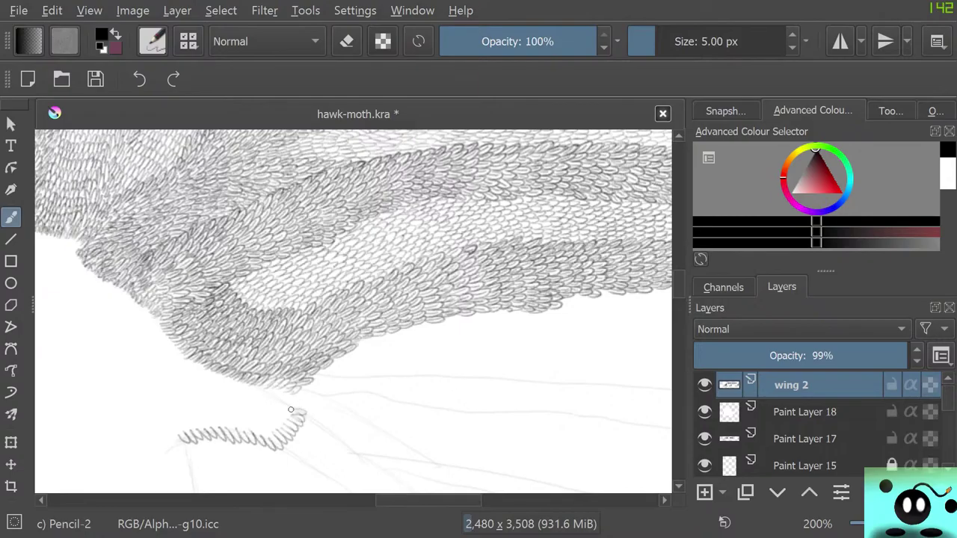
mouse_move(294, 407)
left_mouse_down()
mouse_move(304, 402)
mouse_move(292, 395)
mouse_move(301, 388)
left_mouse_up()
- Fill the area between the curved scale row and the lower dark band with overlapping pencil scales
scroll(353, 311, "down", 2)
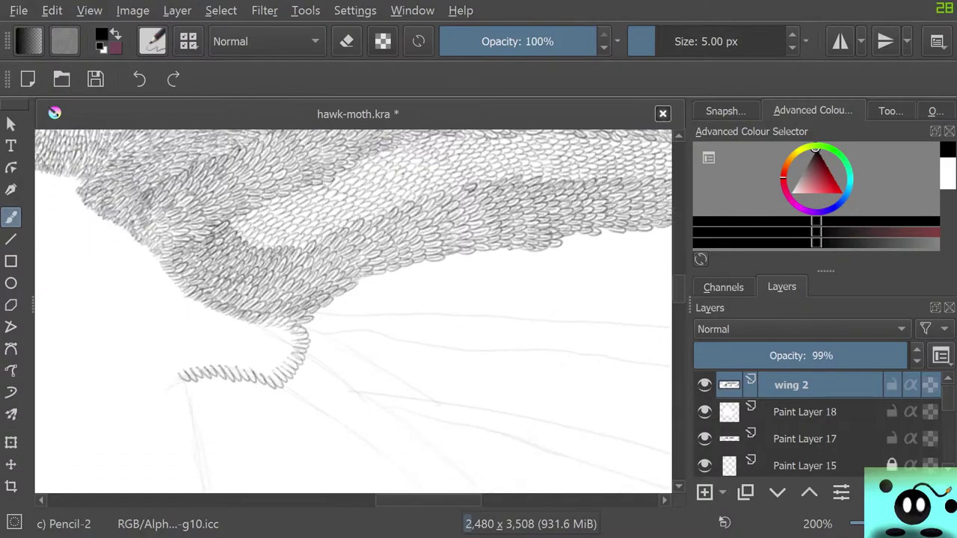
scroll(574, 293, "down", 4)
scroll(396, 327, "up", 3)
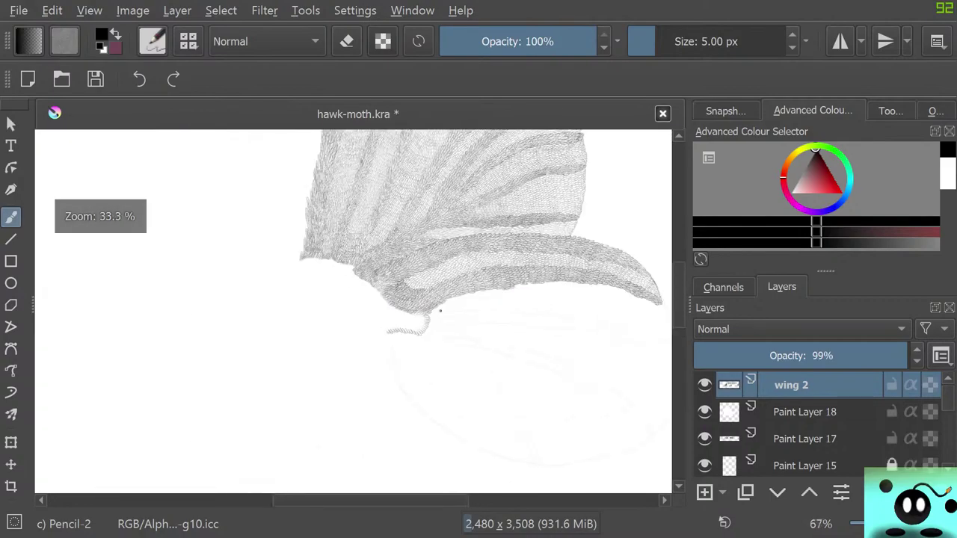
scroll(521, 355, "up", 4)
scroll(567, 368, "down", 1)
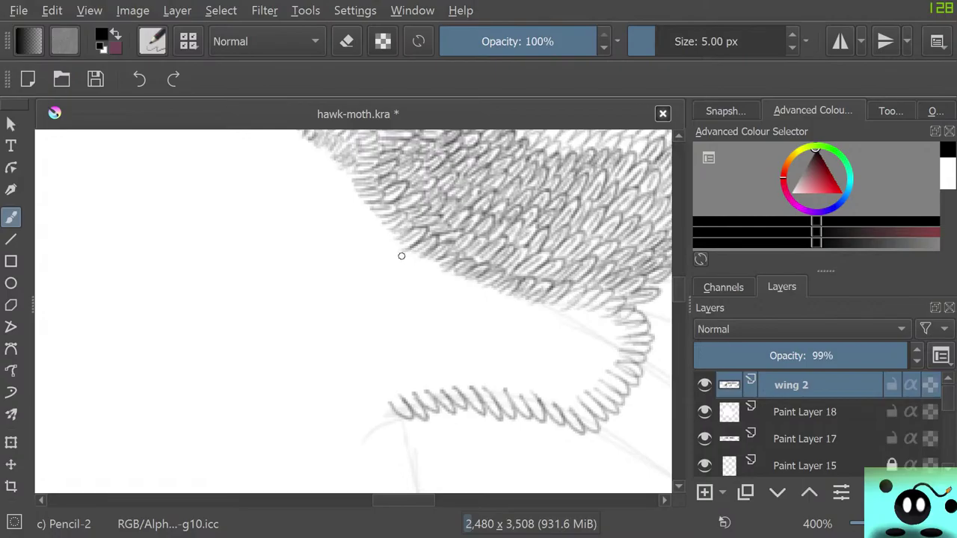
mouse_move(400, 254)
left_mouse_down()
mouse_move(434, 258)
mouse_move(420, 271)
mouse_move(454, 280)
mouse_move(444, 297)
mouse_move(480, 283)
mouse_move(461, 286)
mouse_move(484, 286)
mouse_move(475, 304)
mouse_move(524, 299)
mouse_move(512, 313)
mouse_move(526, 317)
mouse_move(545, 307)
mouse_move(545, 315)
mouse_move(570, 315)
mouse_move(573, 304)
mouse_move(567, 315)
mouse_move(576, 322)
mouse_move(605, 312)
mouse_move(594, 314)
mouse_move(596, 332)
mouse_move(619, 326)
mouse_move(598, 339)
mouse_move(623, 346)
mouse_move(593, 357)
mouse_move(613, 370)
mouse_move(579, 356)
mouse_move(593, 382)
mouse_move(596, 371)
mouse_move(572, 368)
mouse_move(589, 396)
mouse_move(568, 383)
mouse_move(568, 404)
mouse_move(540, 387)
mouse_move(532, 397)
mouse_move(519, 382)
mouse_move(495, 389)
mouse_move(500, 408)
mouse_move(504, 381)
mouse_move(471, 369)
mouse_move(480, 372)
mouse_move(453, 374)
mouse_move(472, 396)
mouse_move(443, 372)
mouse_move(430, 374)
mouse_move(442, 392)
mouse_move(411, 374)
mouse_move(410, 384)
mouse_move(388, 382)
mouse_move(390, 400)
mouse_move(384, 369)
mouse_move(417, 381)
mouse_move(412, 350)
mouse_move(434, 374)
mouse_move(456, 356)
mouse_move(472, 366)
mouse_move(490, 358)
mouse_move(523, 381)
mouse_move(522, 364)
mouse_move(558, 374)
mouse_move(563, 364)
mouse_move(539, 352)
mouse_move(560, 359)
mouse_move(557, 349)
mouse_move(600, 345)
mouse_move(571, 319)
mouse_move(549, 331)
mouse_move(498, 326)
mouse_move(389, 267)
mouse_move(432, 294)
mouse_move(389, 277)
mouse_move(443, 309)
mouse_move(406, 325)
mouse_move(412, 338)
mouse_move(394, 349)
mouse_move(392, 369)
mouse_move(440, 280)
mouse_move(453, 308)
mouse_move(417, 353)
left_mouse_up()
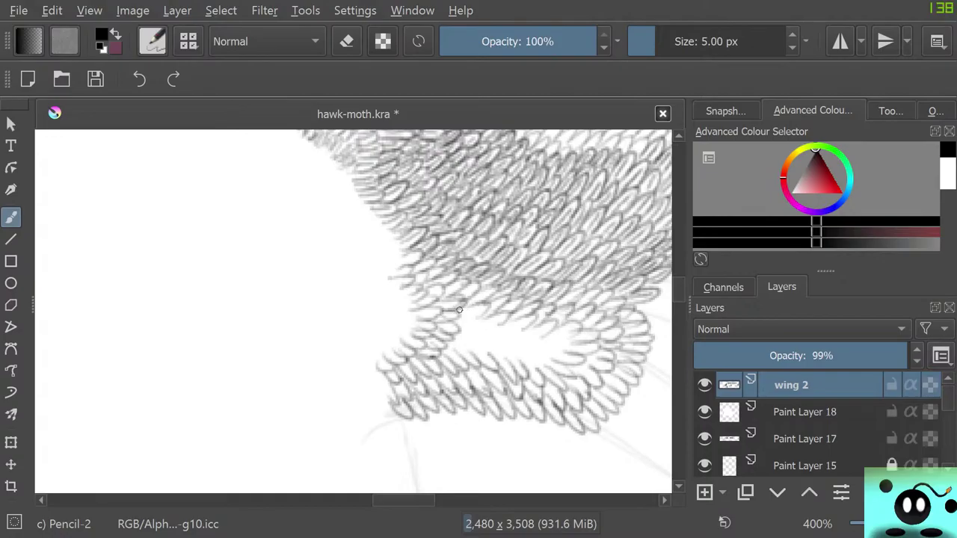
mouse_move(459, 310)
left_mouse_down()
mouse_move(436, 356)
mouse_move(484, 310)
mouse_move(486, 321)
mouse_move(503, 323)
mouse_move(455, 343)
mouse_move(513, 324)
mouse_move(499, 334)
mouse_move(501, 357)
mouse_move(528, 331)
mouse_move(551, 332)
mouse_move(520, 344)
mouse_move(537, 351)
mouse_move(514, 349)
mouse_move(563, 333)
mouse_move(537, 349)
mouse_move(562, 352)
mouse_move(536, 362)
left_mouse_up()
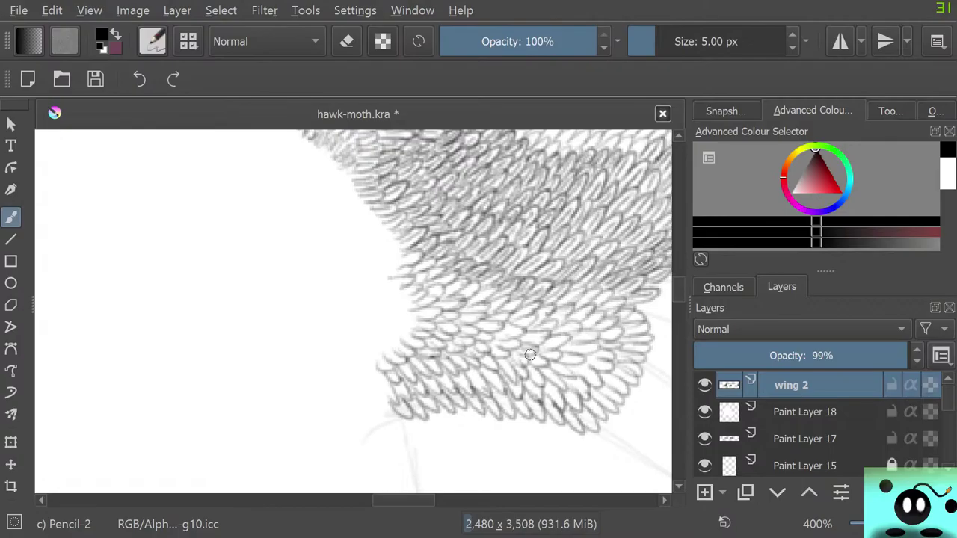
- Review the new scale patch at the wing's base against the rest of the wing
scroll(530, 355, "down", 10)
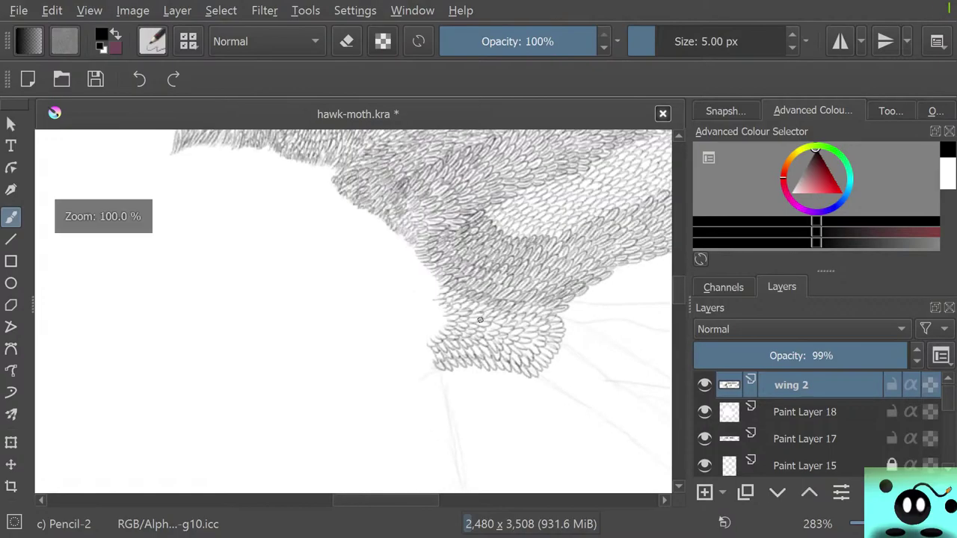
scroll(529, 355, "up", 3)
scroll(429, 280, "up", 1)
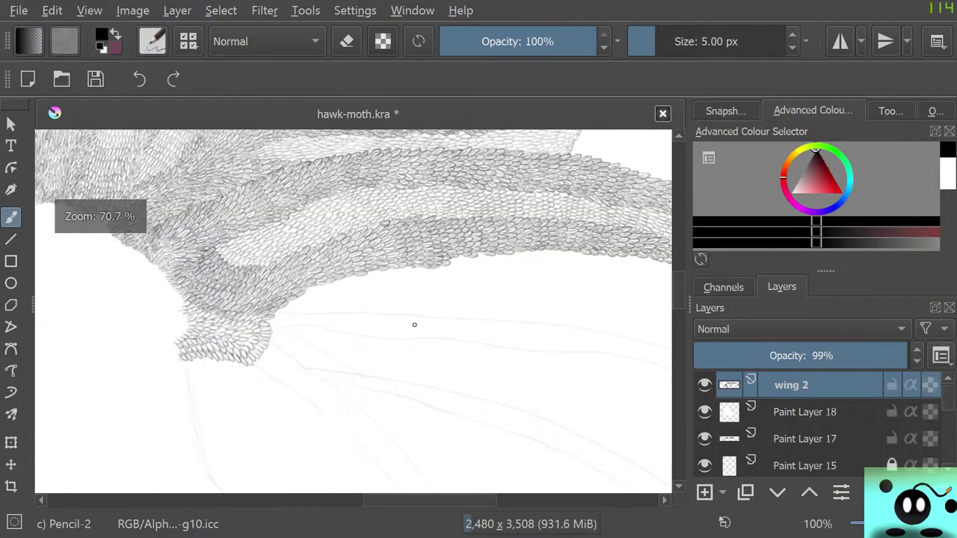
scroll(309, 290, "down", 1)
scroll(310, 290, "up", 1)
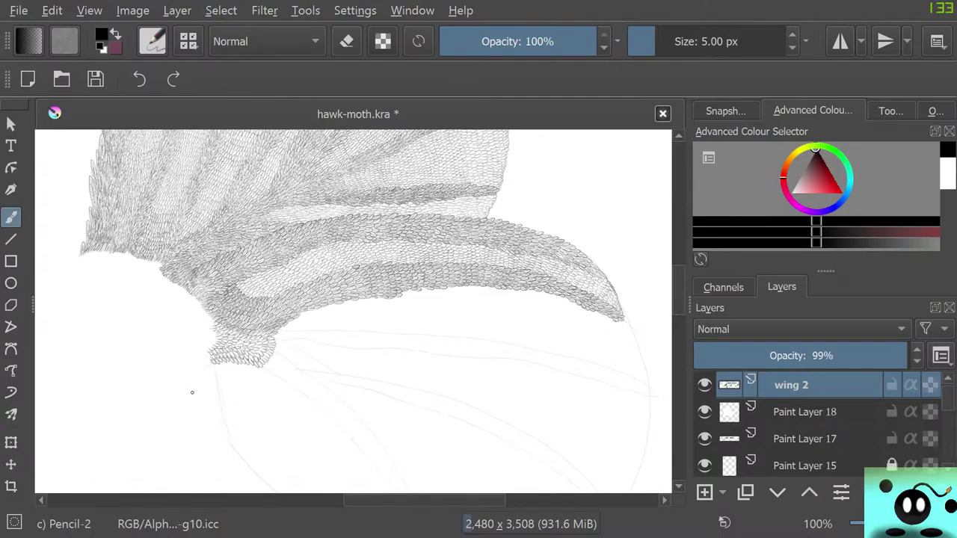
- Draw short overlapping pencil scales along the ragged inner edge of the scale patch at the wing's base
scroll(192, 392, "up", 3)
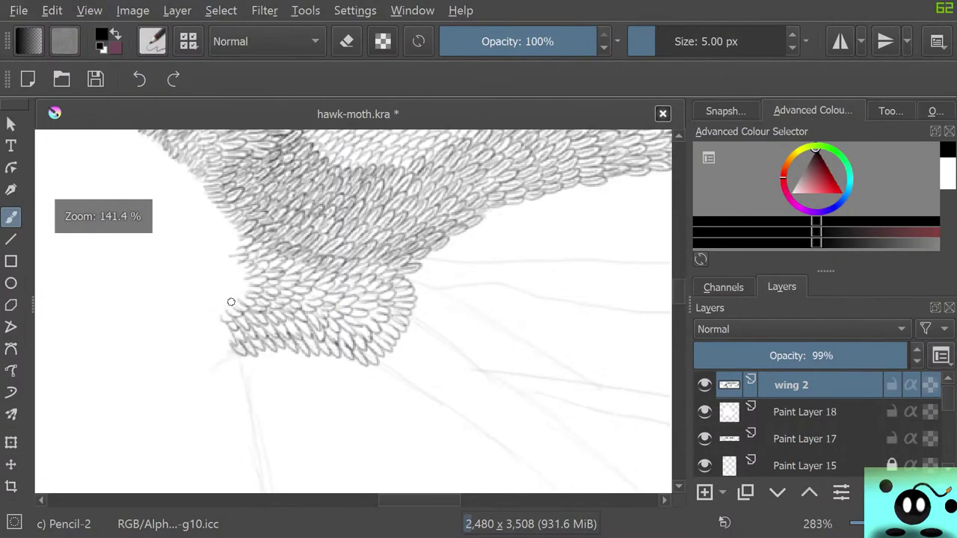
scroll(300, 286, "up", 2)
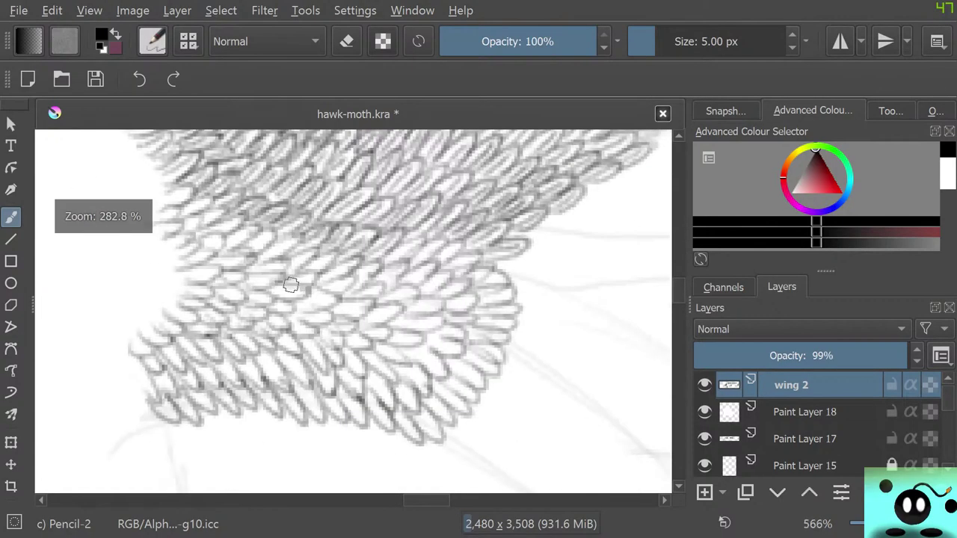
scroll(109, 231, "up", 1)
scroll(127, 274, "down", 3)
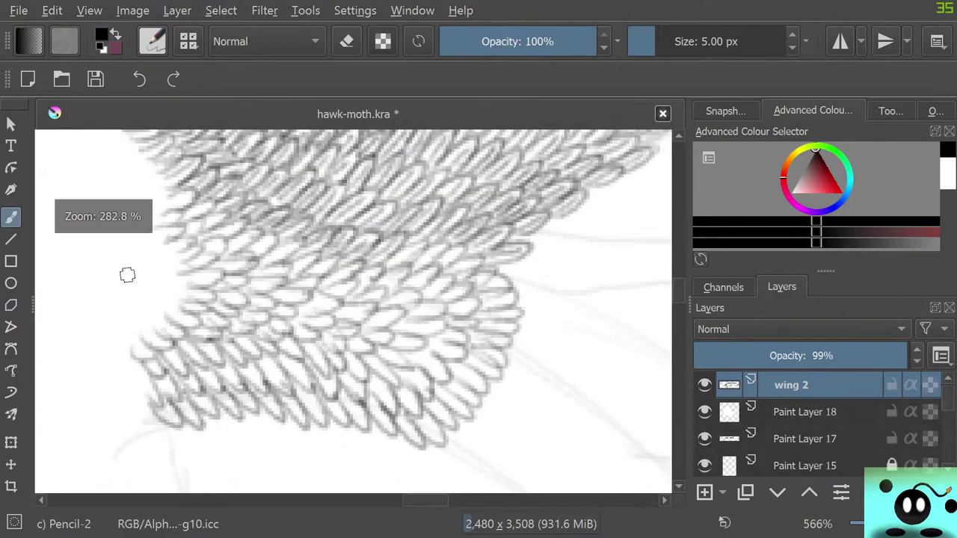
scroll(91, 296, "up", 1)
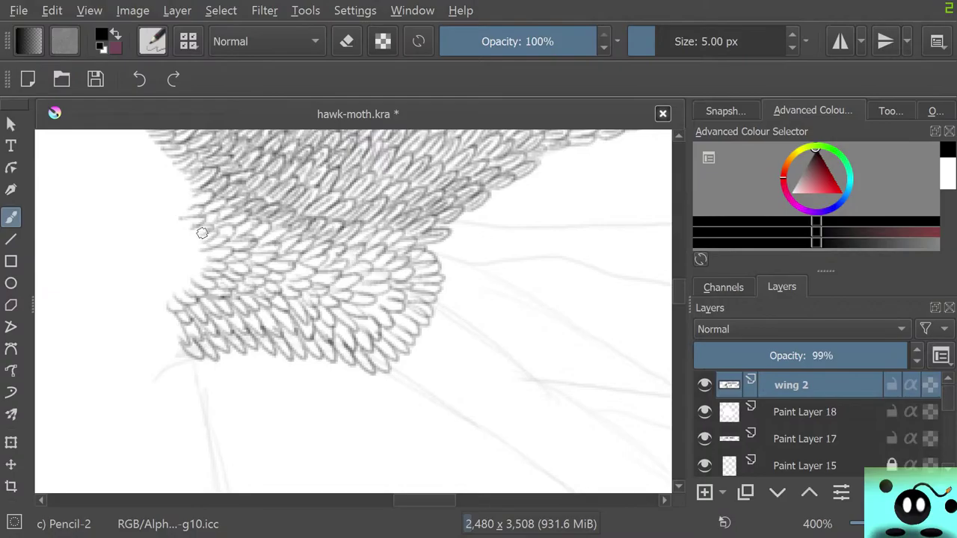
mouse_move(181, 240)
left_mouse_down()
mouse_move(187, 250)
mouse_move(172, 276)
mouse_move(175, 300)
mouse_move(162, 289)
left_mouse_up()
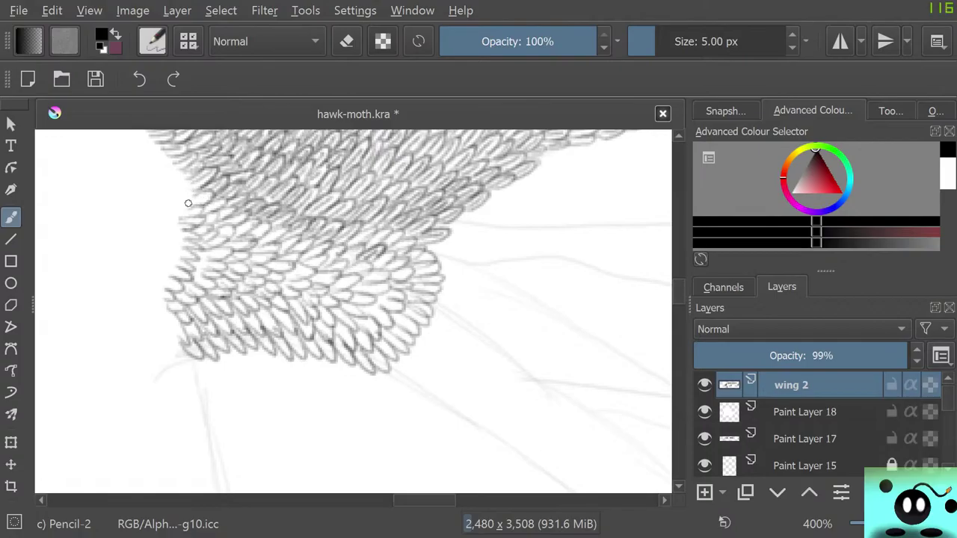
mouse_move(188, 202)
left_mouse_down()
mouse_move(206, 195)
mouse_move(201, 216)
left_mouse_up()
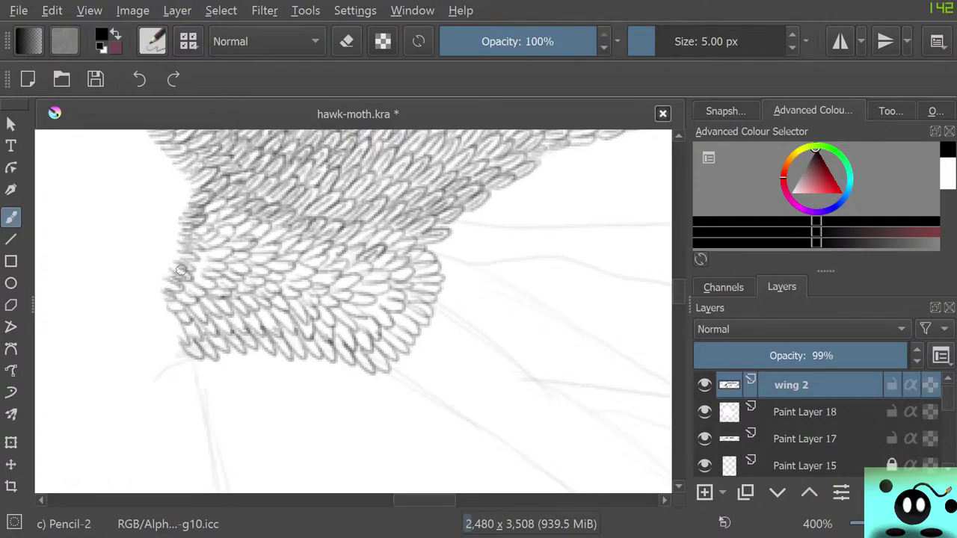
mouse_move(200, 254)
left_mouse_down()
mouse_move(225, 259)
mouse_move(195, 250)
mouse_move(218, 271)
mouse_move(202, 261)
mouse_move(193, 273)
mouse_move(210, 273)
mouse_move(190, 267)
mouse_move(202, 278)
mouse_move(185, 269)
mouse_move(207, 284)
mouse_move(191, 273)
mouse_move(194, 296)
mouse_move(184, 280)
mouse_move(173, 275)
left_mouse_up()
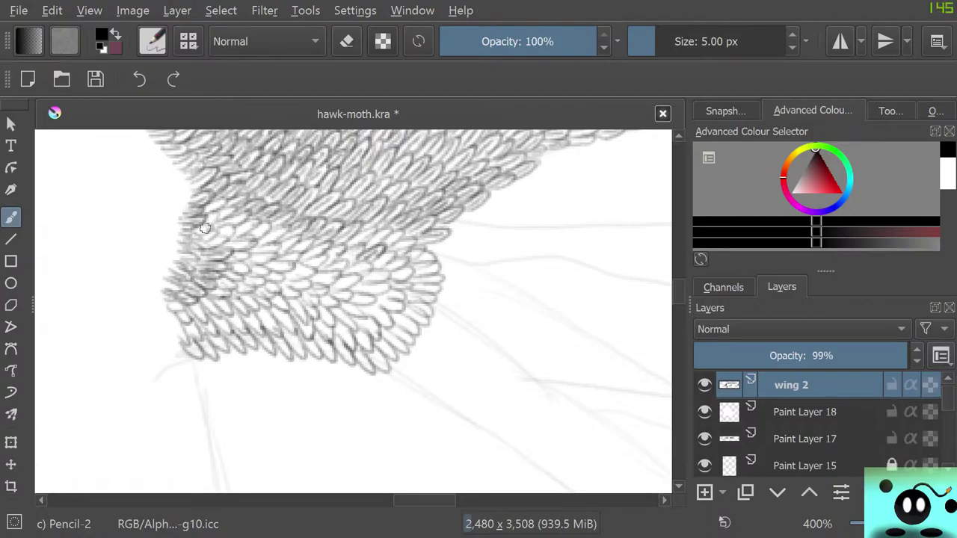
- Darken the upper and middle parts of the patch with extra pencil scales, working from its inner edge outward
mouse_move(214, 243)
left_mouse_down()
mouse_move(214, 215)
mouse_move(203, 224)
mouse_move(212, 202)
mouse_move(208, 211)
mouse_move(202, 205)
mouse_move(233, 212)
mouse_move(217, 214)
mouse_move(219, 222)
mouse_move(244, 220)
mouse_move(217, 220)
mouse_move(215, 231)
mouse_move(227, 229)
mouse_move(217, 234)
mouse_move(250, 222)
mouse_move(216, 243)
left_mouse_up()
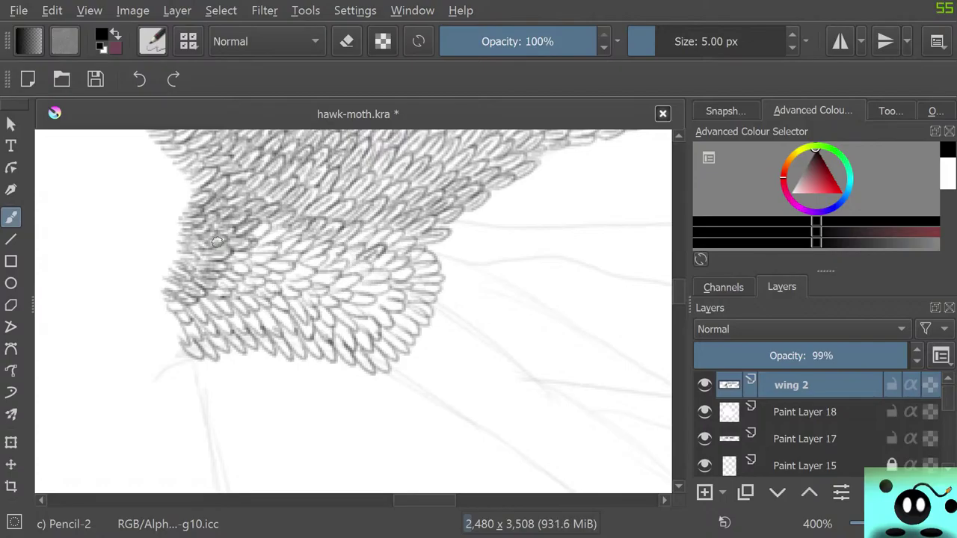
mouse_move(217, 242)
left_mouse_down()
mouse_move(246, 260)
mouse_move(230, 261)
mouse_move(249, 252)
mouse_move(224, 252)
mouse_move(244, 274)
mouse_move(222, 264)
mouse_move(217, 278)
mouse_move(231, 274)
mouse_move(215, 280)
mouse_move(229, 284)
mouse_move(213, 283)
mouse_move(231, 282)
mouse_move(210, 285)
mouse_move(223, 294)
mouse_move(201, 288)
mouse_move(226, 293)
left_mouse_up()
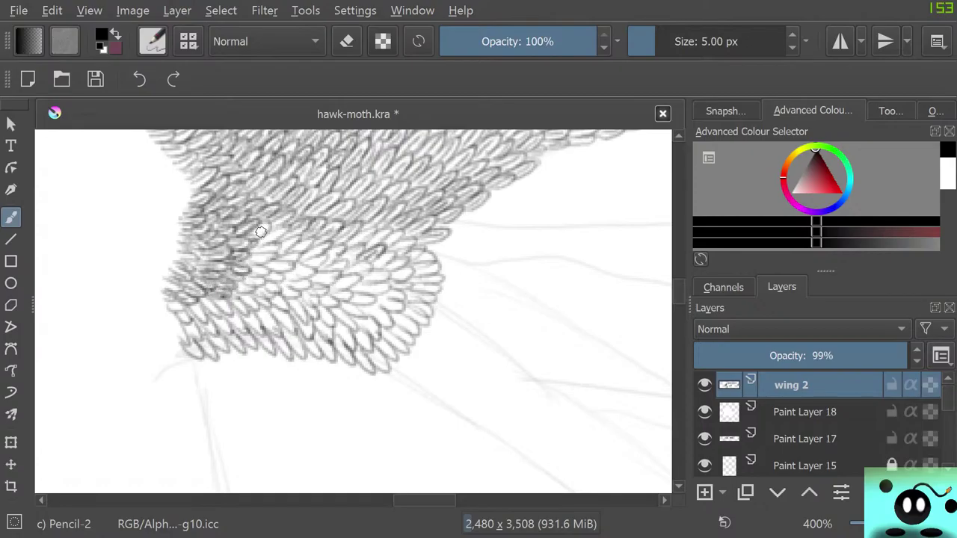
mouse_move(264, 234)
left_mouse_down()
mouse_move(250, 257)
mouse_move(265, 255)
mouse_move(263, 244)
mouse_move(270, 252)
mouse_move(242, 250)
mouse_move(251, 264)
mouse_move(258, 255)
mouse_move(249, 269)
mouse_move(262, 272)
mouse_move(247, 271)
mouse_move(269, 273)
mouse_move(243, 267)
mouse_move(252, 280)
mouse_move(232, 288)
mouse_move(252, 291)
mouse_move(242, 281)
mouse_move(280, 257)
mouse_move(269, 265)
mouse_move(291, 269)
mouse_move(266, 261)
mouse_move(289, 247)
left_mouse_up()
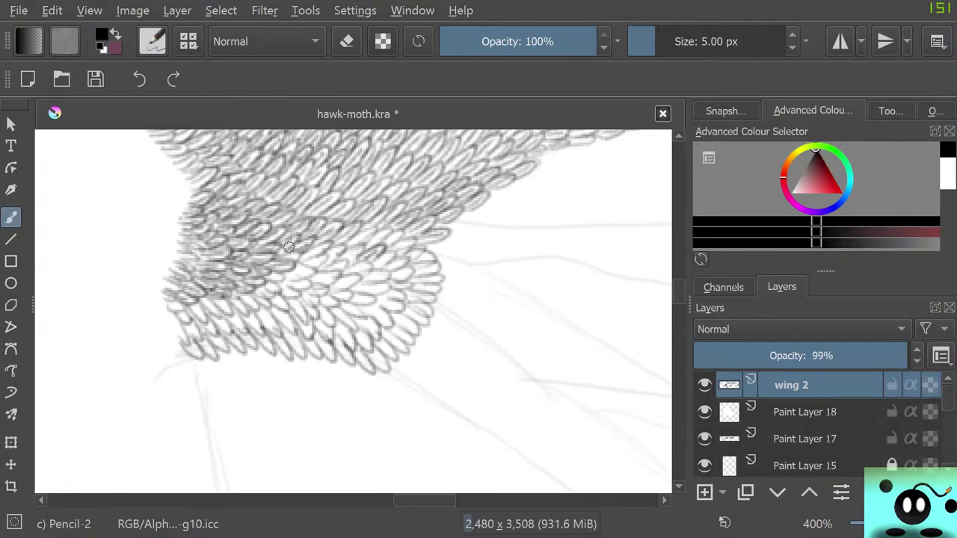
mouse_move(191, 304)
left_mouse_down()
mouse_move(199, 317)
mouse_move(188, 310)
mouse_move(208, 313)
mouse_move(197, 292)
mouse_move(245, 308)
mouse_move(252, 300)
mouse_move(237, 286)
mouse_move(267, 301)
mouse_move(257, 288)
mouse_move(271, 290)
mouse_move(262, 278)
mouse_move(269, 274)
mouse_move(255, 271)
left_mouse_up()
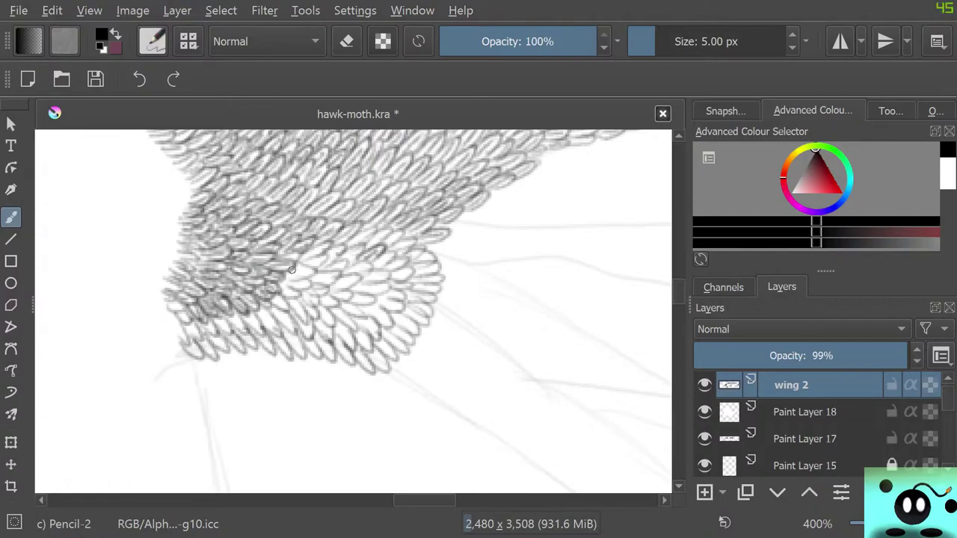
mouse_move(288, 276)
left_mouse_down()
mouse_move(311, 284)
mouse_move(273, 285)
mouse_move(295, 299)
mouse_move(273, 288)
mouse_move(271, 303)
mouse_move(292, 309)
mouse_move(290, 301)
mouse_move(304, 323)
mouse_move(287, 288)
mouse_move(308, 315)
mouse_move(301, 292)
mouse_move(320, 299)
mouse_move(306, 283)
mouse_move(316, 285)
mouse_move(305, 292)
mouse_move(314, 298)
mouse_move(311, 278)
mouse_move(339, 273)
mouse_move(306, 265)
mouse_move(326, 259)
mouse_move(293, 253)
mouse_move(320, 250)
mouse_move(325, 260)
mouse_move(337, 252)
mouse_move(323, 267)
mouse_move(337, 245)
mouse_move(330, 257)
mouse_move(357, 251)
mouse_move(343, 264)
mouse_move(347, 248)
mouse_move(327, 270)
mouse_move(368, 264)
mouse_move(354, 275)
mouse_move(357, 264)
mouse_move(387, 257)
mouse_move(353, 289)
mouse_move(372, 288)
mouse_move(327, 288)
mouse_move(353, 281)
mouse_move(324, 302)
mouse_move(364, 296)
mouse_move(389, 320)
mouse_move(377, 296)
mouse_move(378, 305)
mouse_move(398, 288)
mouse_move(398, 261)
left_mouse_up()
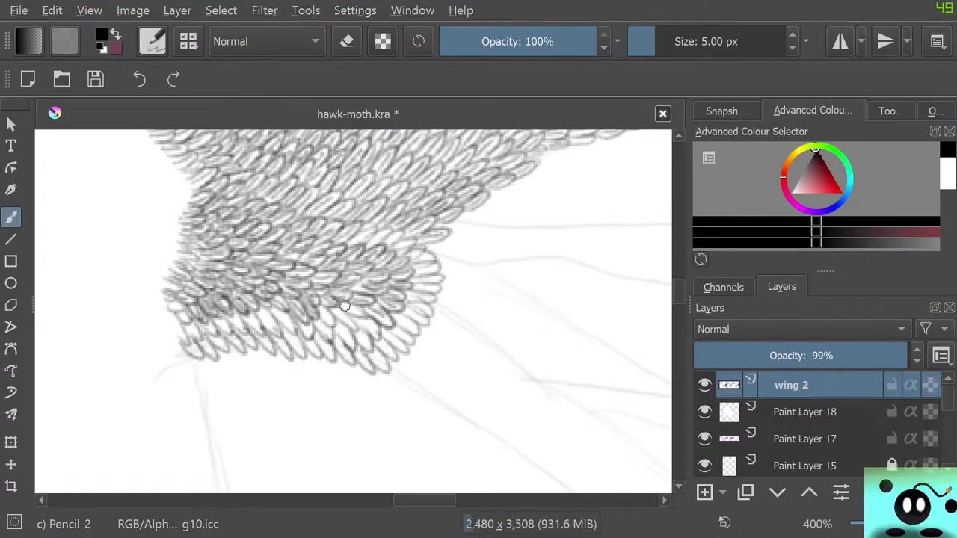
- Add darker scales to the patch's lower rows and rounded outer edge, and save the document
left_click_drag(345, 305, 353, 310)
mouse_move(187, 326)
left_mouse_down()
mouse_move(235, 322)
mouse_move(237, 335)
mouse_move(226, 308)
mouse_move(260, 337)
mouse_move(249, 311)
mouse_move(261, 311)
mouse_move(277, 336)
mouse_move(277, 314)
mouse_move(299, 350)
mouse_move(288, 350)
mouse_move(277, 323)
mouse_move(289, 316)
mouse_move(292, 359)
mouse_move(282, 321)
mouse_move(275, 350)
mouse_move(286, 352)
mouse_move(266, 360)
mouse_move(259, 340)
mouse_move(225, 359)
mouse_move(231, 335)
mouse_move(199, 359)
left_mouse_up()
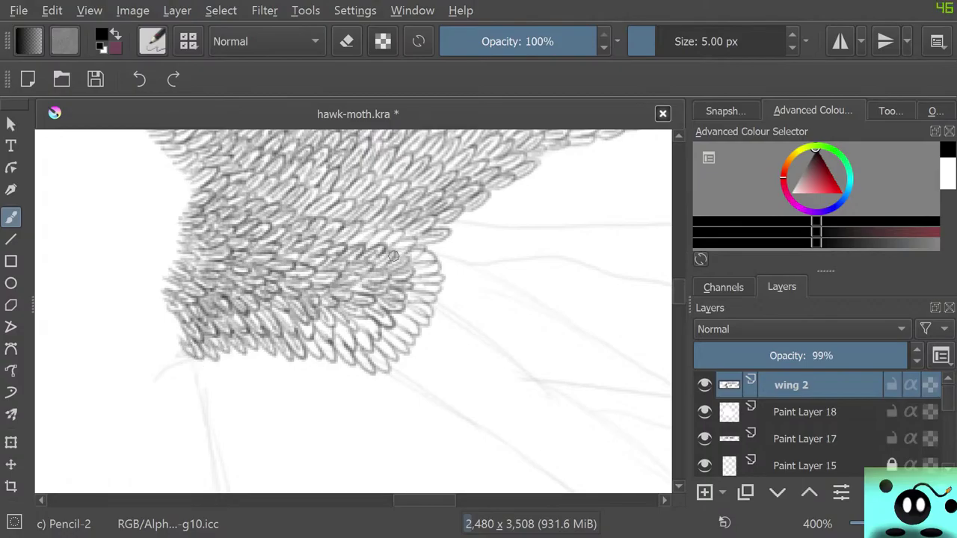
mouse_move(359, 235)
left_mouse_down()
mouse_move(399, 234)
mouse_move(383, 243)
mouse_move(427, 263)
mouse_move(415, 258)
mouse_move(395, 275)
mouse_move(427, 274)
mouse_move(416, 263)
mouse_move(432, 262)
mouse_move(407, 270)
mouse_move(435, 279)
mouse_move(411, 283)
mouse_move(440, 281)
mouse_move(414, 277)
mouse_move(422, 288)
mouse_move(410, 308)
mouse_move(420, 309)
mouse_move(403, 313)
mouse_move(423, 325)
mouse_move(407, 310)
mouse_move(394, 321)
mouse_move(420, 318)
mouse_move(408, 313)
mouse_move(395, 321)
mouse_move(403, 332)
mouse_move(395, 323)
mouse_move(394, 338)
mouse_move(383, 336)
mouse_move(402, 351)
mouse_move(377, 344)
mouse_move(386, 350)
mouse_move(369, 357)
mouse_move(376, 362)
mouse_move(366, 338)
mouse_move(367, 368)
mouse_move(313, 357)
mouse_move(329, 356)
mouse_move(283, 322)
mouse_move(293, 331)
mouse_move(320, 326)
mouse_move(329, 335)
mouse_move(313, 329)
mouse_move(338, 340)
mouse_move(344, 328)
mouse_move(359, 342)
mouse_move(345, 321)
left_mouse_up()
left_click(95, 78)
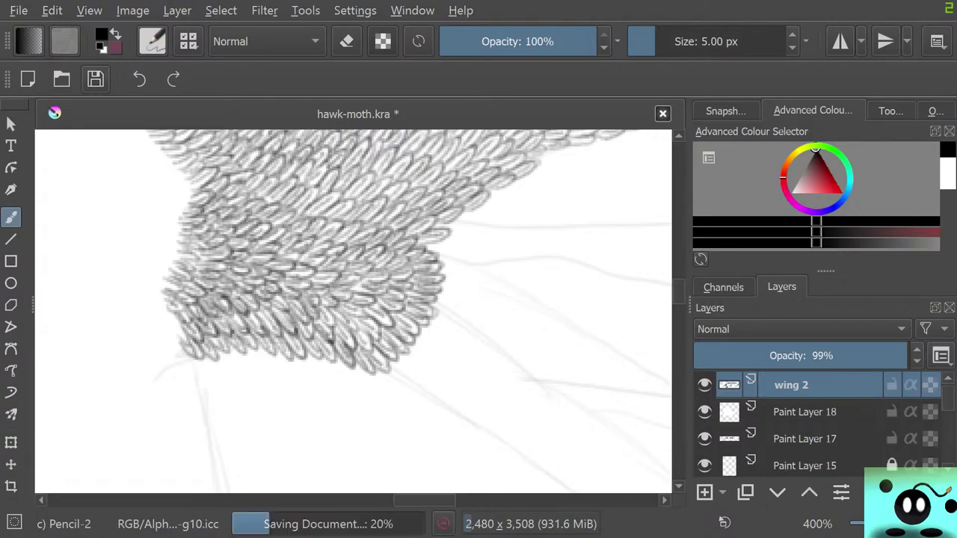
- Examine the darkened base patch against the dark bands and the whole wing
scroll(330, 276, "down", 3)
scroll(330, 275, "down", 5)
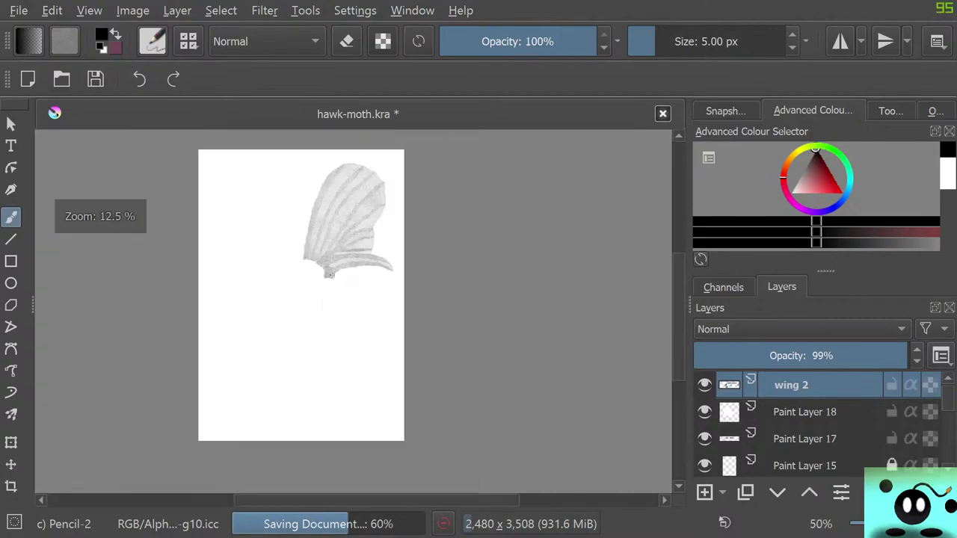
scroll(209, 314, "up", 4)
scroll(209, 314, "down", 1)
scroll(209, 315, "up", 2)
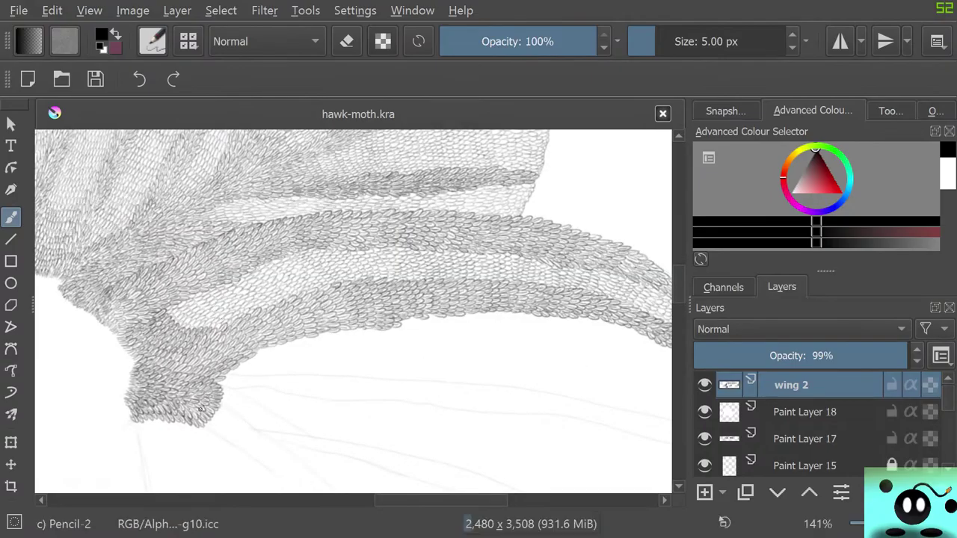
scroll(199, 410, "down", 1)
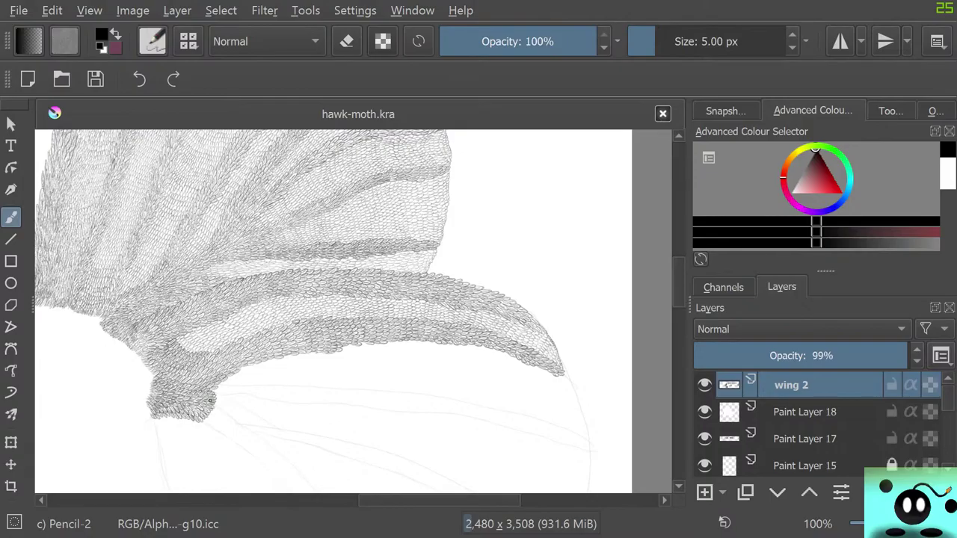
key("minus")
key("minus")
key("minus")
key("minus")
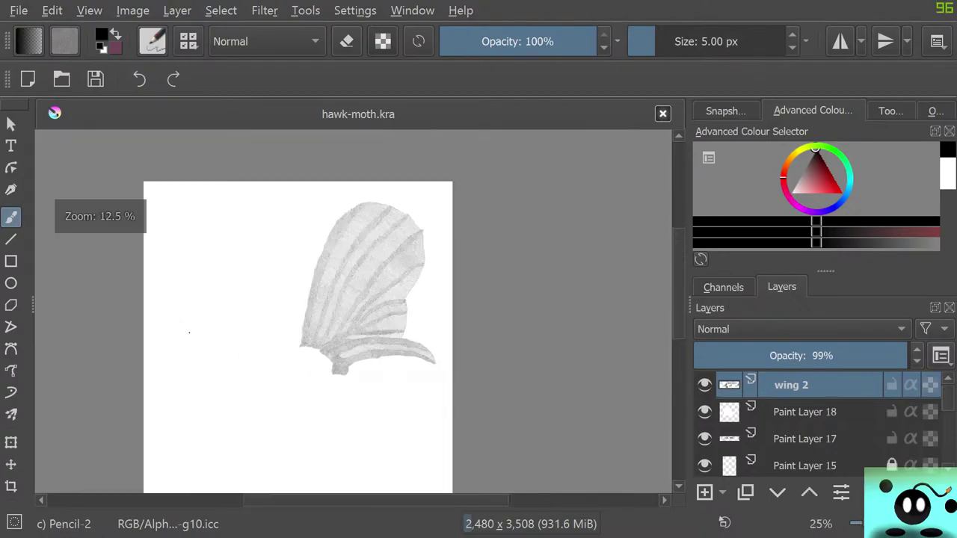
- Show the head and ears layers and check the feathered head up close and beside the wing
scroll(189, 333, "up", 2)
scroll(816, 424, "down", 5)
scroll(817, 425, "up", 2)
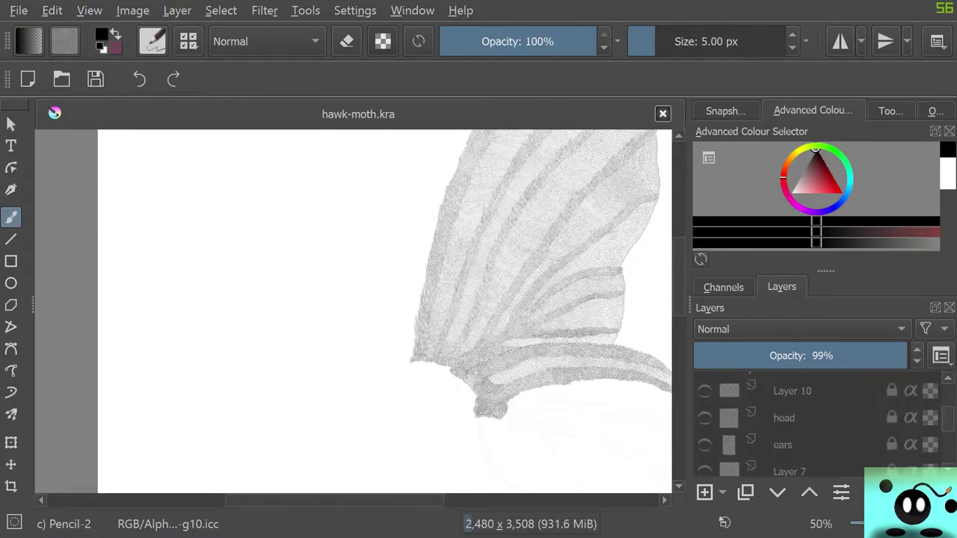
left_click(703, 418)
left_click(703, 445)
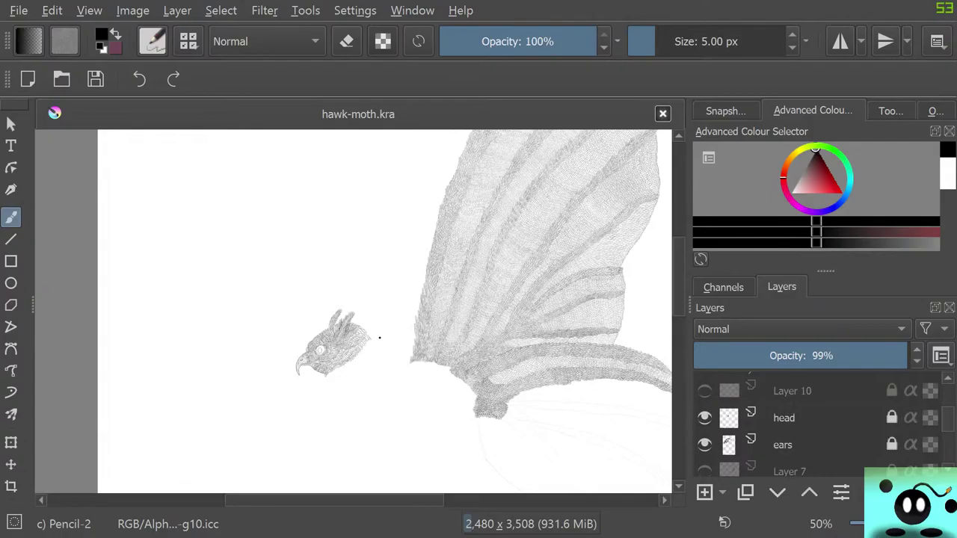
scroll(361, 337, "down", 2)
scroll(346, 344, "up", 6)
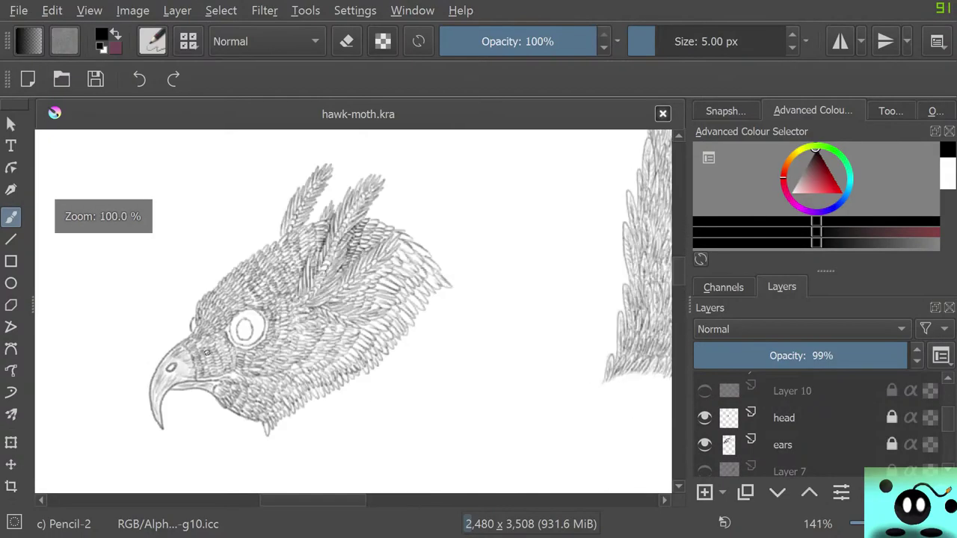
key("minus")
key("minus")
key("minus")
key("minus")
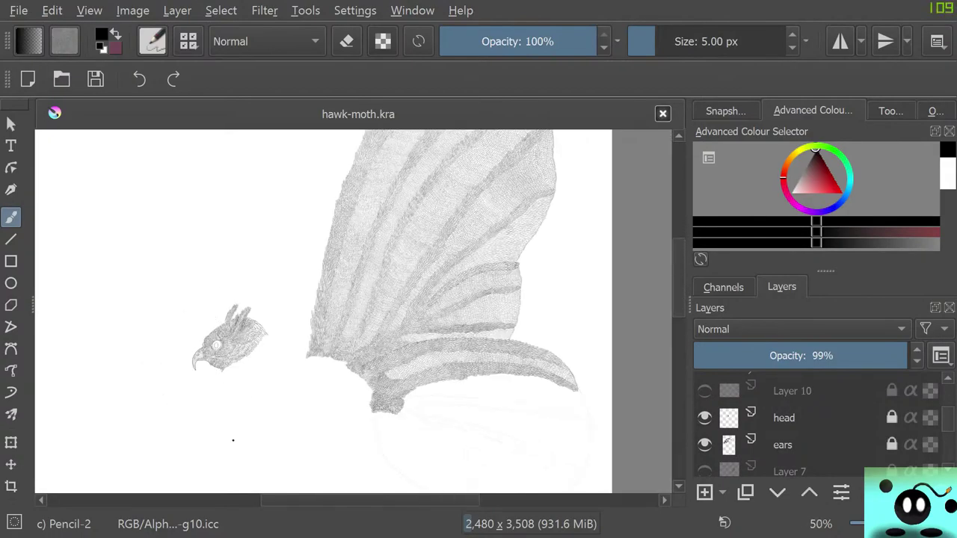
- Unlock the head and ears layers and move them together until the back of the head meets the wing's base
left_click(828, 445)
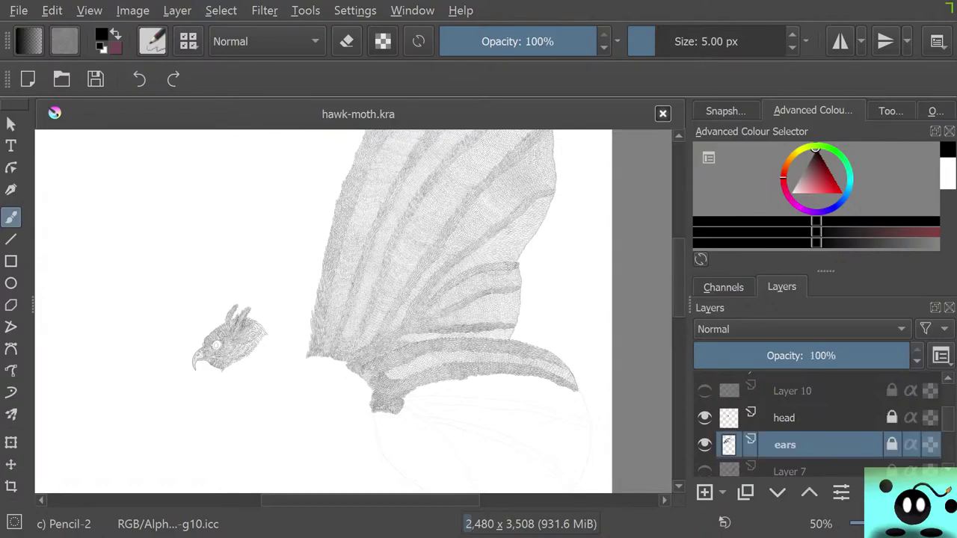
left_click(828, 418, "ctrl")
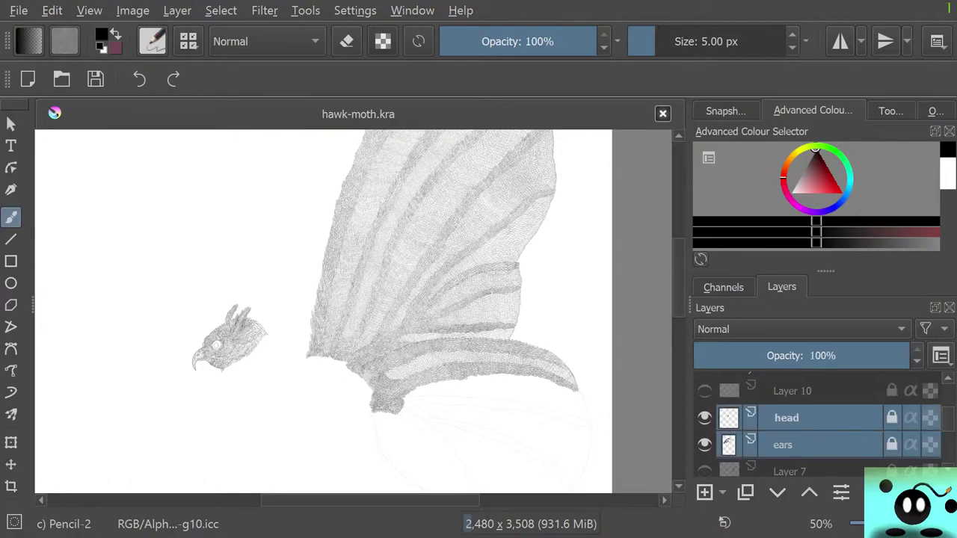
key("ctrl+t")
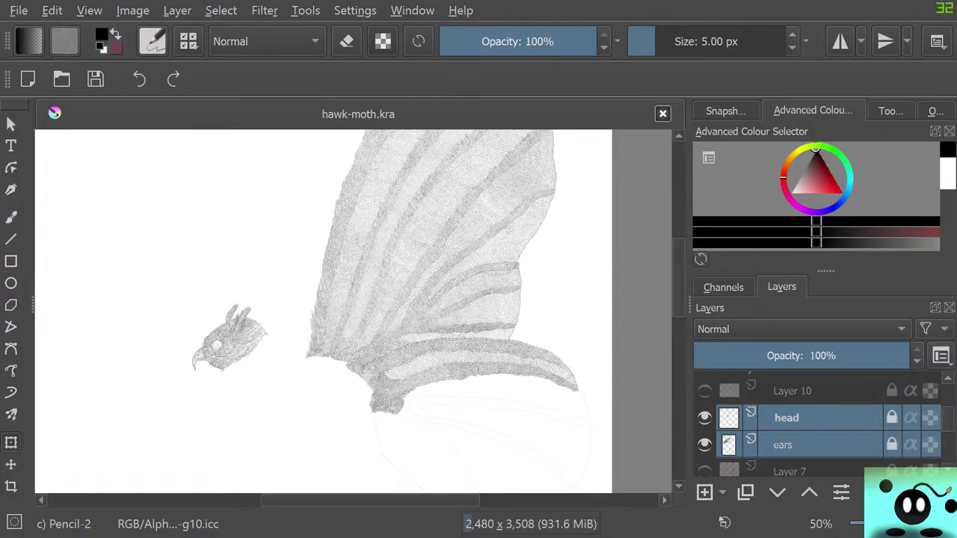
scroll(169, 362, "up", 3)
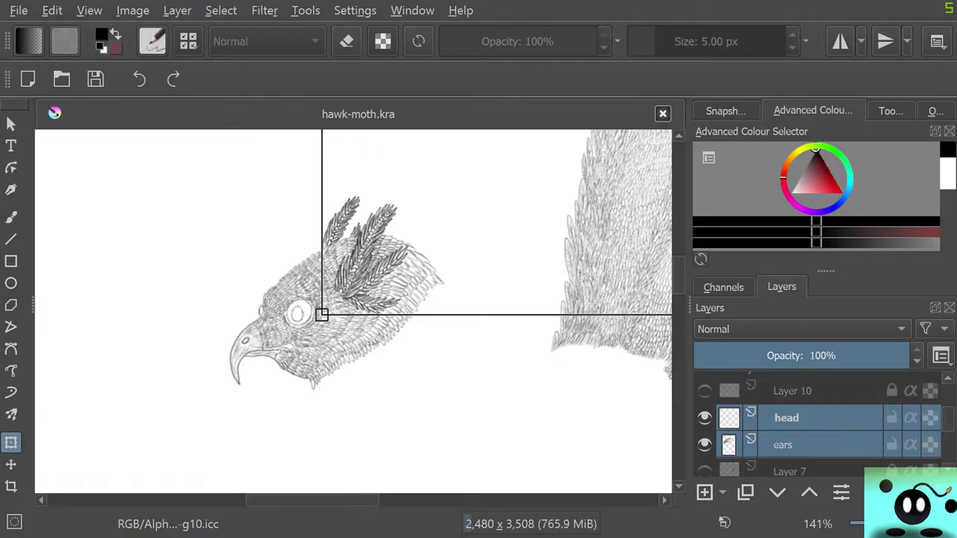
key("t")
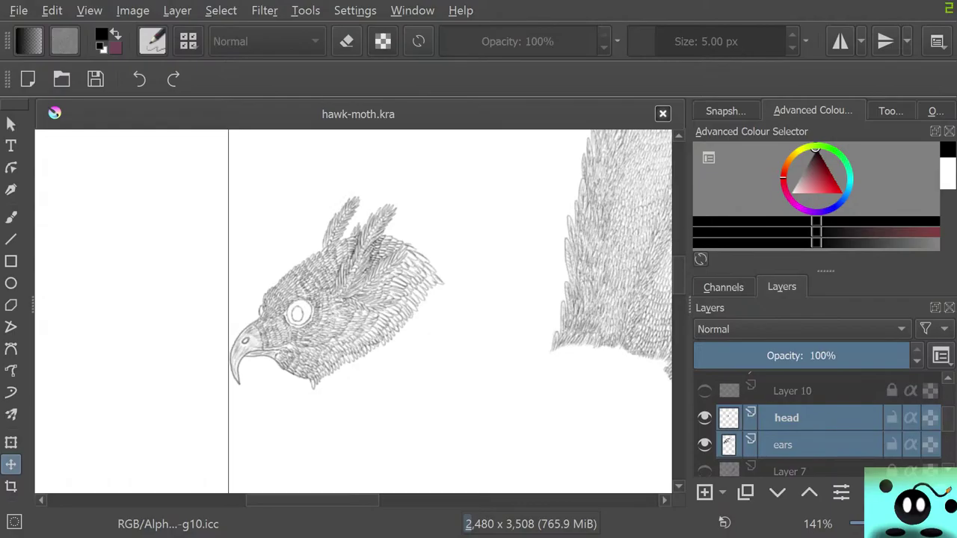
scroll(319, 327, "down", 4)
left_click_drag(323, 323, 345, 338)
scroll(353, 421, "up", 3)
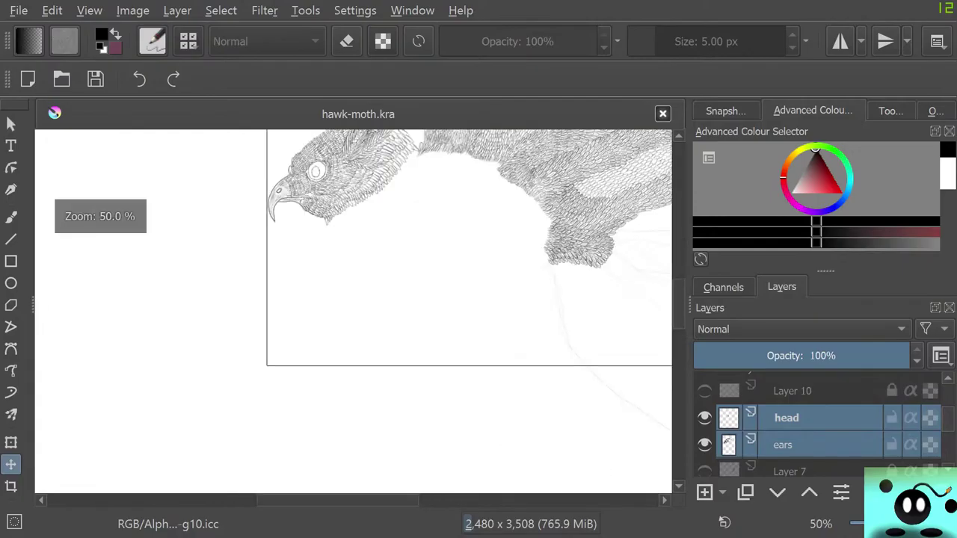
scroll(359, 421, "down", 2)
scroll(407, 273, "up", 3)
scroll(357, 333, "down", 2)
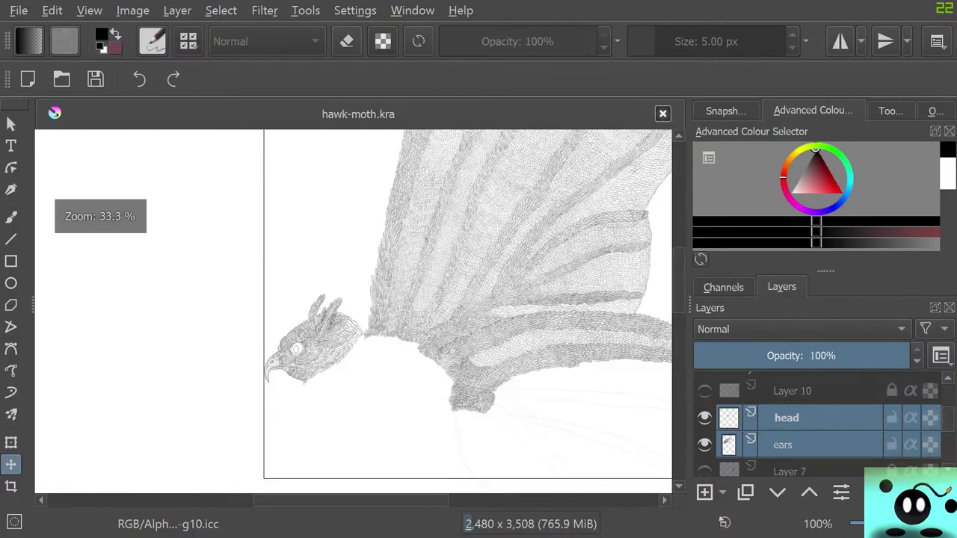
- Show the body sketch layer and move it so its head circle surrounds the drawn head
scroll(358, 332, "down", 2)
scroll(817, 424, "up", 2)
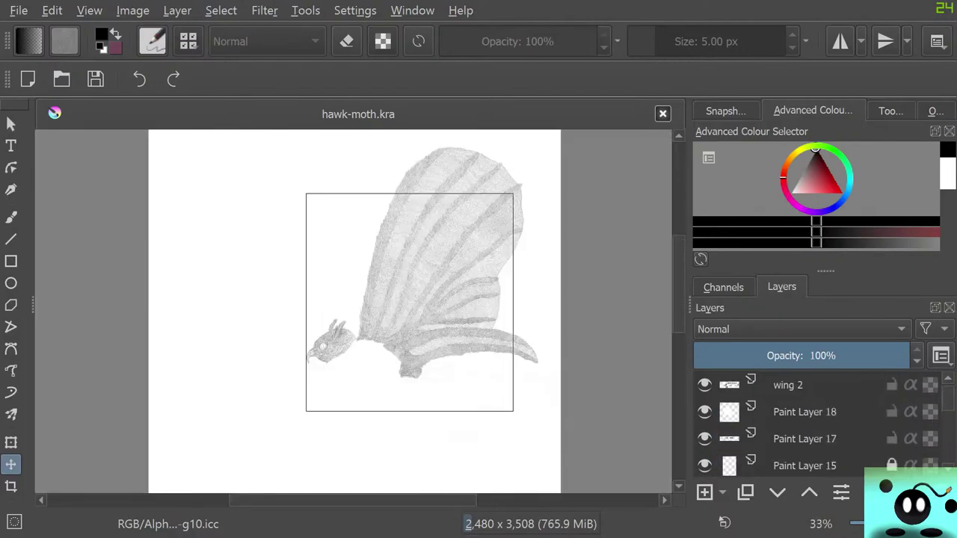
scroll(817, 424, "down", 5)
scroll(817, 424, "up", 1)
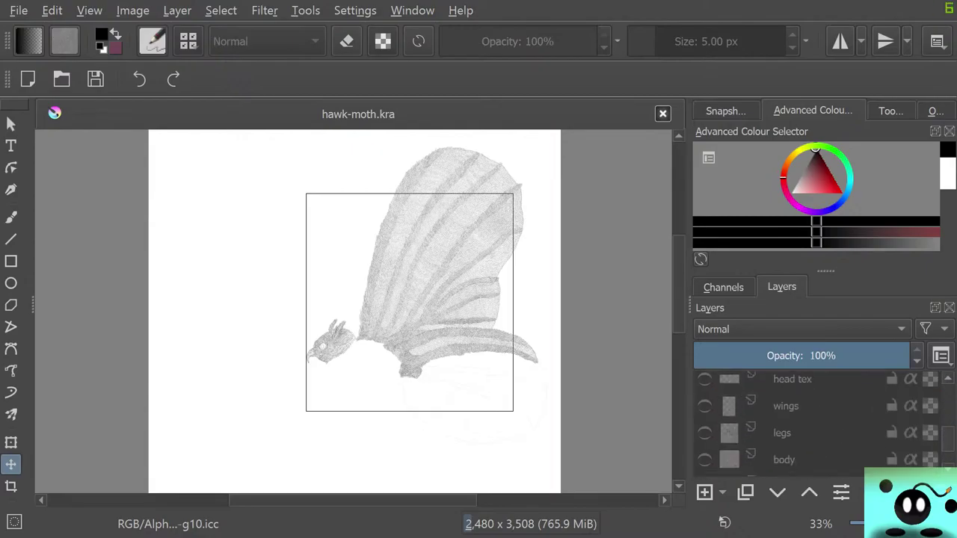
left_click(704, 460)
scroll(310, 359, "up", 2)
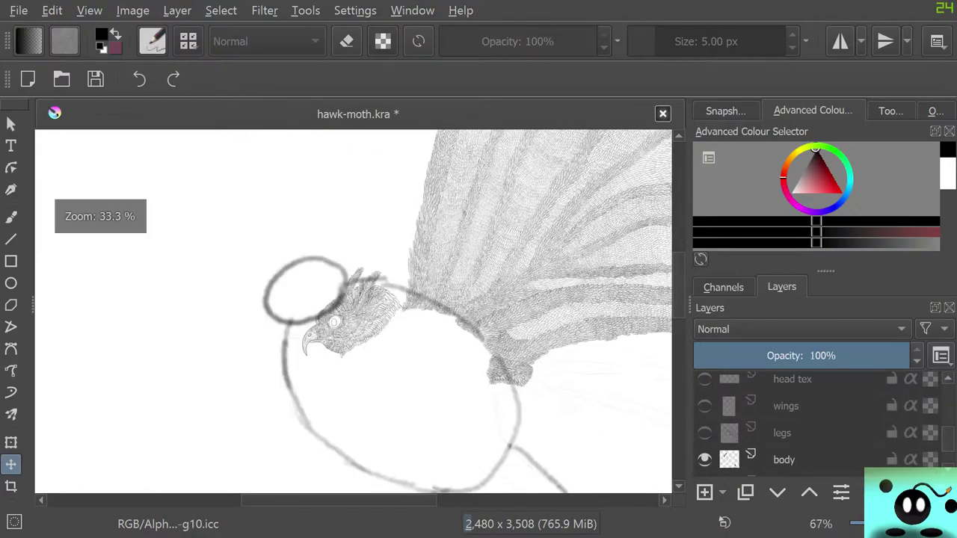
scroll(373, 367, "up", 6)
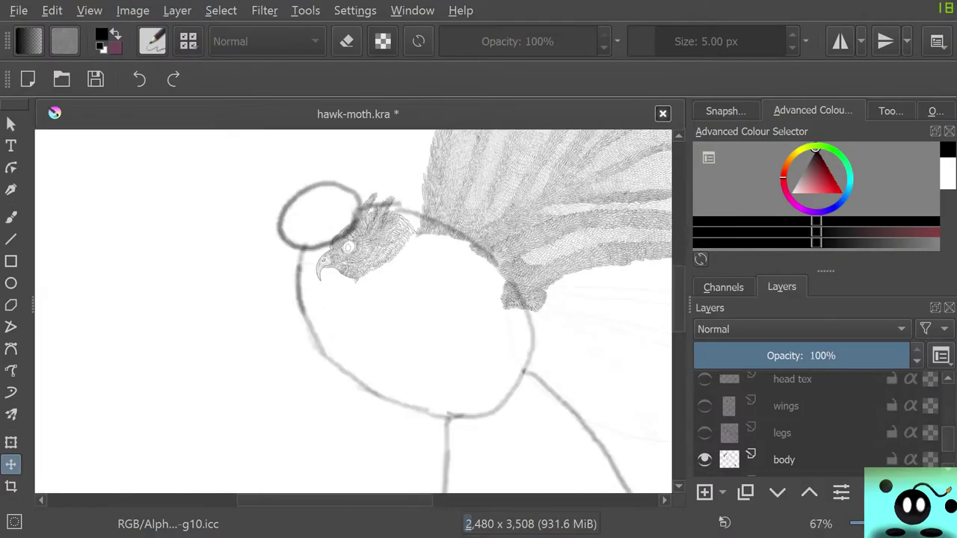
scroll(353, 310, "down", 3)
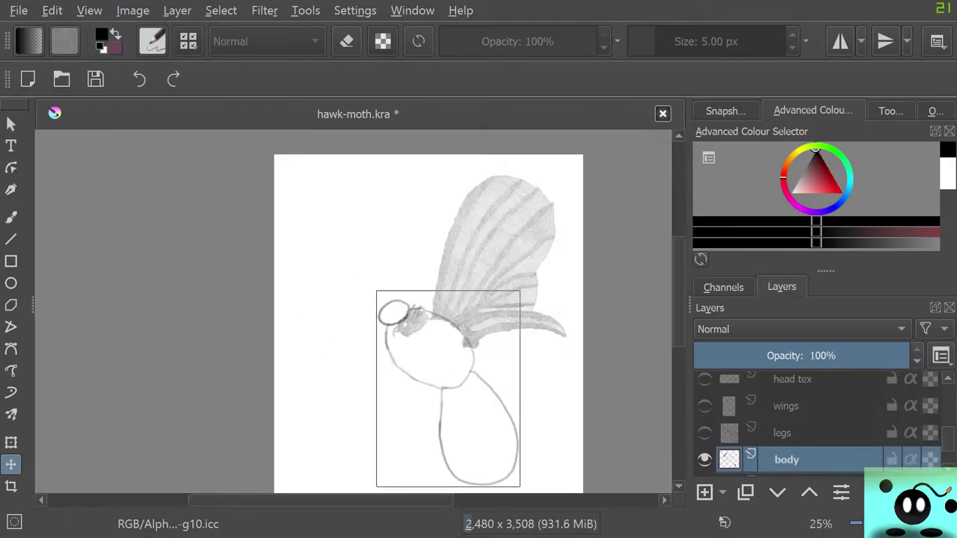
mouse_move(448, 389)
left_mouse_down()
mouse_move(467, 393)
mouse_move(468, 408)
mouse_move(462, 387)
mouse_move(468, 404)
left_mouse_up()
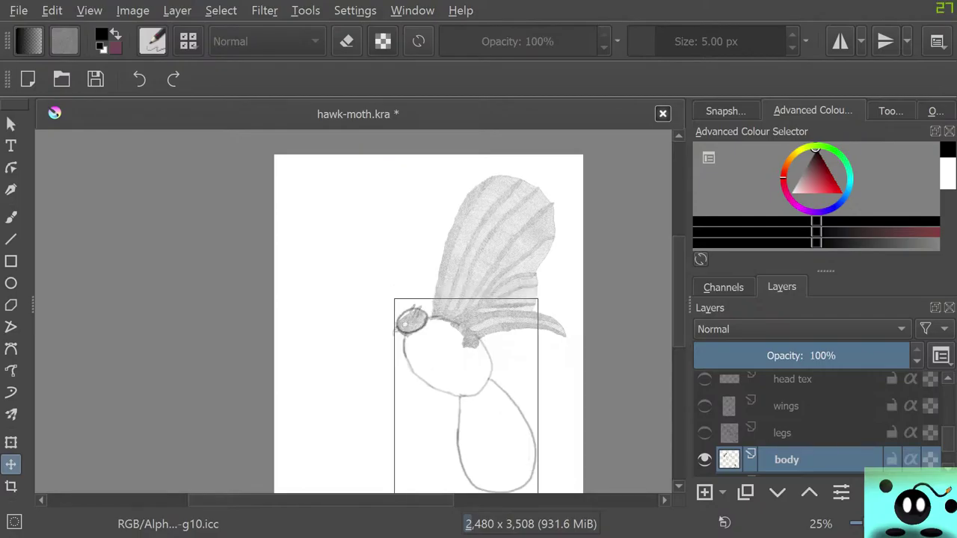
- Nudge the body sketch slightly down and to the right so its head circle fits closely around the feathered head
scroll(444, 351, "up", 4)
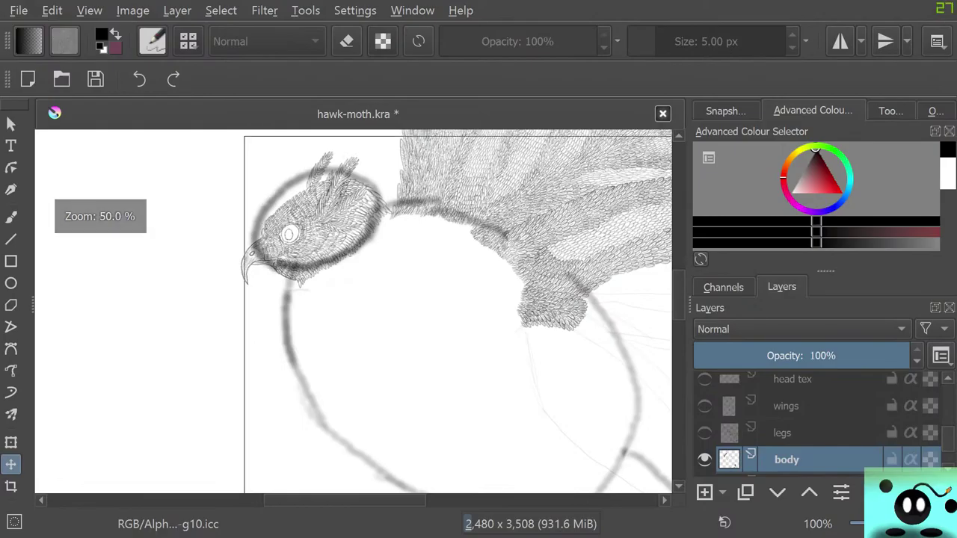
left_click_drag(444, 352, 454, 359)
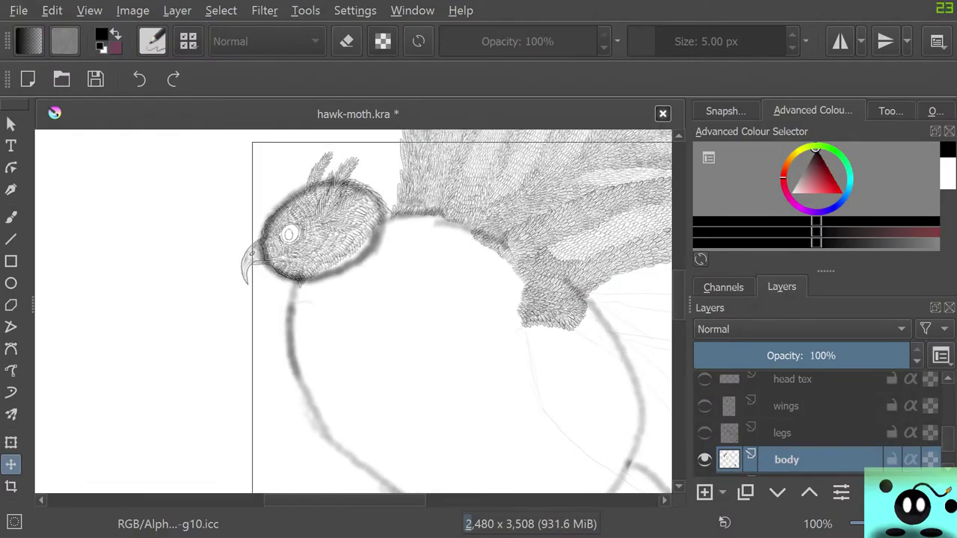
scroll(428, 330, "down", 4)
scroll(435, 323, "up", 4)
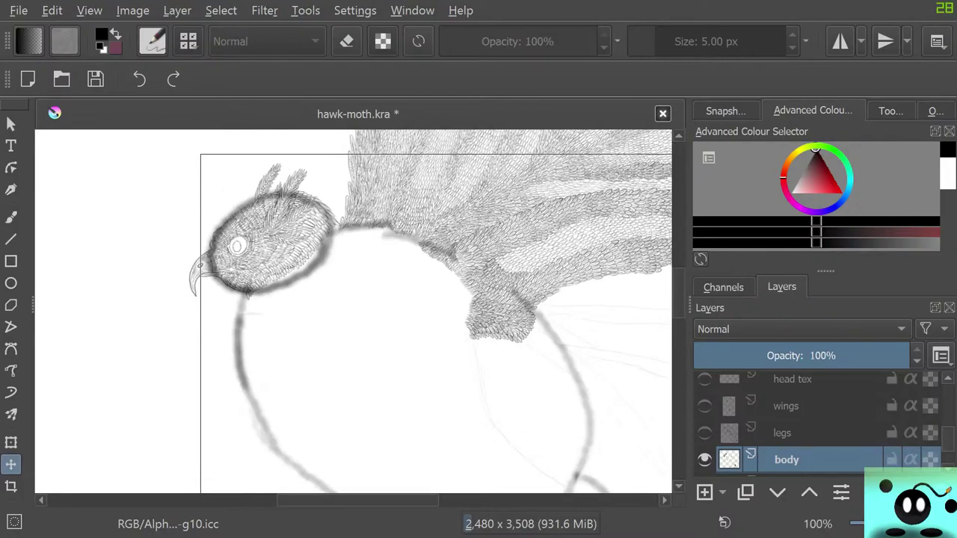
scroll(412, 267, "down", 1)
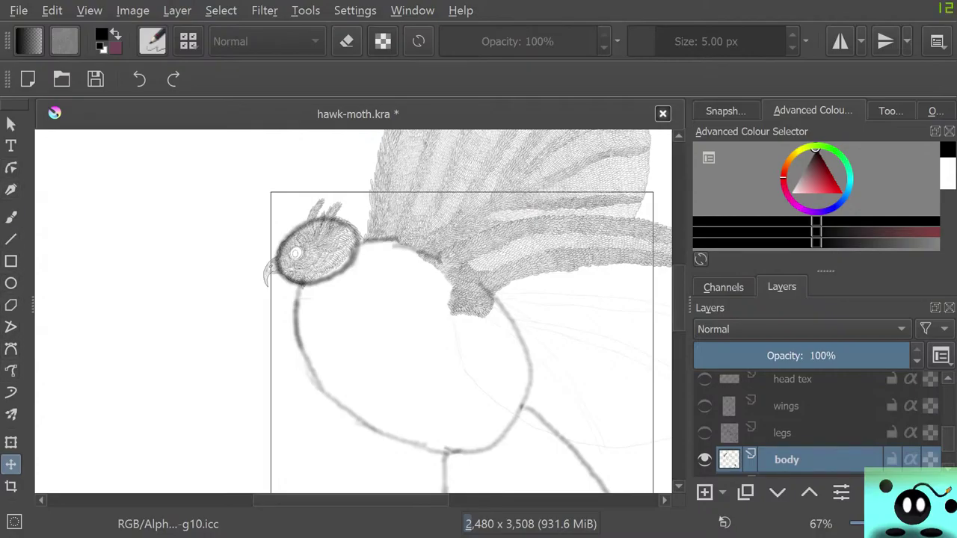
- Select the wings sketch layer and hide the body sketch layer
left_click(789, 406)
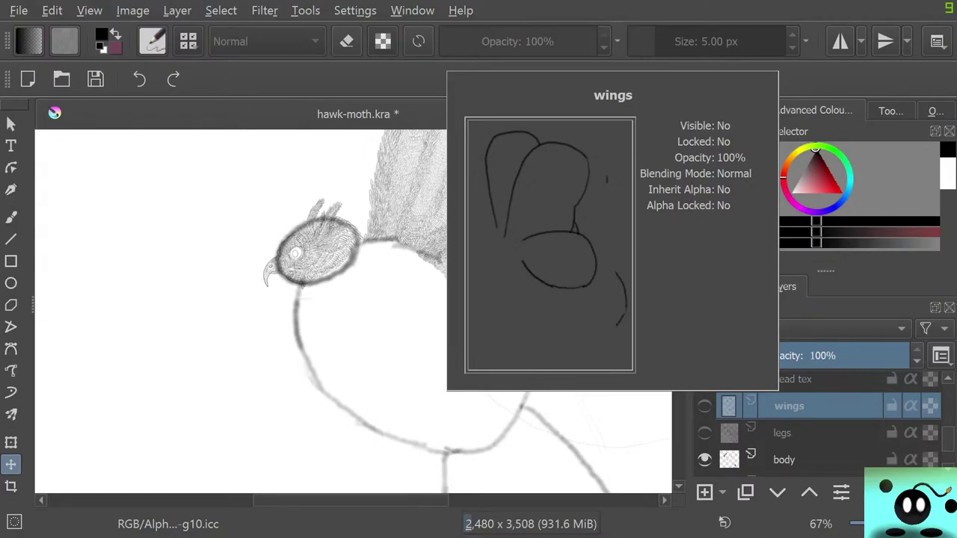
scroll(447, 260, "down", 8)
scroll(460, 259, "up", 7)
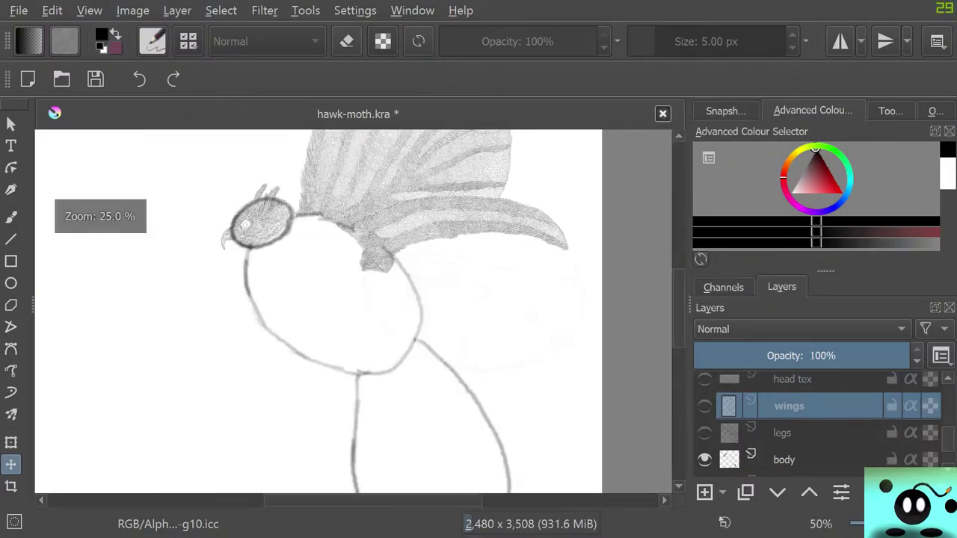
left_click(705, 459)
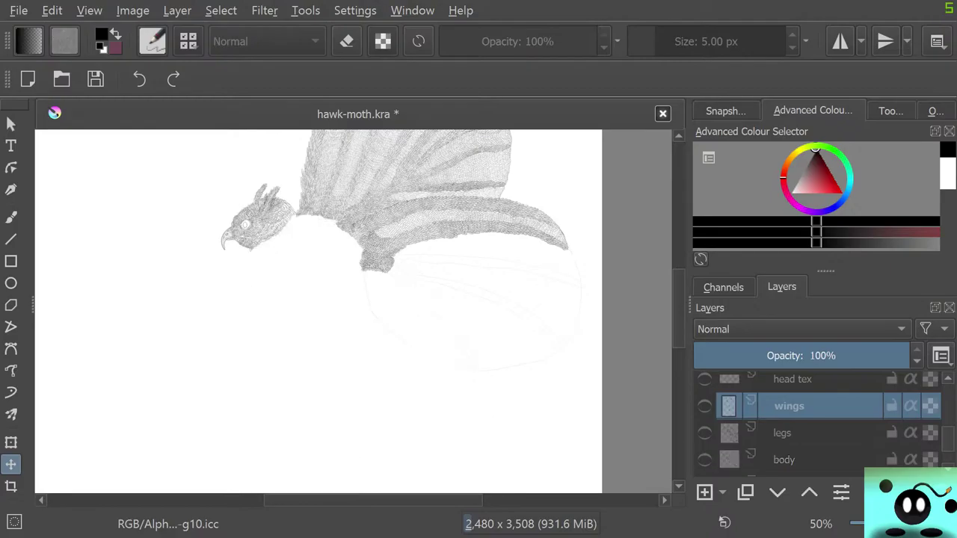
- Inspect the feathered head, the wing's base and the lower dark band up close, and save the drawing
scroll(361, 196, "up", 3)
scroll(150, 244, "down", 4)
scroll(321, 249, "up", 4)
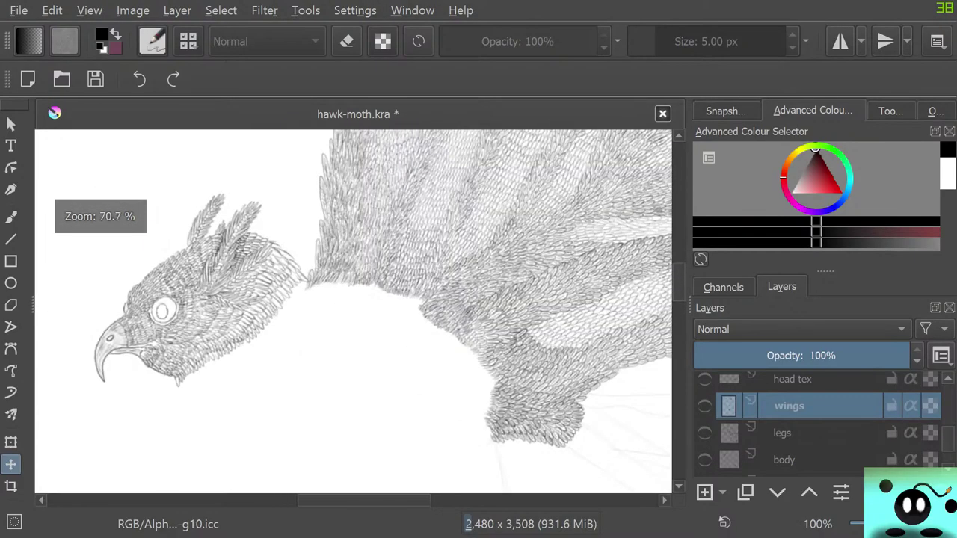
scroll(149, 306, "up", 2)
scroll(150, 307, "down", 1)
scroll(149, 307, "up", 3)
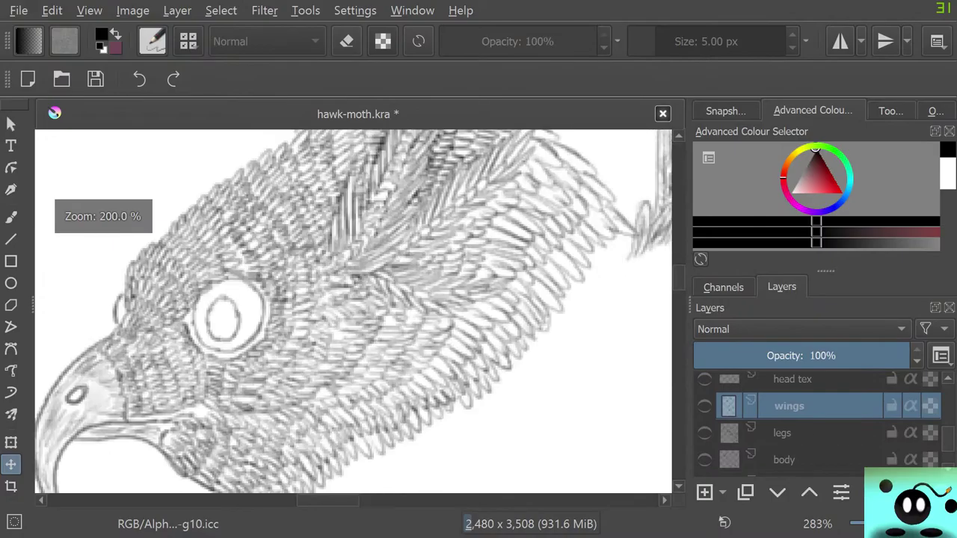
scroll(149, 307, "down", 6)
scroll(150, 307, "up", 3)
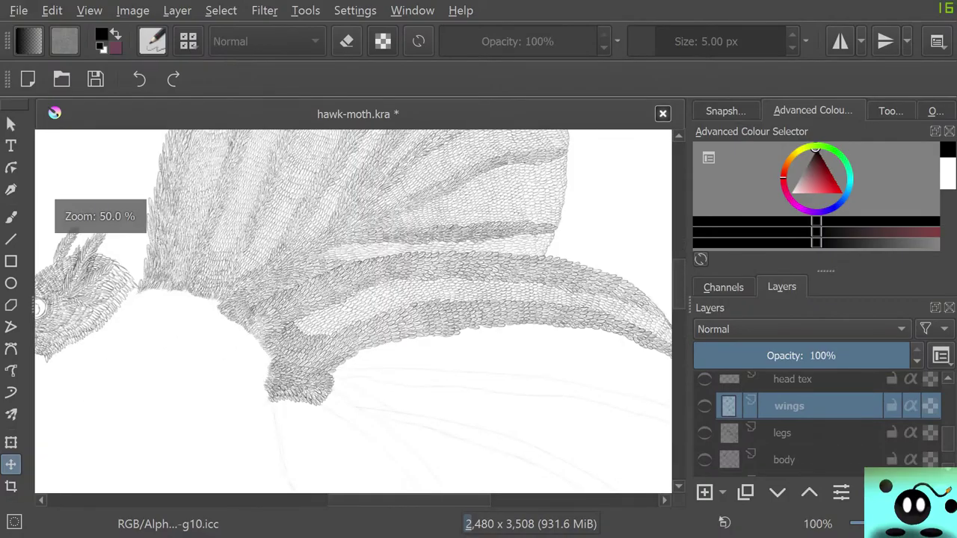
scroll(337, 314, "down", 4)
scroll(336, 314, "up", 6)
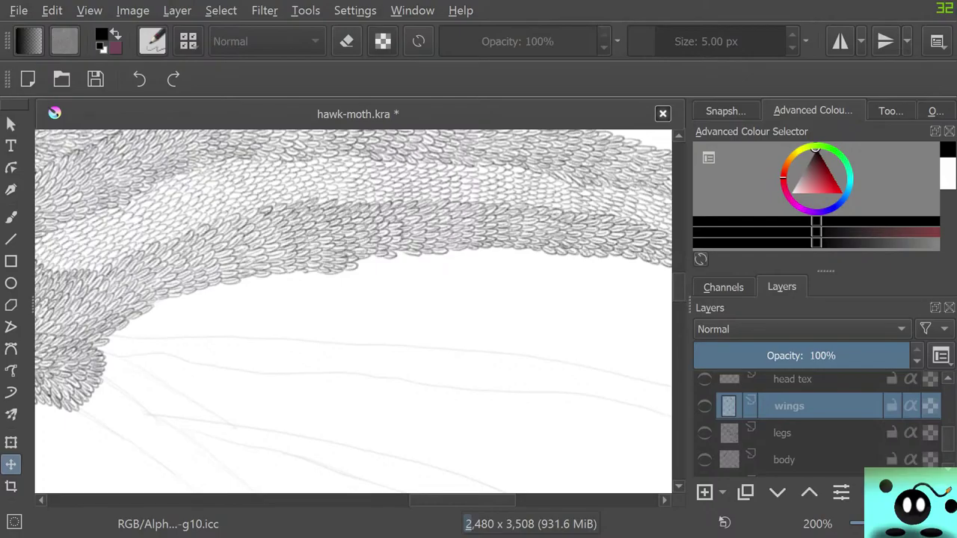
scroll(337, 314, "down", 2)
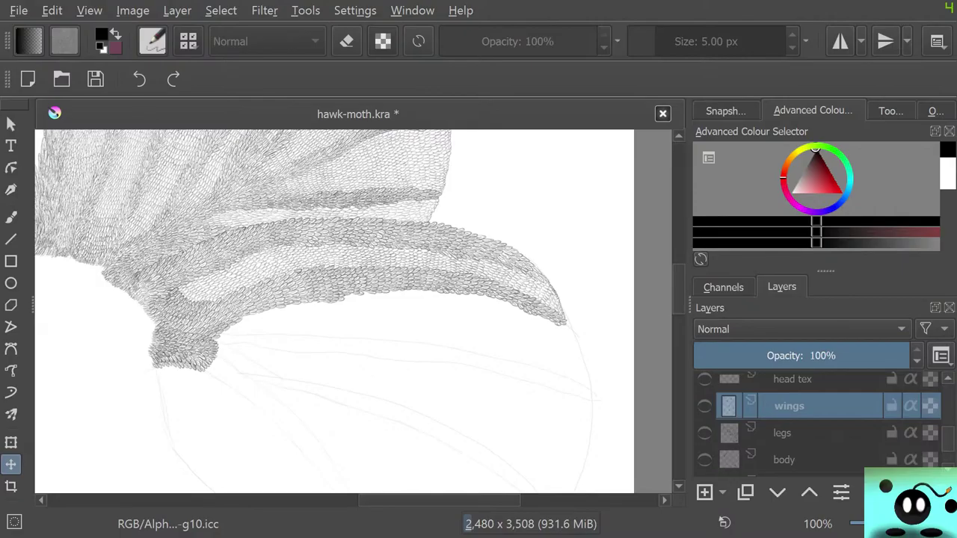
left_click(95, 78)
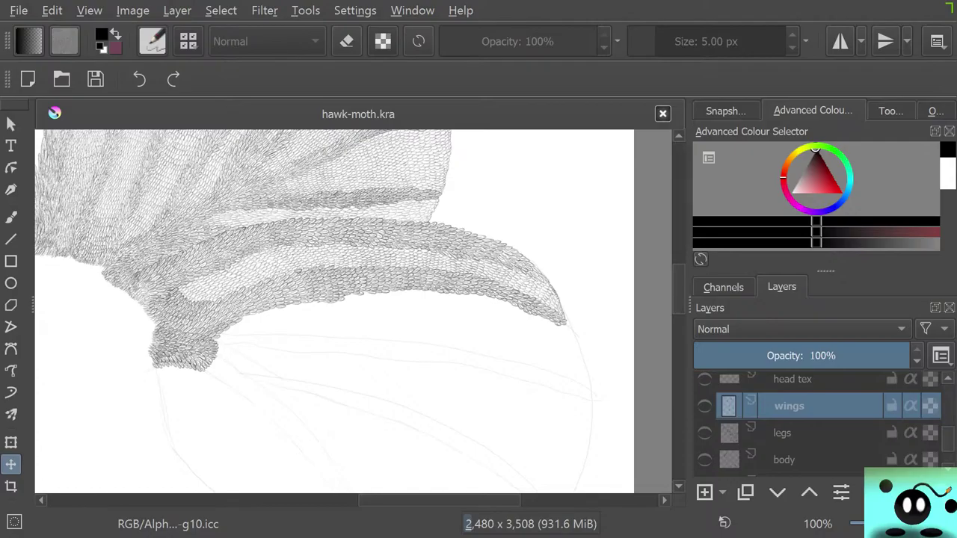
- On the wing 2 layer, draw rows of pencil scales fanning out from the right edge of the dark base patch
scroll(334, 311, "down", 4)
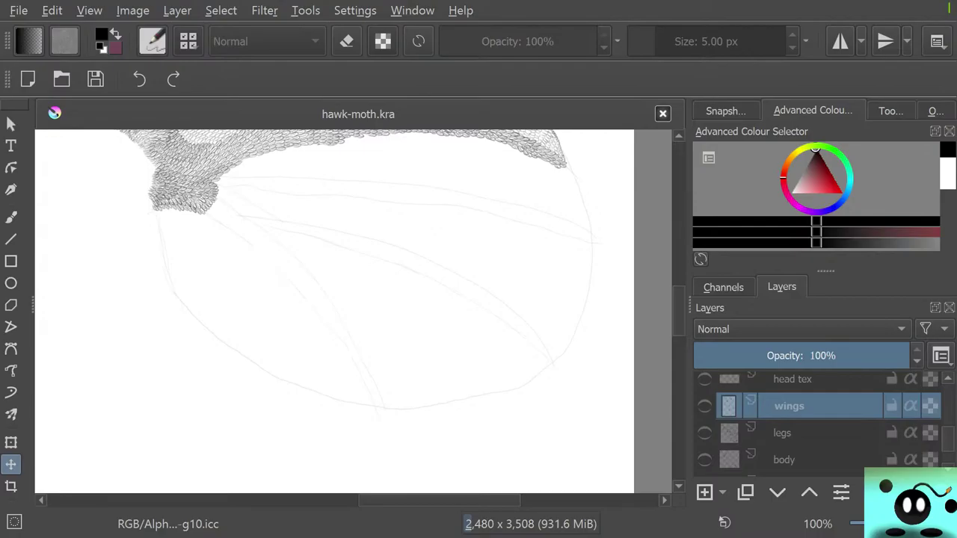
scroll(168, 153, "up", 5)
scroll(815, 426, "up", 4)
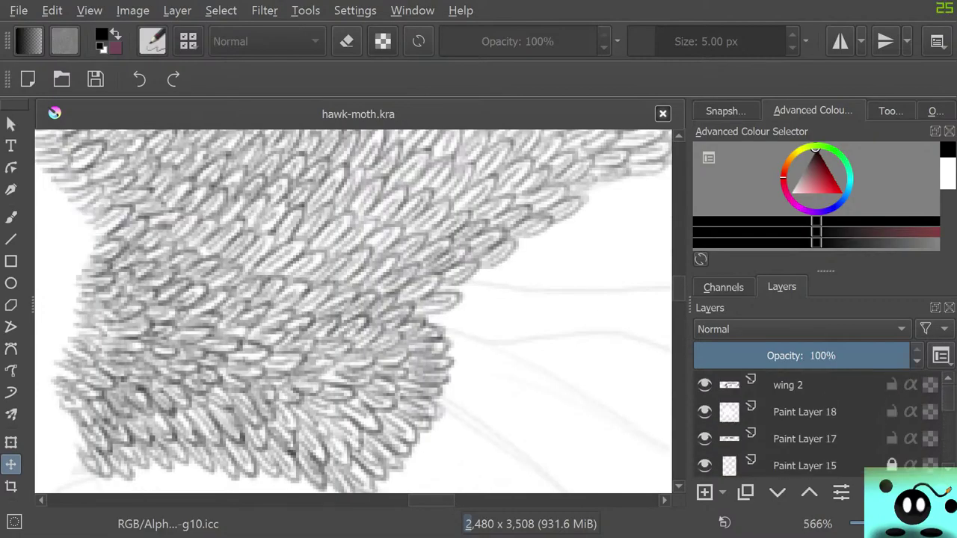
left_click(819, 385)
scroll(591, 337, "down", 3)
scroll(613, 350, "up", 3)
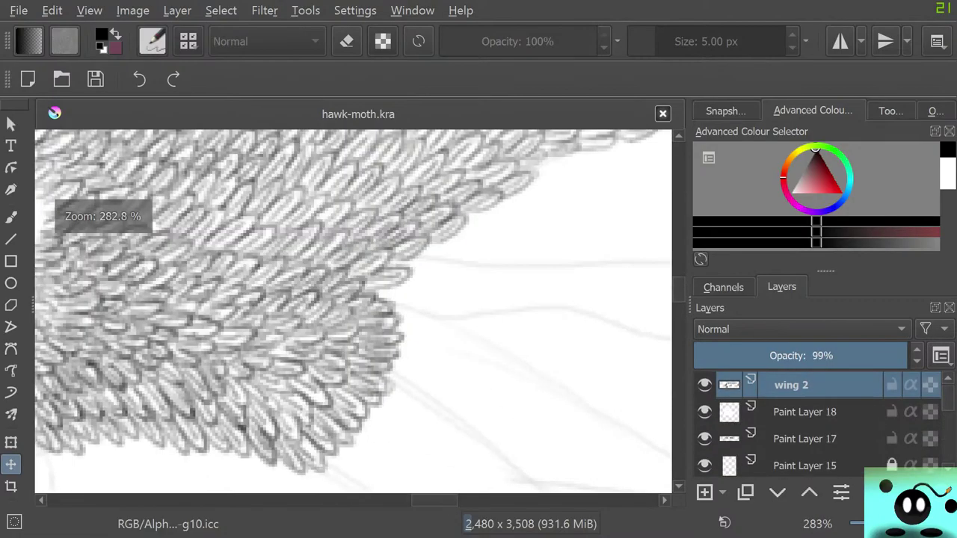
scroll(353, 311, "right", 5)
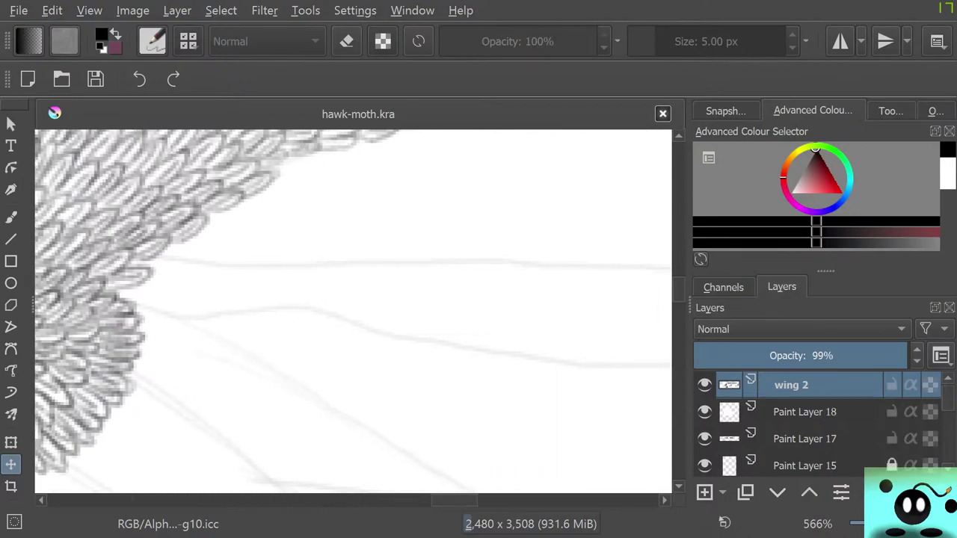
left_click(11, 217)
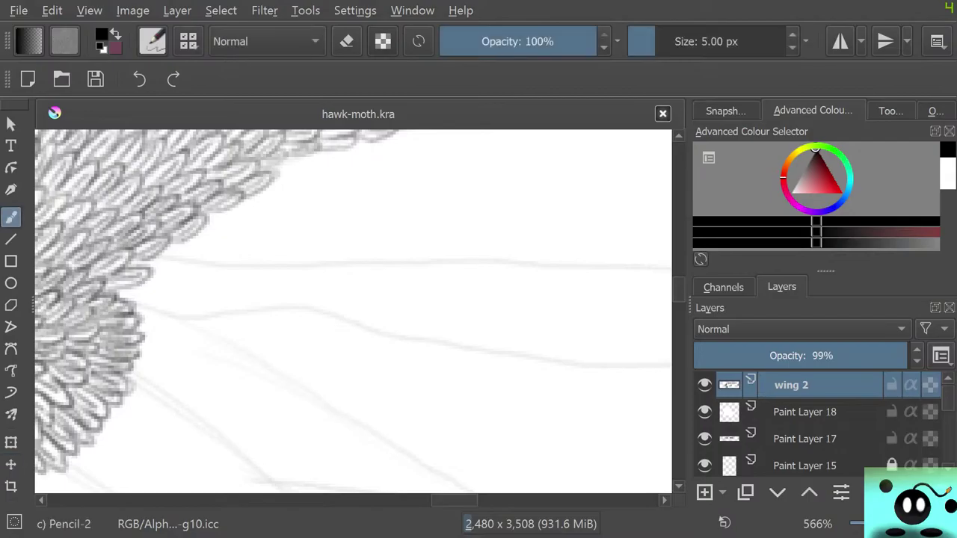
mouse_move(148, 258)
left_mouse_down()
mouse_move(125, 306)
mouse_move(171, 293)
mouse_move(151, 303)
mouse_move(181, 250)
mouse_move(166, 256)
mouse_move(178, 266)
mouse_move(173, 273)
mouse_move(210, 267)
mouse_move(172, 281)
mouse_move(196, 296)
mouse_move(164, 301)
mouse_move(192, 316)
mouse_move(161, 294)
mouse_move(215, 260)
mouse_move(139, 304)
mouse_move(148, 312)
mouse_move(132, 321)
mouse_move(162, 329)
mouse_move(139, 333)
mouse_move(159, 350)
mouse_move(125, 358)
mouse_move(161, 377)
mouse_move(128, 372)
mouse_move(120, 401)
left_mouse_up()
mouse_move(199, 246)
left_mouse_down()
mouse_move(231, 255)
mouse_move(206, 270)
mouse_move(221, 288)
mouse_move(194, 302)
mouse_move(237, 310)
mouse_move(162, 308)
mouse_move(154, 332)
mouse_move(180, 316)
mouse_move(158, 331)
mouse_move(199, 338)
mouse_move(162, 347)
mouse_move(183, 366)
mouse_move(150, 369)
mouse_move(165, 379)
mouse_move(172, 369)
mouse_move(156, 377)
mouse_move(185, 395)
mouse_move(130, 391)
left_mouse_up()
mouse_move(207, 326)
left_mouse_down()
mouse_move(191, 341)
mouse_move(235, 352)
mouse_move(193, 359)
mouse_move(188, 370)
mouse_move(213, 376)
mouse_move(181, 383)
mouse_move(198, 407)
mouse_move(152, 377)
mouse_move(148, 416)
mouse_move(173, 415)
mouse_move(164, 421)
mouse_move(121, 400)
mouse_move(123, 416)
mouse_move(102, 407)
mouse_move(148, 422)
mouse_move(153, 408)
mouse_move(136, 419)
mouse_move(160, 436)
mouse_move(174, 426)
mouse_move(189, 434)
mouse_move(177, 418)
mouse_move(148, 418)
left_mouse_up()
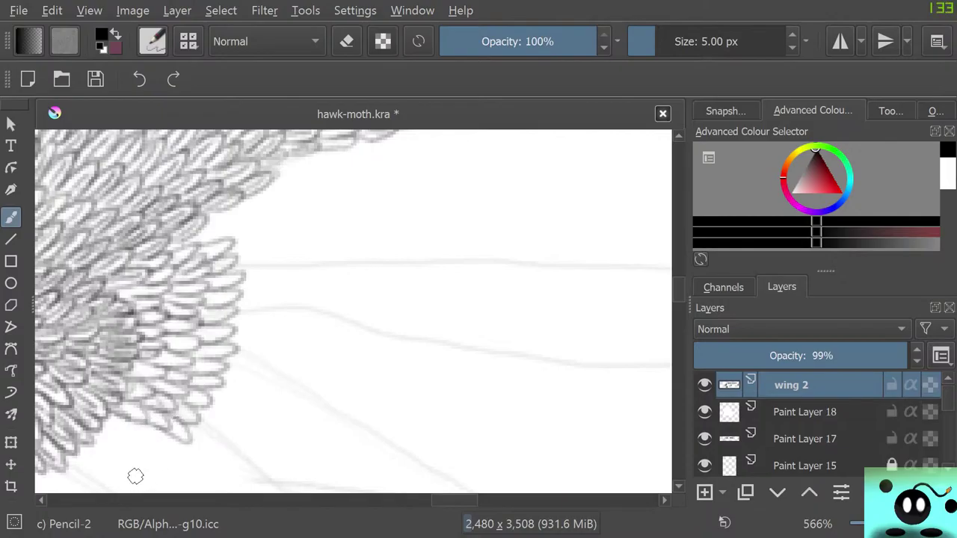
- Draw more fanned pencil scales around the lower right side of the base patch, joining the rows on its right edge
scroll(135, 476, "down", 3)
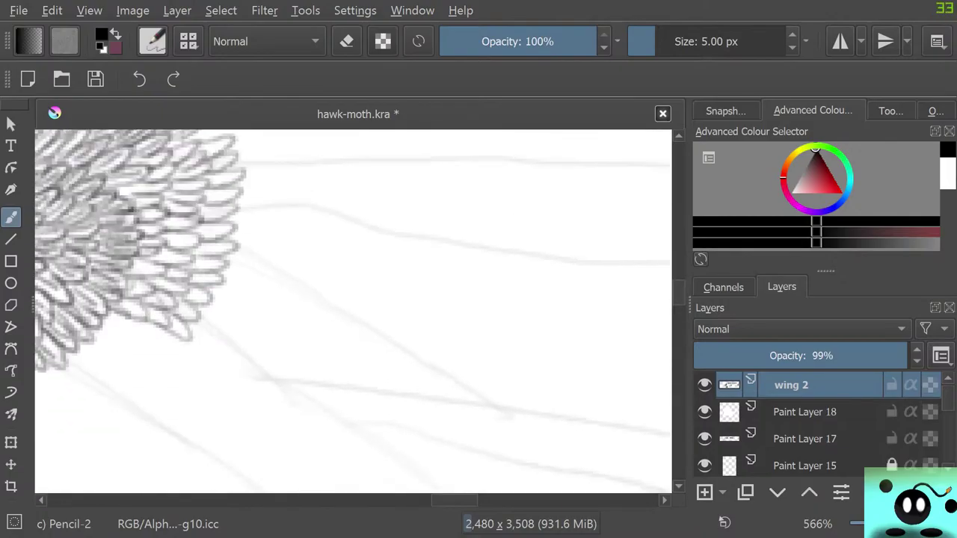
scroll(451, 471, "left", 7)
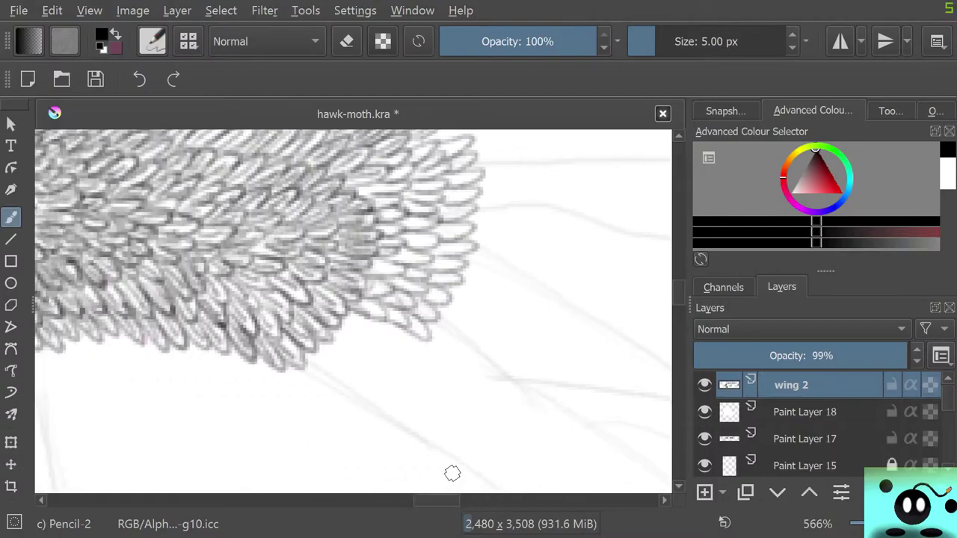
scroll(352, 310, "down", 3)
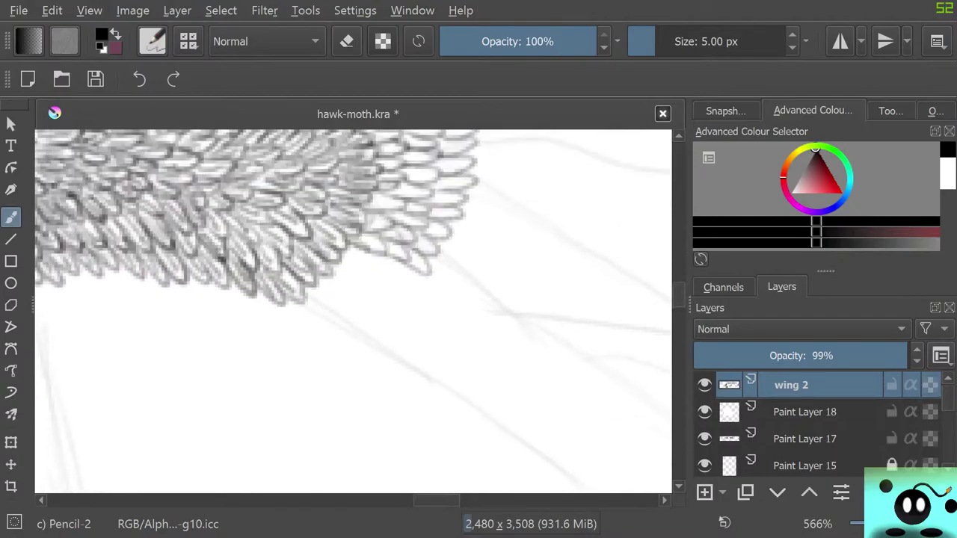
mouse_move(437, 500)
left_mouse_down()
mouse_move(477, 500)
mouse_move(431, 501)
left_mouse_up()
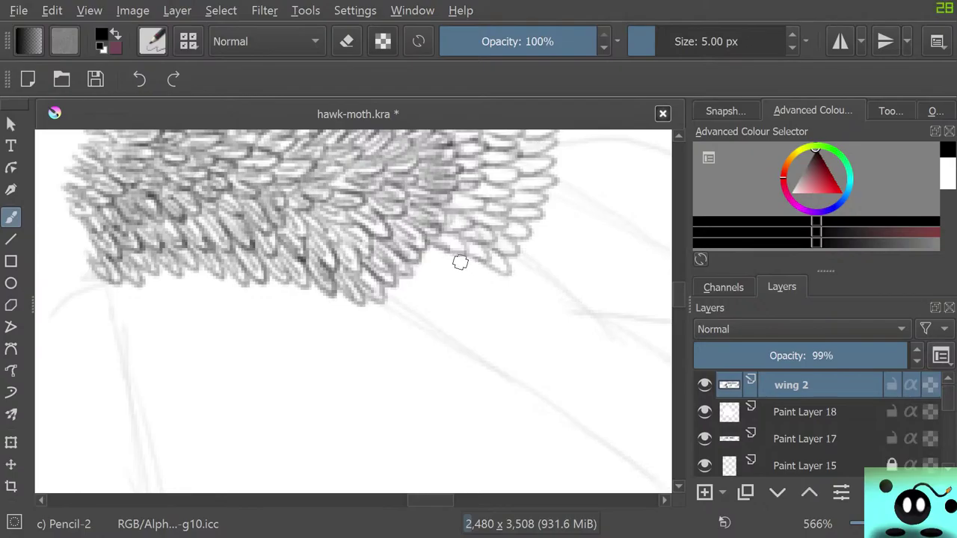
mouse_move(442, 252)
left_mouse_down()
mouse_move(469, 267)
mouse_move(414, 254)
mouse_move(432, 259)
mouse_move(397, 267)
mouse_move(422, 277)
mouse_move(383, 274)
mouse_move(417, 299)
mouse_move(360, 294)
mouse_move(370, 333)
left_mouse_up()
mouse_move(471, 295)
left_mouse_down()
mouse_move(466, 257)
mouse_move(464, 278)
mouse_move(417, 301)
mouse_move(410, 312)
mouse_move(430, 347)
left_mouse_up()
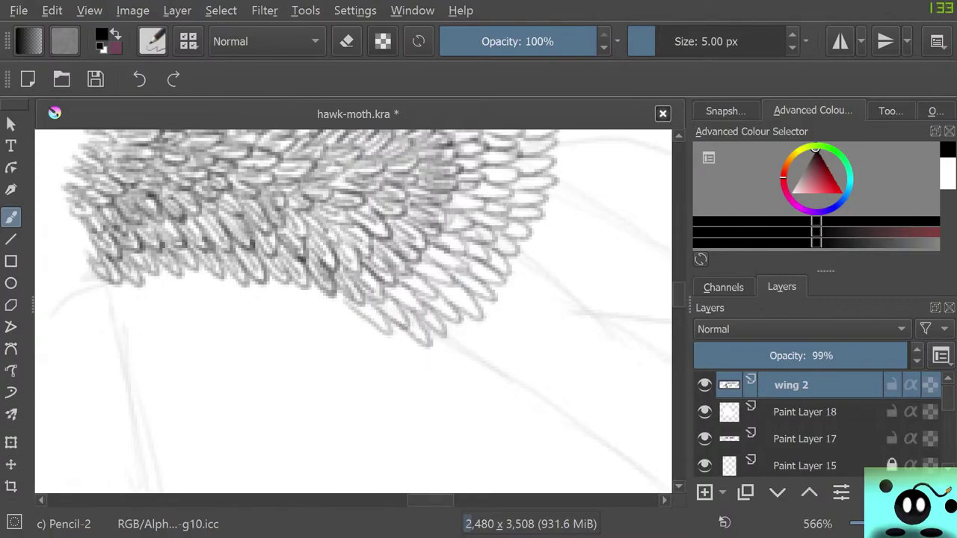
- Start a band of pencil scales from the base fan outward between the lower wing's two uppermost vein guide lines
left_click_drag(444, 418, 161, 419)
left_click_drag(551, 262, 554, 491)
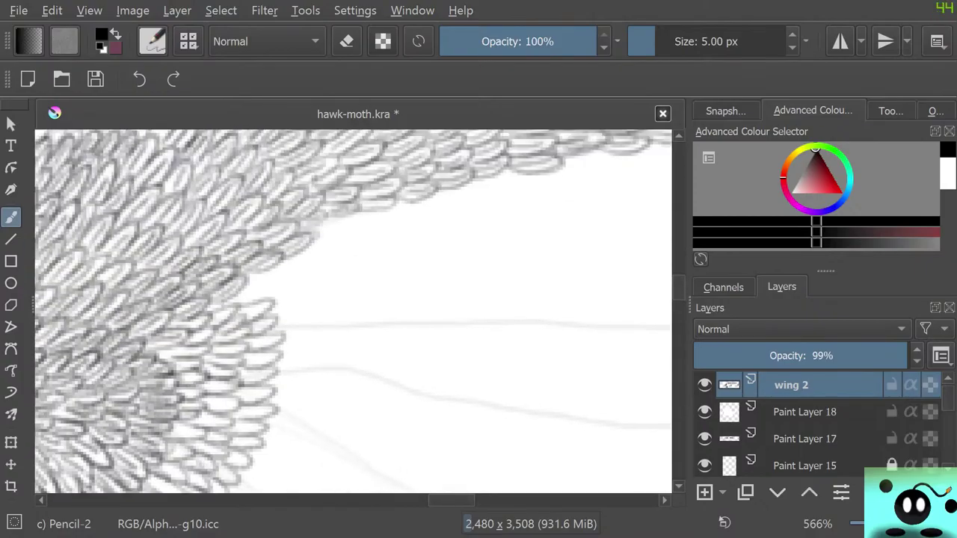
mouse_move(270, 307)
left_mouse_down()
mouse_move(298, 331)
mouse_move(283, 343)
mouse_move(324, 348)
mouse_move(284, 354)
mouse_move(291, 376)
mouse_move(274, 382)
mouse_move(323, 335)
mouse_move(320, 309)
mouse_move(352, 291)
mouse_move(322, 320)
mouse_move(371, 314)
mouse_move(332, 335)
mouse_move(327, 353)
mouse_move(373, 351)
mouse_move(332, 364)
mouse_move(360, 381)
mouse_move(307, 376)
left_mouse_up()
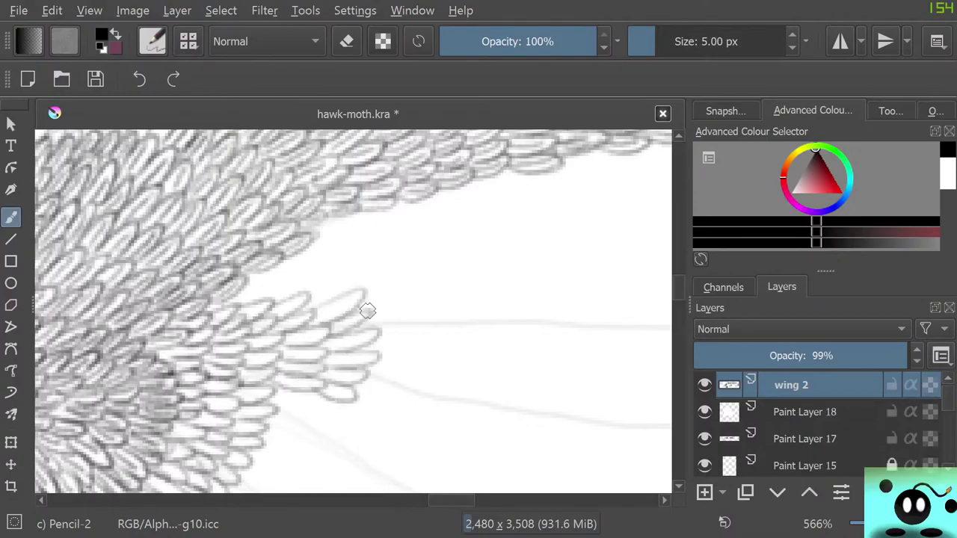
mouse_move(367, 310)
left_mouse_down()
mouse_move(375, 332)
mouse_move(420, 332)
mouse_move(376, 349)
mouse_move(374, 369)
mouse_move(408, 374)
mouse_move(346, 371)
left_mouse_up()
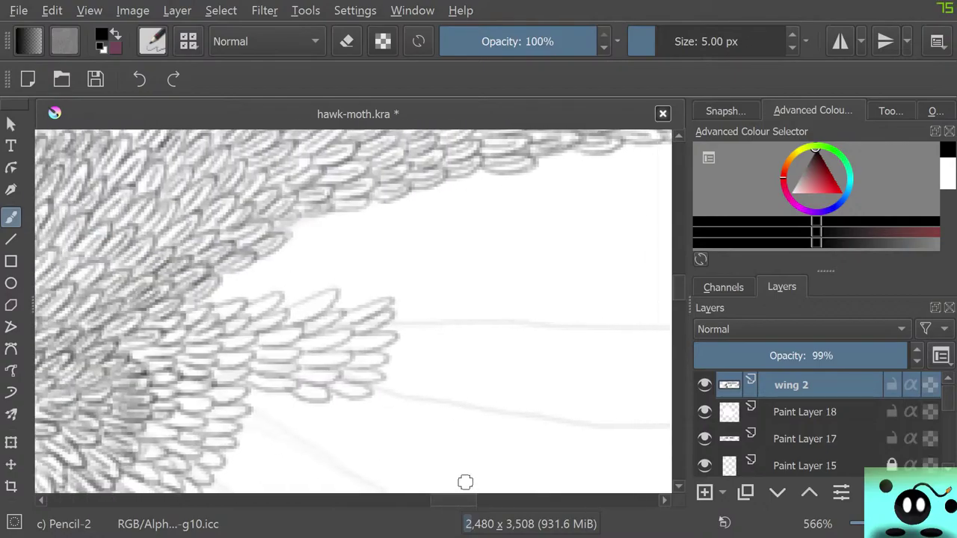
mouse_move(397, 306)
left_mouse_down()
mouse_move(432, 304)
mouse_move(393, 326)
mouse_move(426, 332)
mouse_move(388, 344)
mouse_move(435, 351)
mouse_move(381, 371)
mouse_move(415, 389)
mouse_move(378, 380)
mouse_move(405, 399)
mouse_move(394, 345)
mouse_move(437, 314)
mouse_move(478, 311)
mouse_move(429, 334)
mouse_move(420, 351)
mouse_move(464, 351)
mouse_move(412, 377)
mouse_move(459, 390)
mouse_move(399, 392)
mouse_move(429, 399)
mouse_move(393, 380)
left_mouse_up()
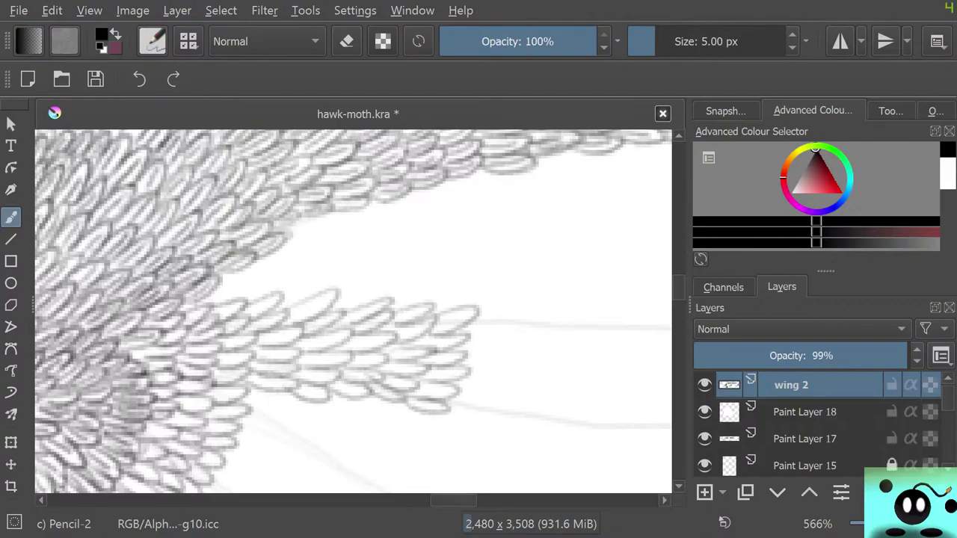
- Extend the scale band to the right with more columns of overlapping scales, following both vein guide lines
left_click_drag(453, 500, 472, 501)
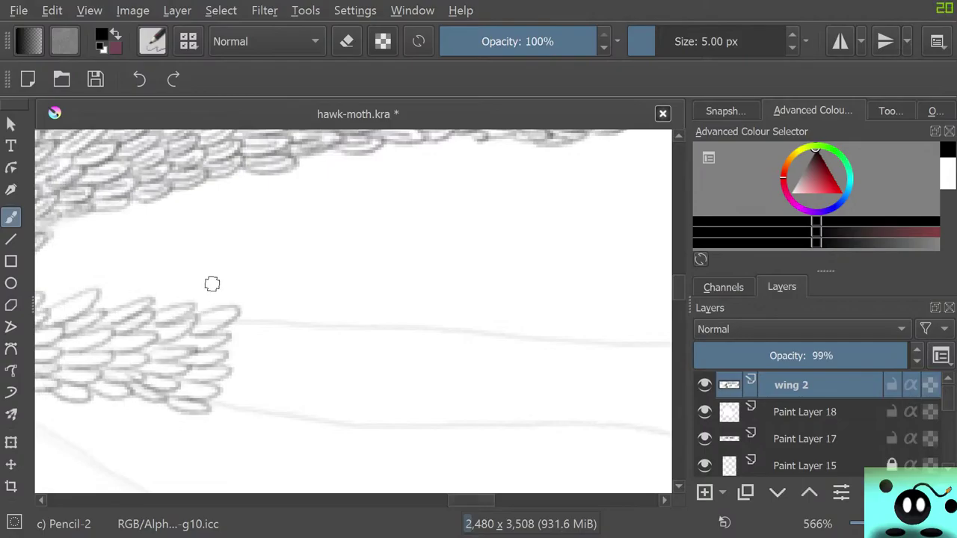
mouse_move(258, 312)
left_mouse_down()
mouse_move(231, 324)
mouse_move(270, 319)
mouse_move(229, 334)
mouse_move(266, 341)
mouse_move(222, 359)
mouse_move(270, 367)
mouse_move(226, 370)
mouse_move(222, 381)
mouse_move(263, 389)
mouse_move(205, 403)
mouse_move(275, 327)
mouse_move(272, 312)
mouse_move(318, 302)
mouse_move(274, 327)
mouse_move(282, 340)
mouse_move(315, 339)
mouse_move(273, 354)
mouse_move(281, 375)
mouse_move(297, 377)
mouse_move(256, 383)
mouse_move(283, 393)
mouse_move(257, 399)
mouse_move(253, 419)
mouse_move(318, 332)
mouse_move(363, 321)
mouse_move(299, 359)
left_mouse_up()
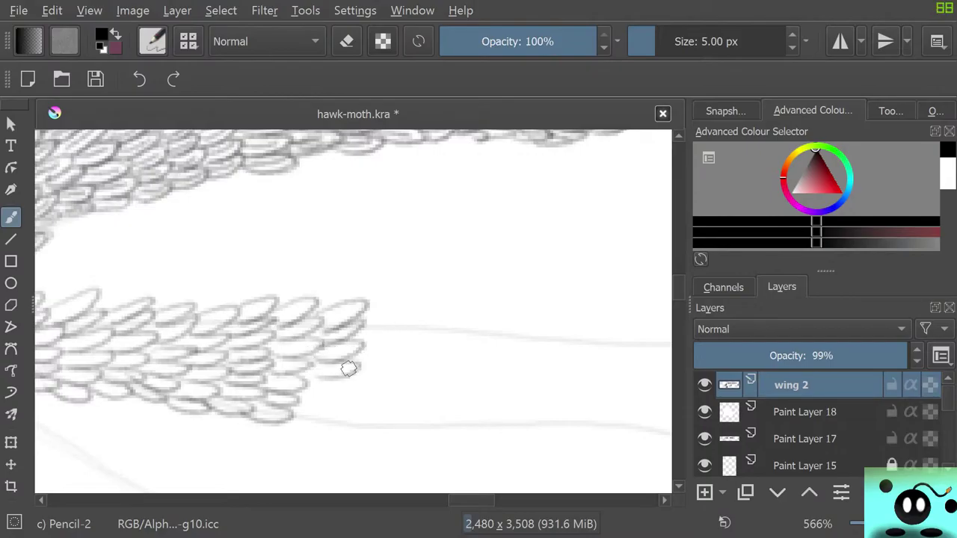
mouse_move(312, 377)
left_mouse_down()
mouse_move(345, 391)
mouse_move(303, 387)
mouse_move(316, 407)
mouse_move(285, 403)
left_mouse_up()
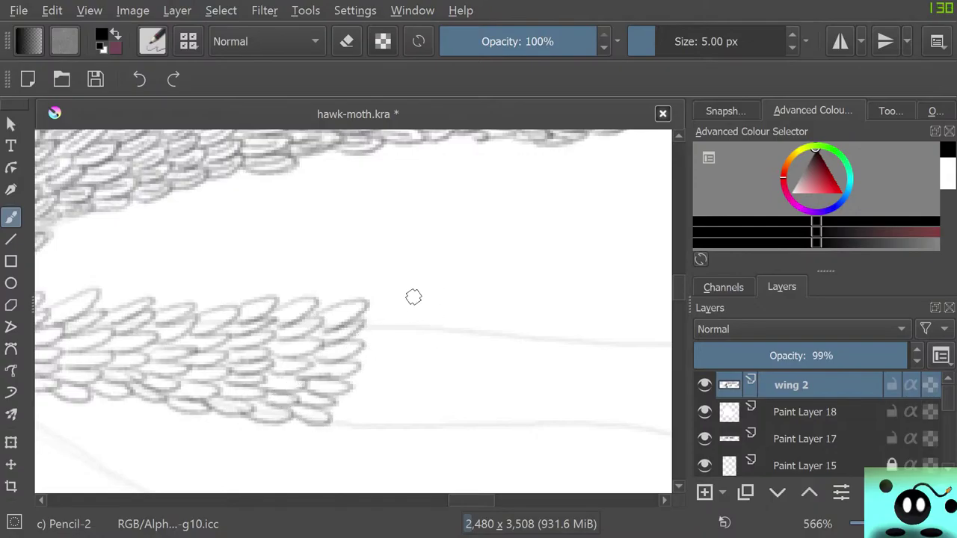
mouse_move(363, 314)
left_mouse_down()
mouse_move(414, 335)
mouse_move(357, 376)
mouse_move(386, 397)
mouse_move(329, 418)
mouse_move(319, 395)
left_mouse_up()
- Continue the scale band from its right end with further columns where the guide lines begin to slope down
scroll(480, 474, "right", 3)
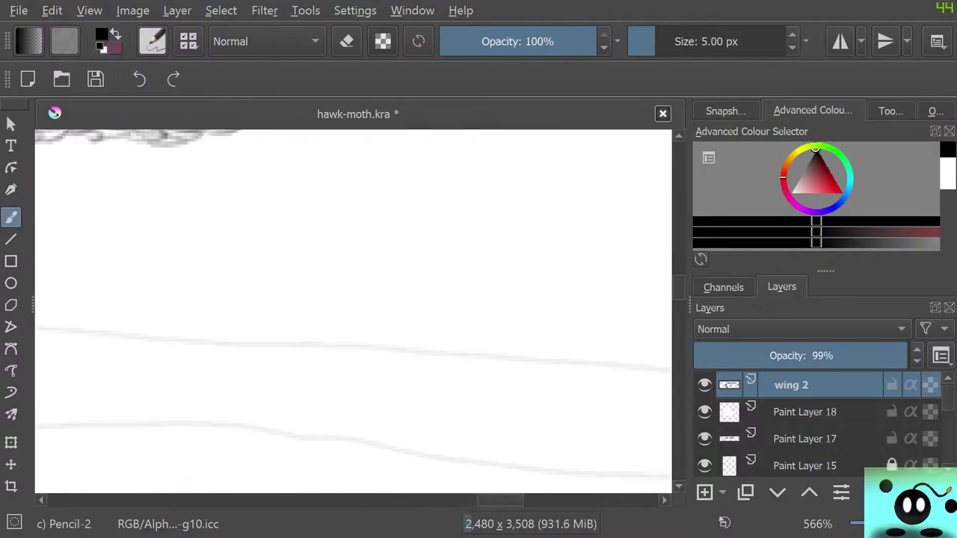
mouse_move(340, 320)
left_mouse_down()
mouse_move(379, 344)
mouse_move(332, 349)
mouse_move(356, 370)
mouse_move(323, 381)
mouse_move(348, 400)
mouse_move(311, 401)
mouse_move(321, 425)
mouse_move(384, 327)
mouse_move(395, 341)
mouse_move(371, 354)
mouse_move(402, 369)
mouse_move(369, 380)
mouse_move(375, 395)
mouse_move(400, 399)
mouse_move(364, 421)
left_mouse_up()
mouse_move(434, 319)
left_mouse_down()
mouse_move(418, 338)
mouse_move(458, 332)
mouse_move(418, 349)
mouse_move(414, 363)
mouse_move(455, 367)
mouse_move(397, 394)
mouse_move(429, 400)
mouse_move(392, 415)
left_mouse_up()
mouse_move(474, 318)
left_mouse_down()
mouse_move(459, 339)
mouse_move(494, 333)
mouse_move(457, 353)
mouse_move(487, 371)
mouse_move(442, 377)
mouse_move(497, 396)
mouse_move(449, 398)
mouse_move(491, 420)
mouse_move(444, 413)
mouse_move(480, 428)
mouse_move(424, 402)
left_mouse_up()
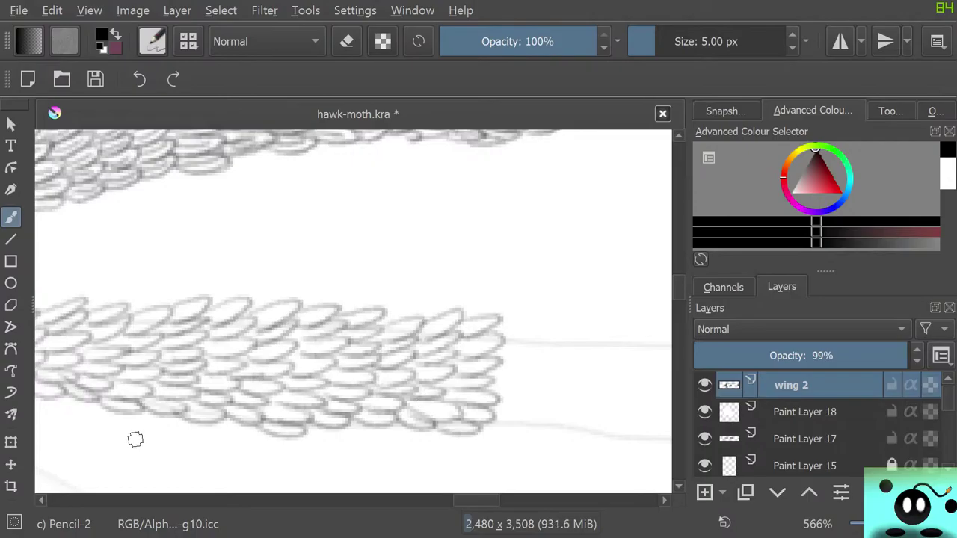
- Extend the lower wing's upper scale band outward with more columns of overlapping pencil scales between the two sloping vein guide lines
left_click_drag(625, 489, 491, 488)
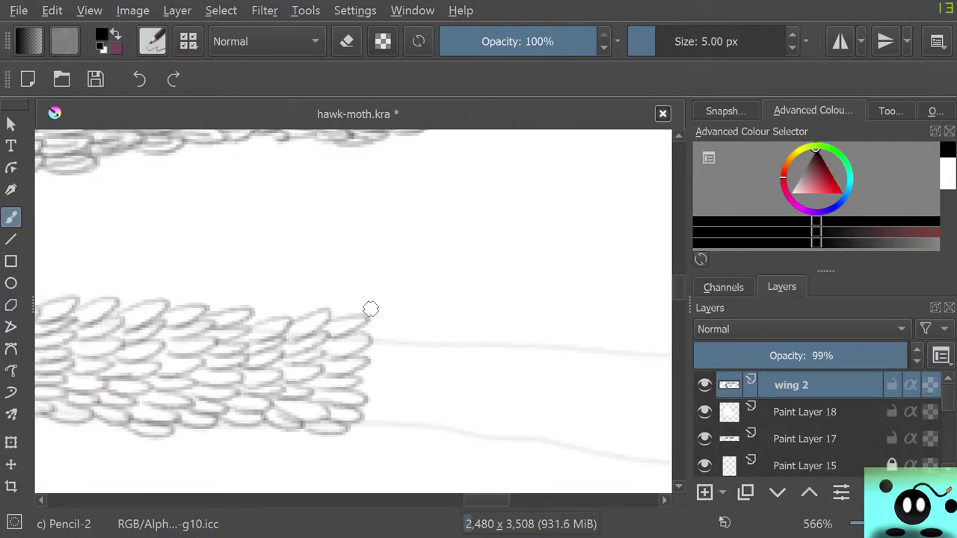
mouse_move(374, 326)
left_mouse_down()
mouse_move(365, 355)
mouse_move(374, 364)
mouse_move(358, 374)
mouse_move(367, 401)
mouse_move(394, 420)
mouse_move(366, 430)
mouse_move(404, 437)
left_mouse_up()
mouse_move(416, 333)
left_mouse_down()
mouse_move(451, 354)
mouse_move(416, 363)
mouse_move(405, 378)
mouse_move(448, 387)
mouse_move(396, 407)
mouse_move(448, 418)
mouse_move(376, 414)
left_mouse_up()
left_click_drag(474, 500, 494, 501)
mouse_move(213, 325)
left_mouse_down()
mouse_move(180, 347)
mouse_move(195, 366)
mouse_move(170, 375)
mouse_move(209, 384)
mouse_move(165, 389)
mouse_move(193, 408)
mouse_move(151, 404)
mouse_move(211, 431)
mouse_move(156, 414)
left_mouse_up()
mouse_move(229, 336)
left_mouse_down()
mouse_move(220, 367)
mouse_move(257, 382)
mouse_move(225, 380)
mouse_move(213, 395)
mouse_move(252, 403)
mouse_move(204, 409)
left_mouse_up()
mouse_move(281, 347)
left_mouse_down()
mouse_move(307, 348)
mouse_move(262, 372)
mouse_move(306, 381)
mouse_move(253, 403)
mouse_move(287, 419)
mouse_move(225, 429)
left_mouse_up()
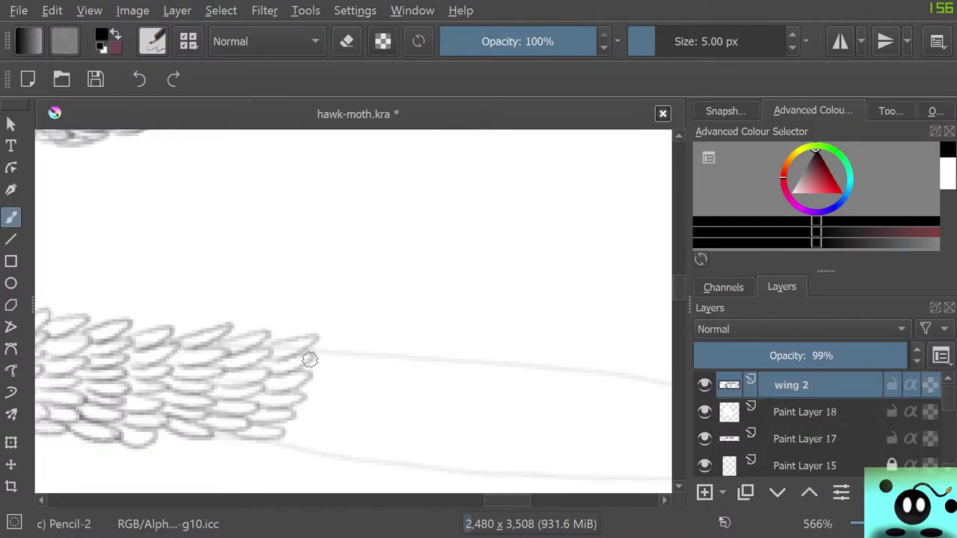
mouse_move(310, 361)
left_mouse_down()
mouse_move(354, 338)
mouse_move(305, 361)
mouse_move(333, 380)
mouse_move(298, 391)
mouse_move(326, 407)
mouse_move(276, 411)
mouse_move(294, 429)
mouse_move(326, 433)
mouse_move(270, 430)
left_mouse_up()
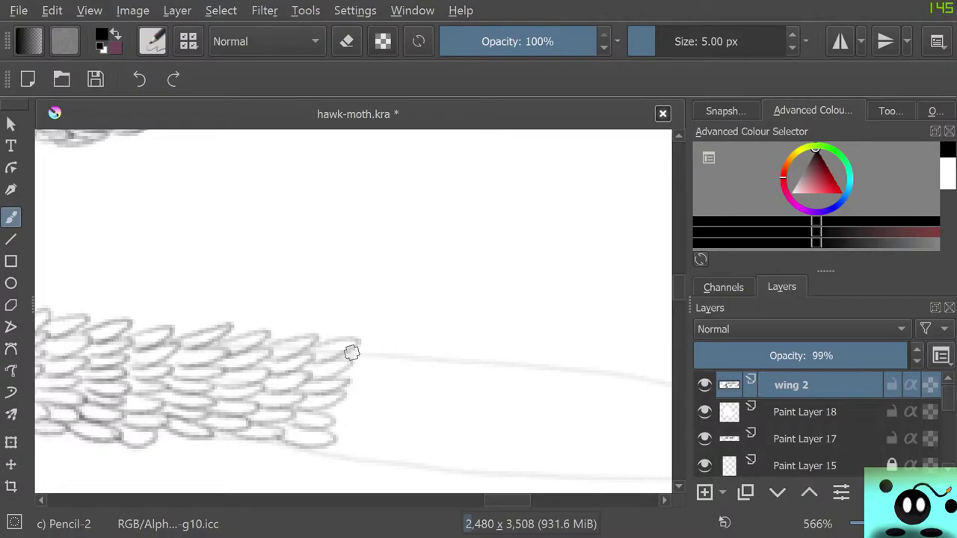
mouse_move(352, 352)
left_mouse_down()
mouse_move(353, 384)
mouse_move(382, 386)
mouse_move(341, 397)
mouse_move(347, 415)
mouse_move(373, 416)
mouse_move(335, 419)
mouse_move(376, 438)
mouse_move(308, 428)
left_mouse_up()
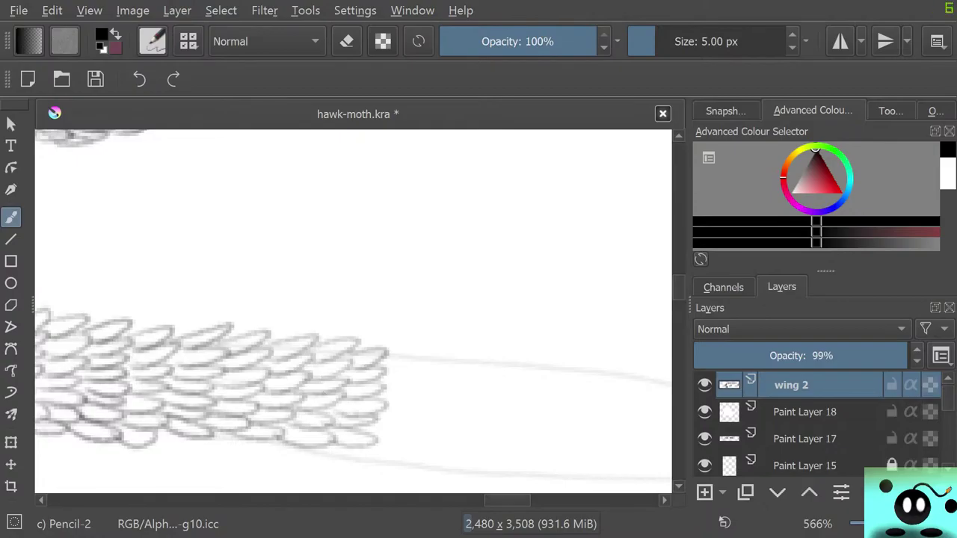
- Add small pencil scales along the band's lower edge beside the base patch, filling the notch down to the vein guide line
left_click_drag(507, 500, 450, 501)
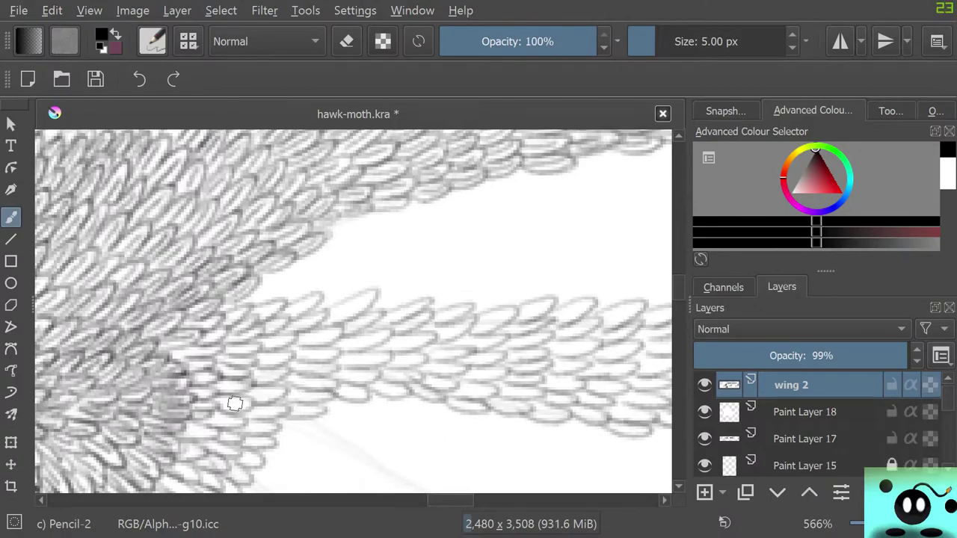
scroll(235, 404, "down", 5)
scroll(234, 404, "up", 2)
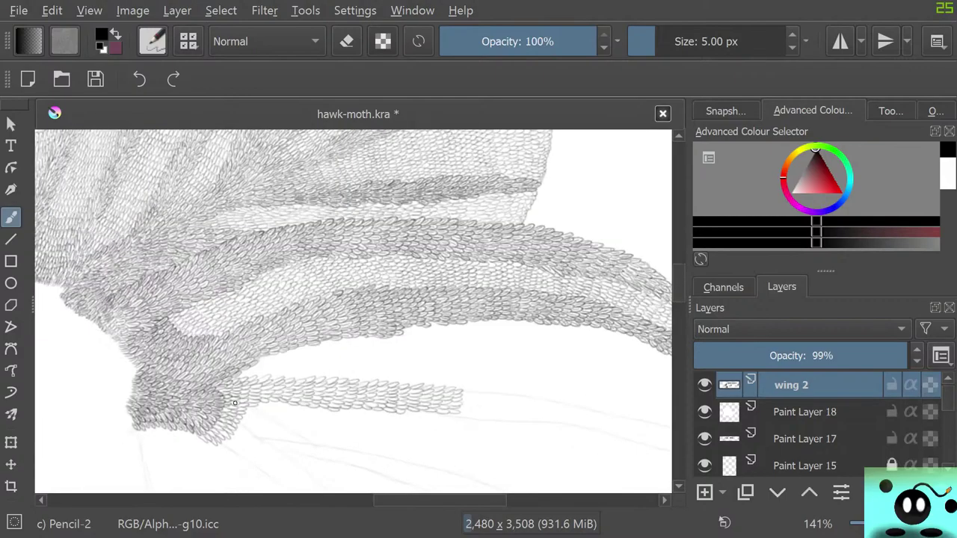
scroll(235, 404, "up", 2)
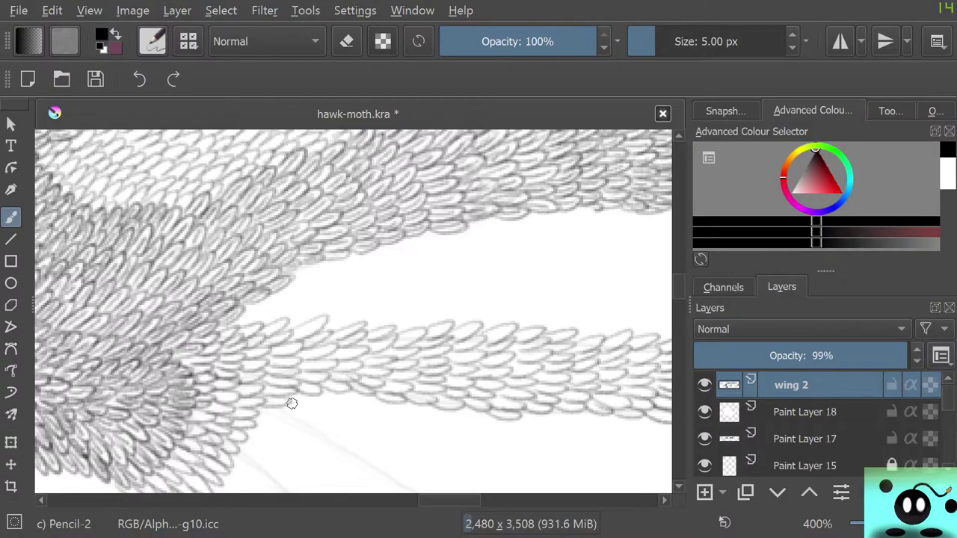
mouse_move(292, 404)
left_mouse_down()
mouse_move(333, 404)
mouse_move(319, 402)
mouse_move(320, 392)
mouse_move(337, 403)
mouse_move(345, 395)
mouse_move(346, 409)
mouse_move(366, 405)
mouse_move(346, 388)
mouse_move(382, 418)
mouse_move(376, 404)
mouse_move(397, 411)
mouse_move(362, 403)
mouse_move(406, 416)
left_mouse_up()
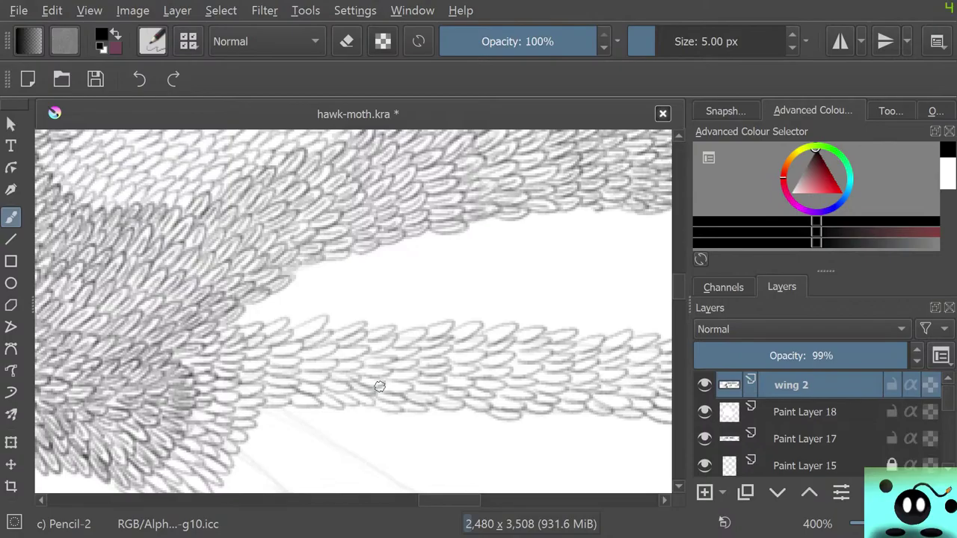
- Switch from the pencil to the circular eraser brush on the wing 2 layer
scroll(379, 386, "down", 6)
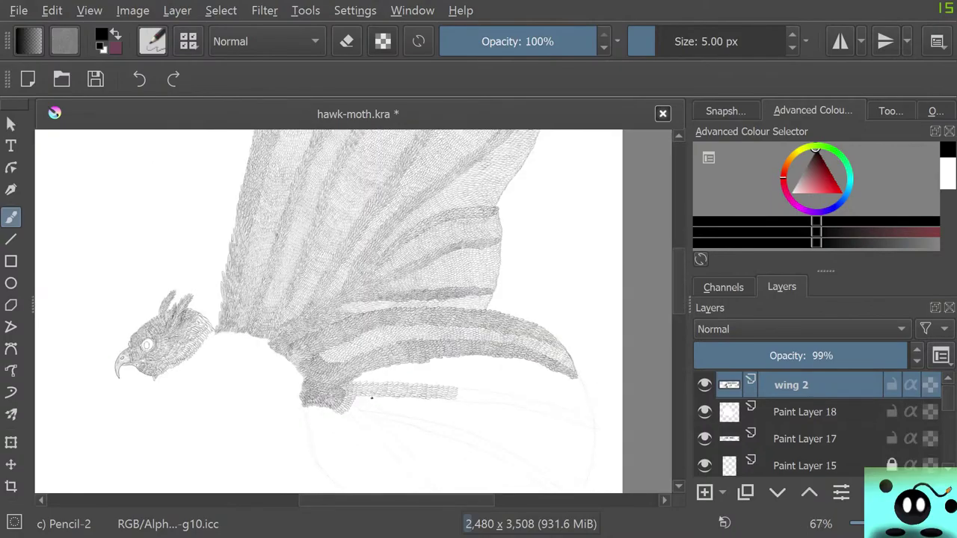
key("e")
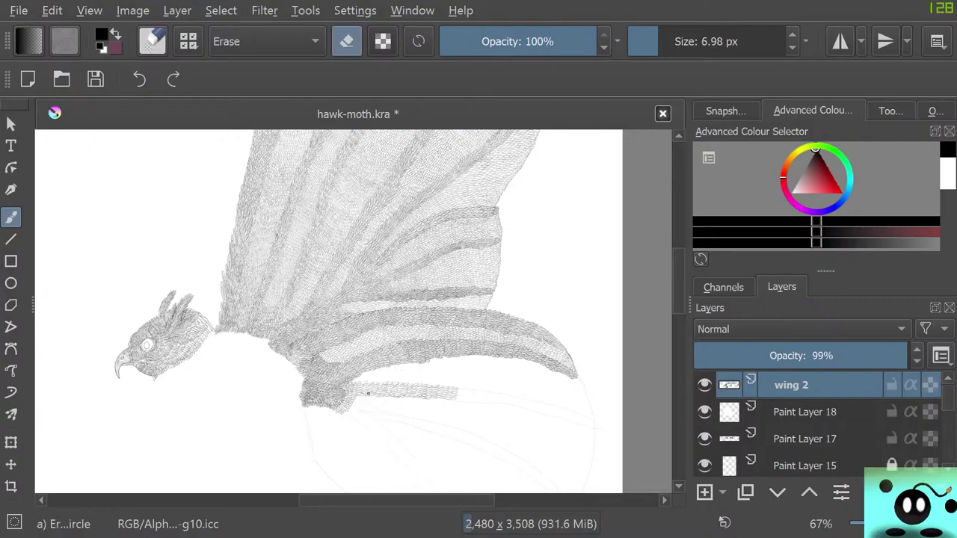